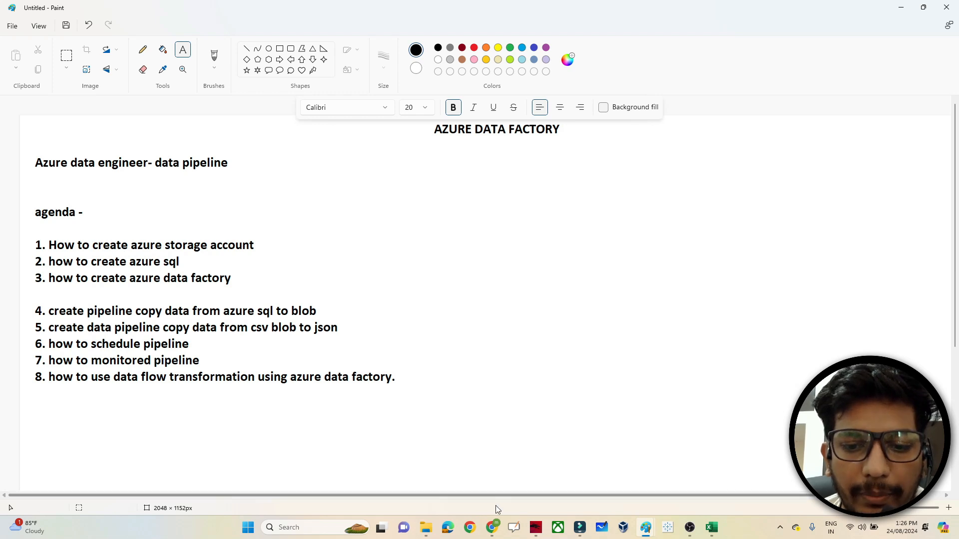
- Switch to the Azure sandbox browser window and go to the Azure portal Home page
{"action": "mouse_move", "coordinate": [493, 532]}
{"action": "left_click", "coordinate": [604, 480]}
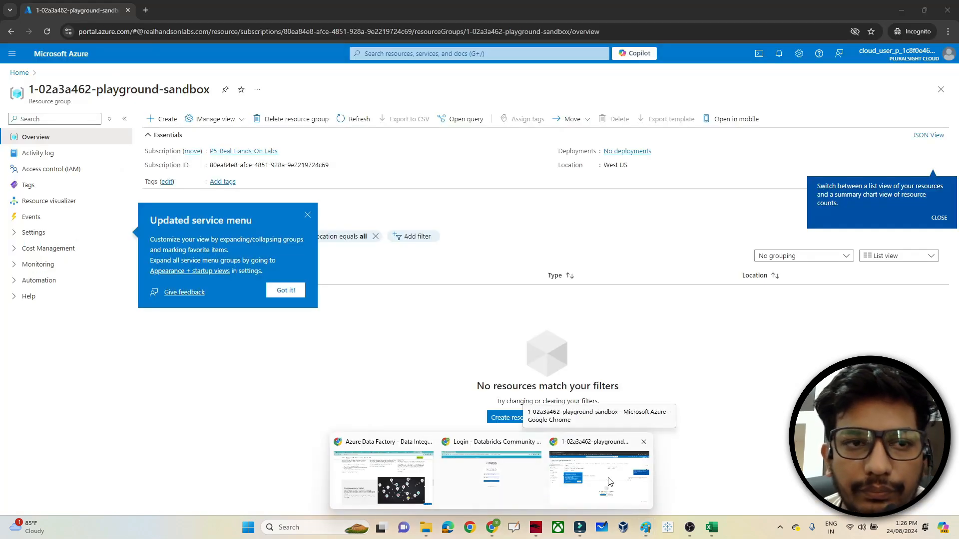
{"action": "left_click", "coordinate": [68, 55]}
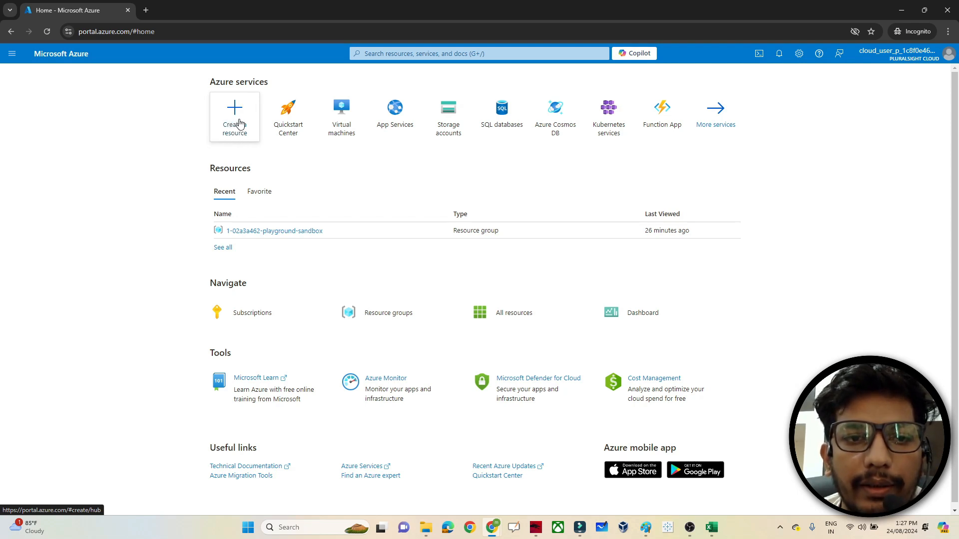
- Search for 'storage', open Storage accounts, and start creating a new storage account
{"action": "left_click", "coordinate": [380, 53]}
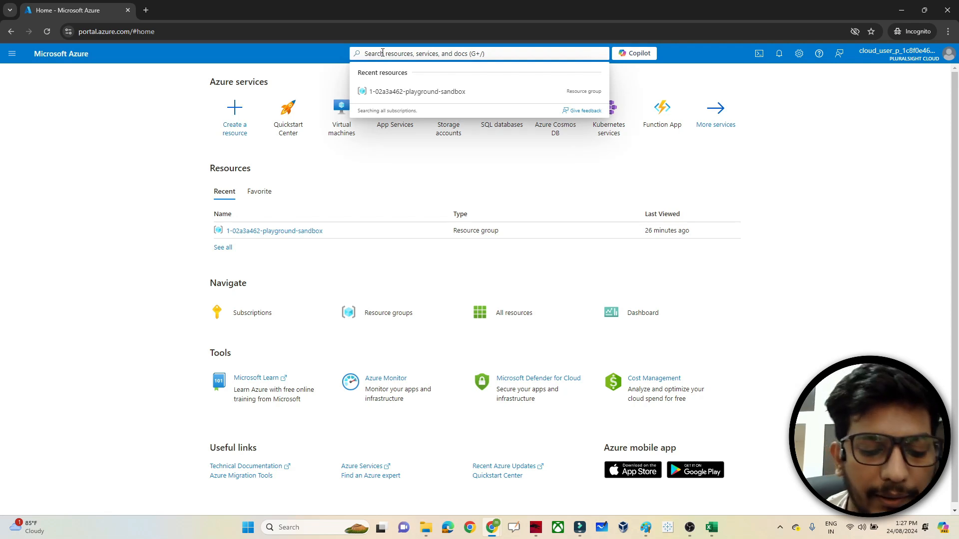
{"action": "type", "text": "storage"}
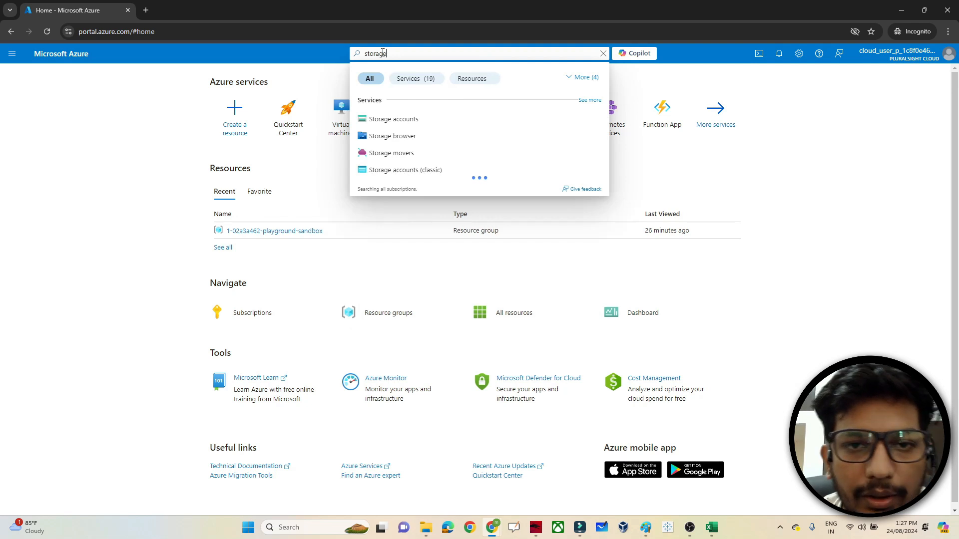
{"action": "left_click", "coordinate": [394, 121]}
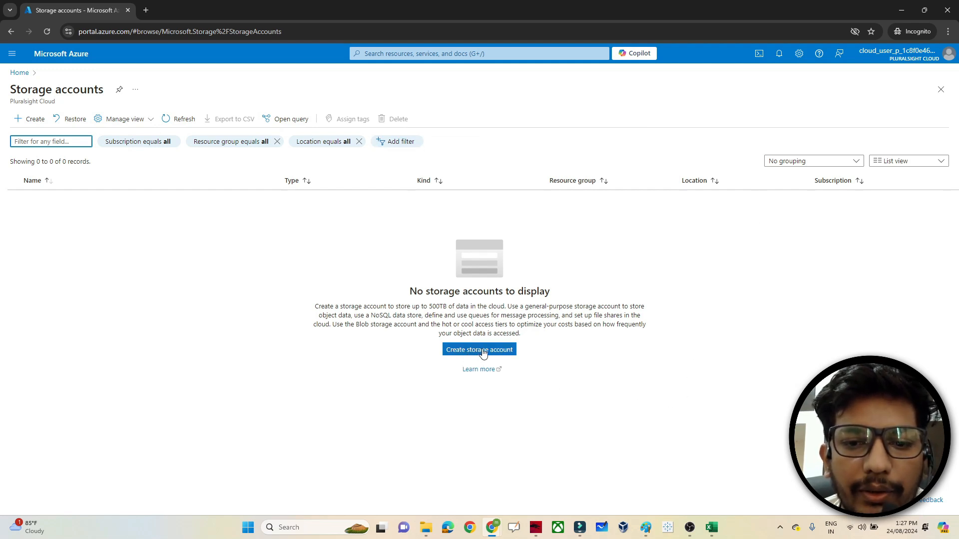
{"action": "left_click", "coordinate": [27, 119]}
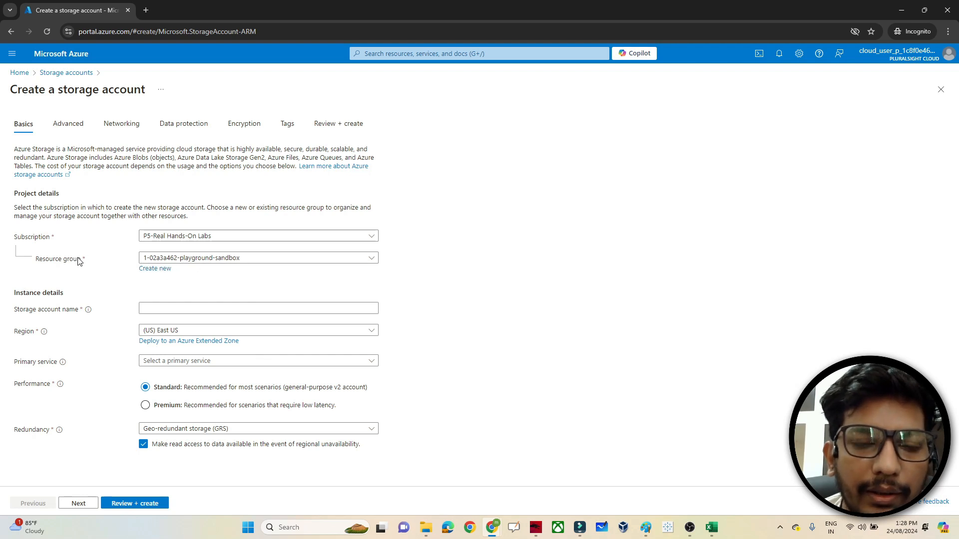
- Keep the existing sandbox resource group, name the account blobstorage0926217, and continue to Advanced
{"action": "left_click", "coordinate": [153, 270]}
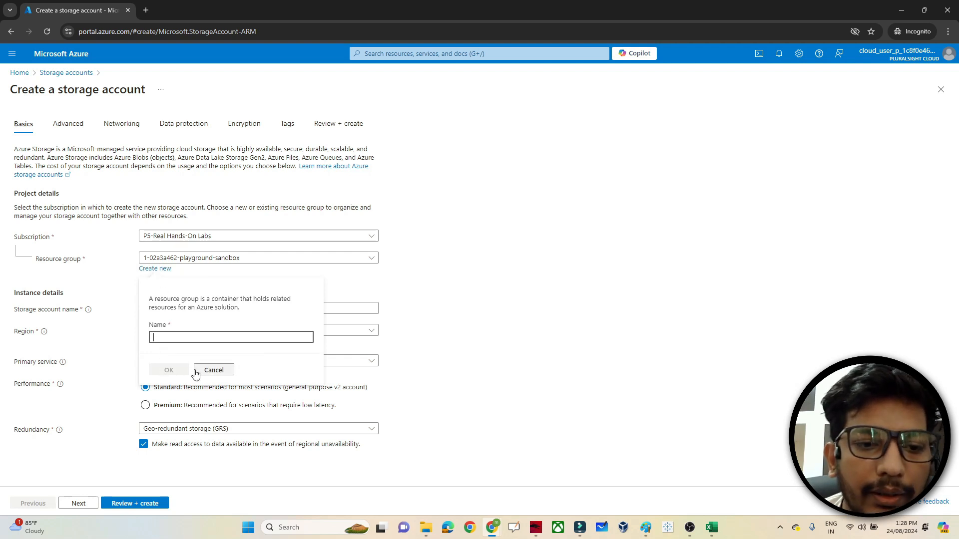
{"action": "left_click", "coordinate": [213, 370]}
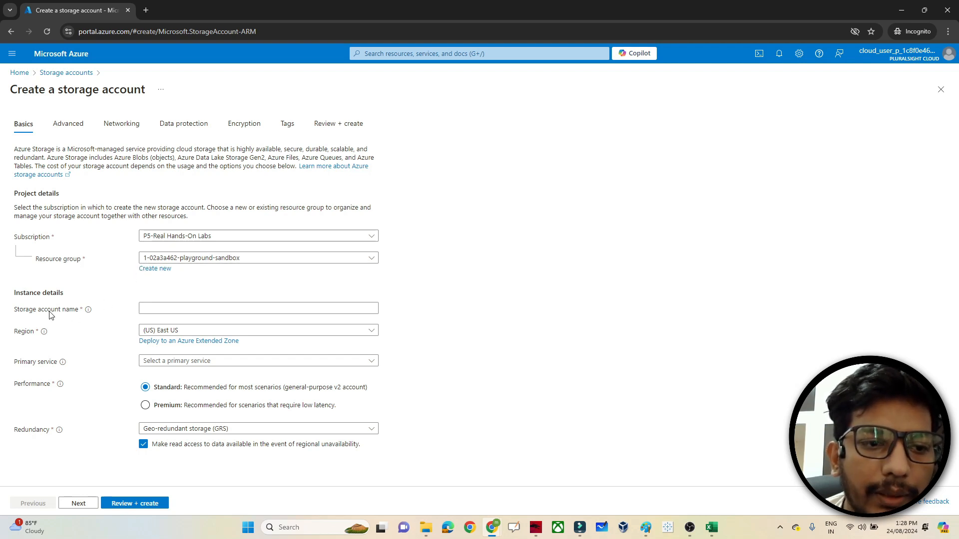
{"action": "left_click", "coordinate": [162, 308]}
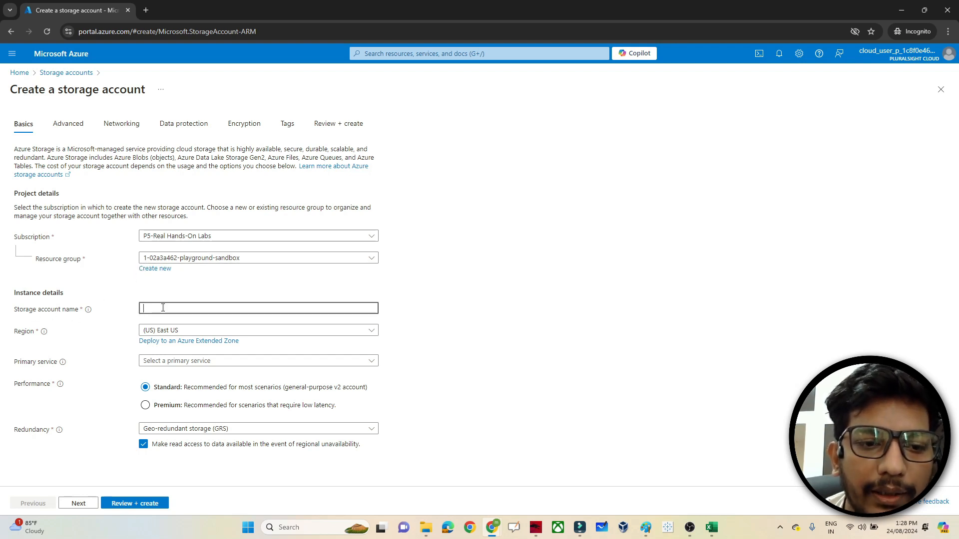
{"action": "type", "text": "blo"}
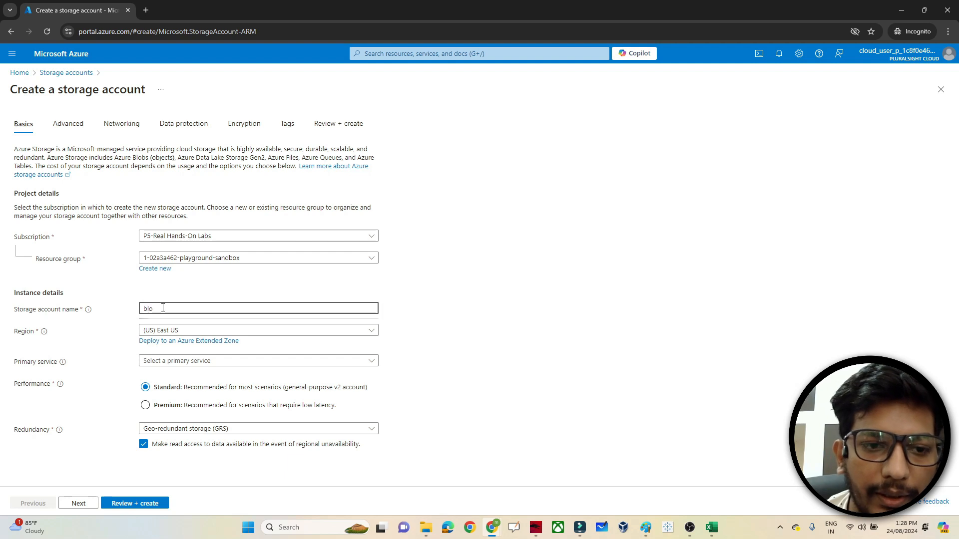
{"action": "type", "text": "bstor"}
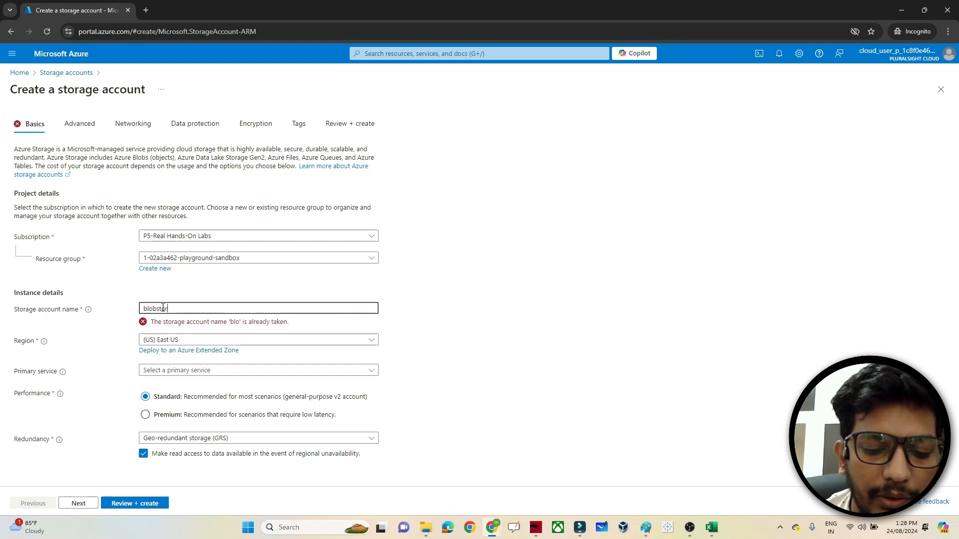
{"action": "type", "text": "age"}
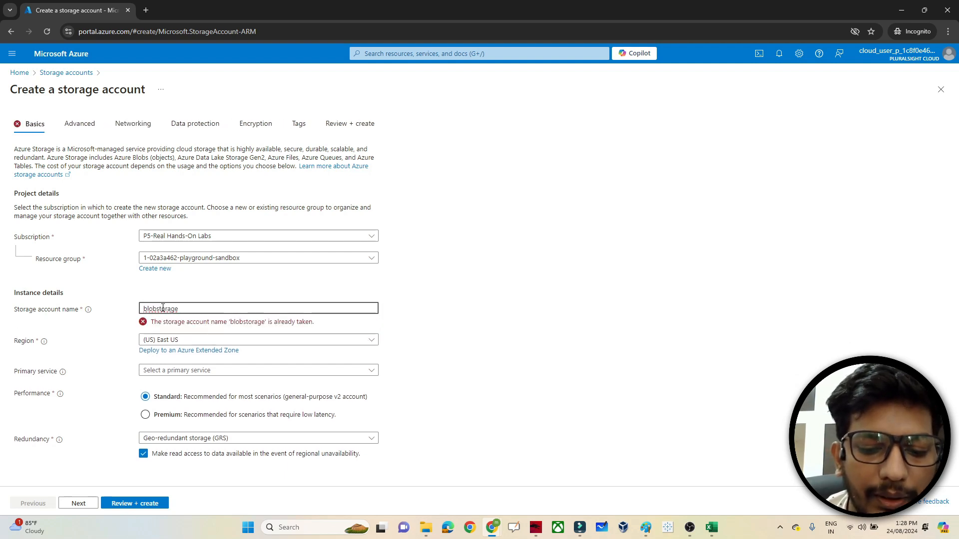
{"action": "type", "text": "0926217"}
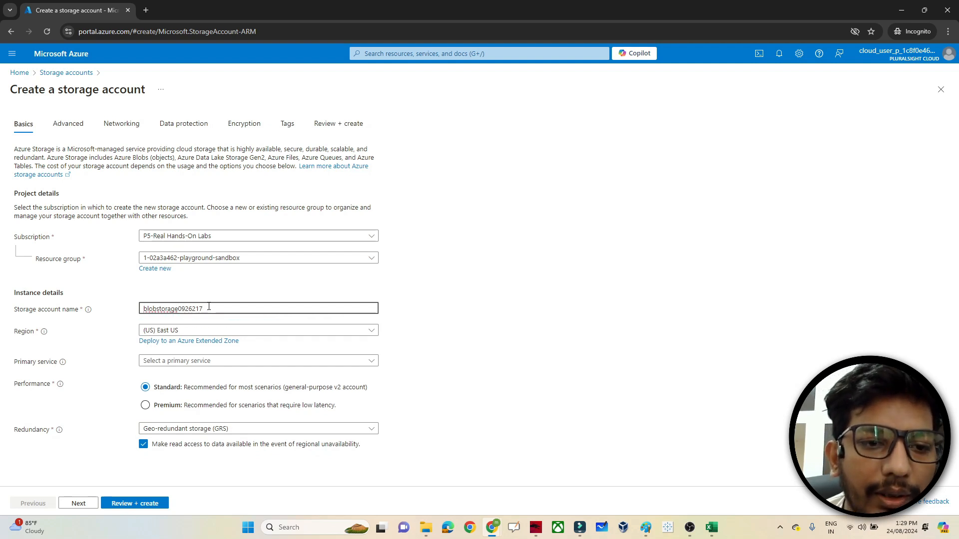
{"action": "double_click", "coordinate": [149, 308]}
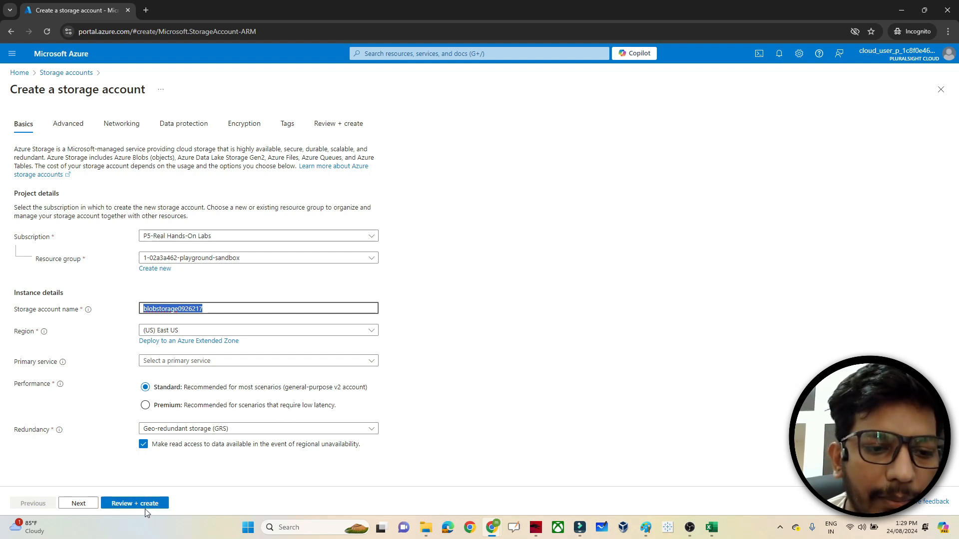
{"action": "left_click", "coordinate": [81, 505]}
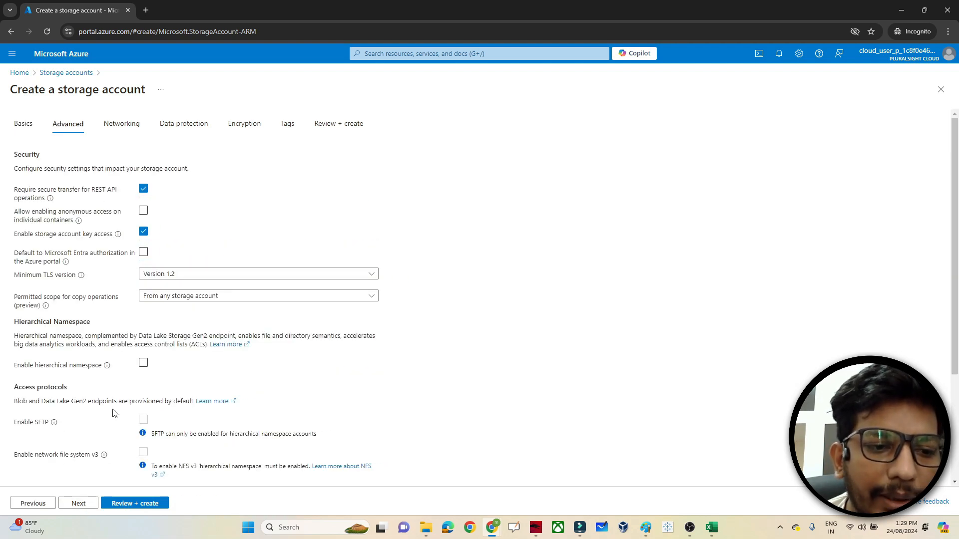
- Accept default Networking, Data protection, Encryption and Tags settings, then create the storage account
{"action": "left_click", "coordinate": [80, 504]}
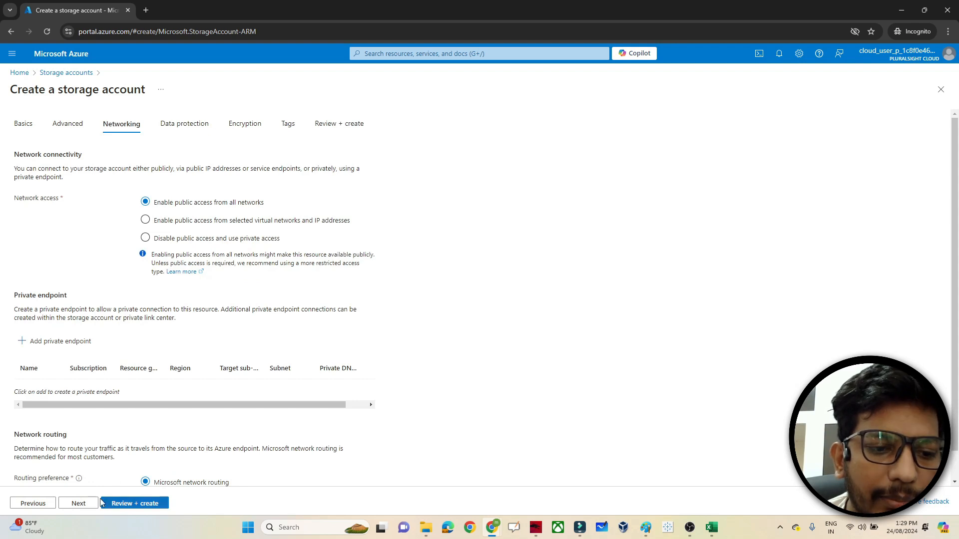
{"action": "left_click", "coordinate": [82, 504]}
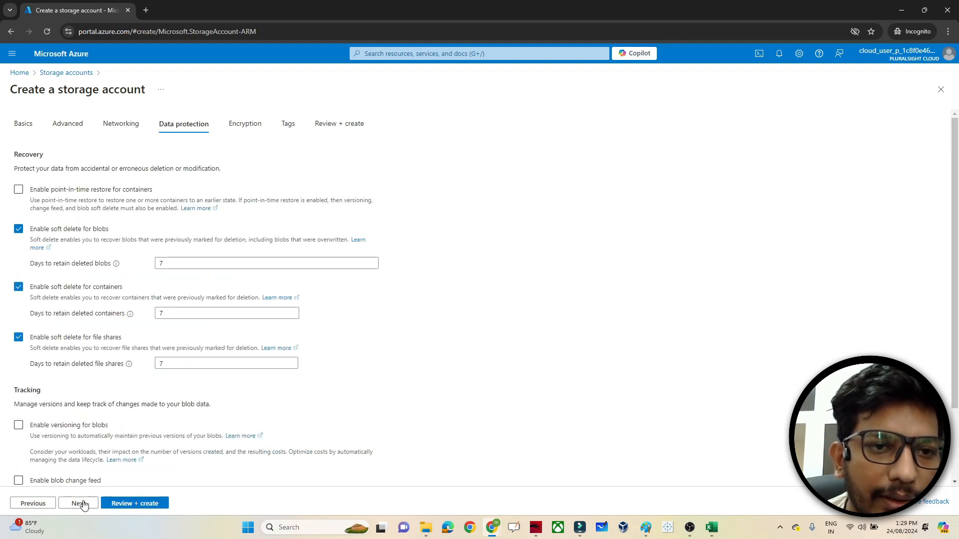
{"action": "left_click", "coordinate": [81, 504]}
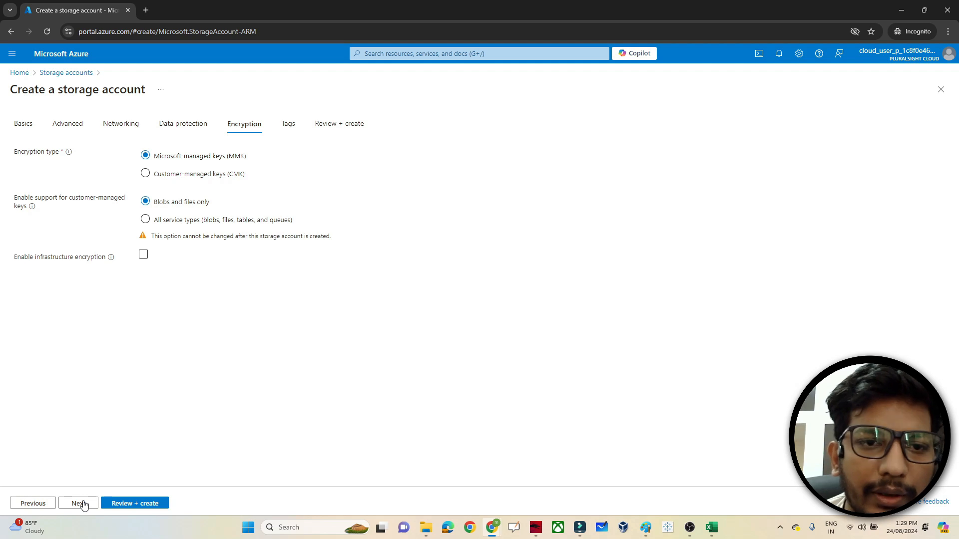
{"action": "left_click", "coordinate": [81, 503]}
{"action": "left_click", "coordinate": [81, 503]}
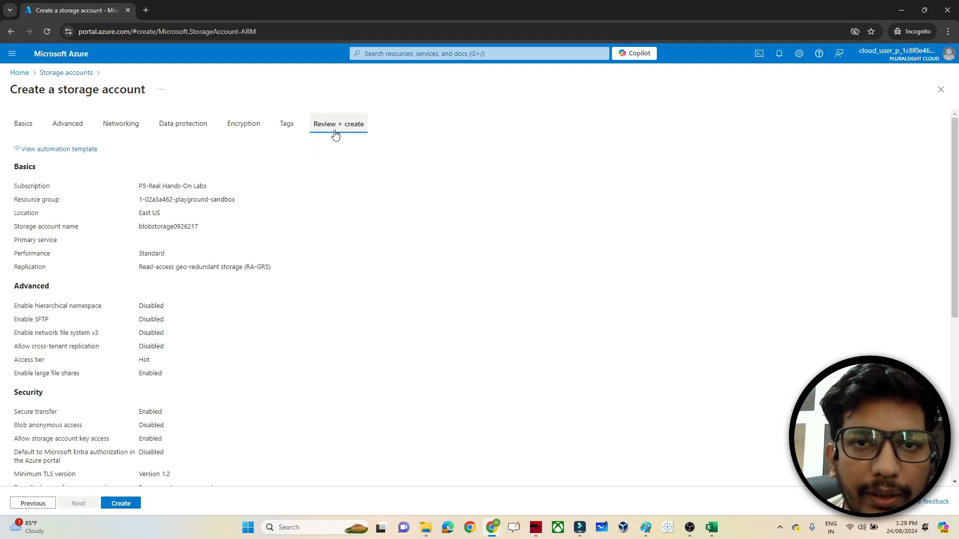
{"action": "left_click", "coordinate": [121, 503]}
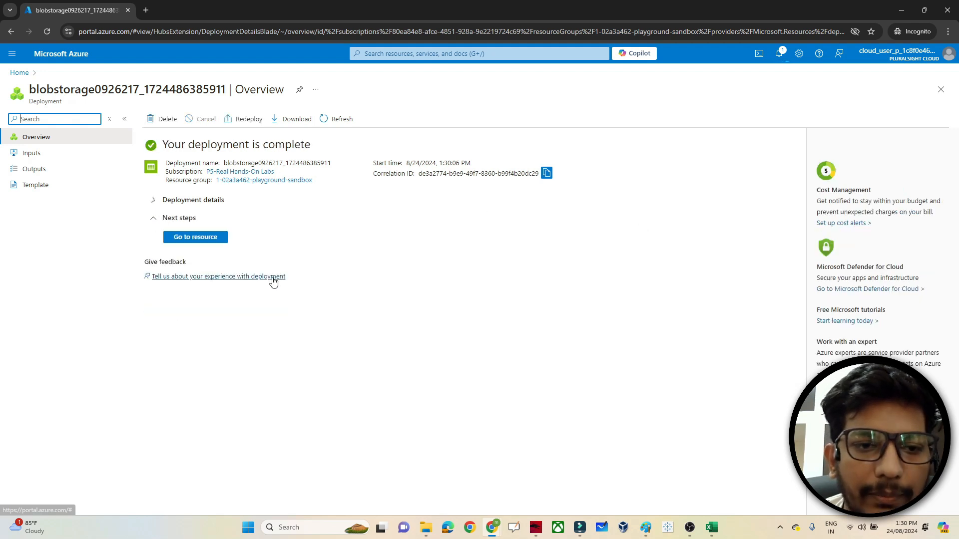
- Go to blobstorage0926217, dismiss the notice, and open Containers under Data storage
{"action": "left_click", "coordinate": [195, 238]}
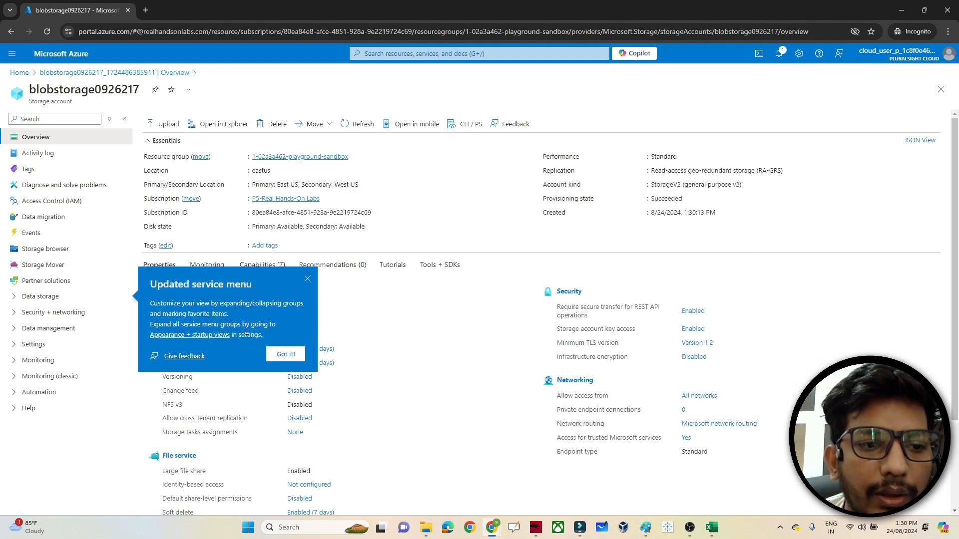
{"action": "left_click", "coordinate": [285, 354]}
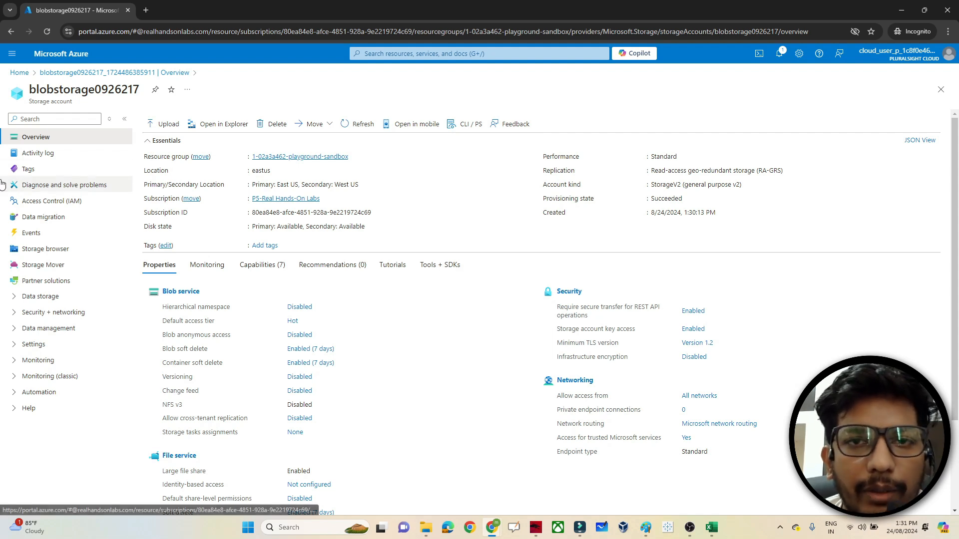
{"action": "left_click", "coordinate": [33, 297]}
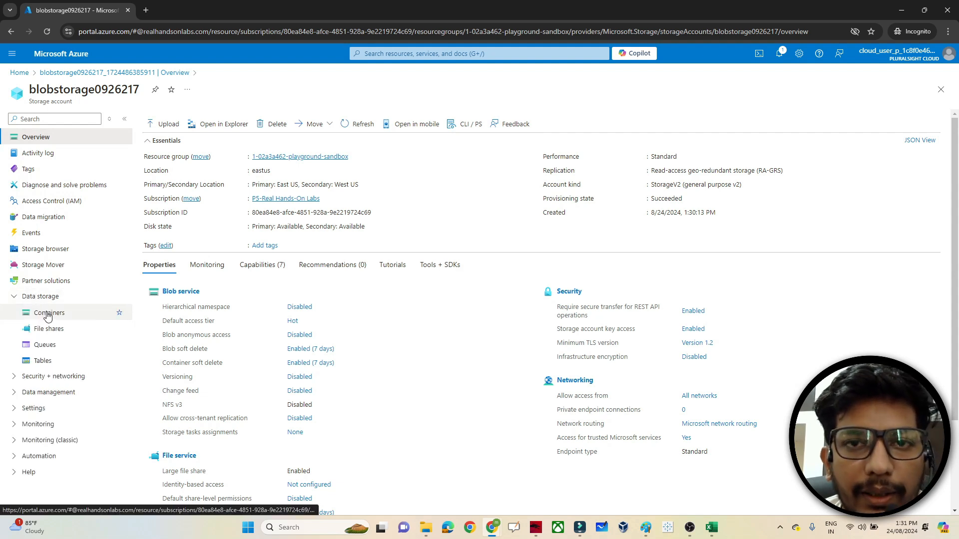
{"action": "left_click", "coordinate": [47, 315]}
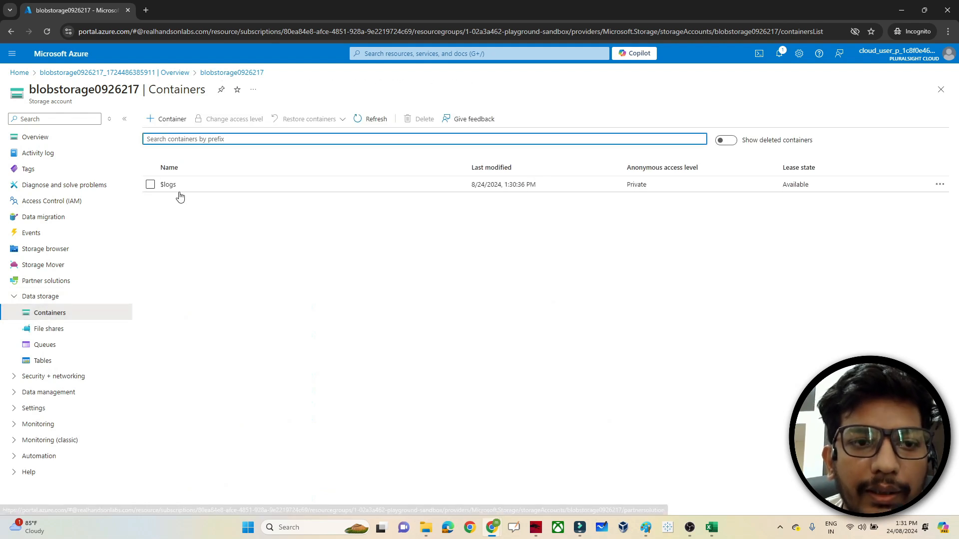
- Create a private container named source
{"action": "left_click", "coordinate": [160, 123]}
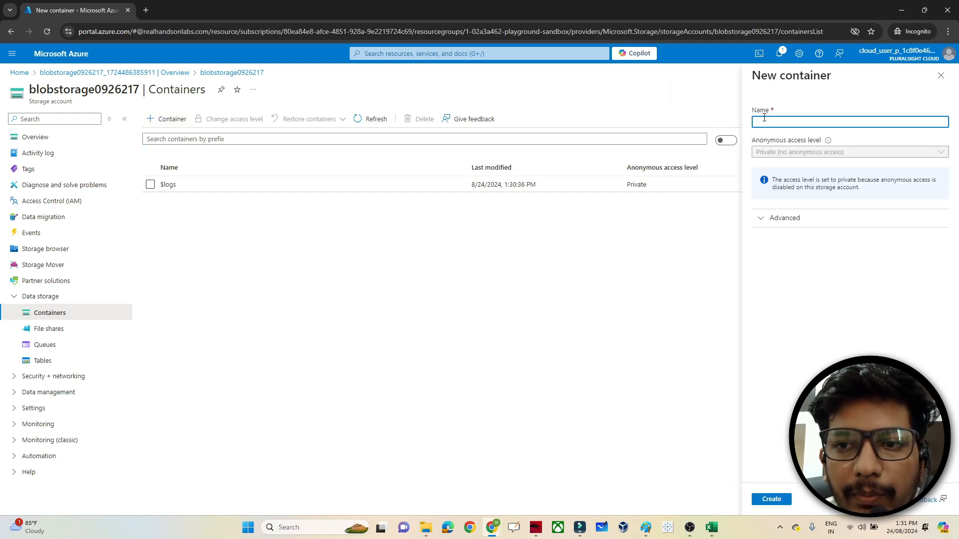
{"action": "type", "text": "so"}
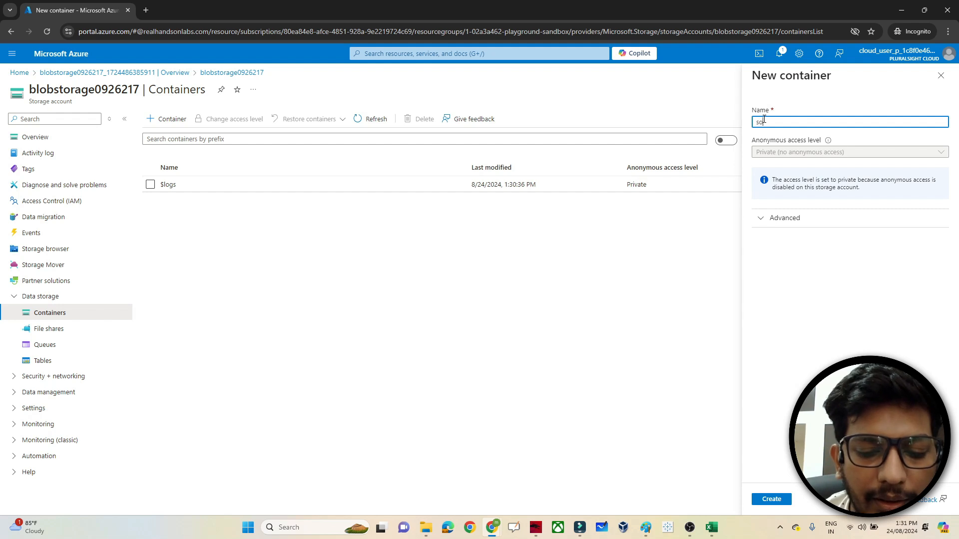
{"action": "type", "text": "urce"}
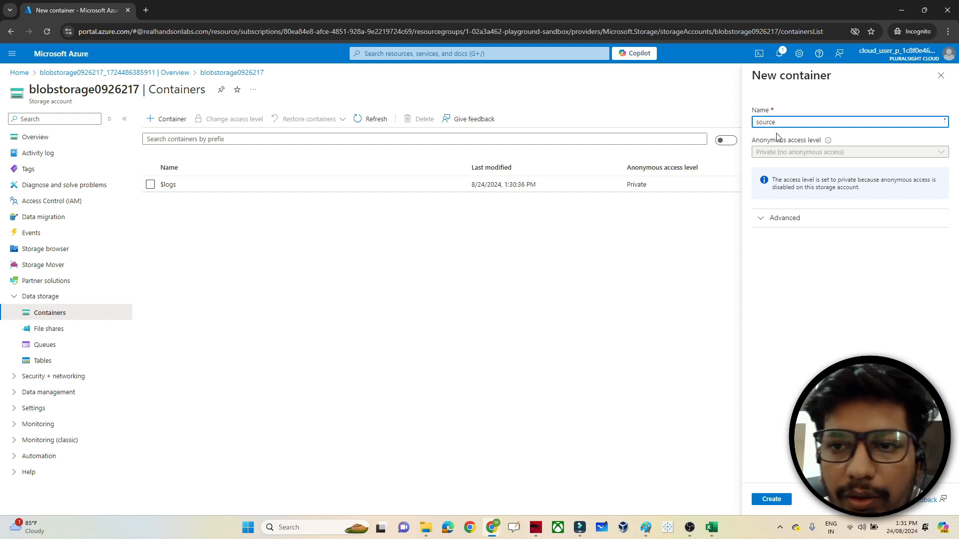
{"action": "left_click", "coordinate": [768, 500]}
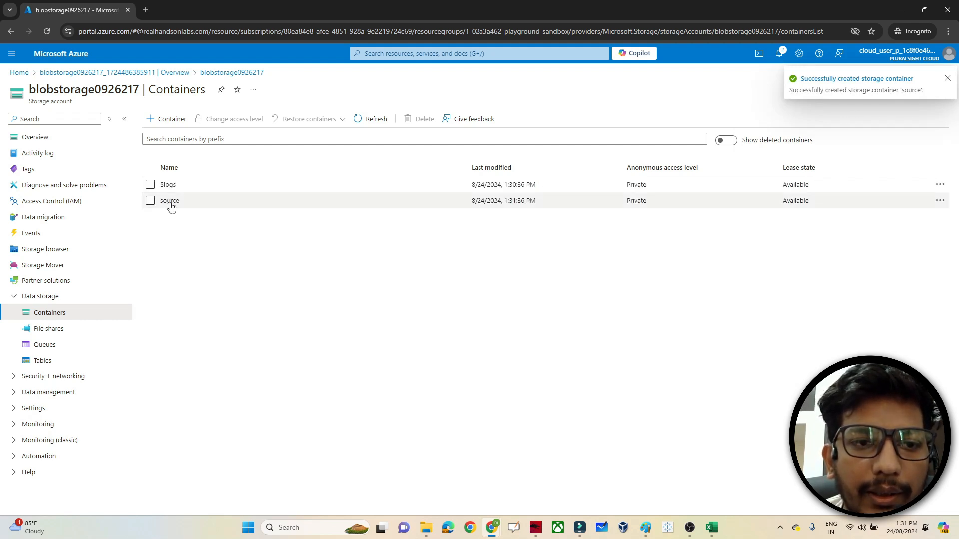
- Add a second private container named target, then confirm source is still empty
{"action": "left_click", "coordinate": [167, 119]}
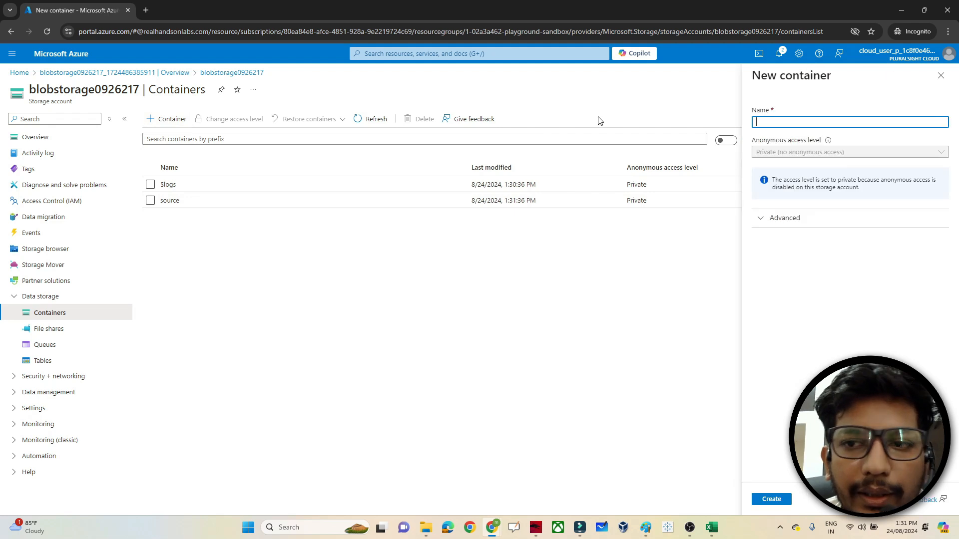
{"action": "type", "text": "target"}
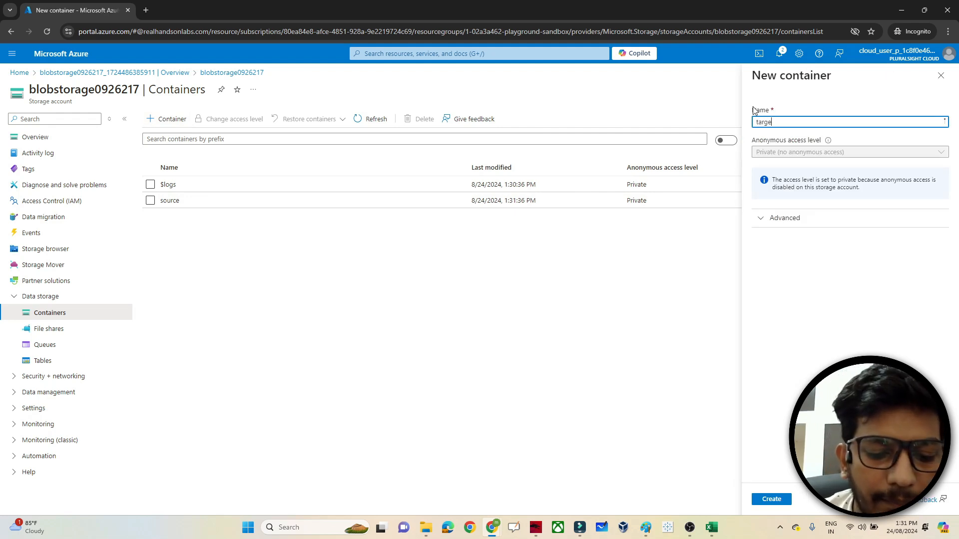
{"action": "left_click", "coordinate": [768, 500]}
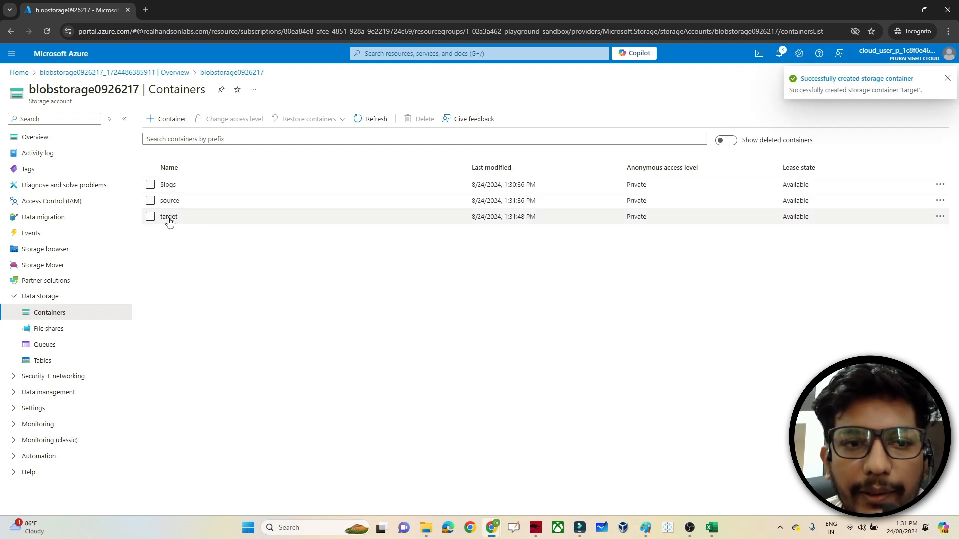
{"action": "left_click", "coordinate": [169, 200]}
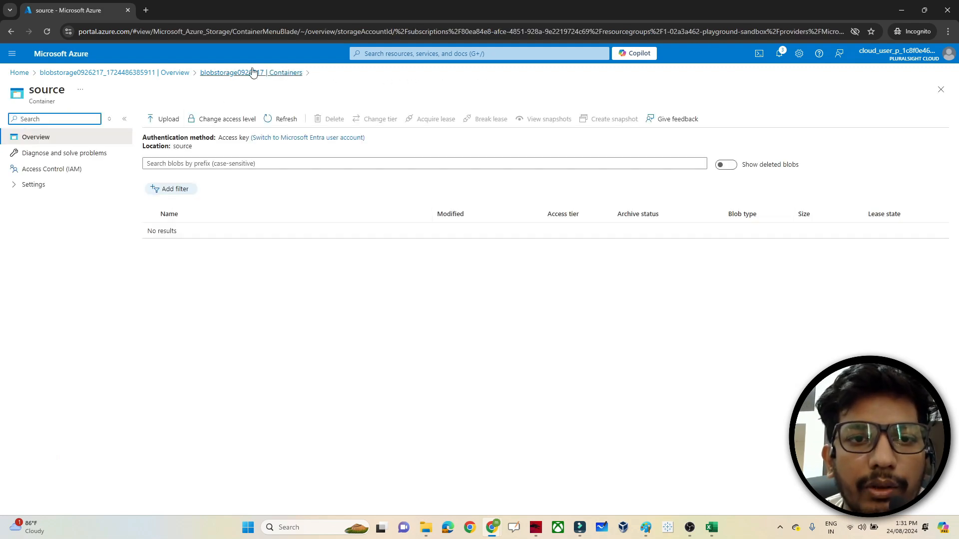
{"action": "left_click", "coordinate": [274, 73]}
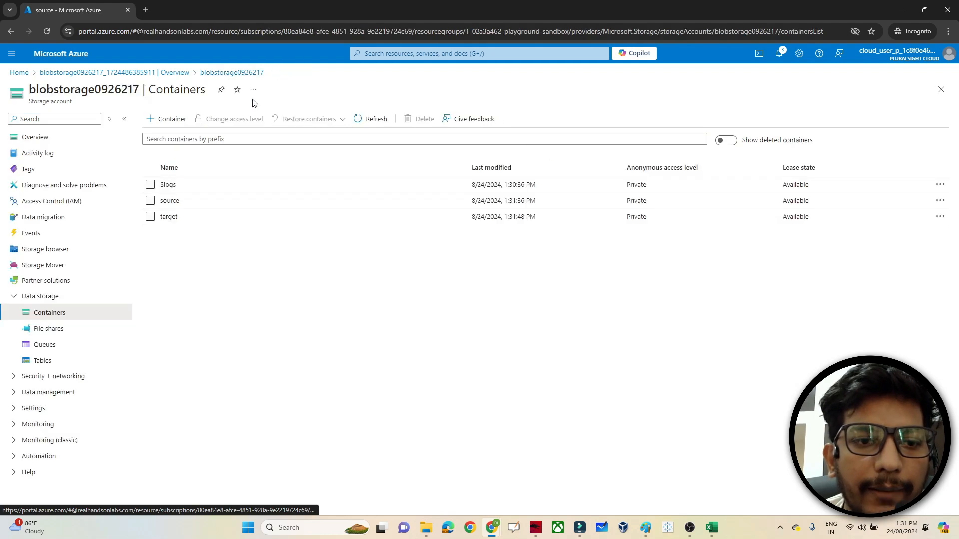
- Start an upload into the source container and browse local folders to the Desktop
{"action": "left_click", "coordinate": [175, 202]}
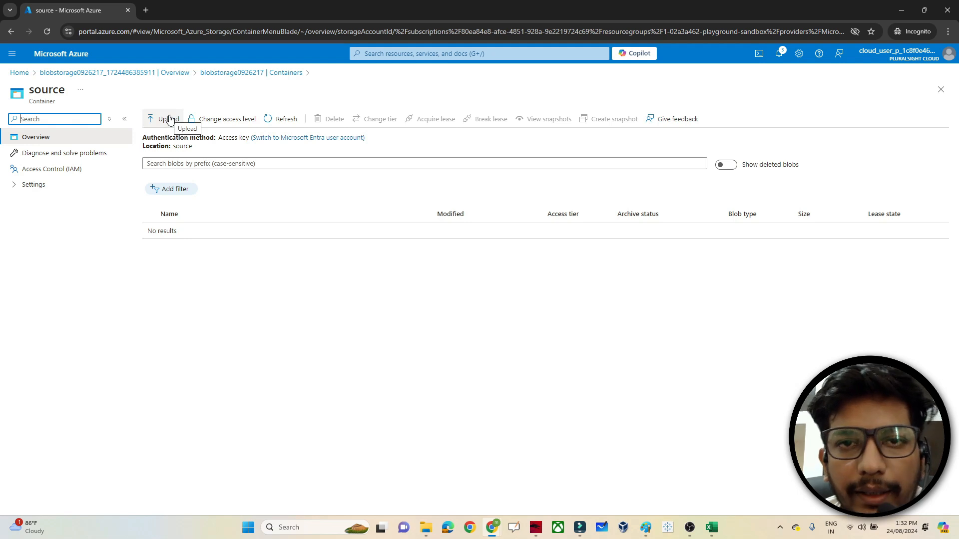
{"action": "left_click", "coordinate": [168, 120]}
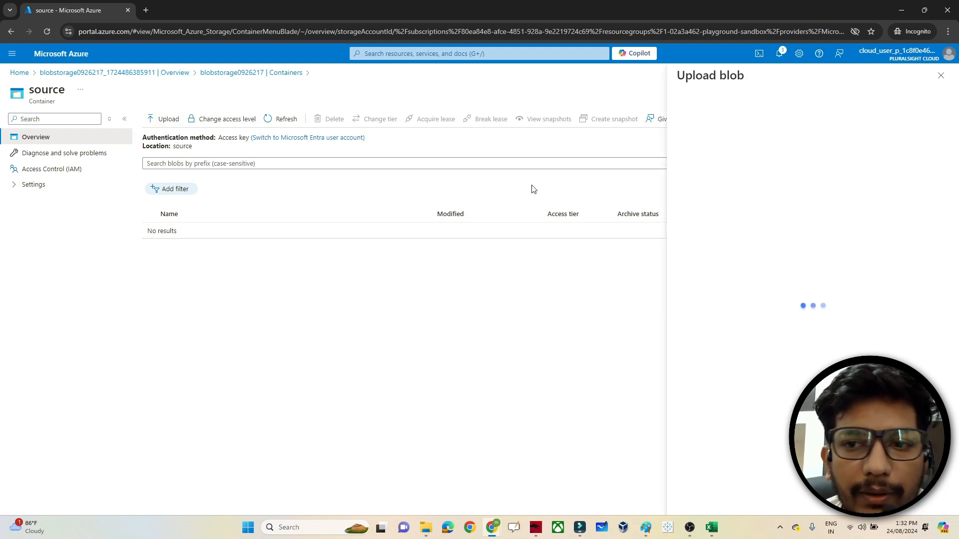
{"action": "left_click", "coordinate": [816, 175]}
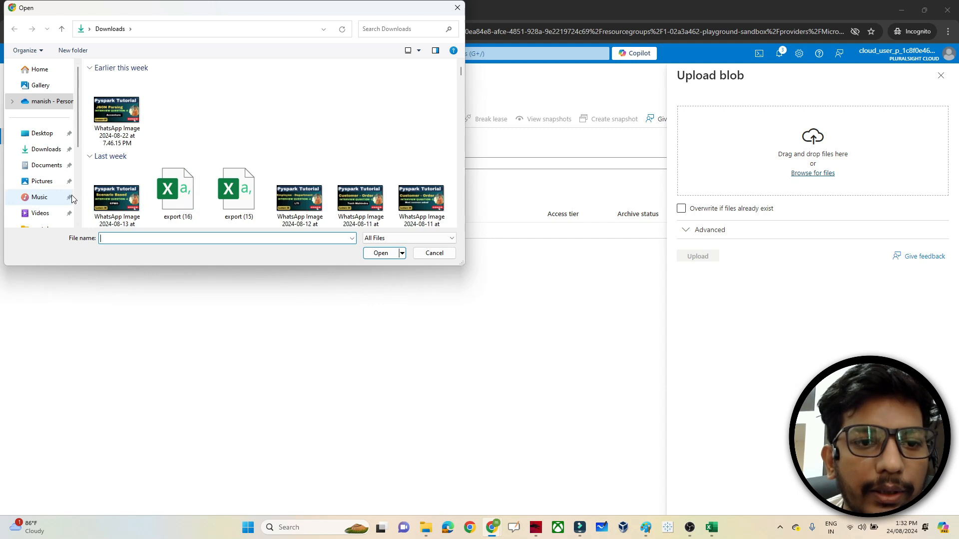
{"action": "left_click", "coordinate": [72, 198]}
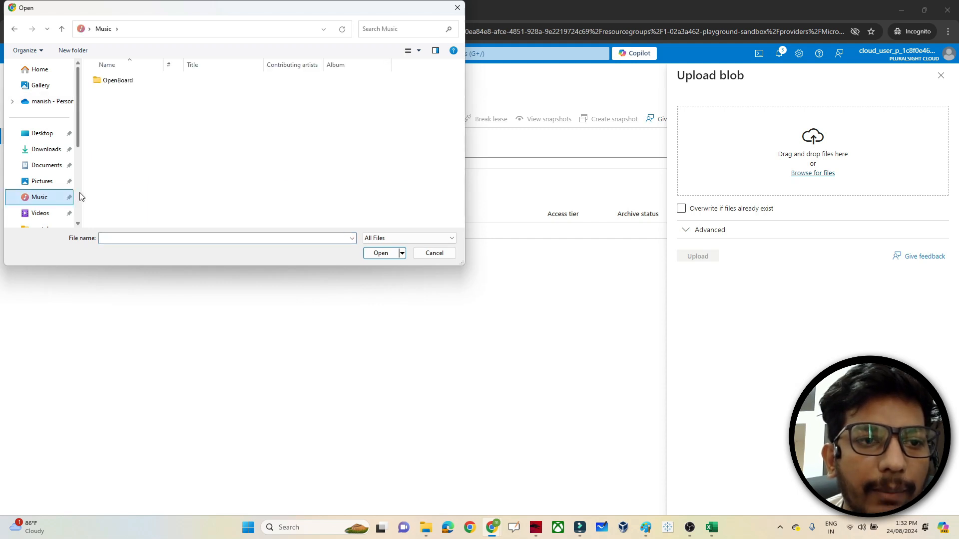
{"action": "scroll", "coordinate": [72, 179], "scroll_direction": "down", "scroll_amount": 3}
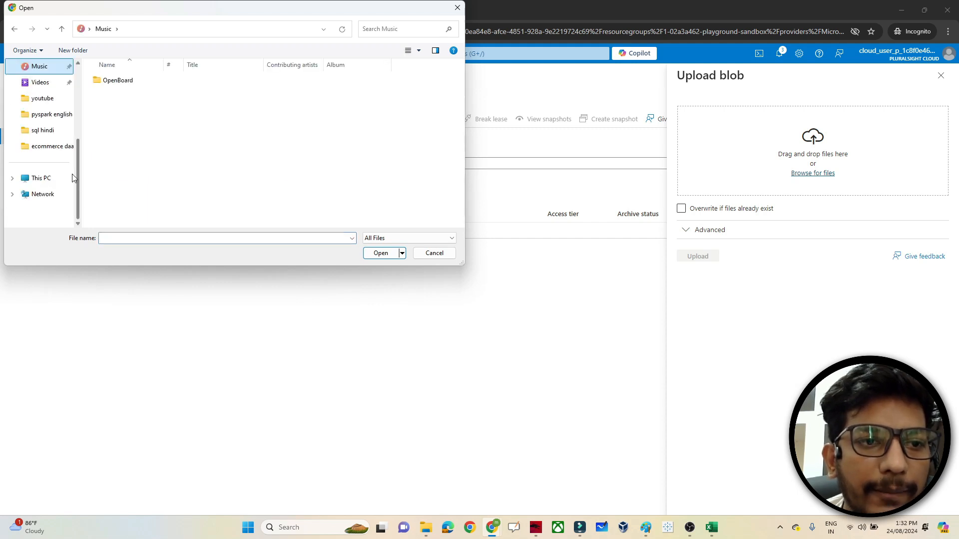
{"action": "left_click", "coordinate": [52, 146]}
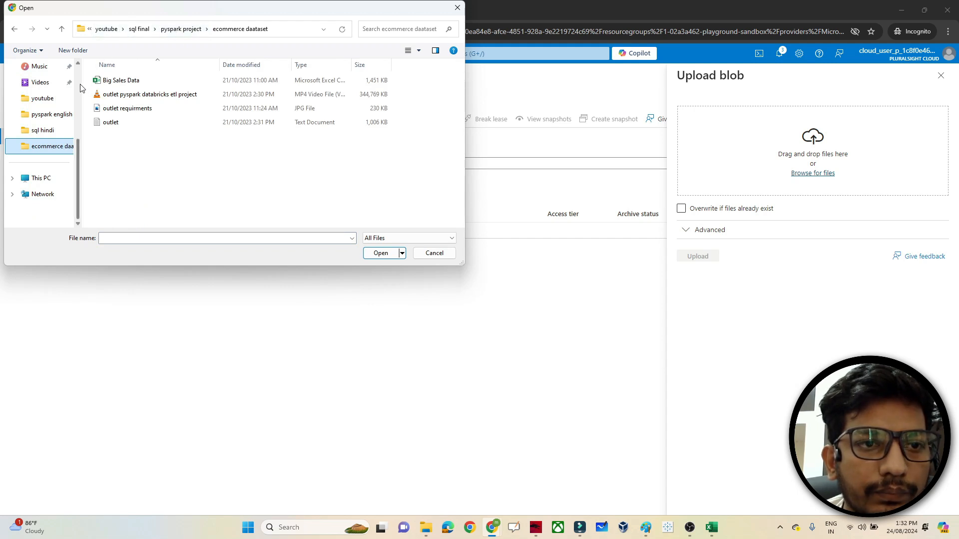
{"action": "scroll", "coordinate": [45, 130], "scroll_direction": "up", "scroll_amount": 3}
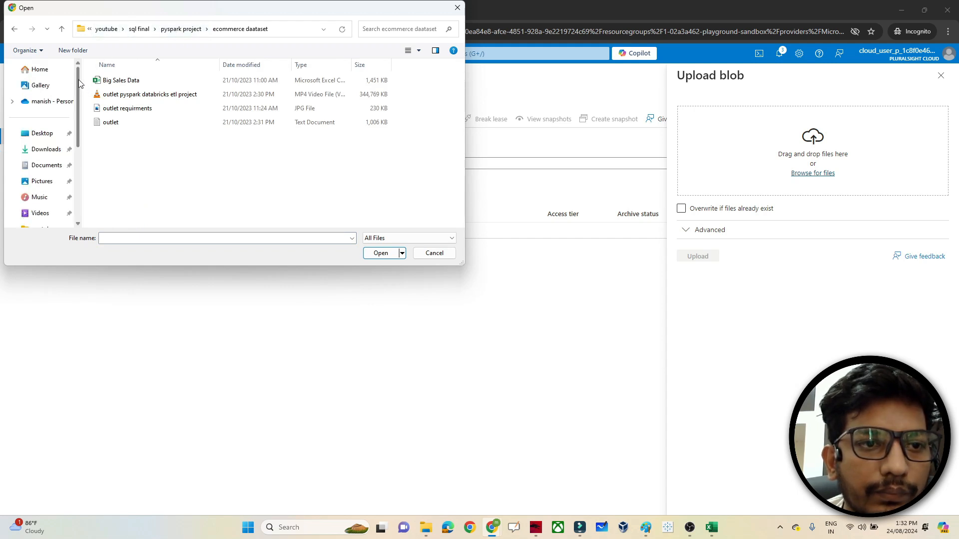
{"action": "left_click", "coordinate": [42, 133]}
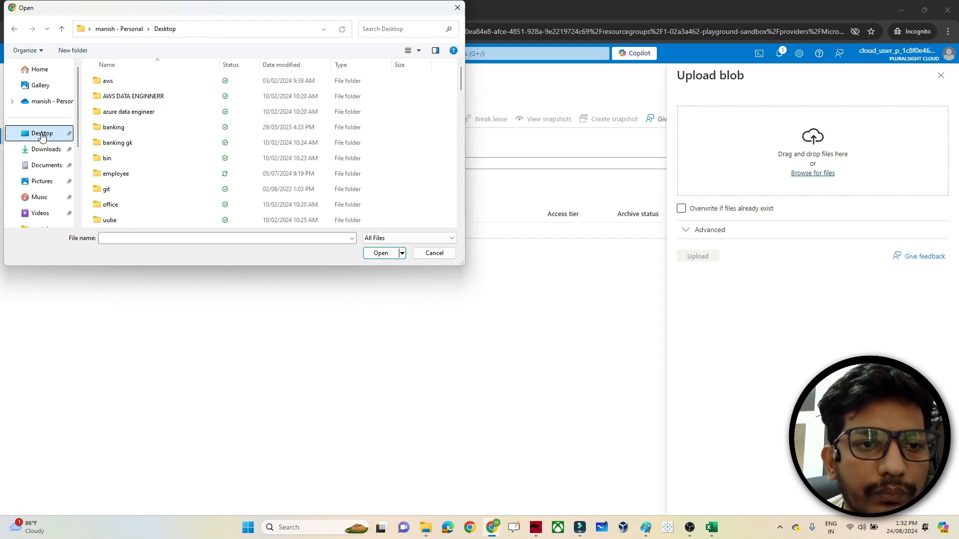
- Pick emp_1 from the Desktop employee folder and upload it to source
{"action": "double_click", "coordinate": [125, 175]}
{"action": "scroll", "coordinate": [460, 213], "scroll_direction": "down", "scroll_amount": 1}
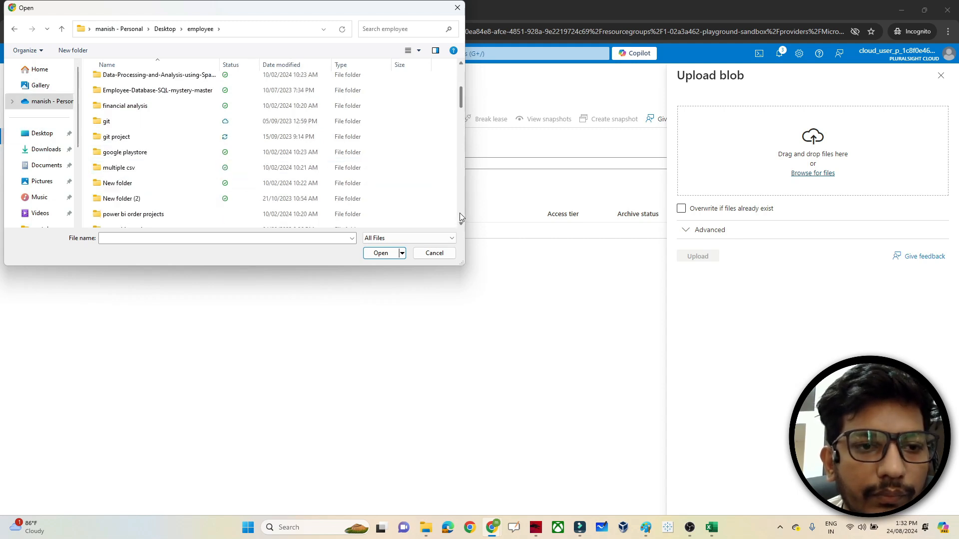
{"action": "scroll", "coordinate": [459, 216], "scroll_direction": "down", "scroll_amount": 3}
{"action": "scroll", "coordinate": [460, 216], "scroll_direction": "down", "scroll_amount": 3}
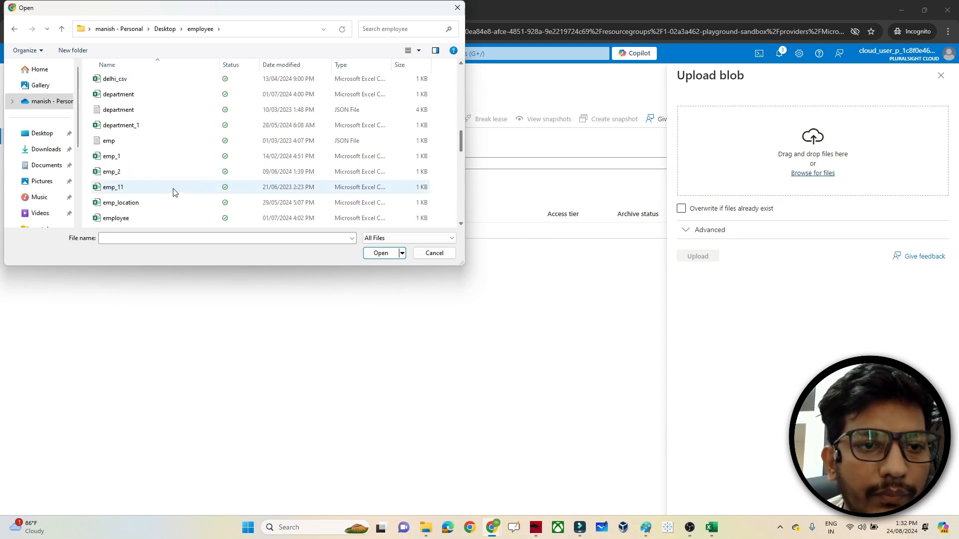
{"action": "left_click", "coordinate": [124, 163]}
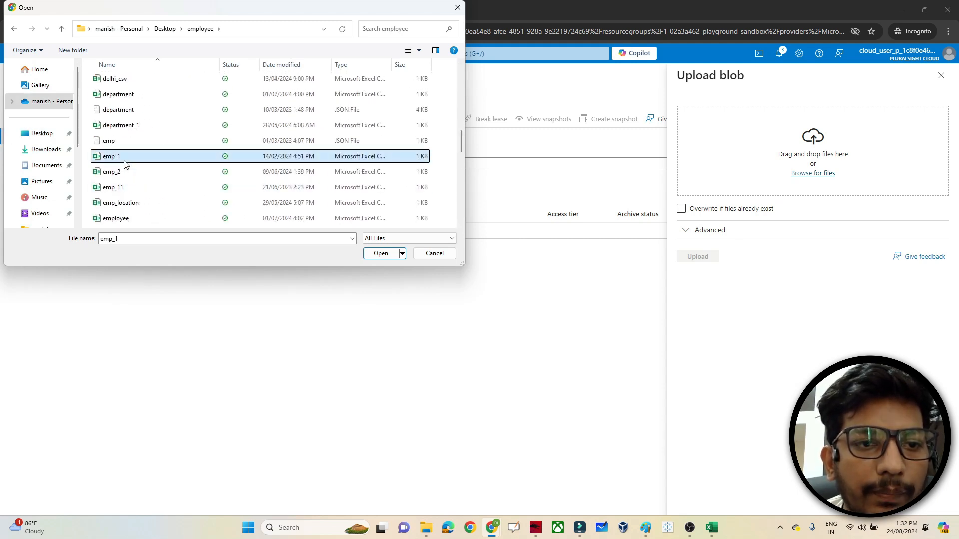
{"action": "left_click", "coordinate": [378, 254]}
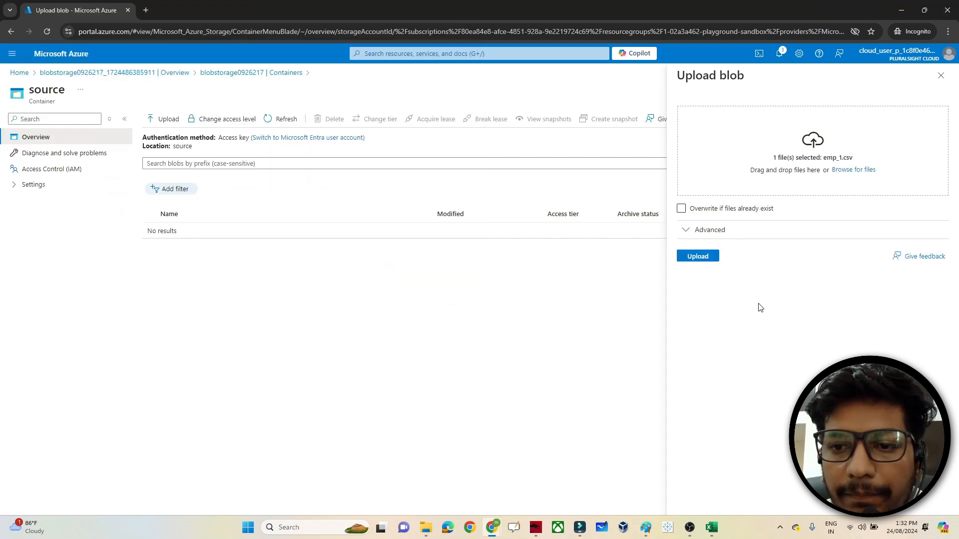
{"action": "left_click", "coordinate": [706, 258]}
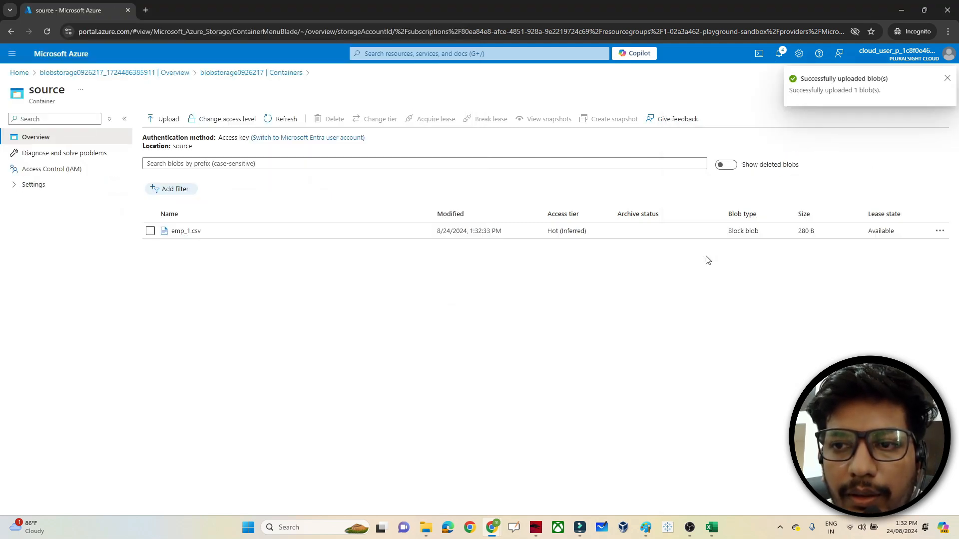
- Preview emp_1.csv's employee rows as a table in its Edit tab, then return to Containers
{"action": "left_click", "coordinate": [189, 231]}
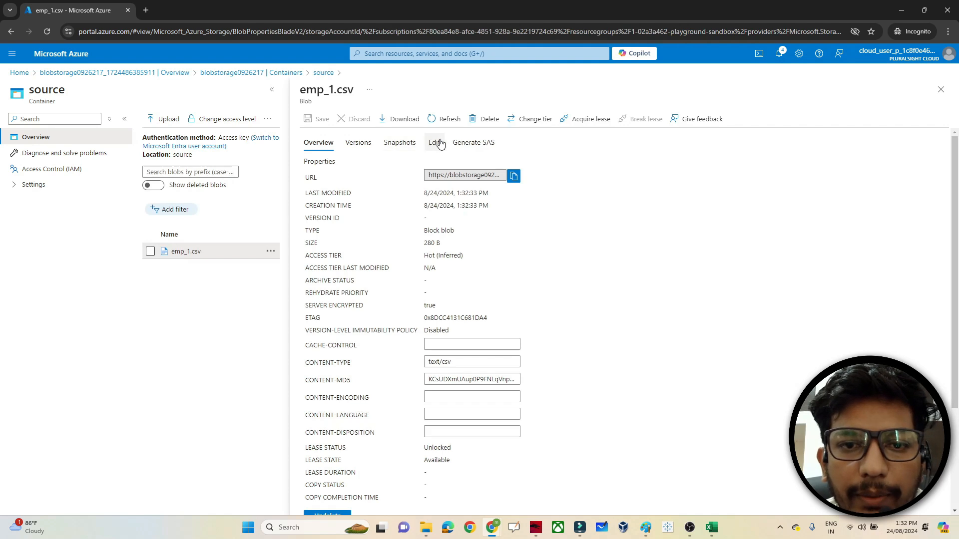
{"action": "left_click", "coordinate": [436, 143]}
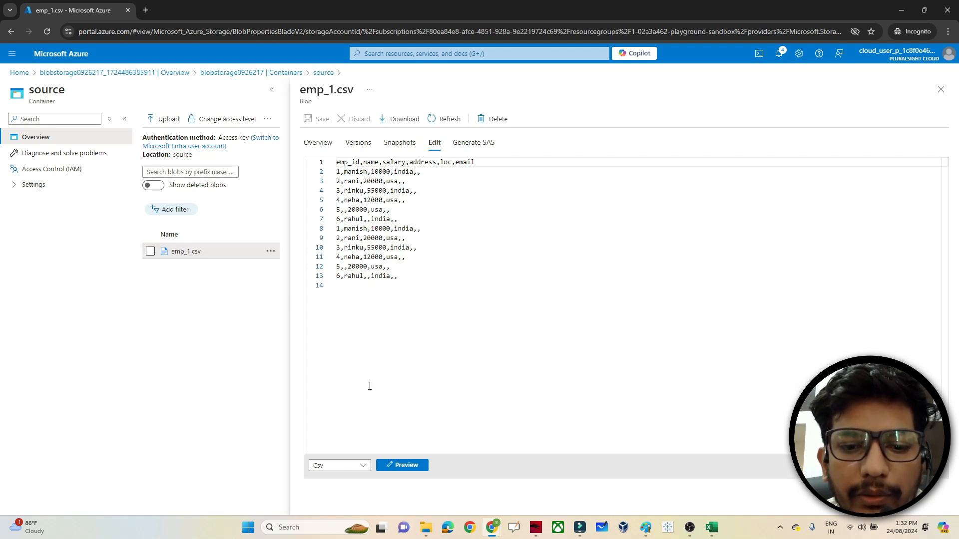
{"action": "left_click", "coordinate": [410, 472]}
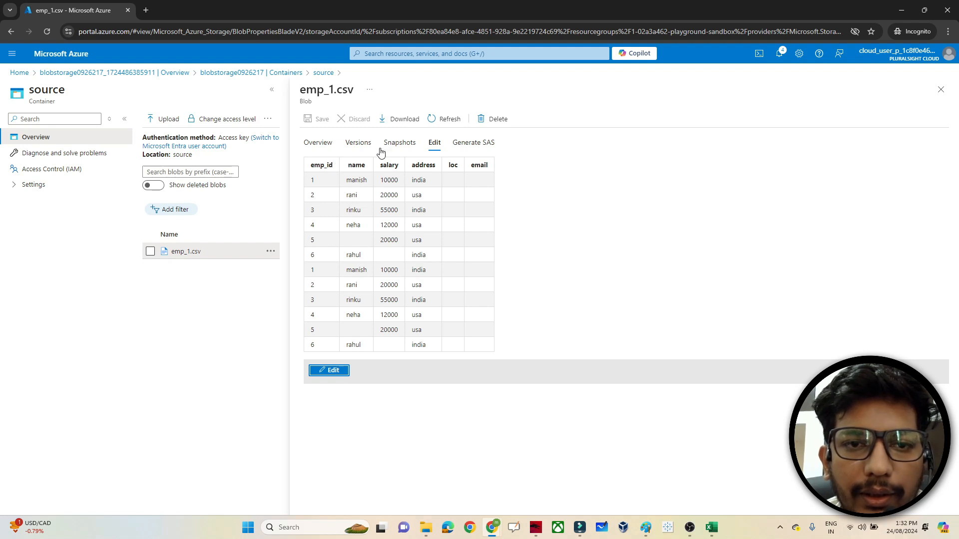
{"action": "left_click", "coordinate": [941, 96]}
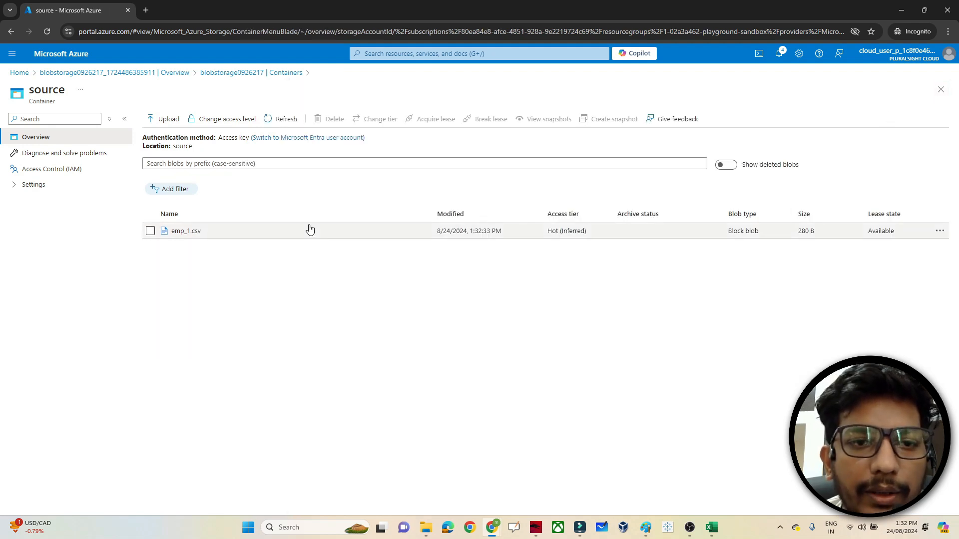
{"action": "left_click", "coordinate": [224, 73]}
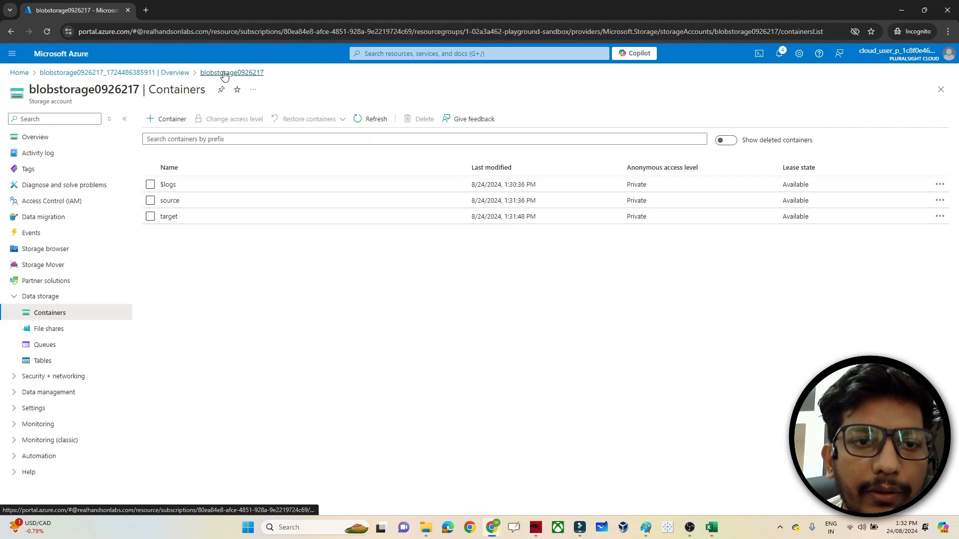
{"action": "mouse_move", "coordinate": [646, 525]}
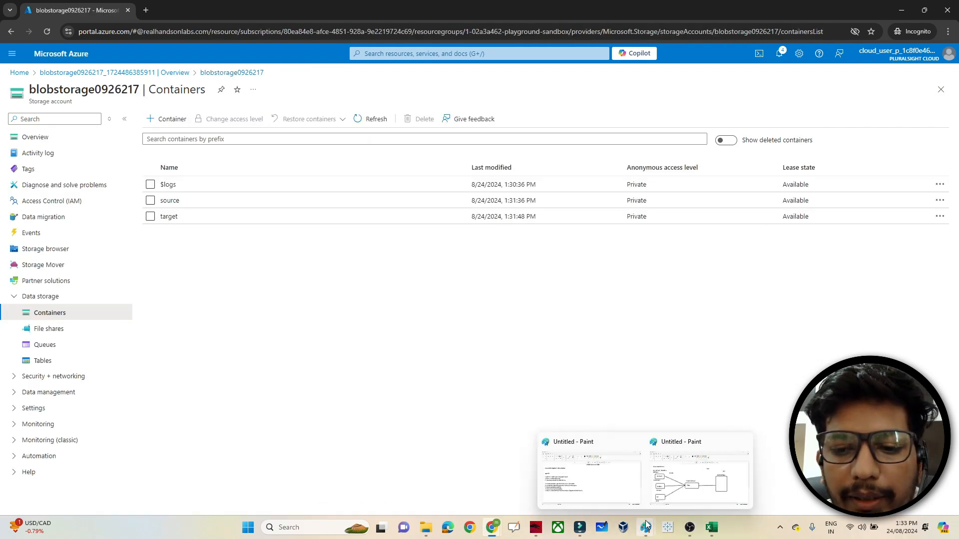
{"action": "left_click", "coordinate": [575, 479]}
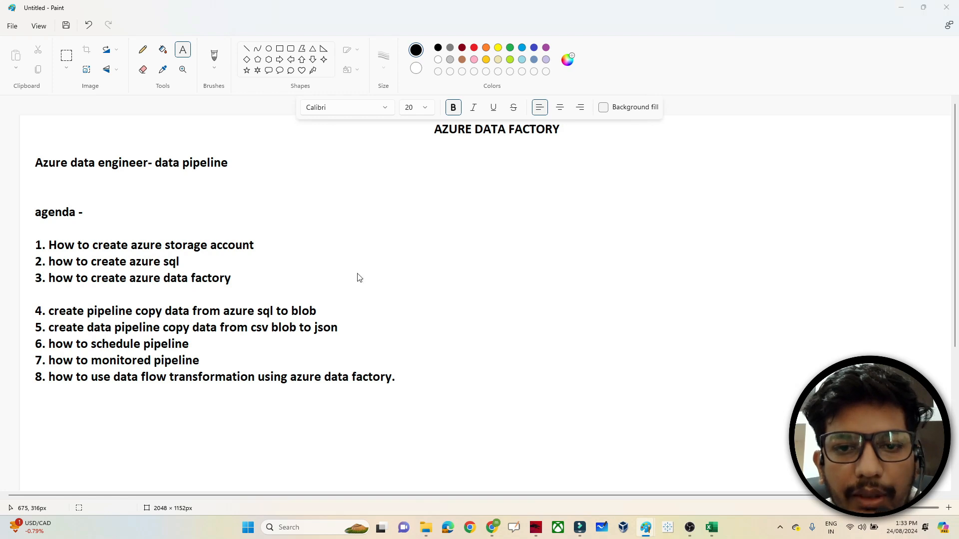
{"action": "key", "text": "alt+Tab"}
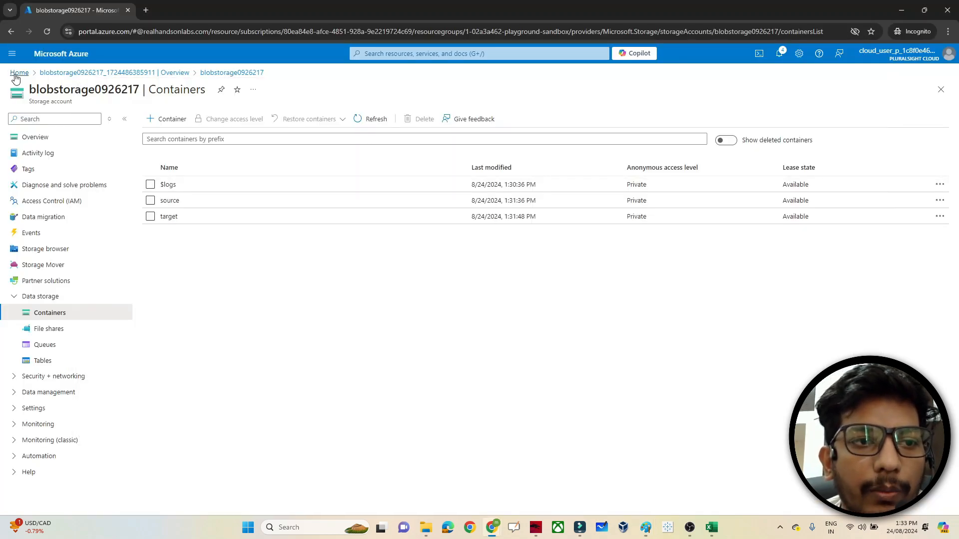
- From Home, search 'data factory', open Data factories, and start creating a new data factory
{"action": "left_click", "coordinate": [16, 75]}
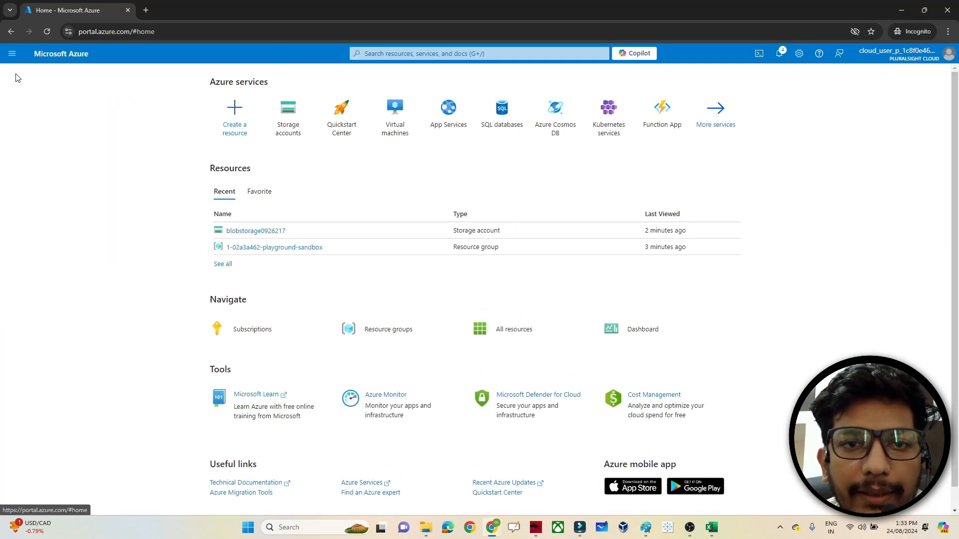
{"action": "left_click", "coordinate": [367, 53]}
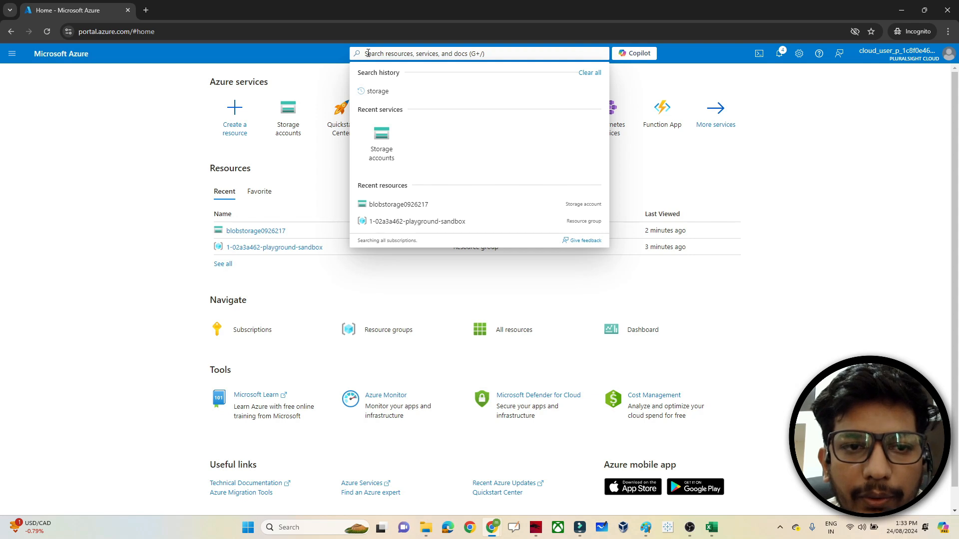
{"action": "type", "text": "azu"}
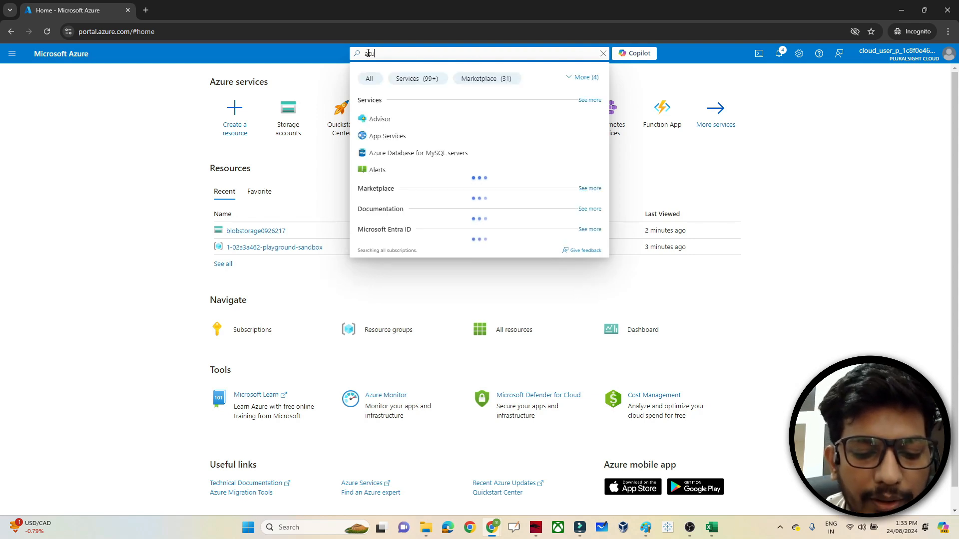
{"action": "type", "text": "re data factory"}
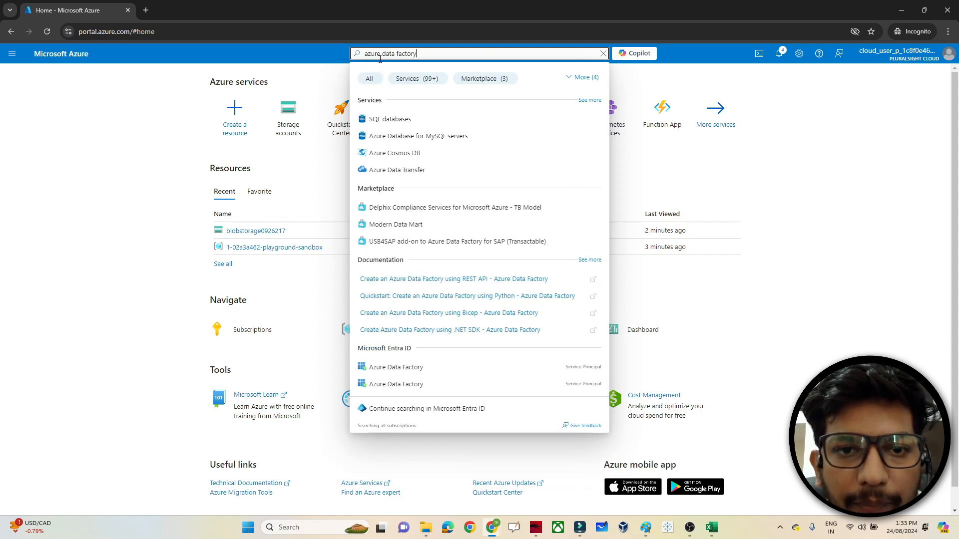
{"action": "left_click", "coordinate": [381, 54]}
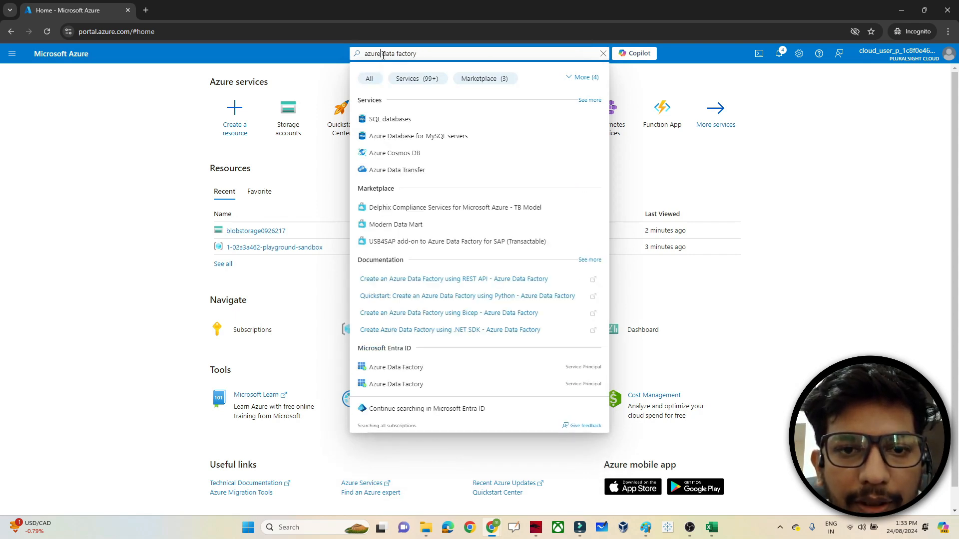
{"action": "key", "text": "BackSpace"}
{"action": "key", "text": "BackSpace"}
{"action": "key", "text": "BackSpace"}
{"action": "key", "text": "BackSpace"}
{"action": "key", "text": "BackSpace"}
{"action": "key", "text": "BackSpace"}
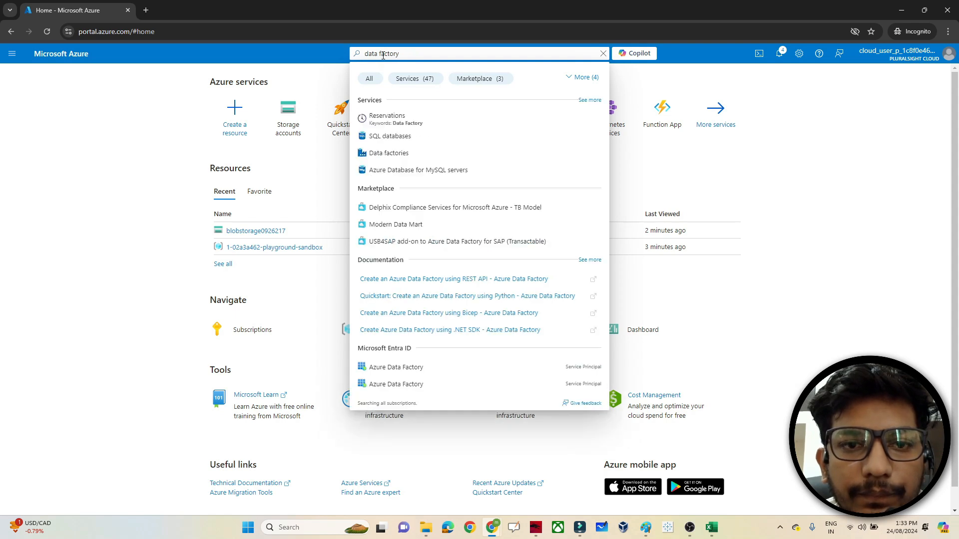
{"action": "left_click", "coordinate": [398, 154]}
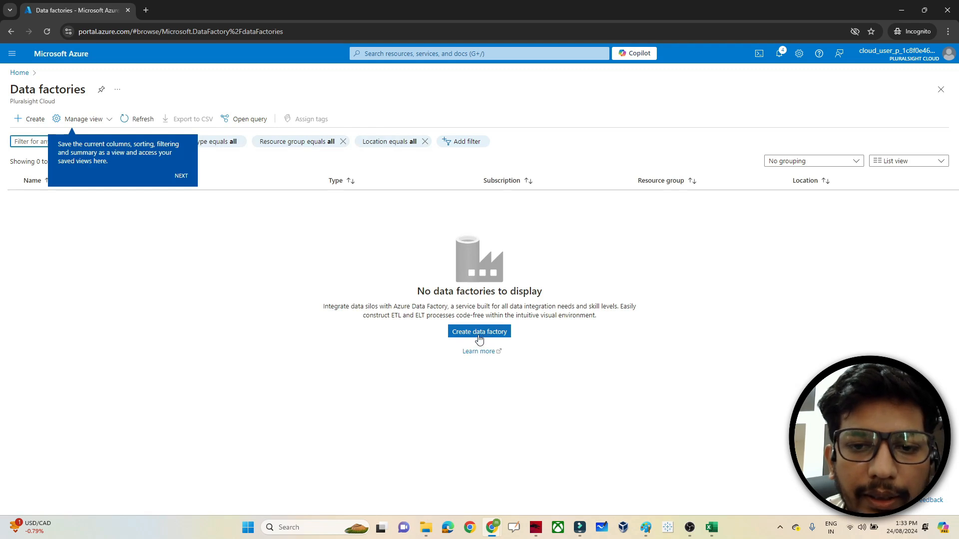
{"action": "left_click", "coordinate": [479, 339]}
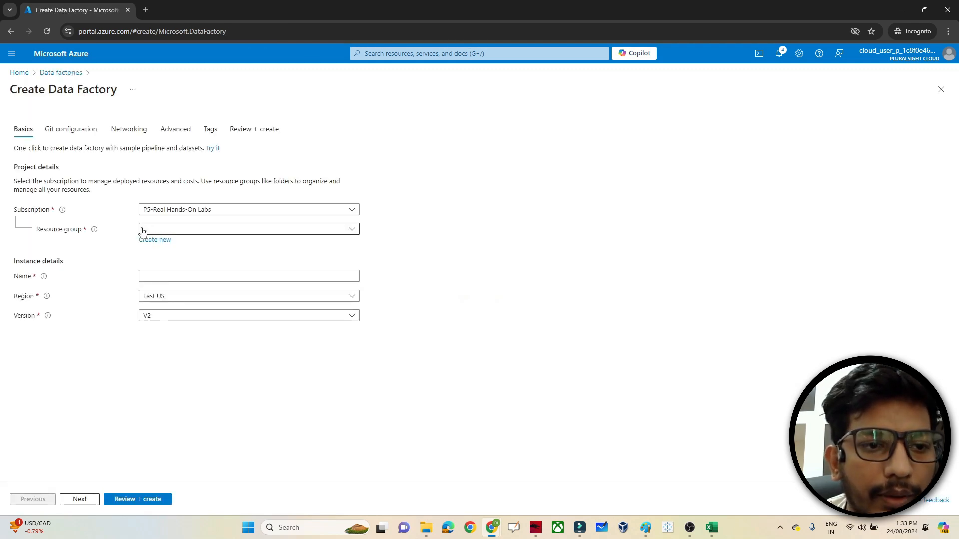
- Place pocdatafactory72828 in the playground-sandbox resource group and advance with default settings to Review + create
{"action": "left_click", "coordinate": [156, 230]}
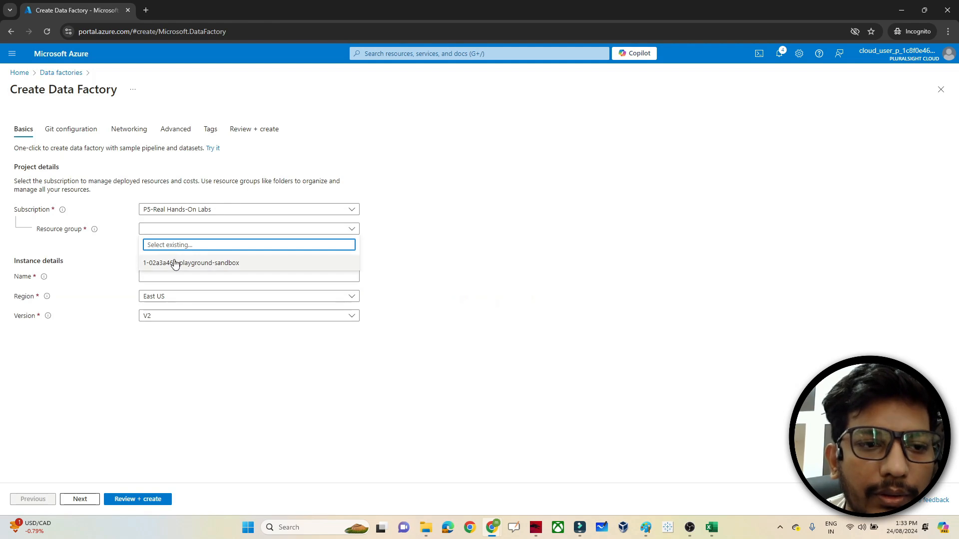
{"action": "left_click", "coordinate": [175, 263]}
{"action": "left_click", "coordinate": [158, 275]}
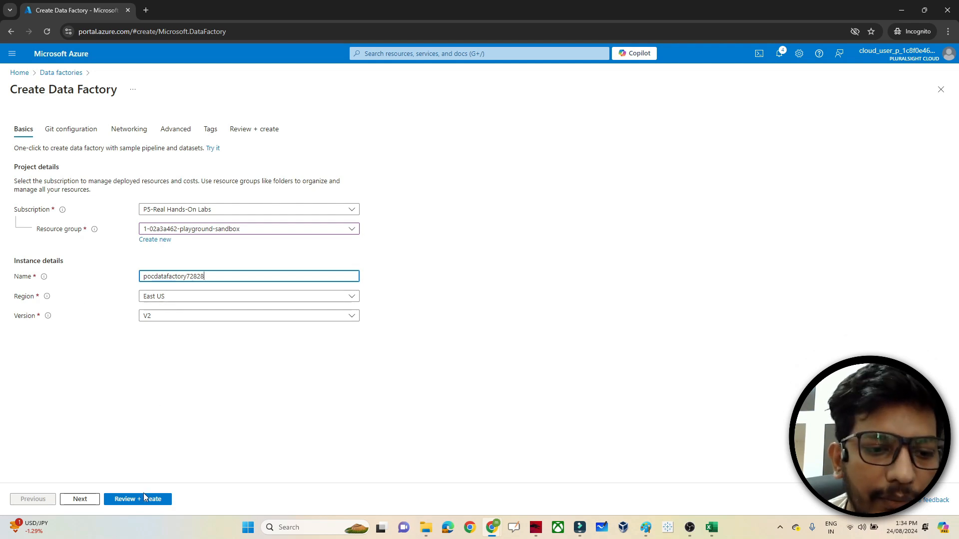
{"action": "left_click", "coordinate": [81, 502]}
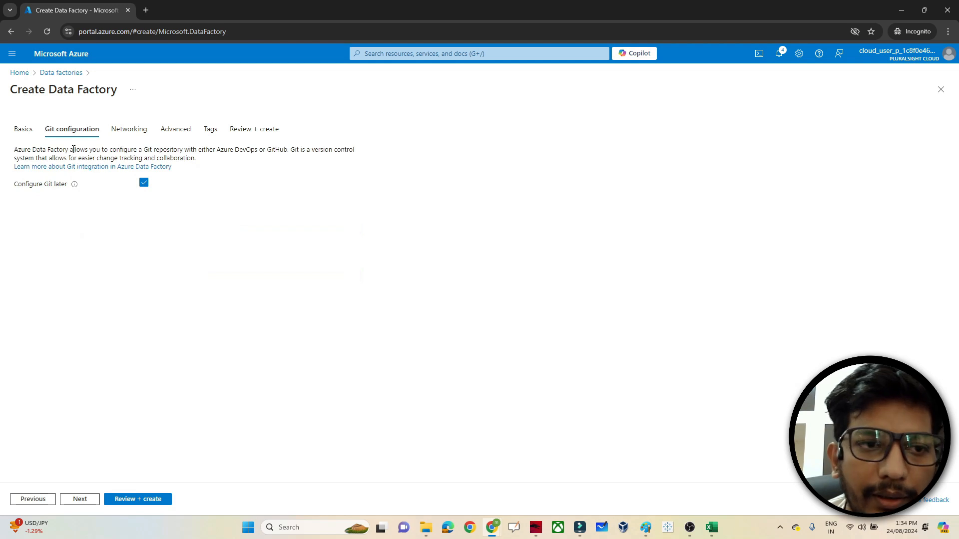
{"action": "mouse_move", "coordinate": [74, 190]}
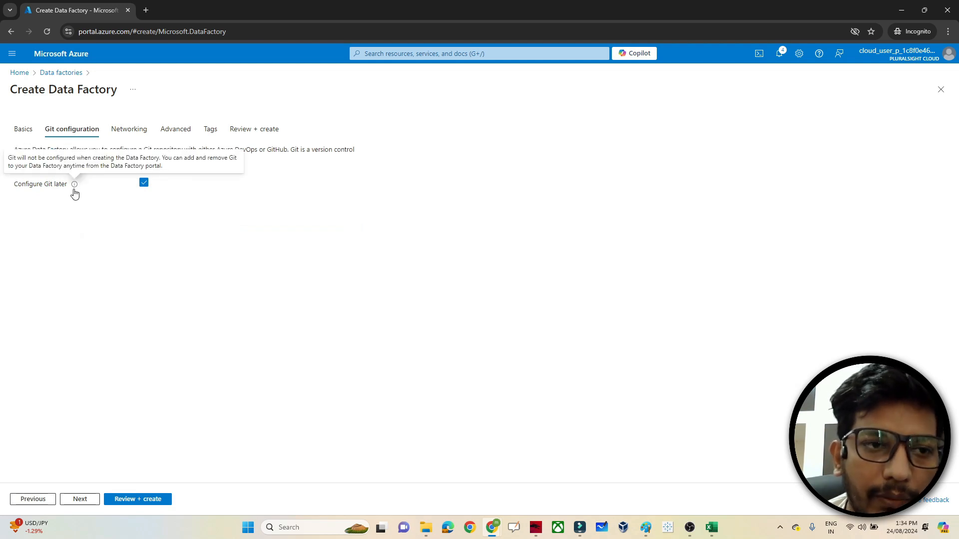
{"action": "left_click", "coordinate": [83, 501]}
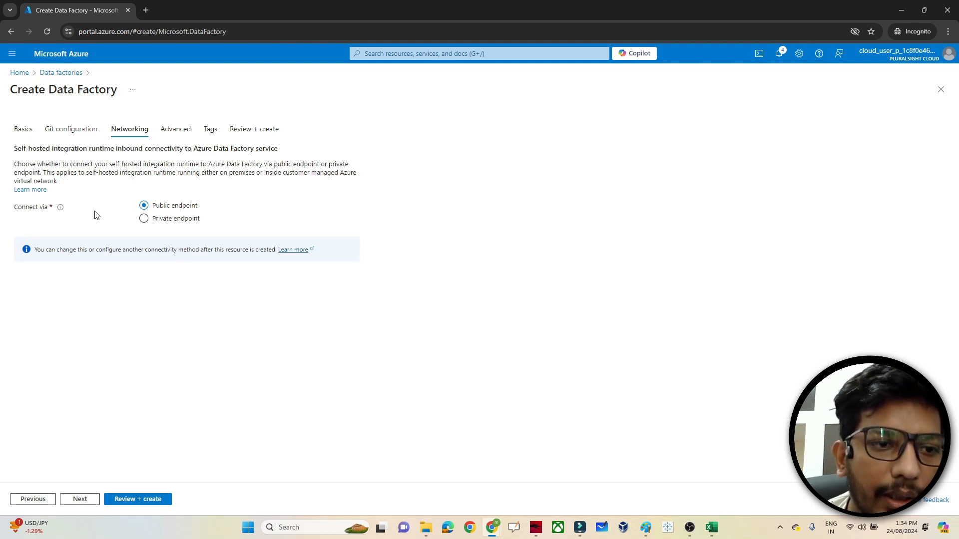
{"action": "left_click", "coordinate": [89, 504]}
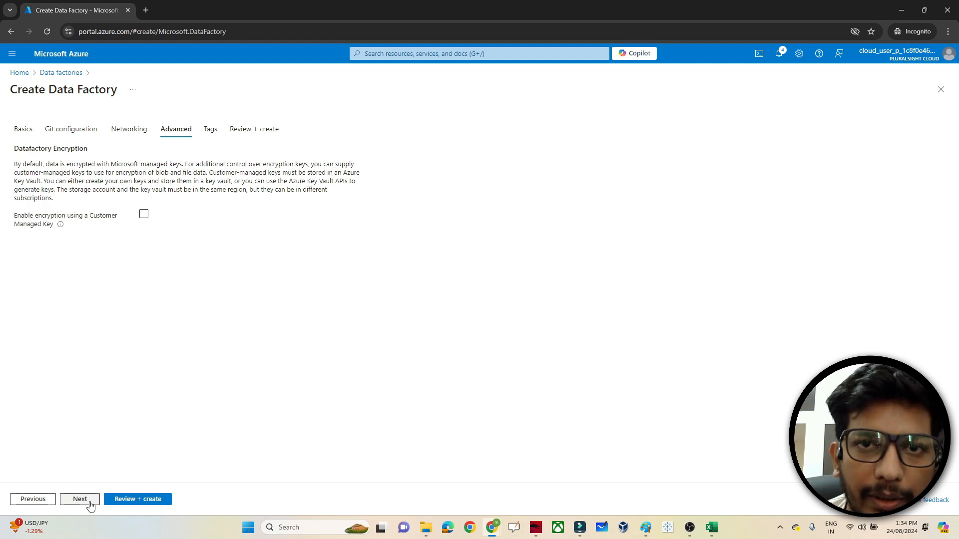
{"action": "left_click", "coordinate": [90, 505]}
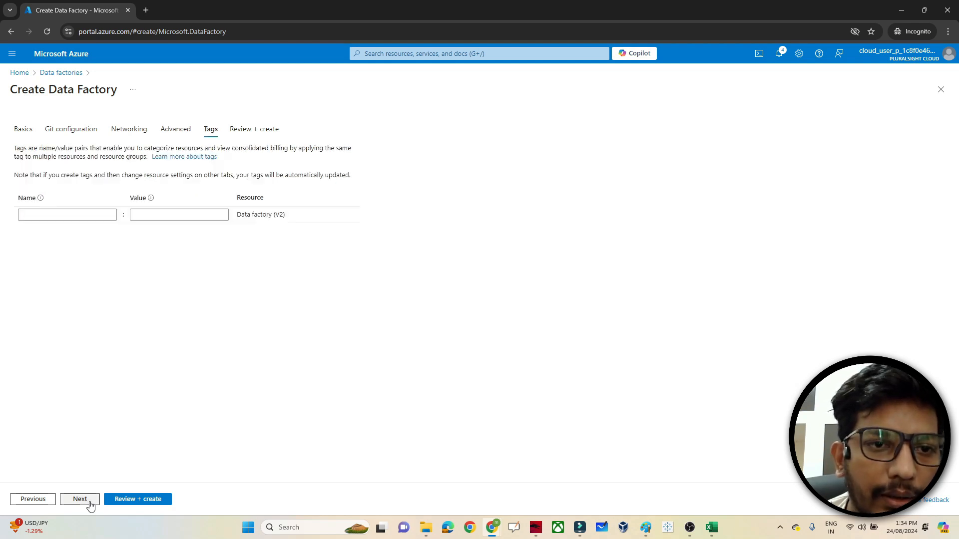
{"action": "left_click", "coordinate": [91, 505]}
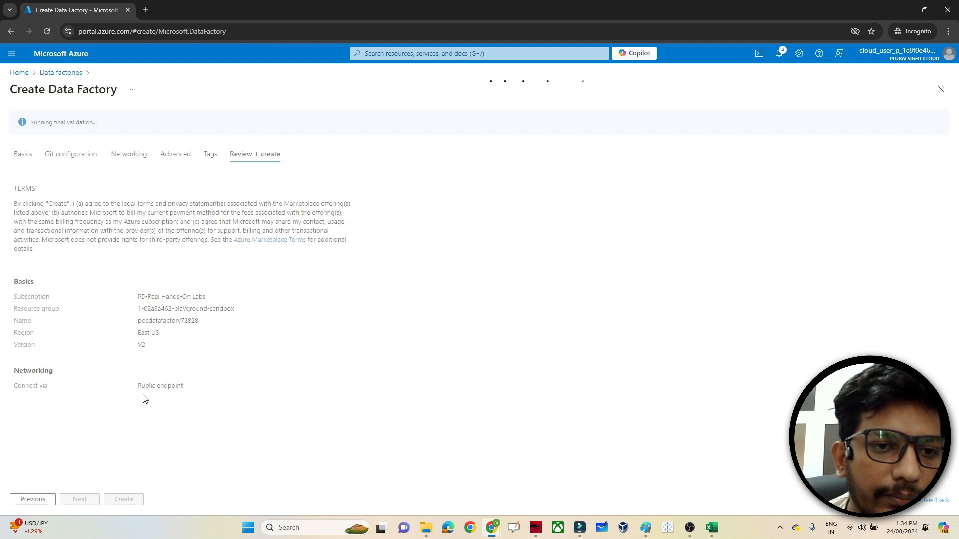
- Create the pocdatafactory72828 V2 data factory and go to the resource once deployment succeeds
{"action": "left_click", "coordinate": [127, 501]}
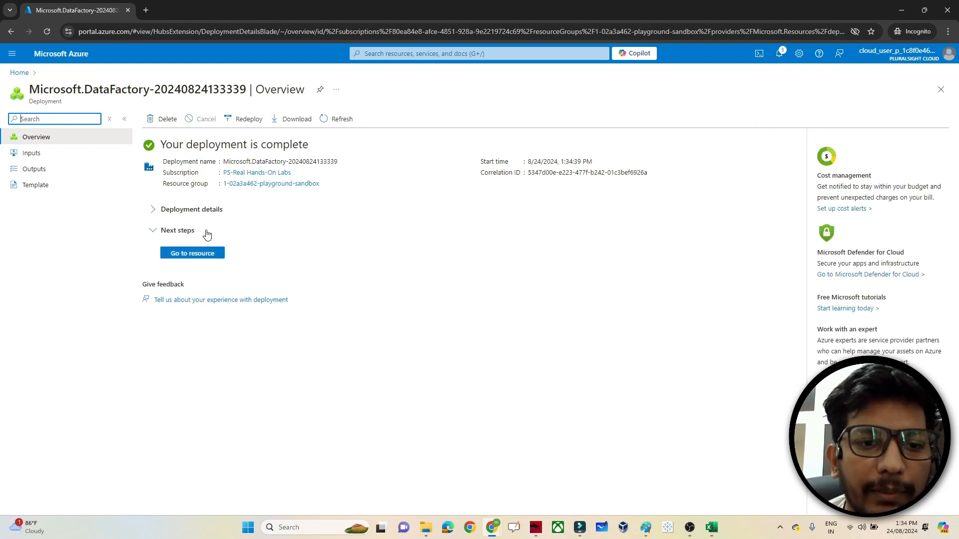
{"action": "left_click", "coordinate": [183, 255]}
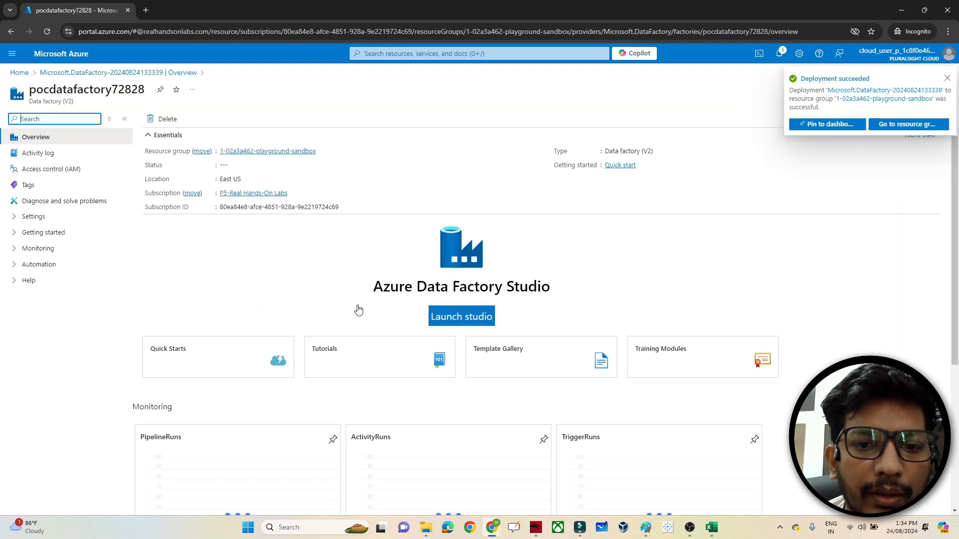
- Launch Azure Data Factory Studio for pocdatafactory72828 from its overview page
{"action": "left_click", "coordinate": [457, 319]}
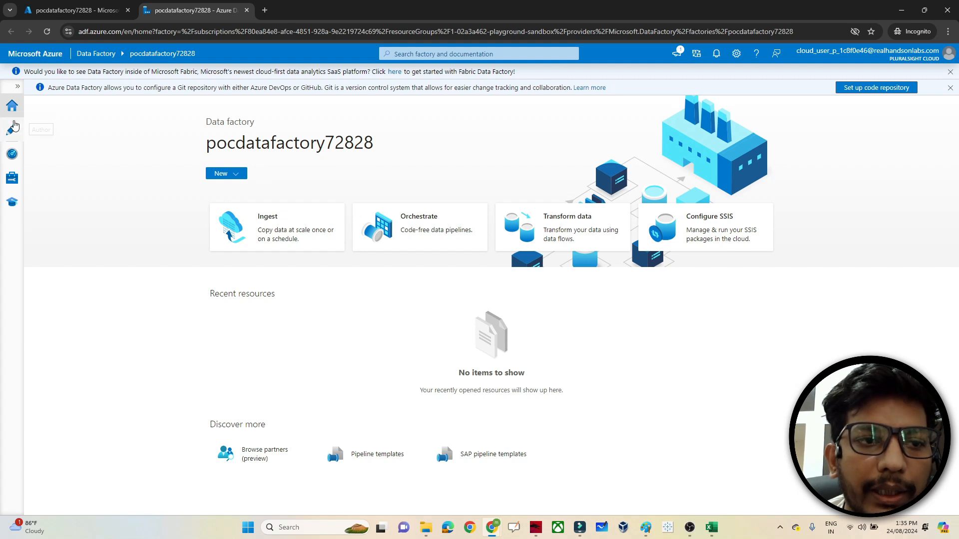
- Look through the Studio's Author pipeline actions, Monitor pipeline runs and Manage linked services pages
{"action": "left_click", "coordinate": [12, 133]}
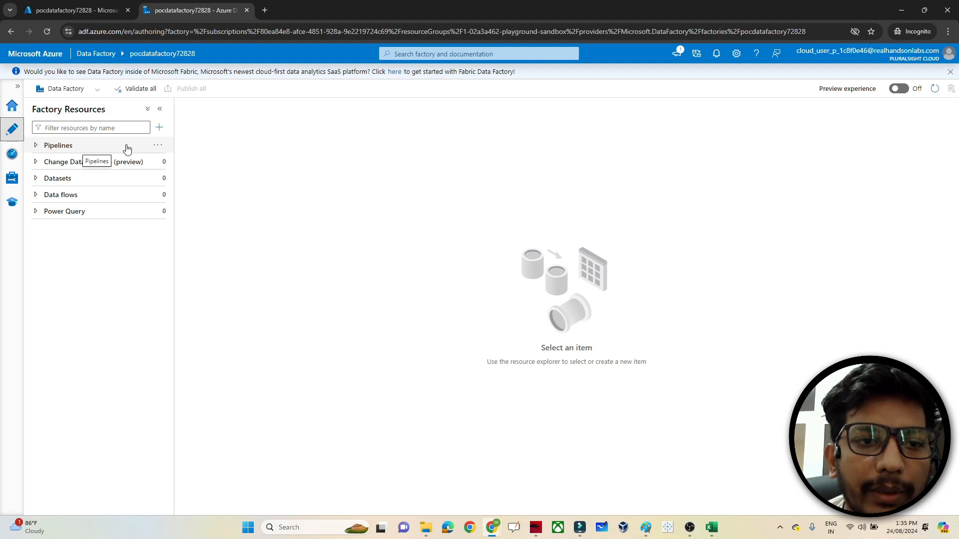
{"action": "left_click", "coordinate": [162, 146]}
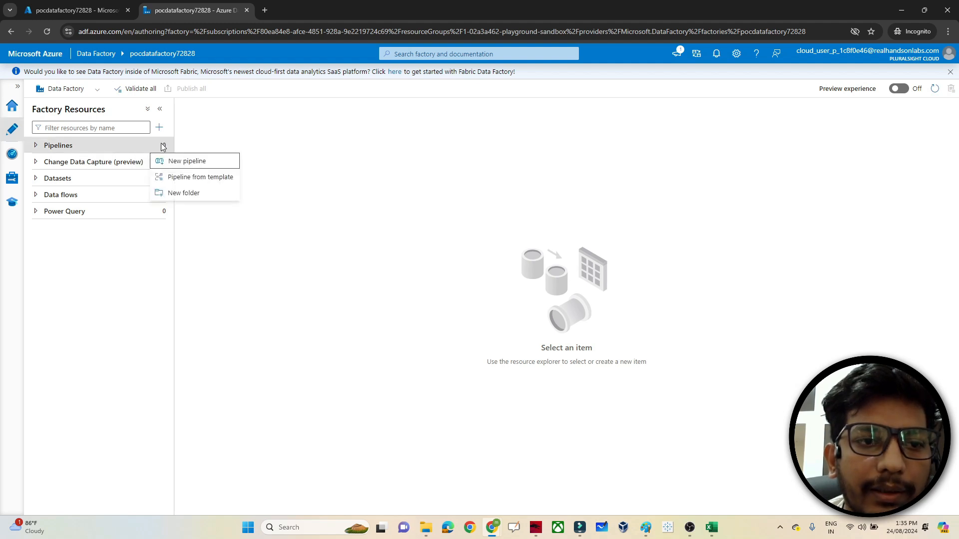
{"action": "left_click", "coordinate": [88, 283]}
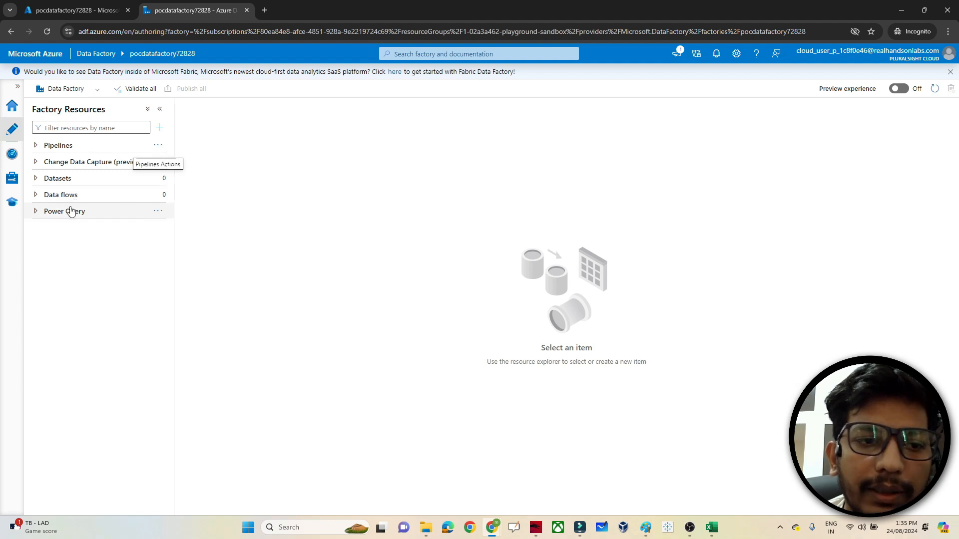
{"action": "left_click", "coordinate": [10, 156]}
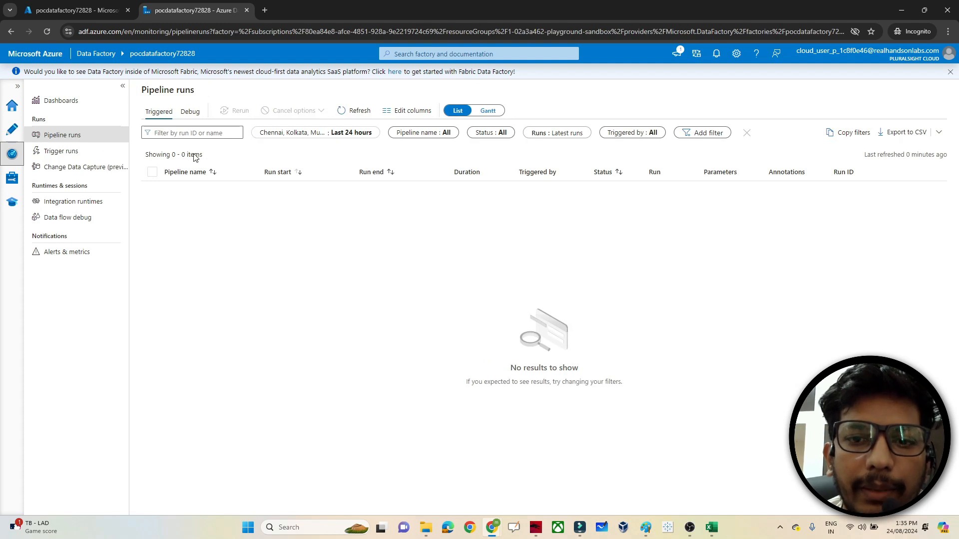
{"action": "left_click", "coordinate": [8, 188]}
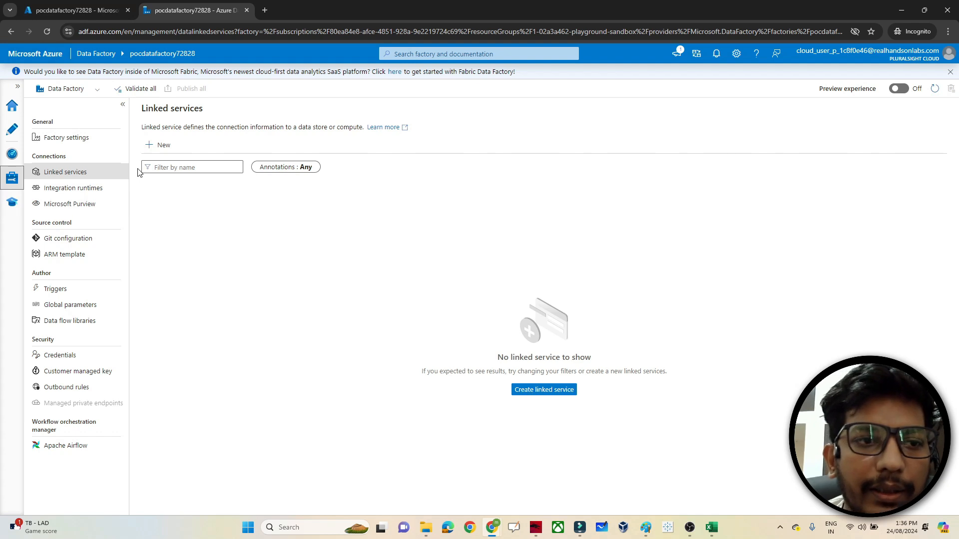
{"action": "left_click", "coordinate": [5, 129]}
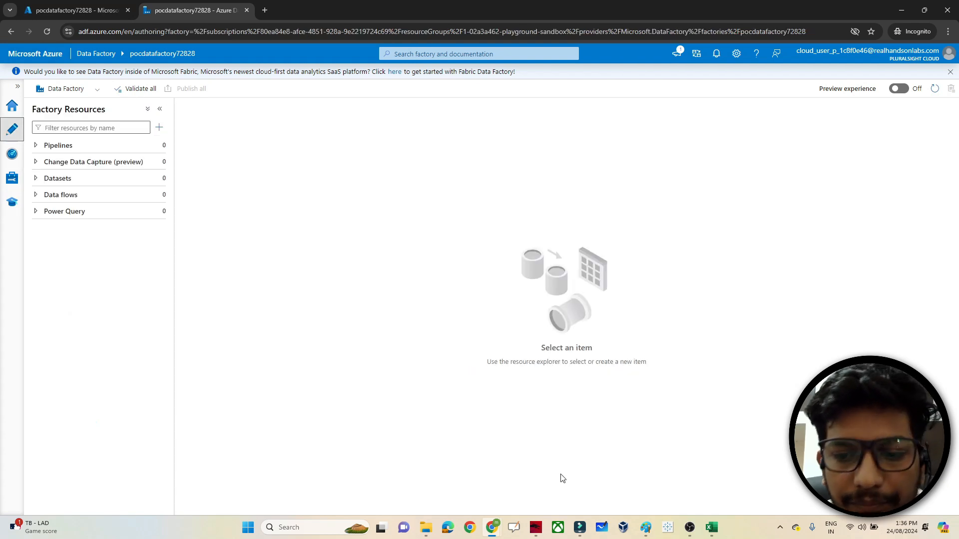
- Check the agenda notes in Paint, then return to the Azure portal home page
{"action": "mouse_move", "coordinate": [645, 532]}
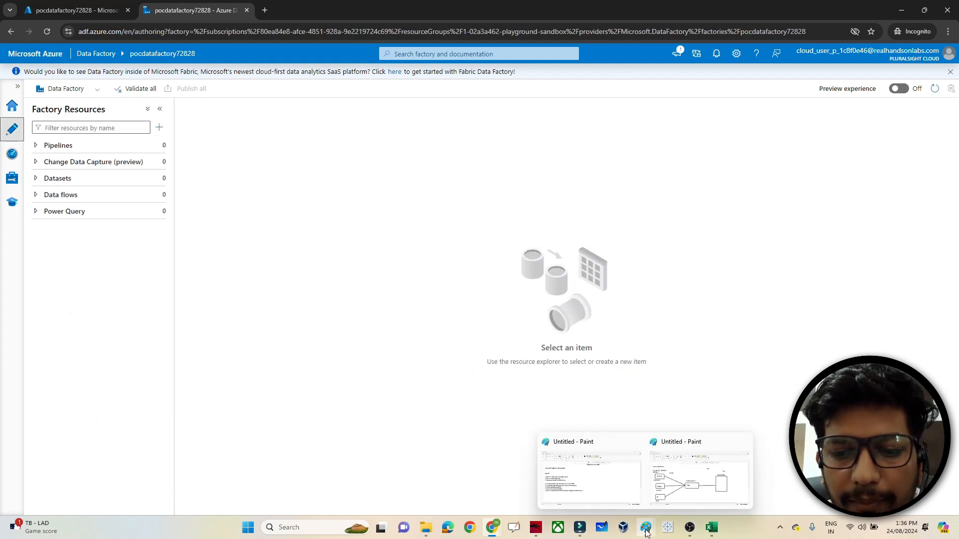
{"action": "left_click", "coordinate": [603, 480]}
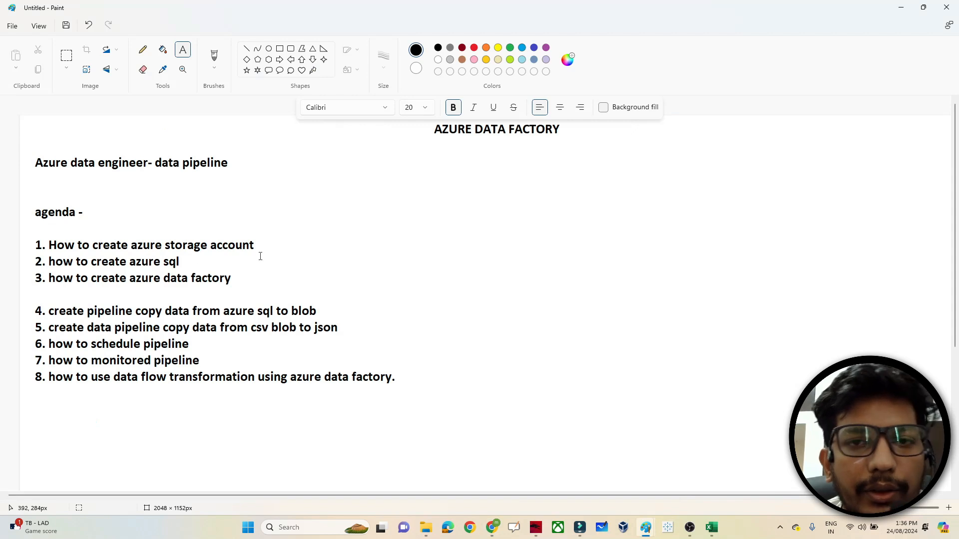
{"action": "key", "text": "alt+Tab"}
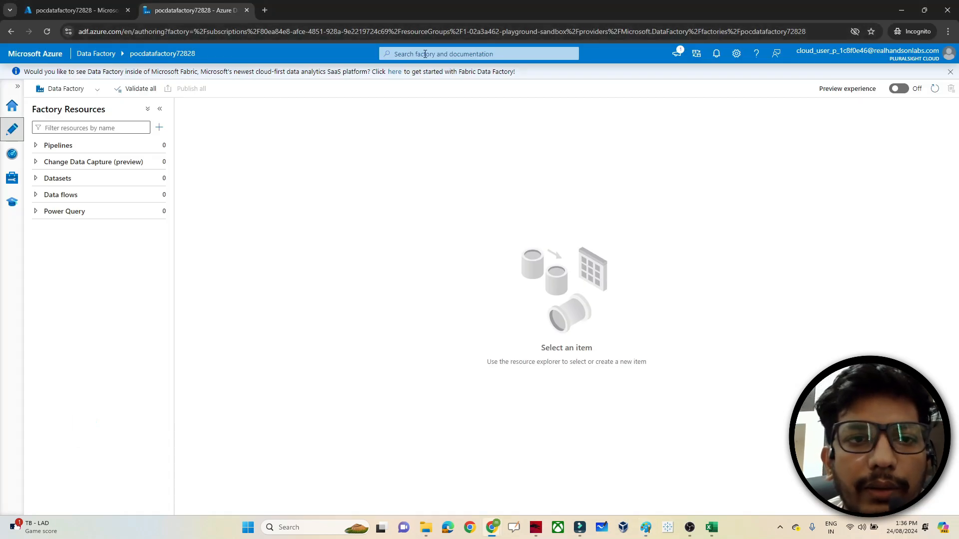
{"action": "left_click", "coordinate": [75, 10]}
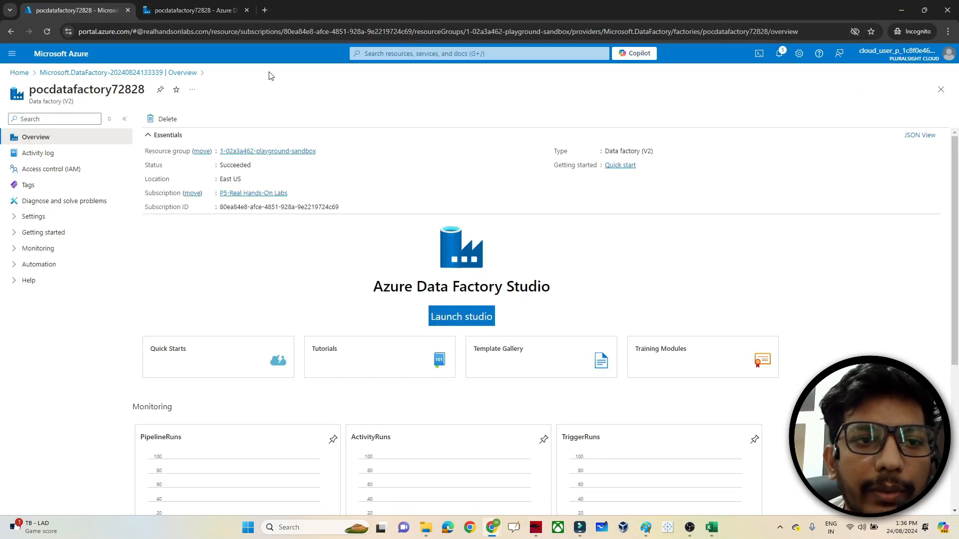
{"action": "left_click", "coordinate": [20, 73]}
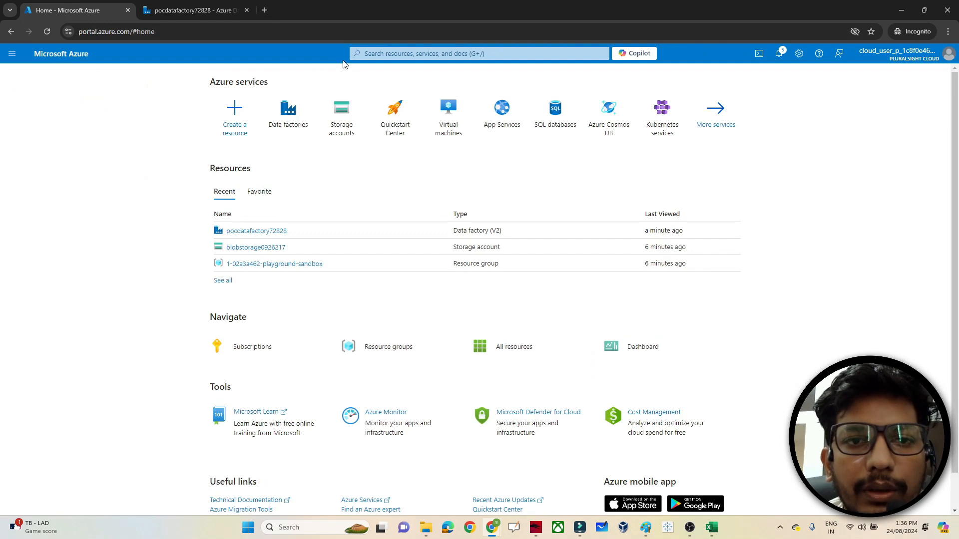
- Search 'sql' and start creating a new database from the SQL databases list
{"action": "left_click", "coordinate": [371, 51]}
{"action": "type", "text": "sql"}
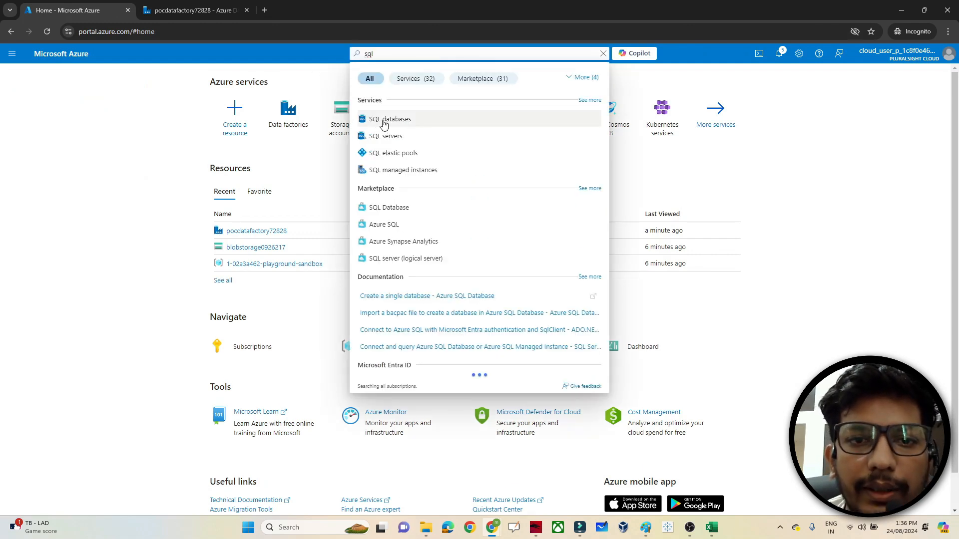
{"action": "left_click", "coordinate": [383, 121]}
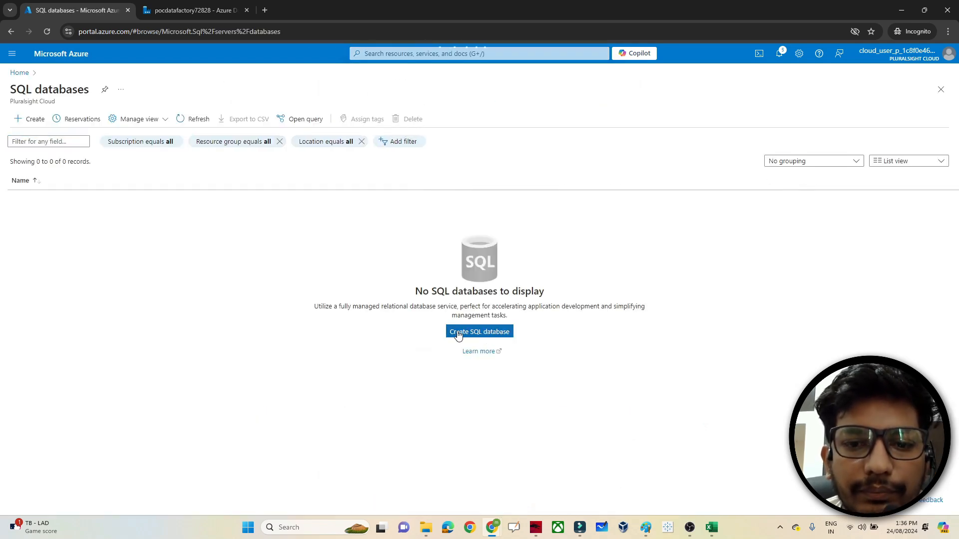
{"action": "left_click", "coordinate": [458, 333]}
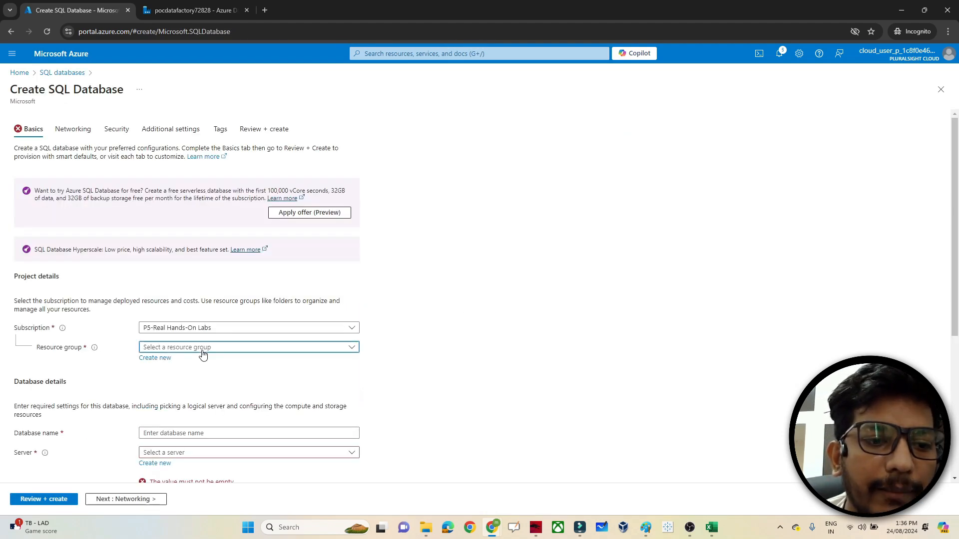
- Put database pocdatabase252627 in playground-sandbox and begin defining a new server for it
{"action": "left_click", "coordinate": [202, 347]}
{"action": "left_click", "coordinate": [181, 380]}
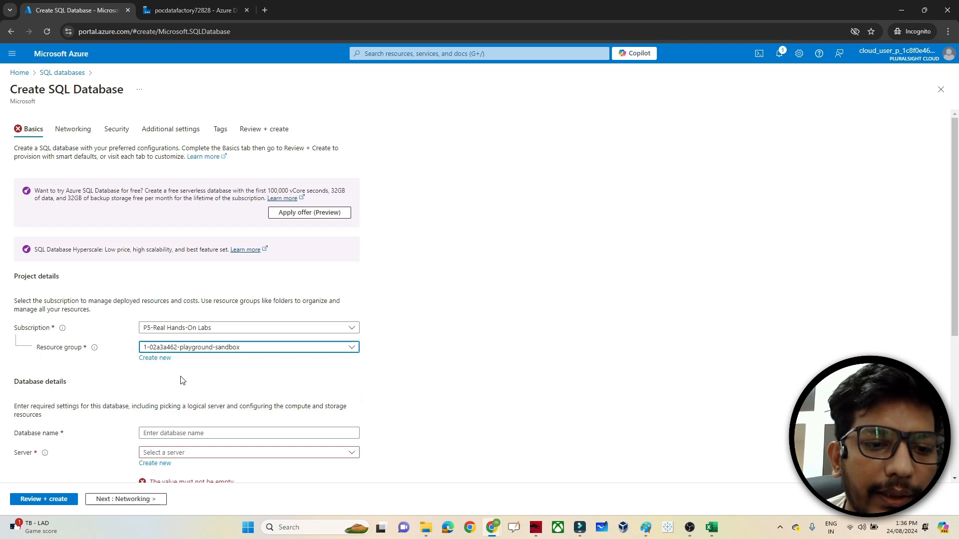
{"action": "left_click", "coordinate": [170, 433]}
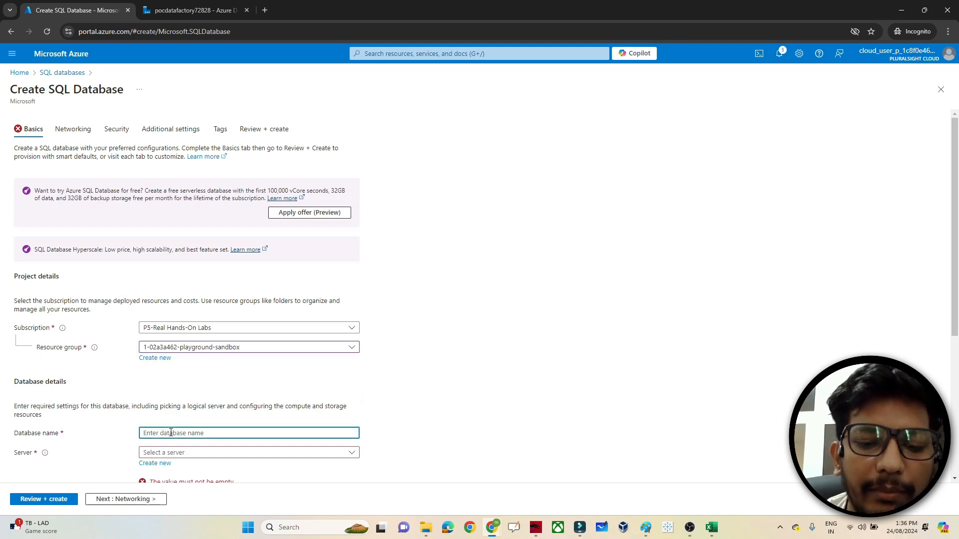
{"action": "type", "text": "pocdata"}
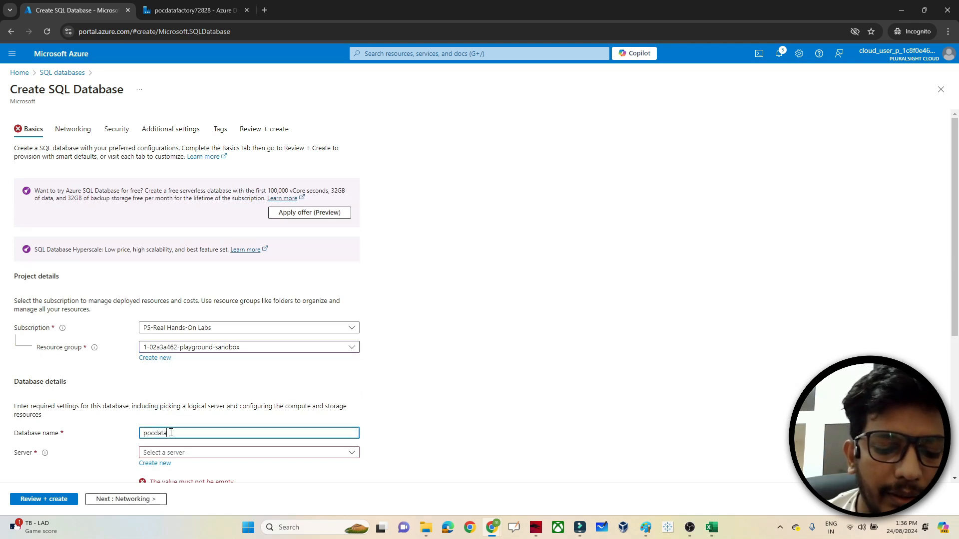
{"action": "type", "text": "base252627"}
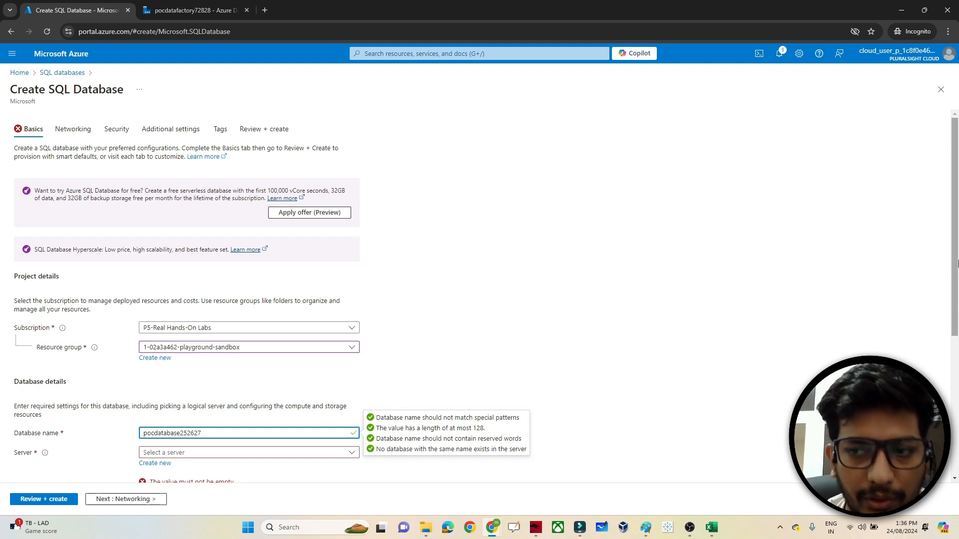
{"action": "scroll", "coordinate": [953, 303], "scroll_direction": "down", "scroll_amount": 1}
{"action": "left_click_drag", "start_coordinate": [953, 304], "coordinate": [947, 349]}
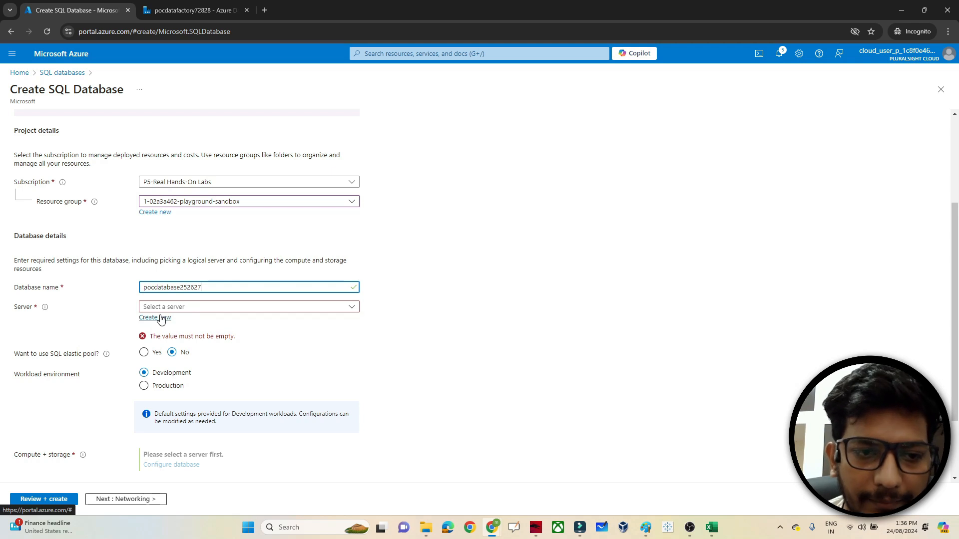
{"action": "left_click", "coordinate": [161, 319]}
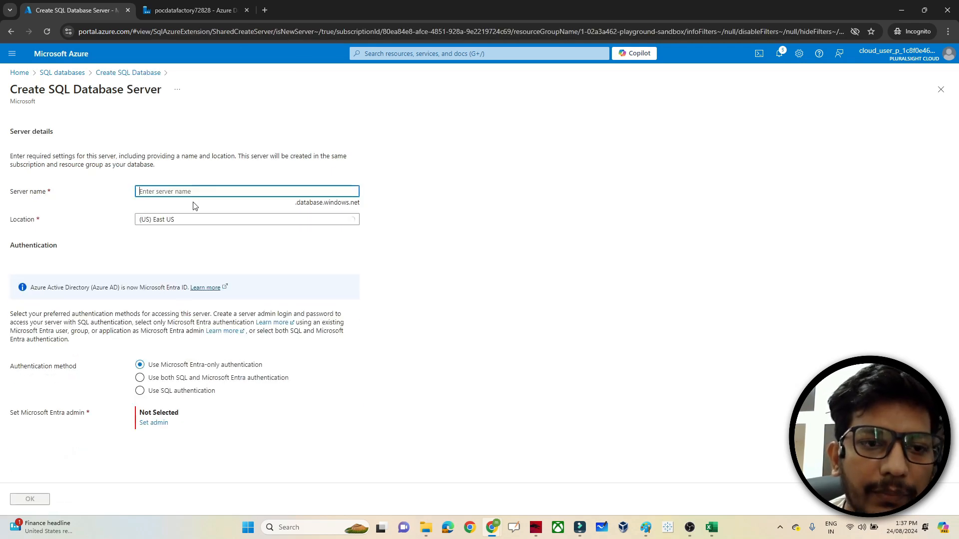
- Define server pocserver6627 in East US with SQL authentication, an admin login and confirmed password
{"action": "type", "text": "pocse"}
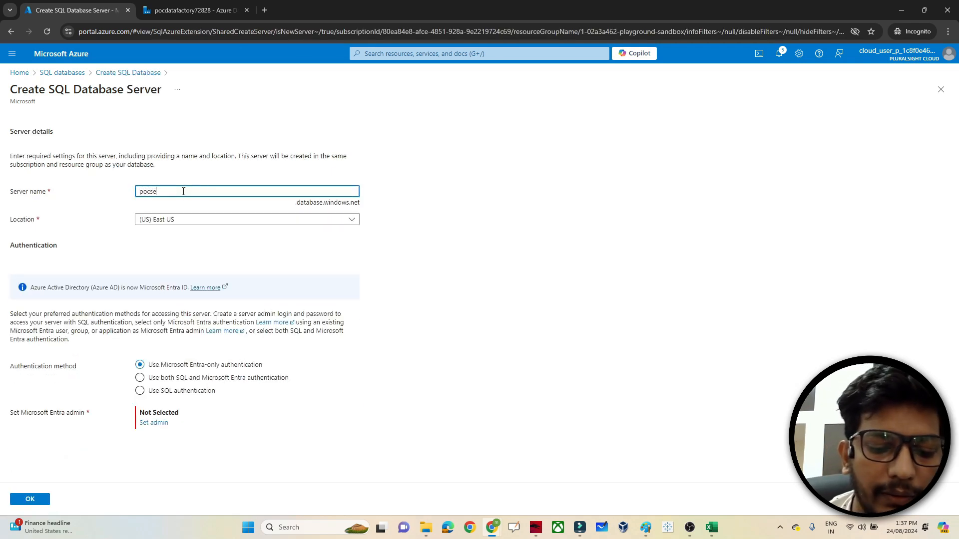
{"action": "type", "text": "rver6627"}
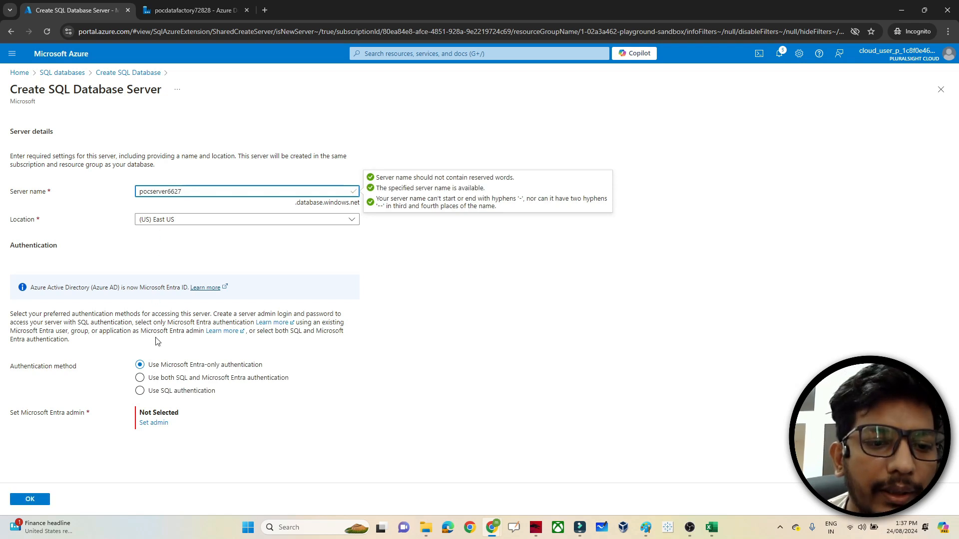
{"action": "left_click", "coordinate": [140, 392]}
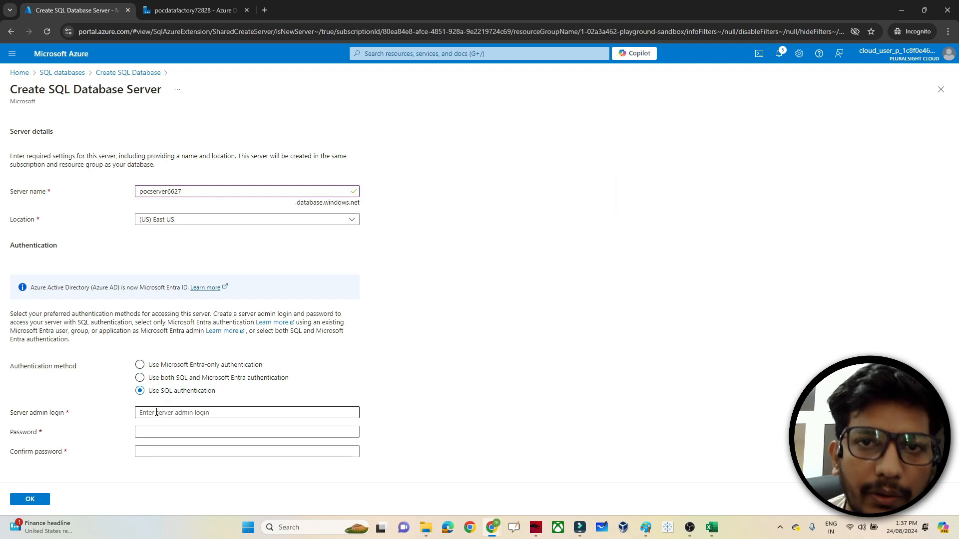
{"action": "left_click", "coordinate": [148, 412]}
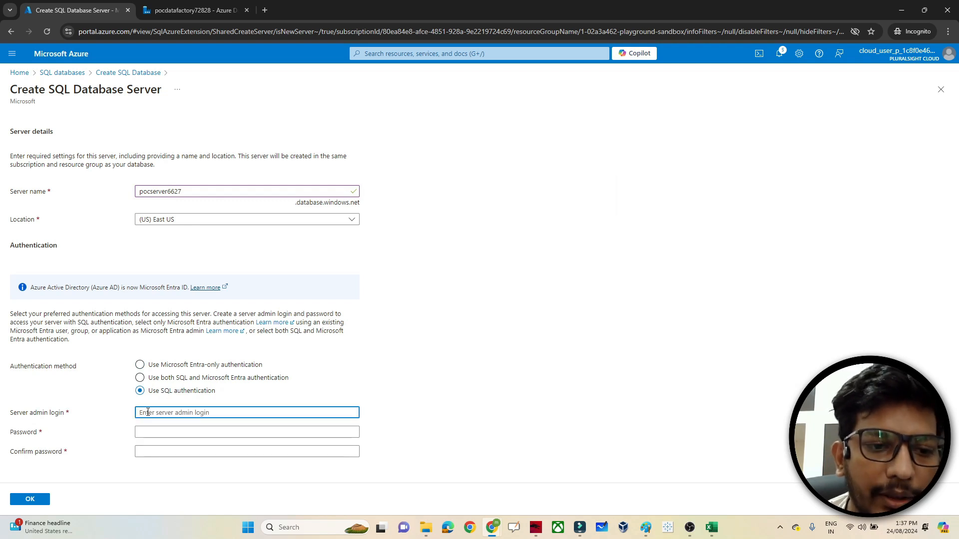
{"action": "type", "text": "manish"}
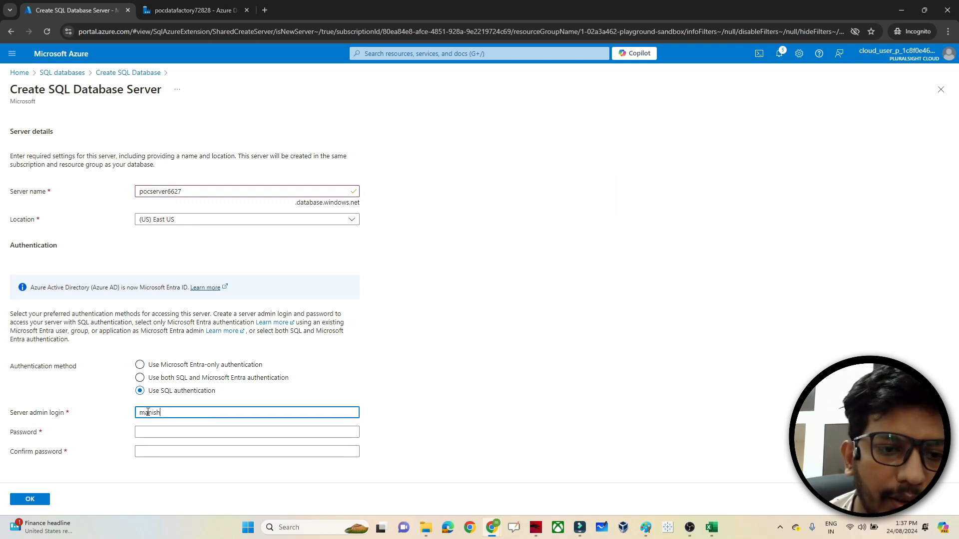
{"action": "left_click", "coordinate": [150, 432]}
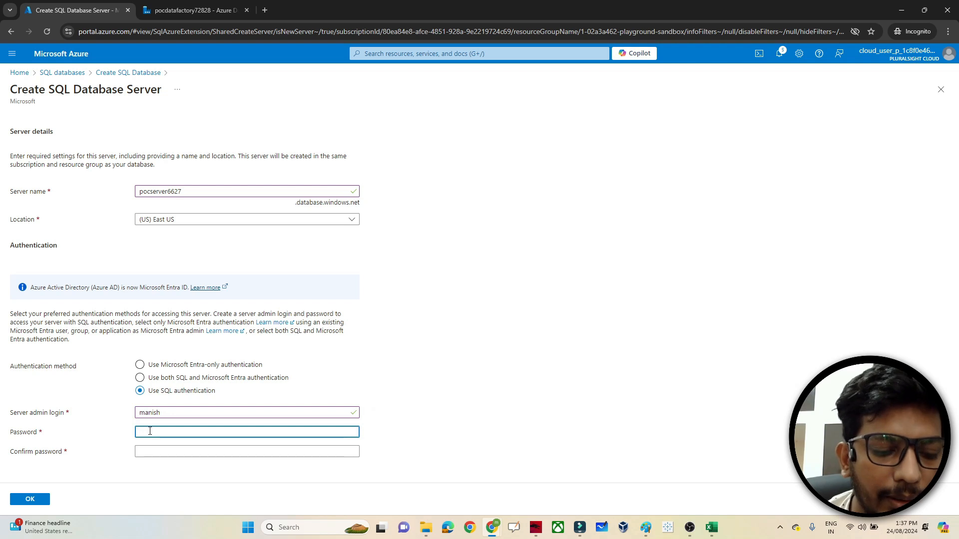
{"action": "type", "text": "••••••"}
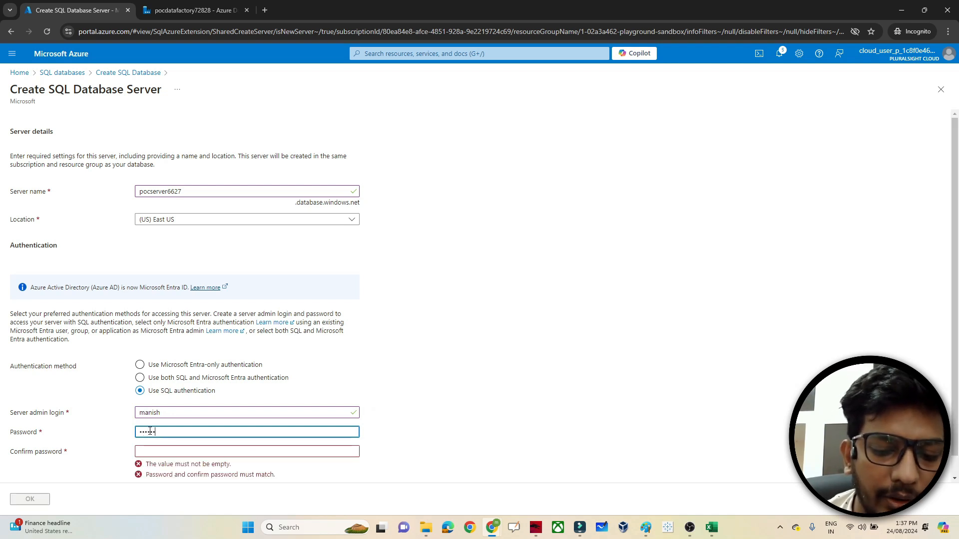
{"action": "type", "text": "••"}
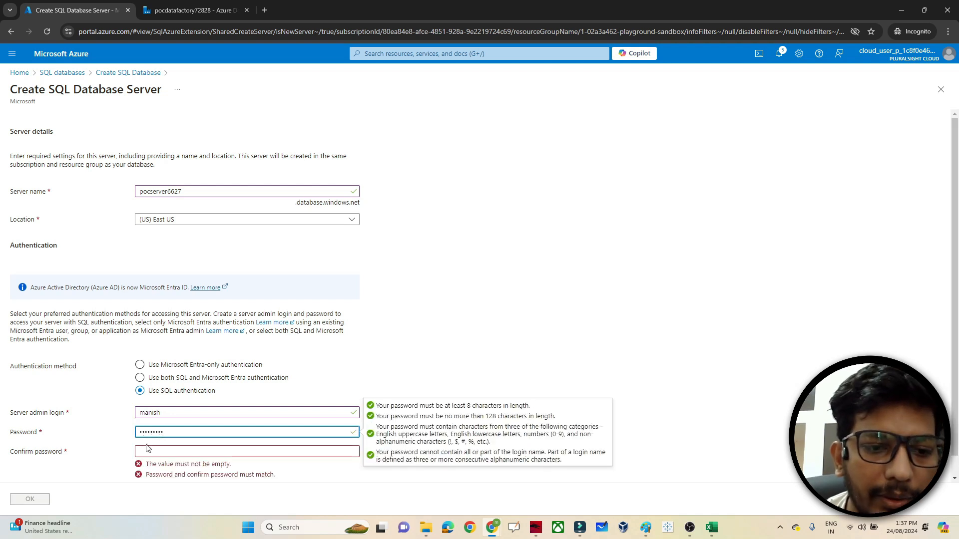
{"action": "left_click", "coordinate": [147, 452]}
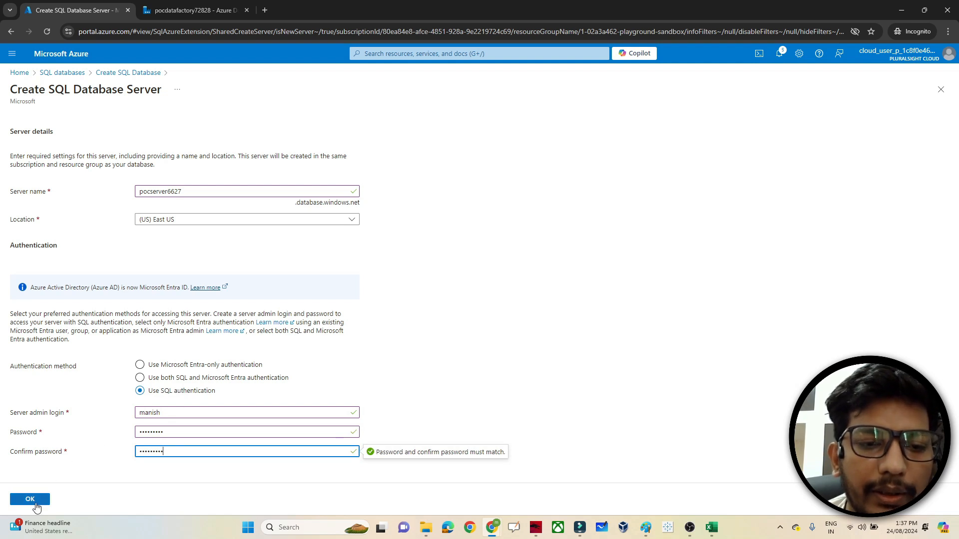
{"action": "left_click", "coordinate": [35, 504]}
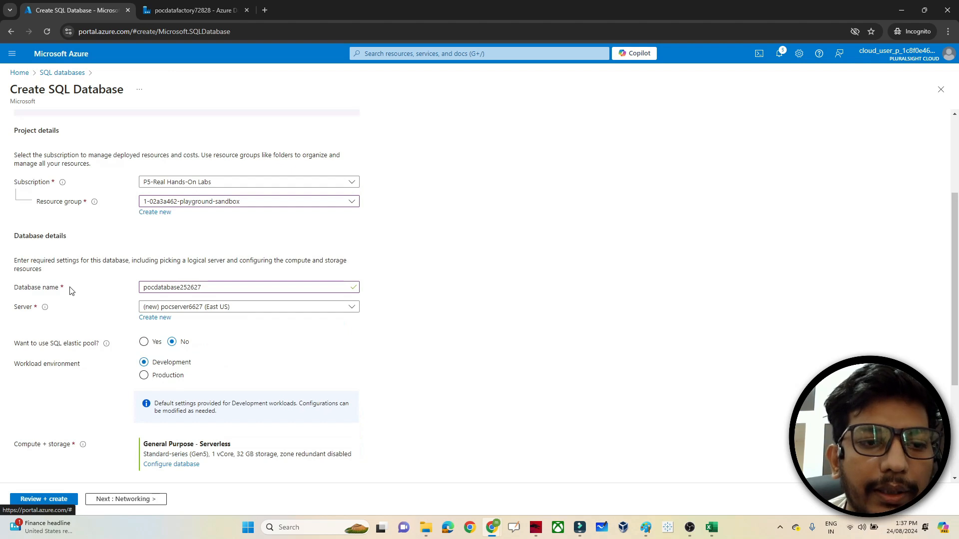
- Switch the database to the Basic service tier with 2 GB storage and apply it
{"action": "scroll", "coordinate": [70, 292], "scroll_direction": "down", "scroll_amount": 3}
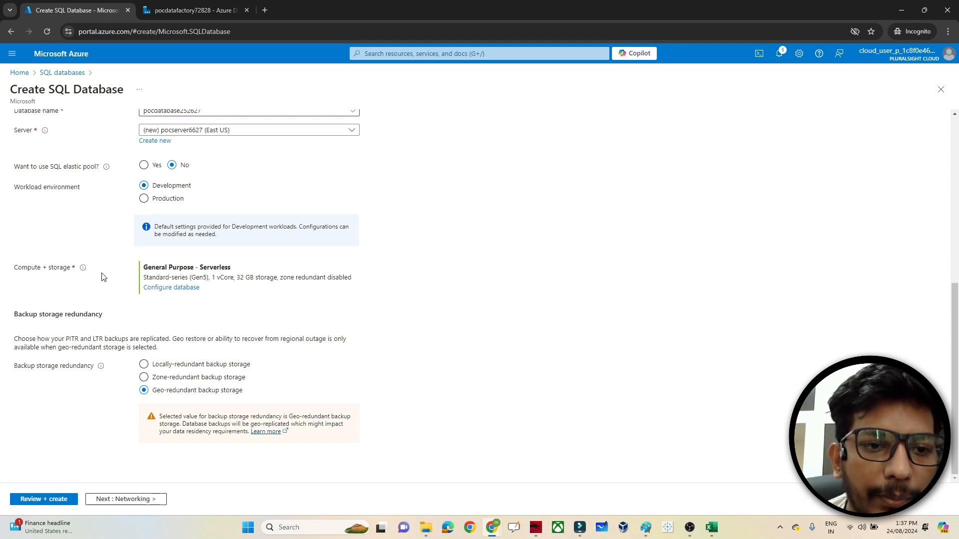
{"action": "left_click", "coordinate": [173, 288]}
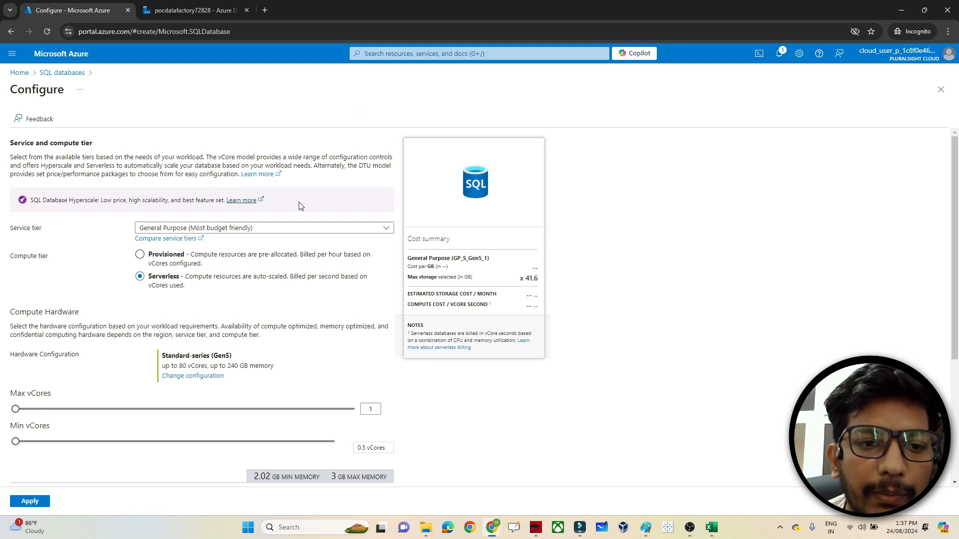
{"action": "left_click", "coordinate": [269, 229]}
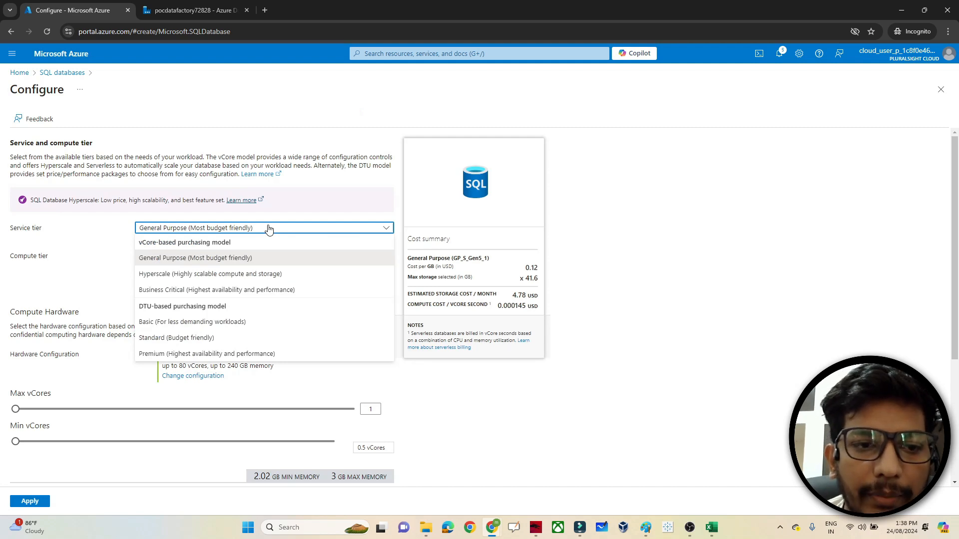
{"action": "left_click", "coordinate": [153, 323]}
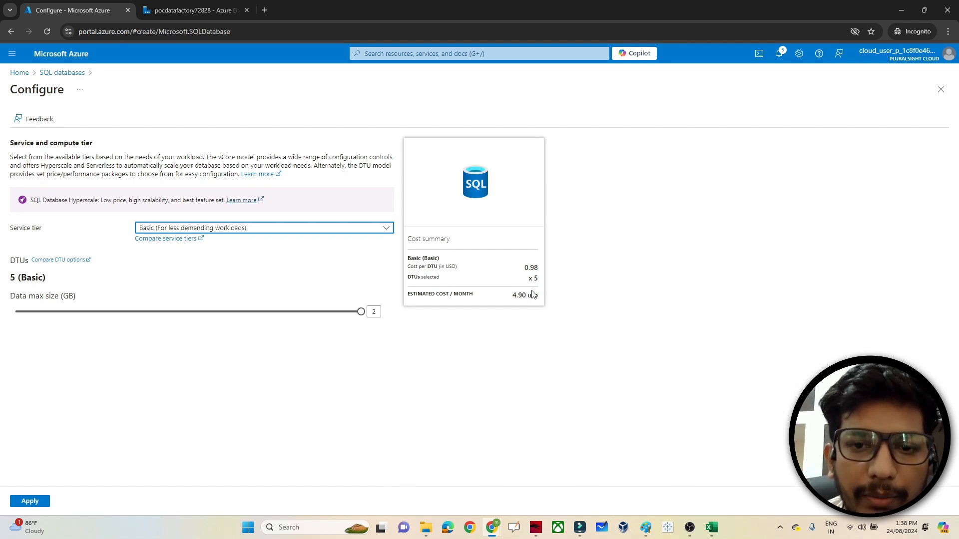
{"action": "left_click", "coordinate": [39, 501]}
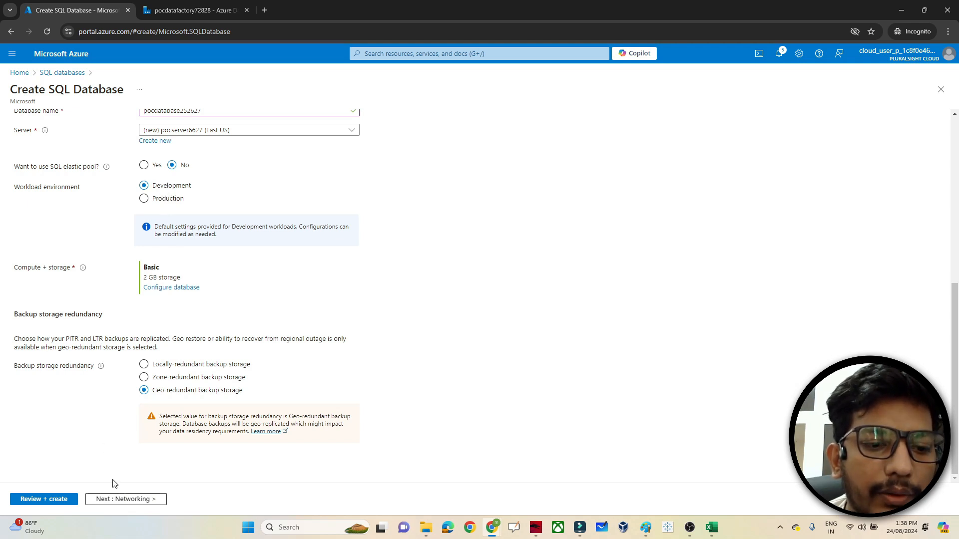
- Use a public endpoint and let Azure services and the current client IP through the firewall
{"action": "left_click", "coordinate": [127, 498]}
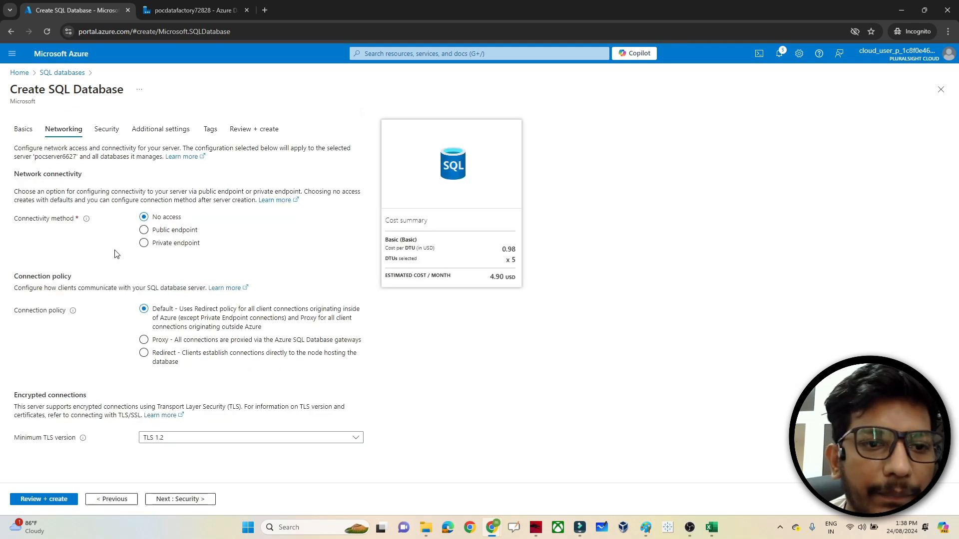
{"action": "left_click", "coordinate": [144, 231]}
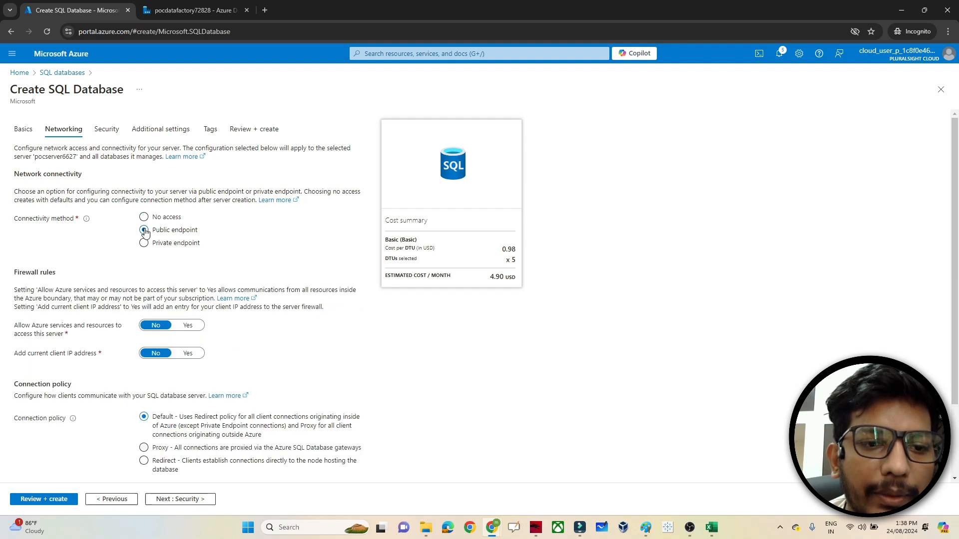
{"action": "left_click", "coordinate": [191, 328]}
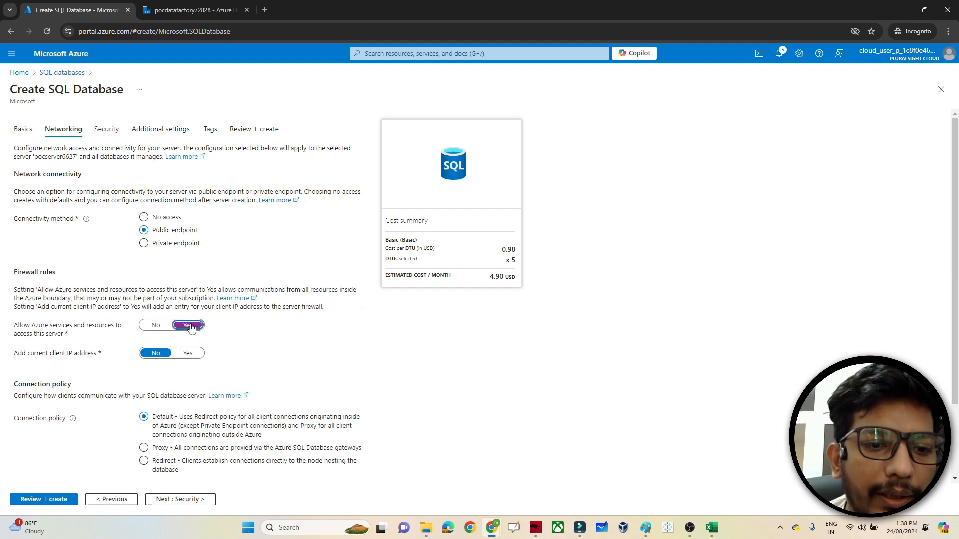
{"action": "left_click", "coordinate": [193, 356]}
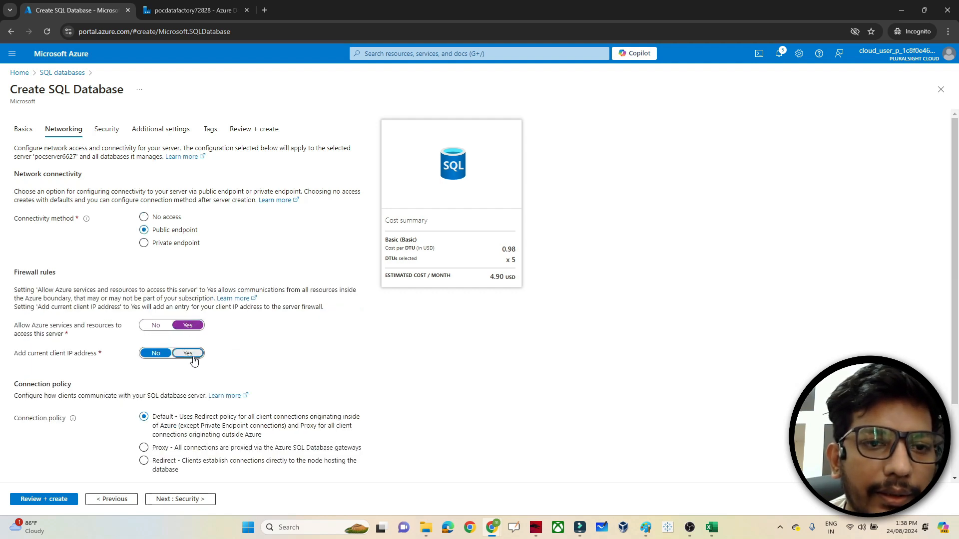
- Start the Defender for SQL trial, use AdventureWorksLT sample data, and reach Review + create
{"action": "left_click", "coordinate": [155, 499]}
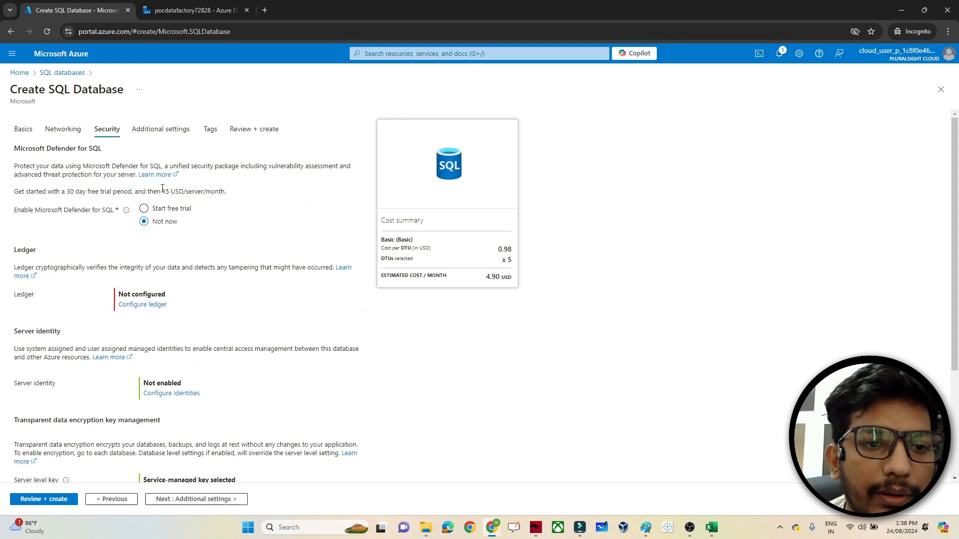
{"action": "left_click", "coordinate": [144, 208]}
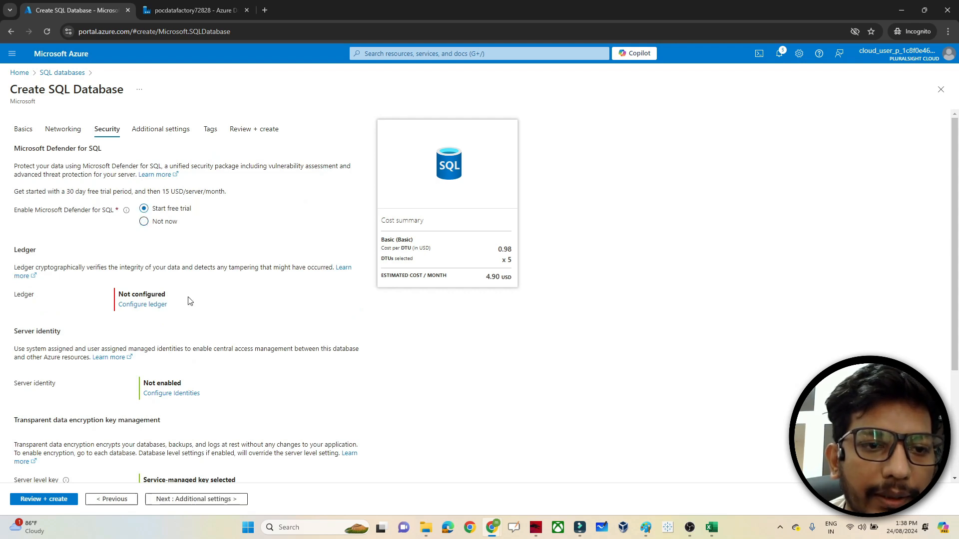
{"action": "left_click", "coordinate": [178, 499]}
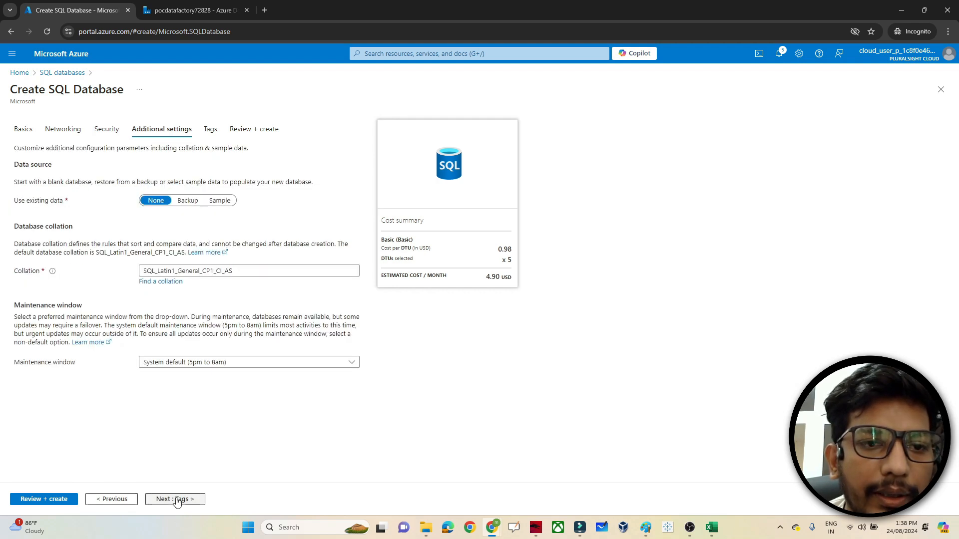
{"action": "left_click", "coordinate": [218, 203]}
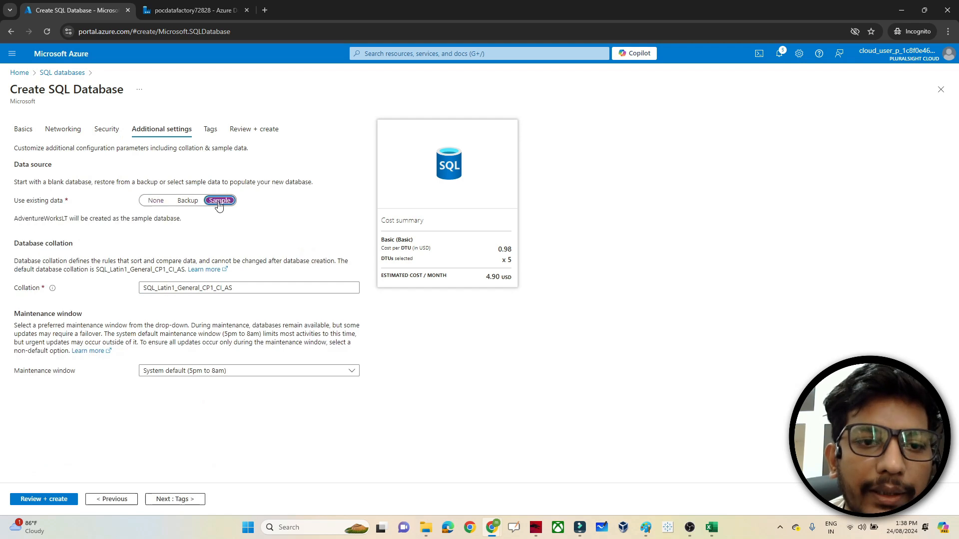
{"action": "left_click", "coordinate": [52, 330]}
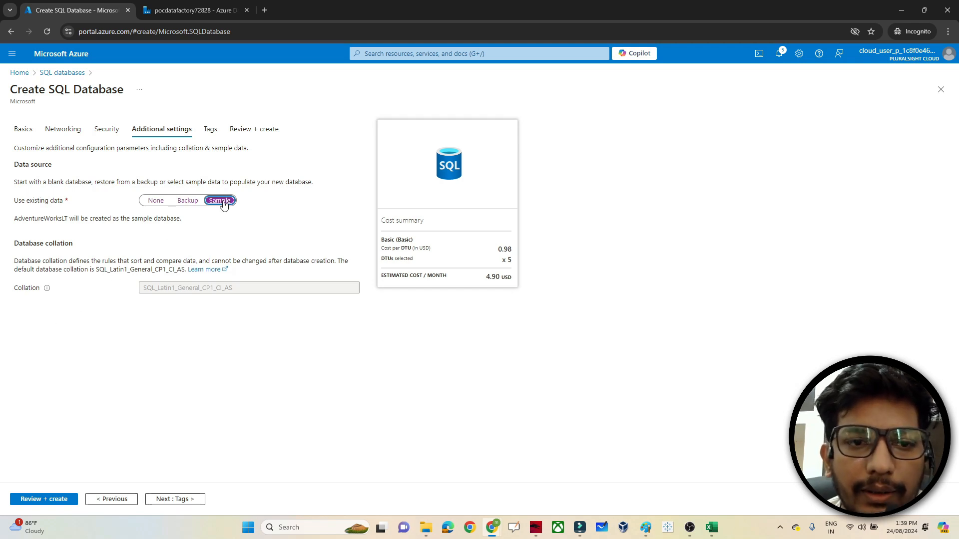
{"action": "left_click", "coordinate": [174, 499]}
{"action": "left_click", "coordinate": [174, 499]}
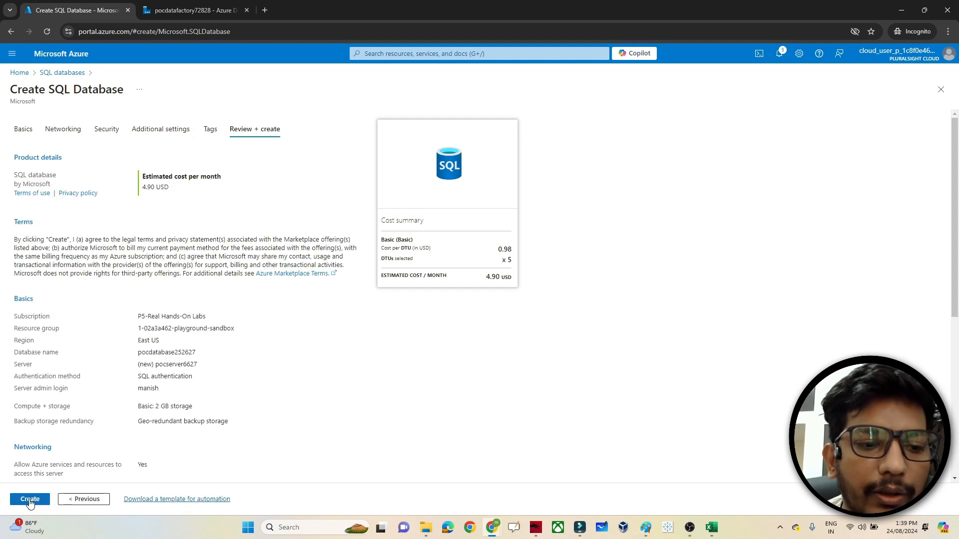
- Create pocdatabase252627 on pocserver6627 and open it after the deployment completes
{"action": "left_click", "coordinate": [30, 499]}
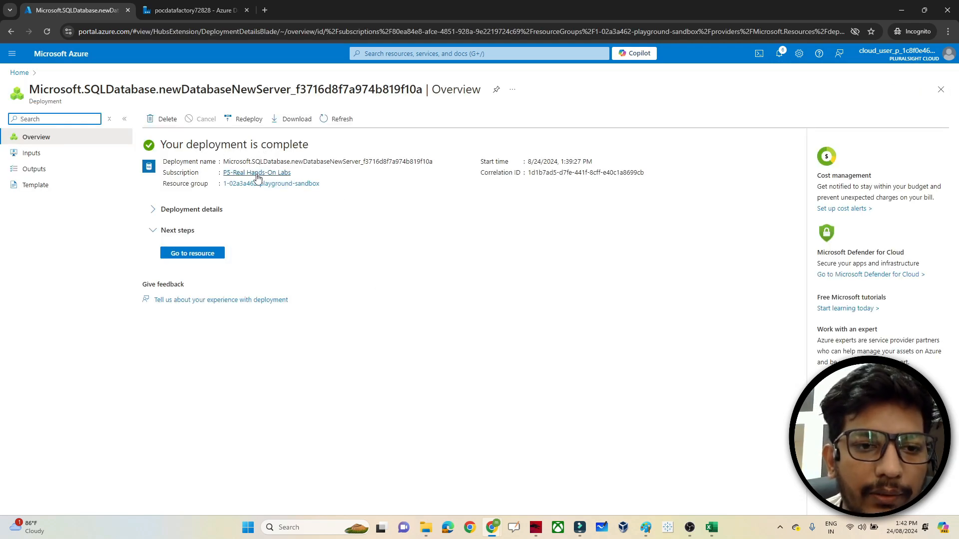
{"action": "left_click", "coordinate": [208, 254]}
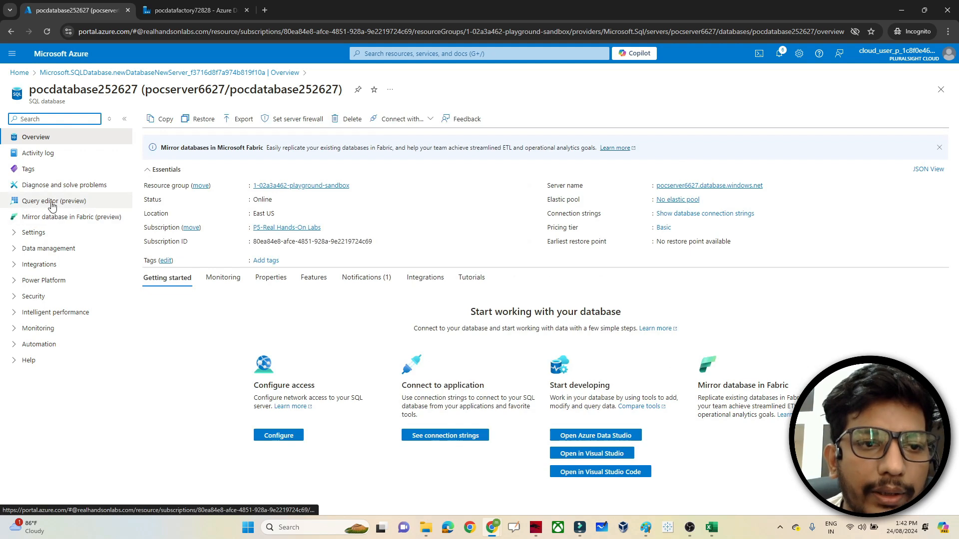
- Sign in to the query editor with the SQL admin password and expand Tables to show SalesLT tables
{"action": "left_click", "coordinate": [53, 206]}
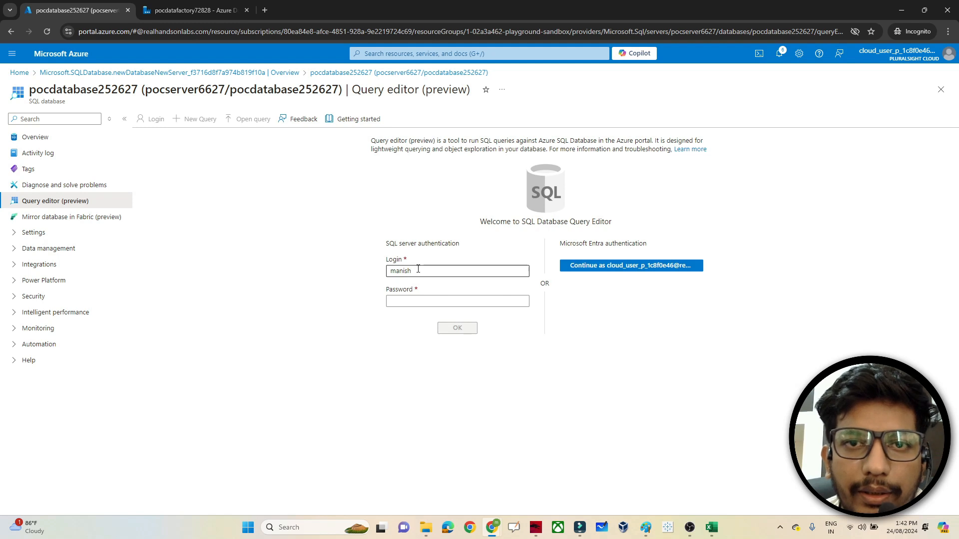
{"action": "left_click", "coordinate": [402, 299]}
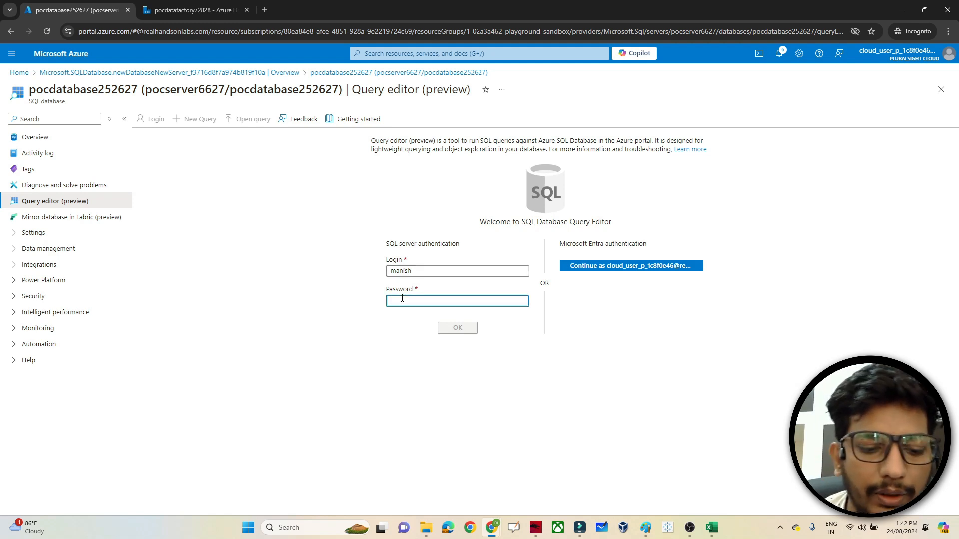
{"action": "type", "text": "•"}
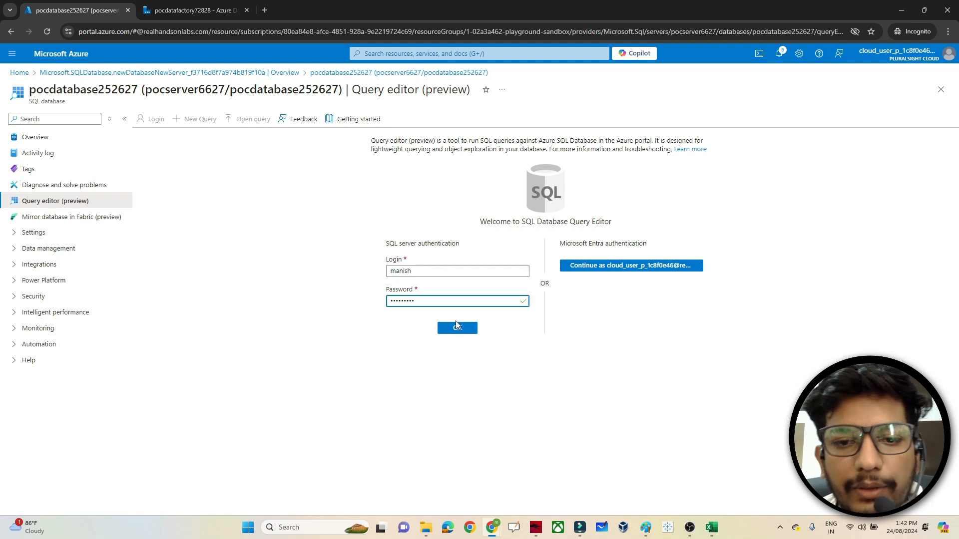
{"action": "left_click", "coordinate": [457, 327]}
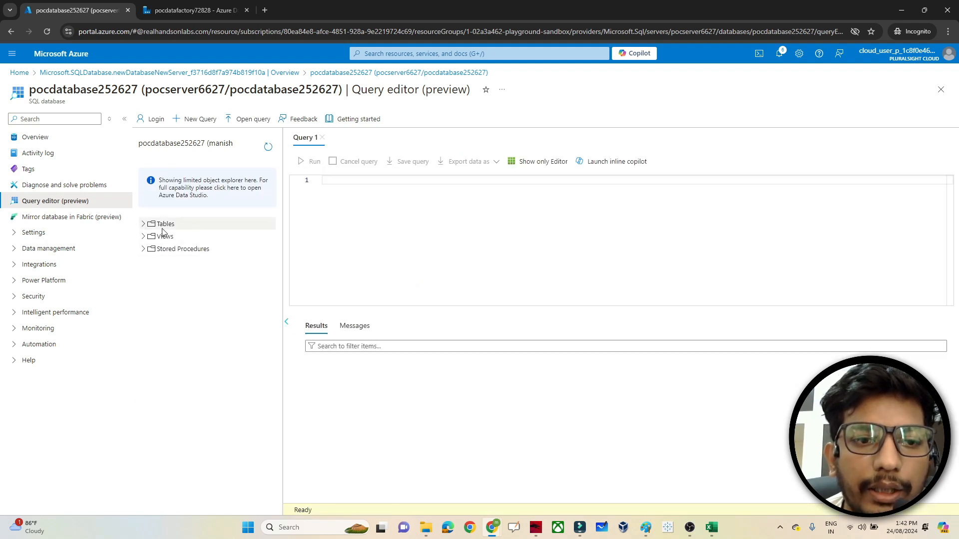
{"action": "left_click", "coordinate": [144, 228]}
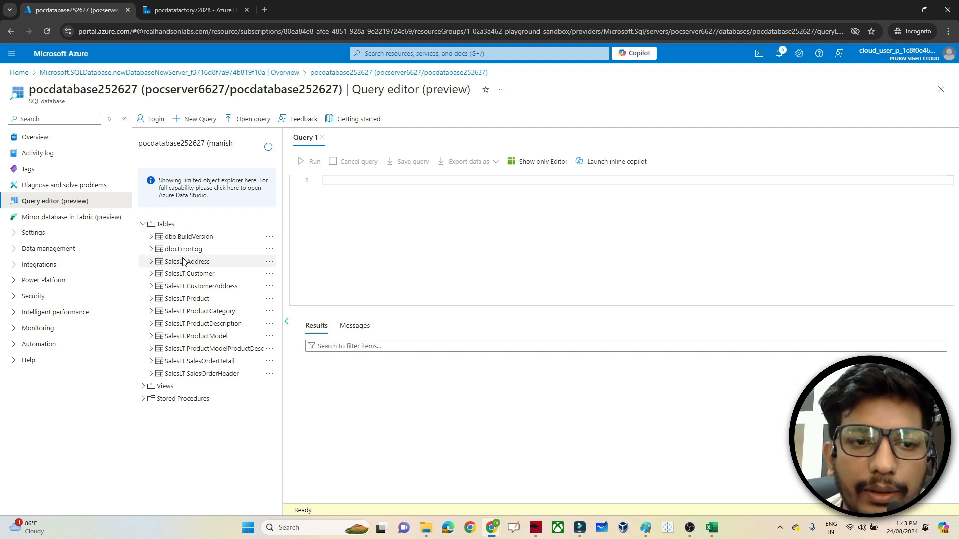
- Run select * from [SalesLT].[Address] to list all address rows
{"action": "type", "text": "select * fro"}
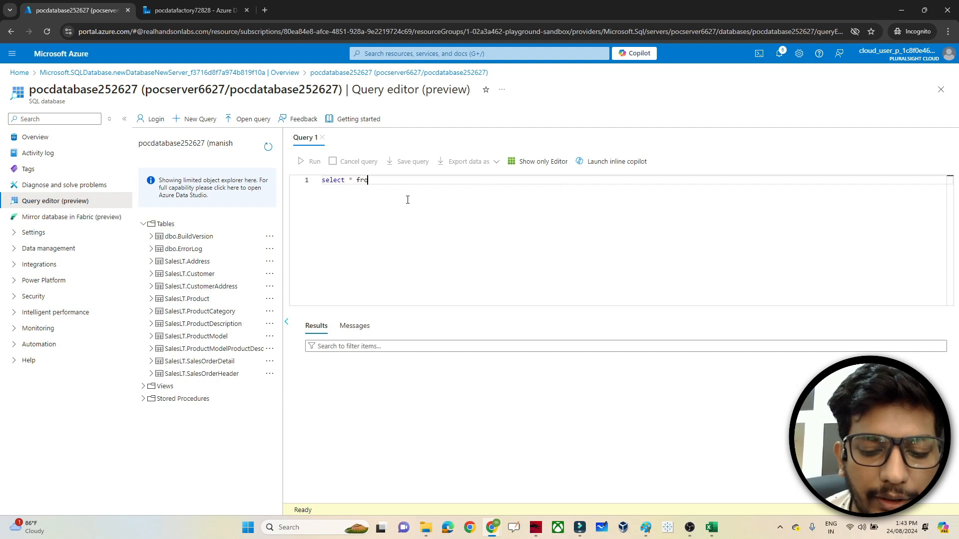
{"action": "type", "text": "m sal"}
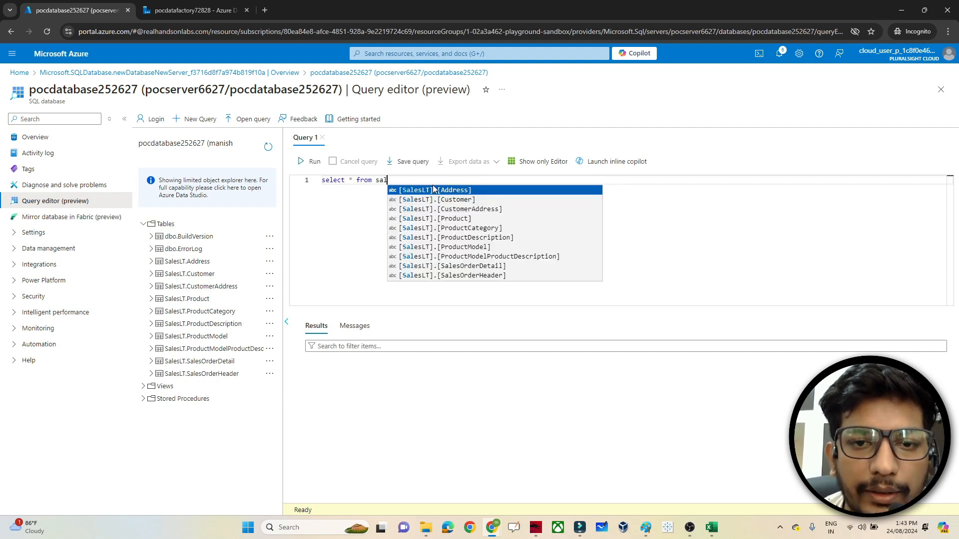
{"action": "key", "text": "Return"}
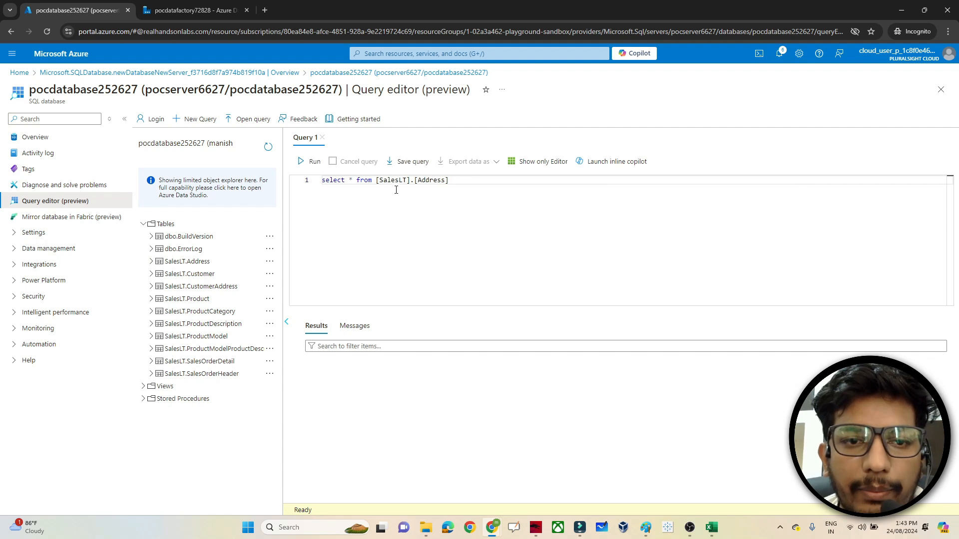
{"action": "left_click", "coordinate": [314, 163]}
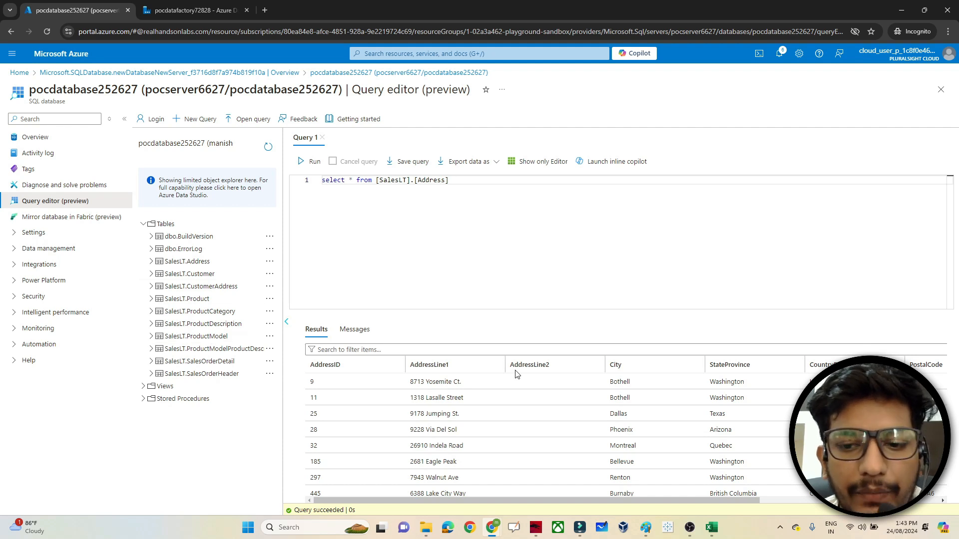
- Back in Paint, draw two rounded rectangles, one mid-page and one near the right edge
{"action": "mouse_move", "coordinate": [649, 534]}
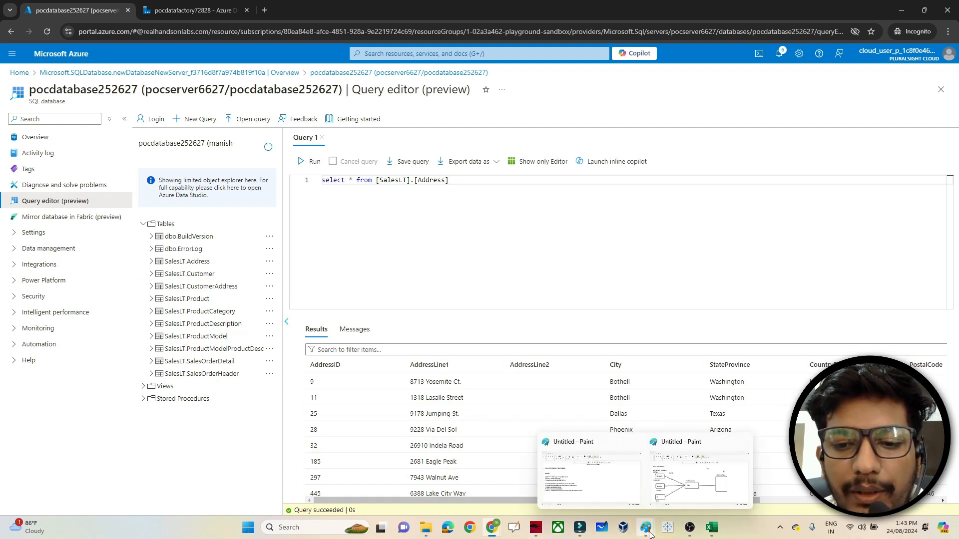
{"action": "left_click", "coordinate": [589, 492]}
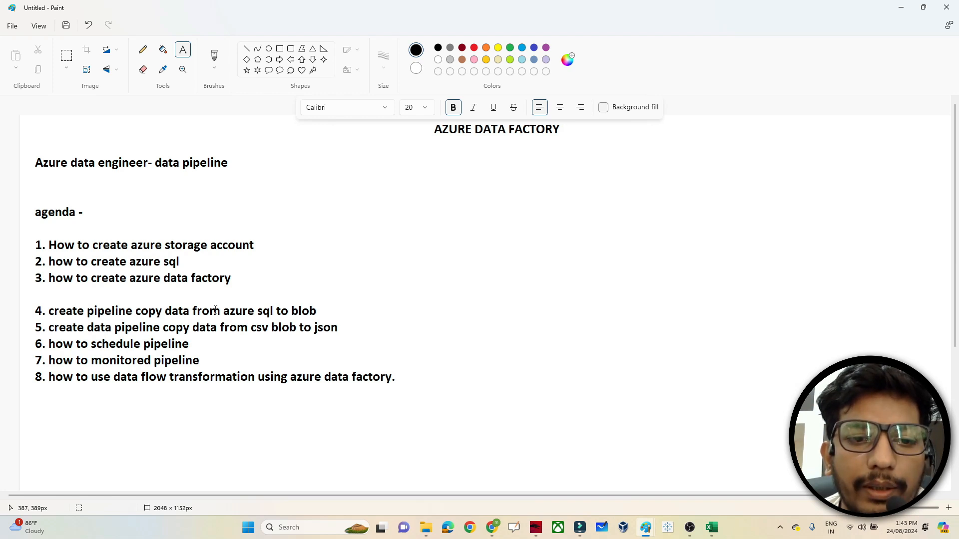
{"action": "left_click", "coordinate": [291, 48]}
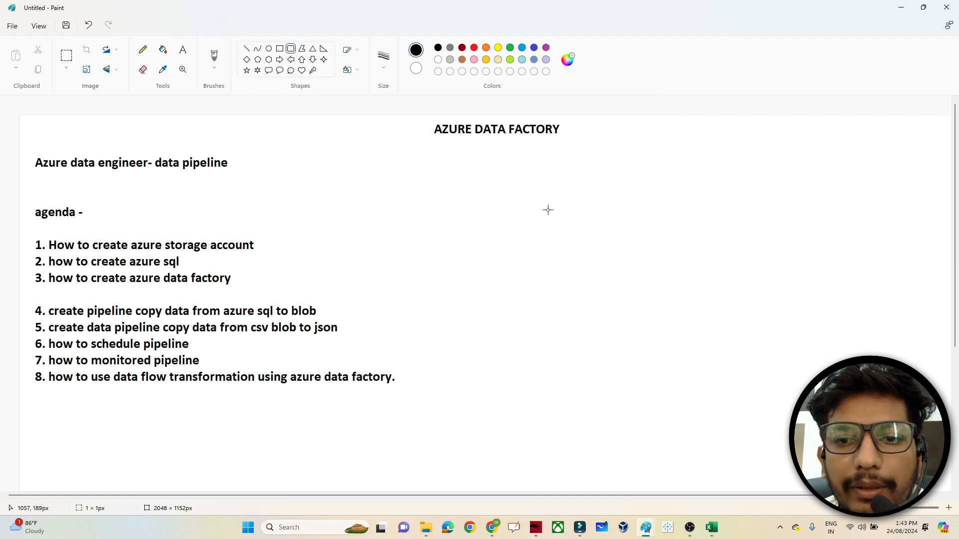
{"action": "left_click_drag", "start_coordinate": [548, 210], "coordinate": [640, 273]}
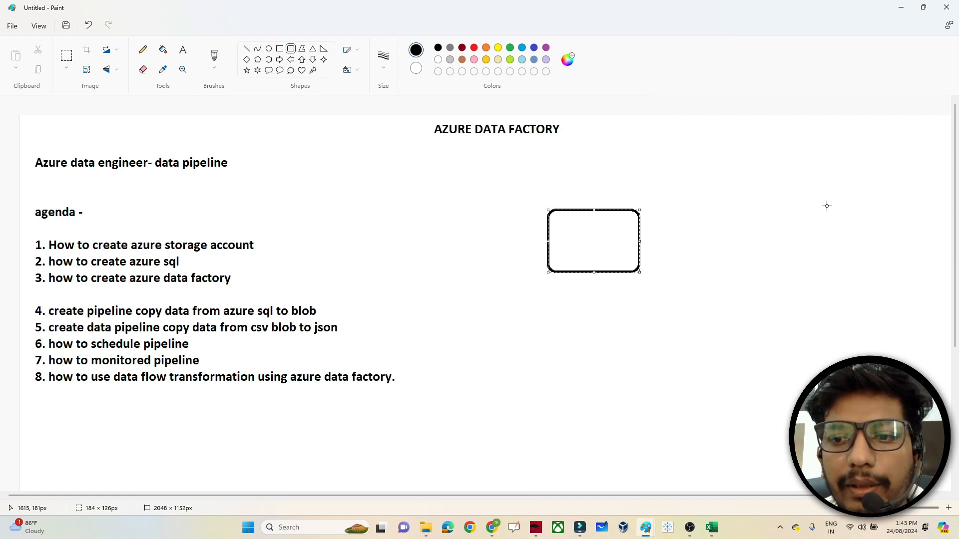
{"action": "mouse_move", "coordinate": [827, 206]}
{"action": "left_mouse_down"}
{"action": "mouse_move", "coordinate": [870, 227]}
{"action": "mouse_move", "coordinate": [912, 276]}
{"action": "left_mouse_up"}
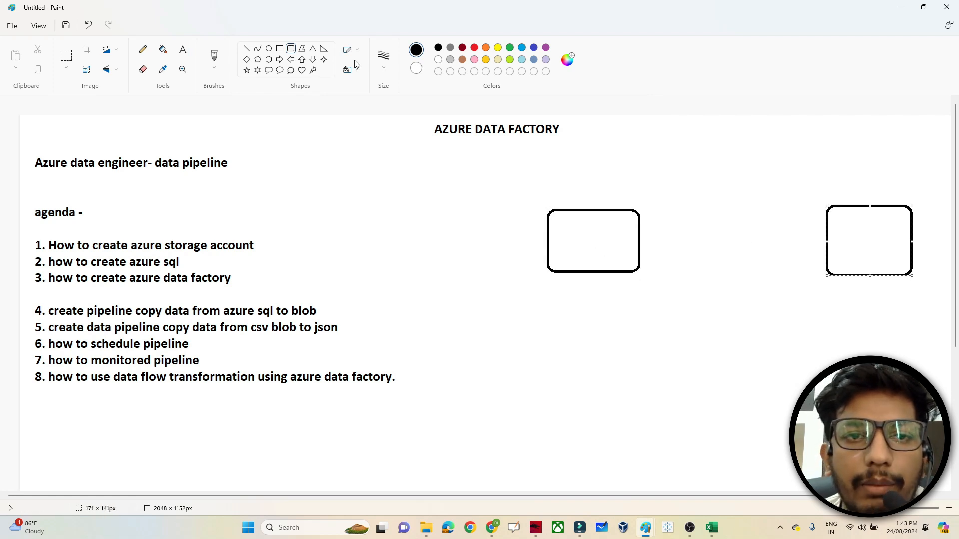
- Label the left box 'azure sql' above and 'address' inside
{"action": "left_click", "coordinate": [184, 50]}
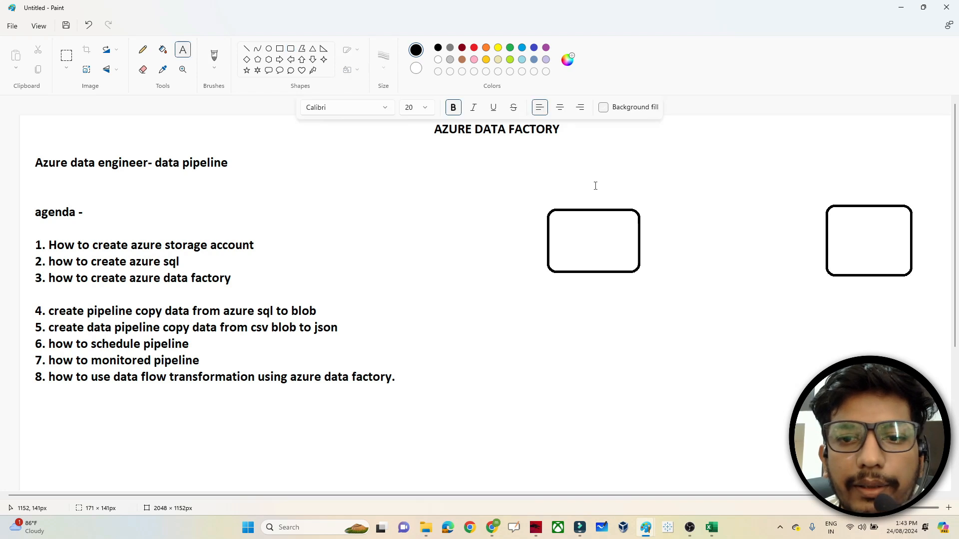
{"action": "left_click", "coordinate": [550, 196]}
{"action": "type", "text": "azure sq"}
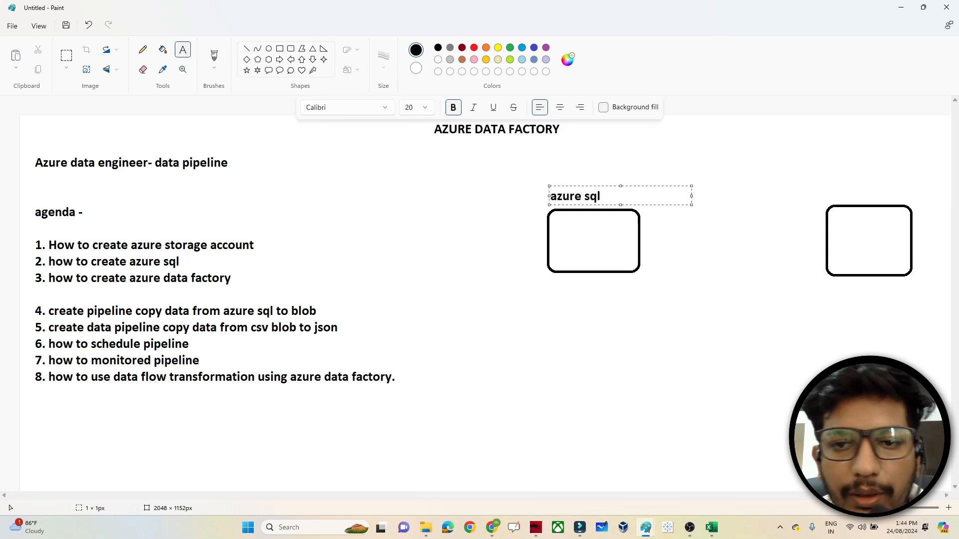
{"action": "type", "text": "l"}
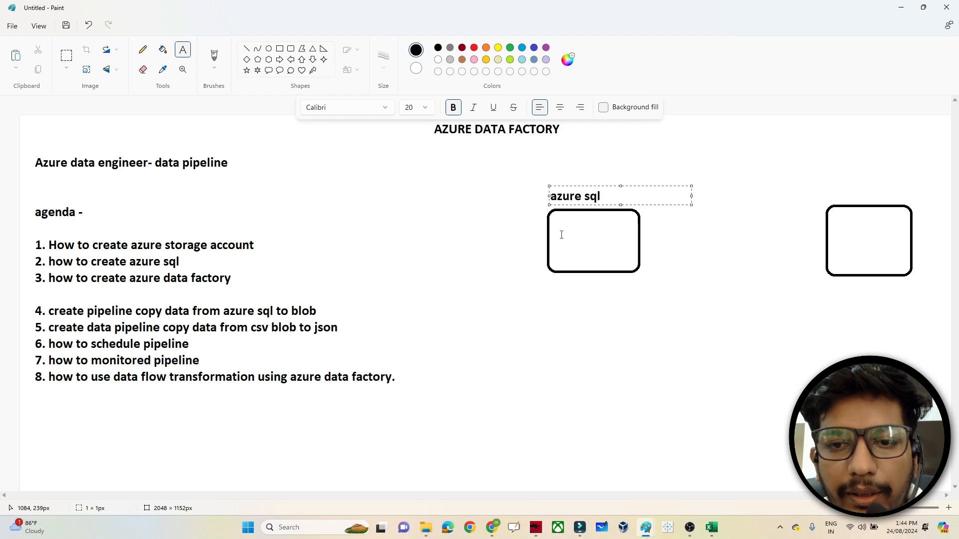
{"action": "left_click", "coordinate": [561, 235]}
{"action": "type", "text": "address"}
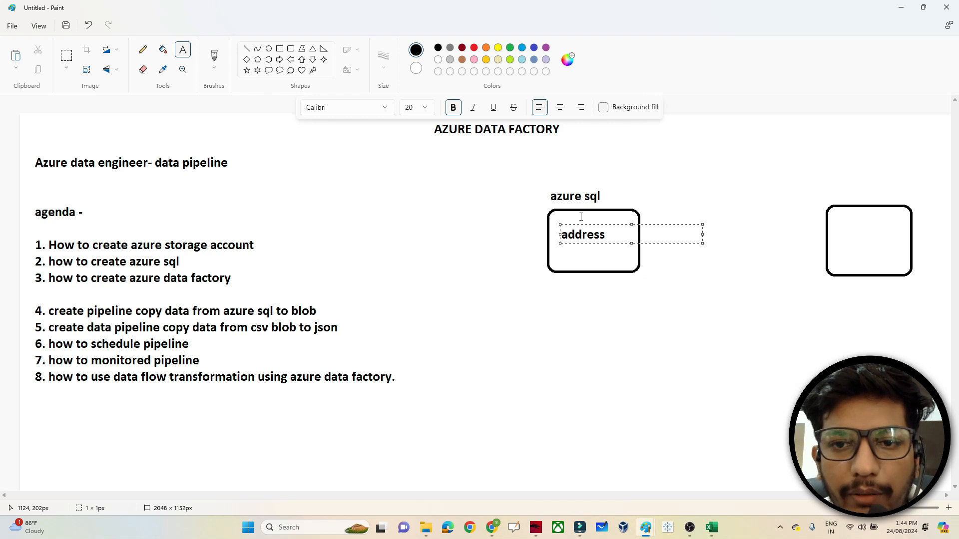
{"action": "left_click", "coordinate": [552, 298]}
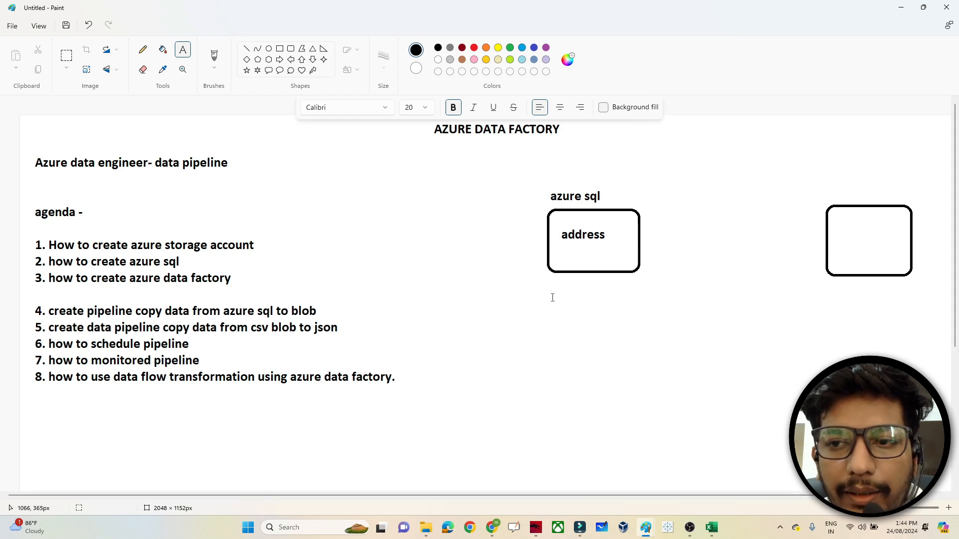
- Label the right box 'blob storage' above and 'target' below, correcting the 'traget' typo
{"action": "left_click", "coordinate": [835, 189]}
{"action": "type", "text": "blob"}
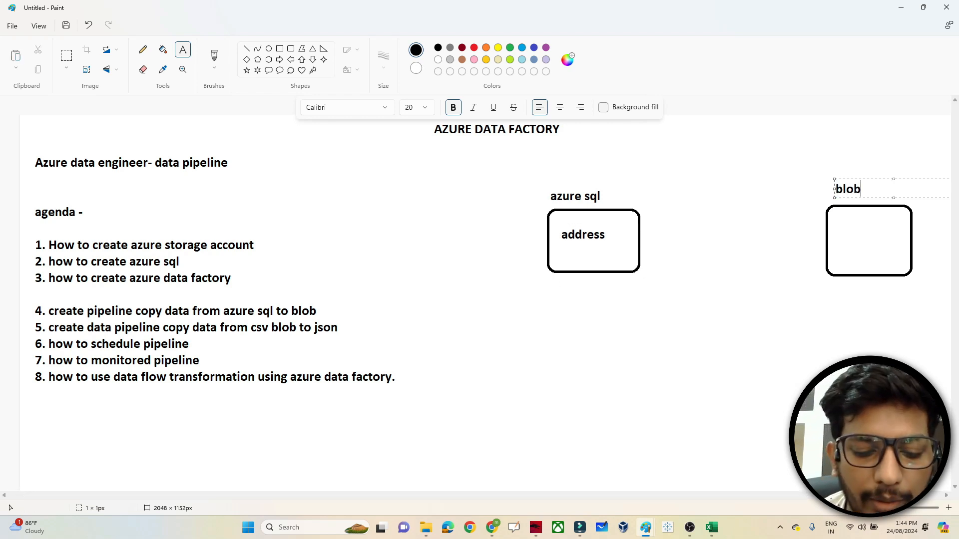
{"action": "type", "text": " storage"}
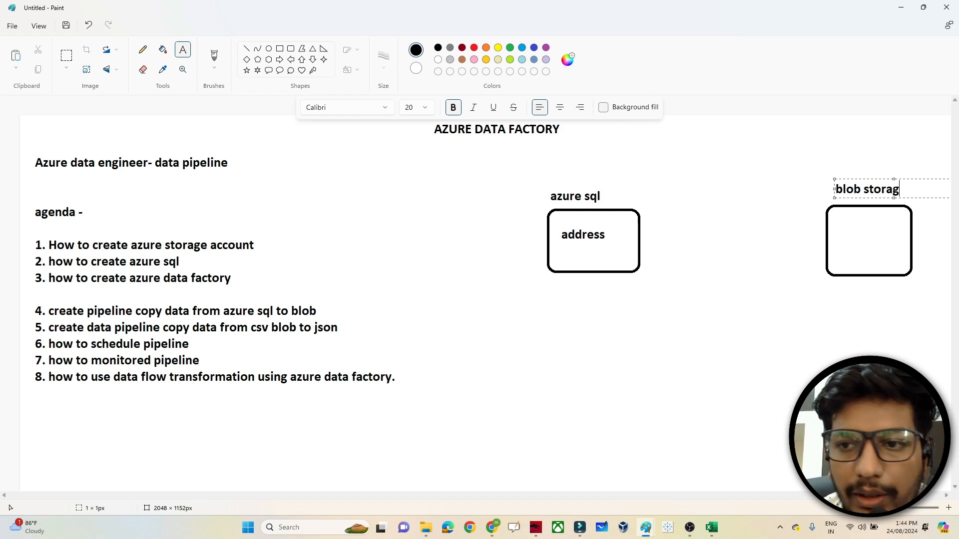
{"action": "left_click", "coordinate": [835, 295]}
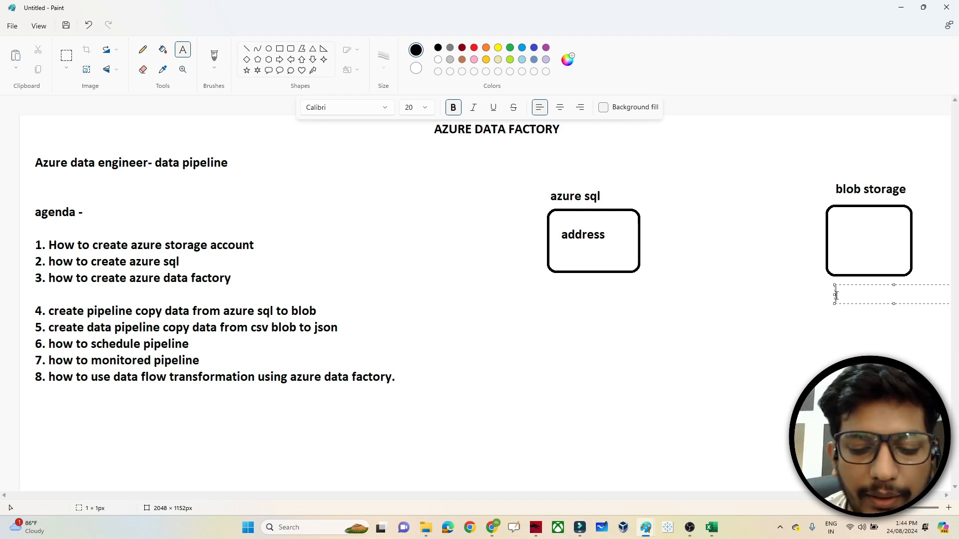
{"action": "type", "text": "traget"}
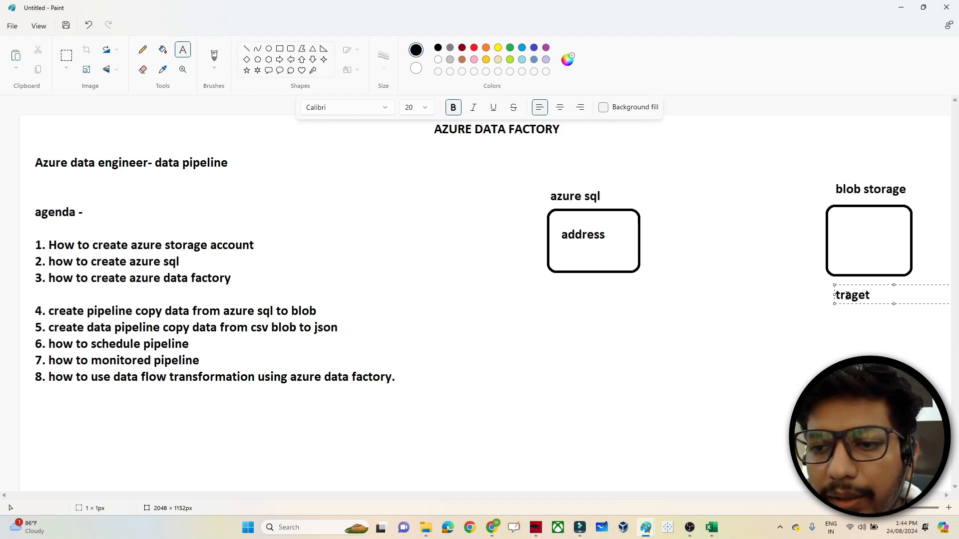
{"action": "left_click", "coordinate": [851, 295]}
{"action": "key", "text": "BackSpace"}
{"action": "key", "text": "BackSpace"}
{"action": "type", "text": "ar"}
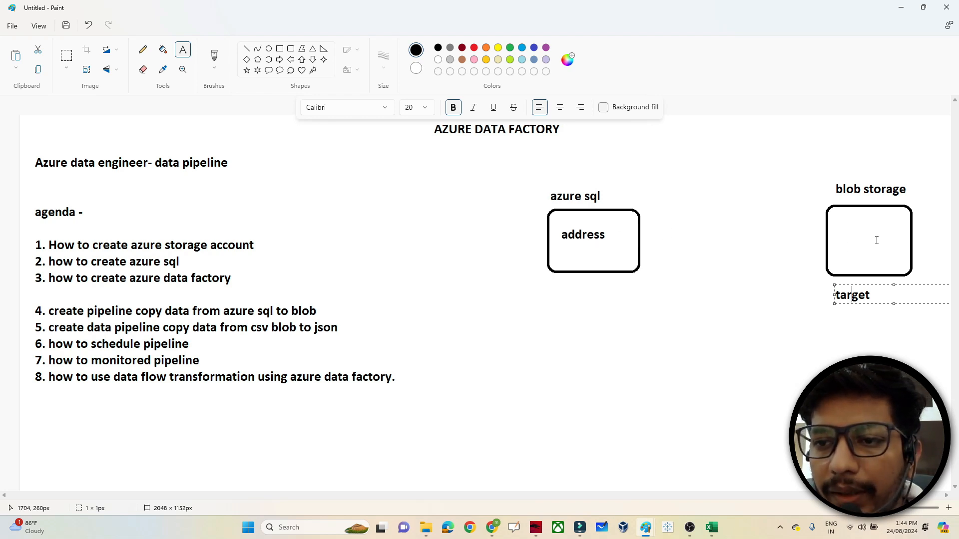
- Write 'csv' inside the right box and draw a right arrow from address to csv
{"action": "left_click", "coordinate": [841, 231]}
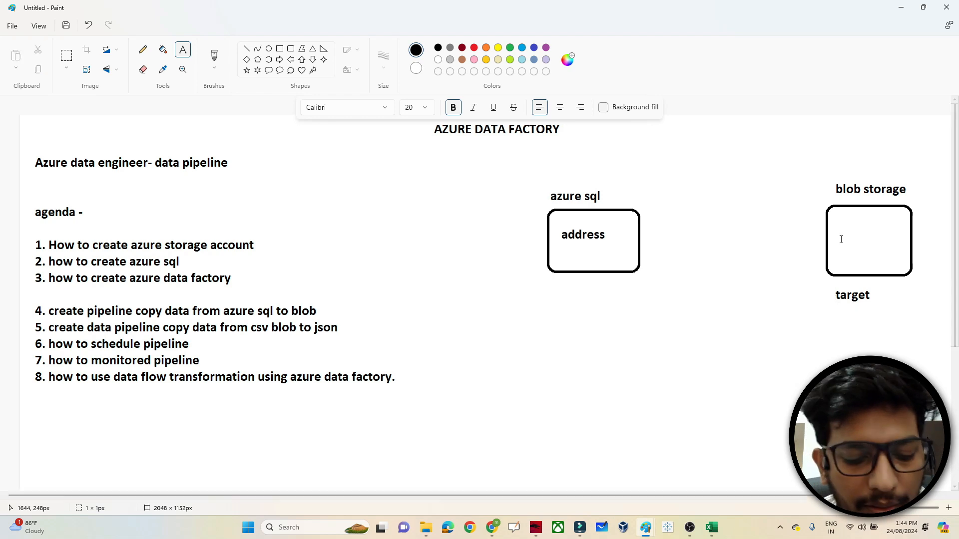
{"action": "type", "text": "sv"}
{"action": "key", "text": "BackSpace"}
{"action": "key", "text": "BackSpace"}
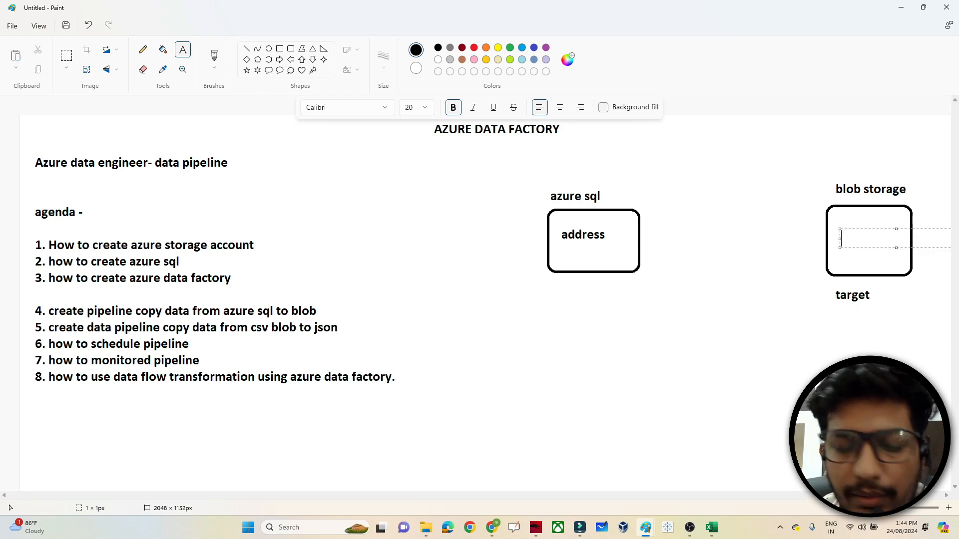
{"action": "type", "text": "csv"}
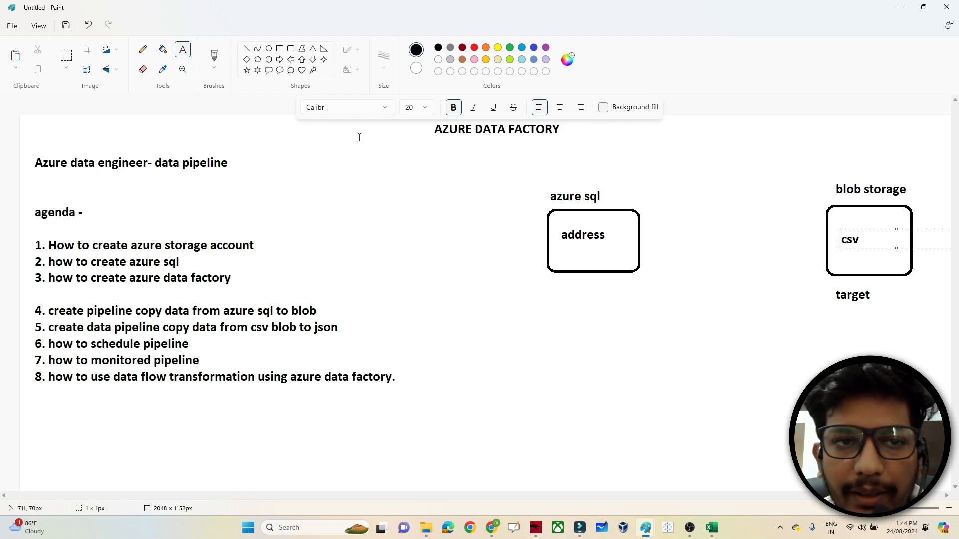
{"action": "left_click", "coordinate": [279, 60]}
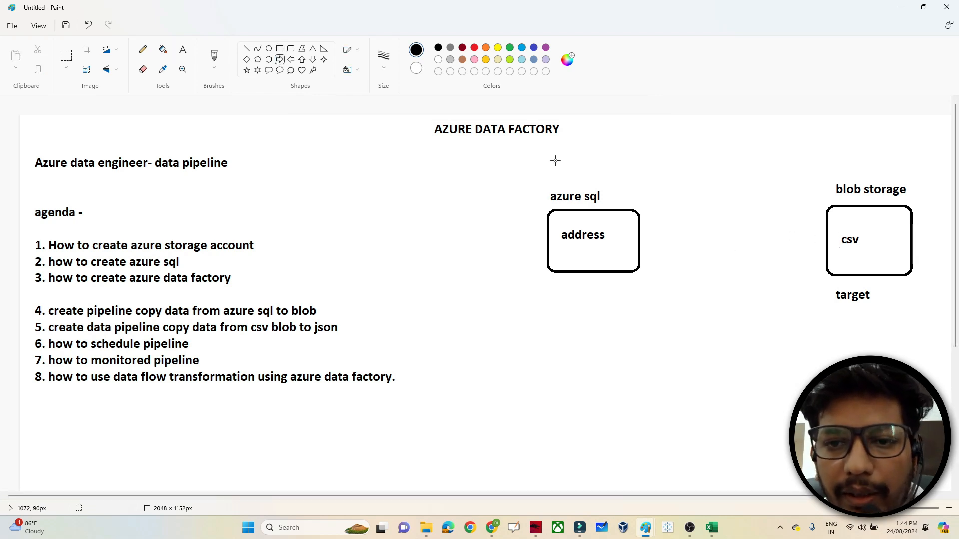
{"action": "left_click_drag", "start_coordinate": [641, 231], "coordinate": [823, 245]}
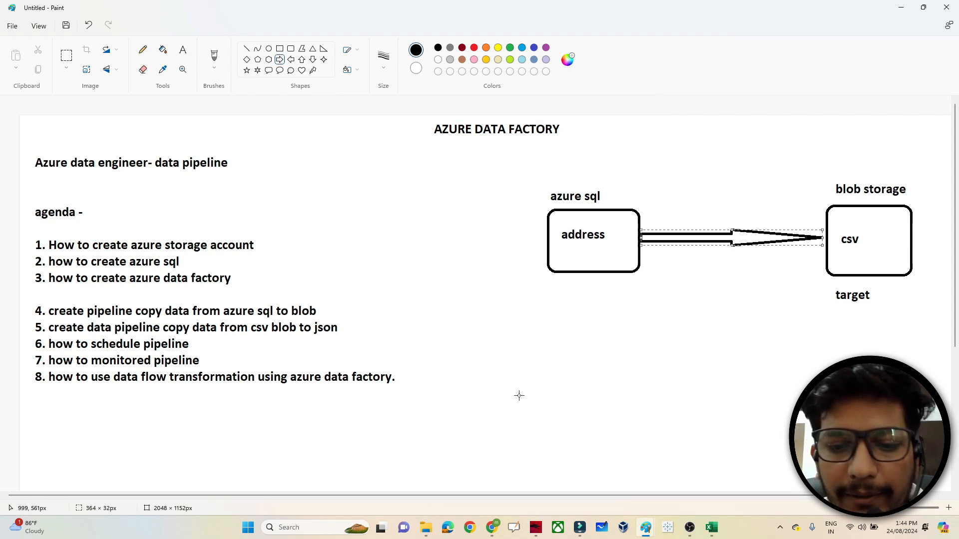
- Return to the Azure query editor and select the [SalesLT].[Address] table name
{"action": "mouse_move", "coordinate": [494, 527]}
{"action": "left_click", "coordinate": [599, 469]}
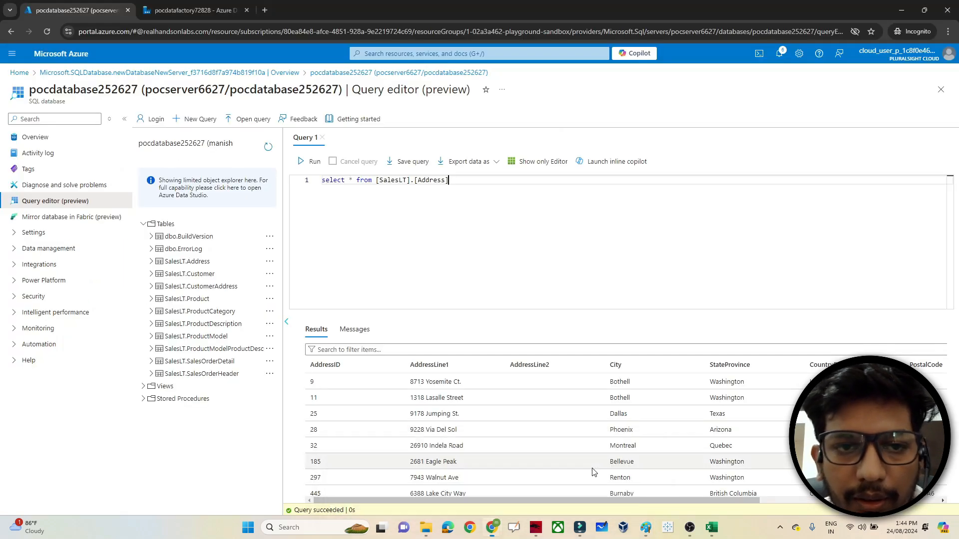
{"action": "left_click_drag", "start_coordinate": [457, 181], "coordinate": [376, 183]}
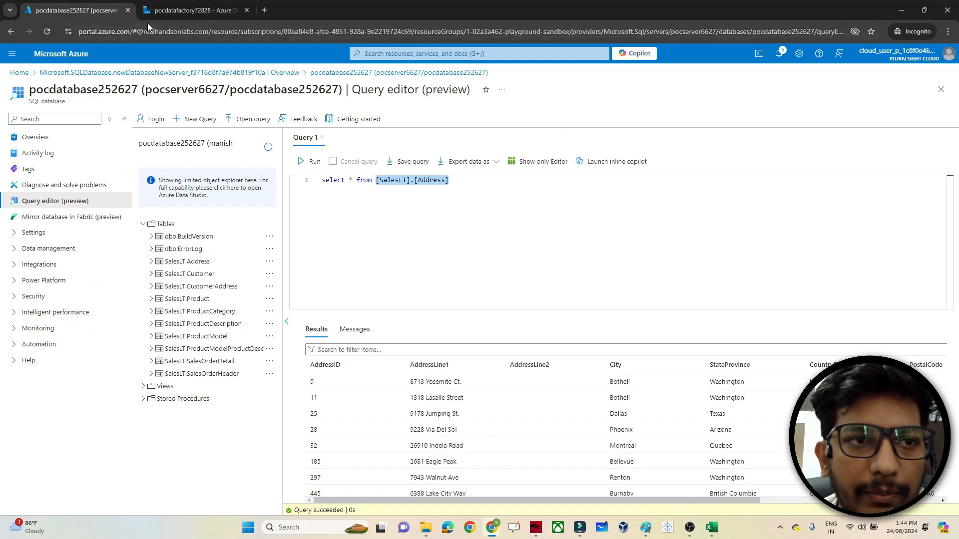
- Open Storage accounts from the portal search bar in a new browser tab
{"action": "left_click", "coordinate": [374, 54]}
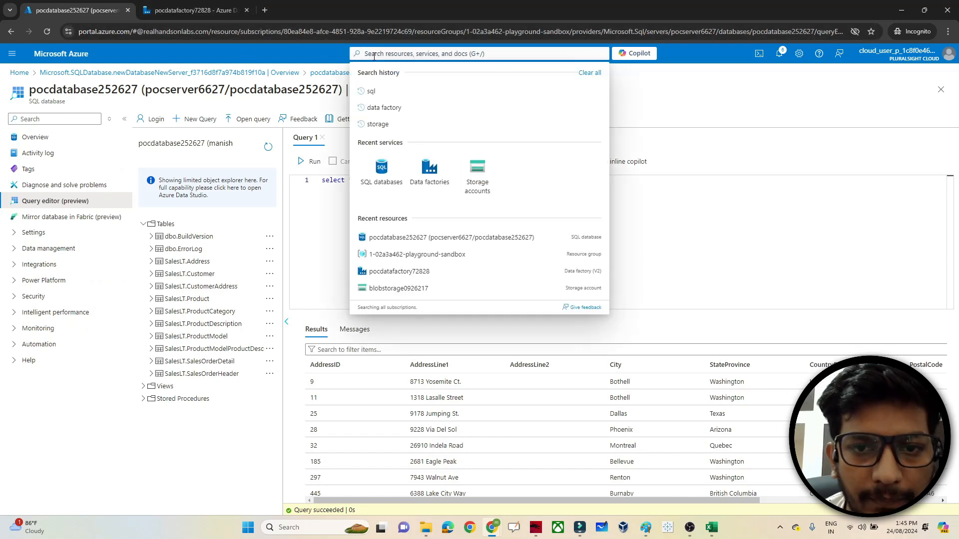
{"action": "type", "text": "s"}
{"action": "key", "text": "BackSpace"}
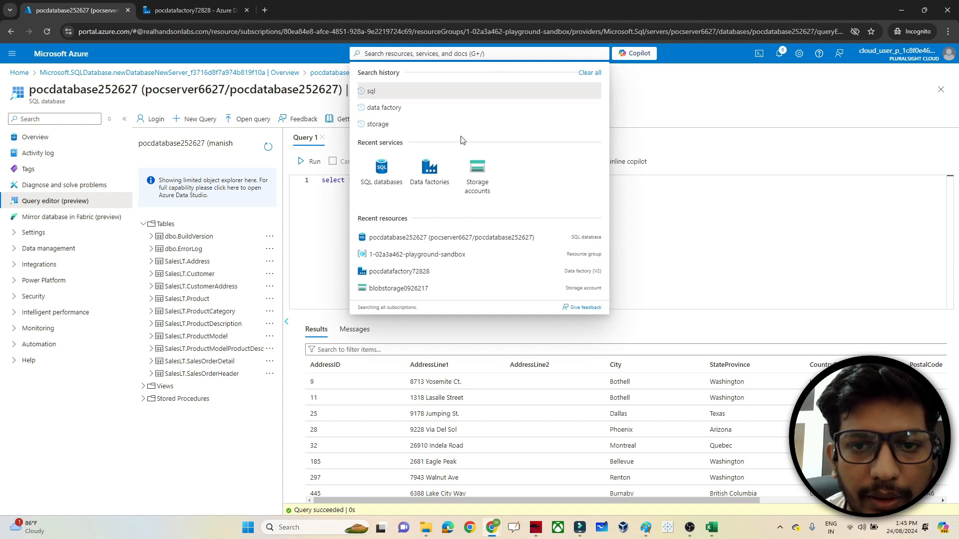
{"action": "right_click", "coordinate": [473, 159]}
{"action": "left_click", "coordinate": [495, 169]}
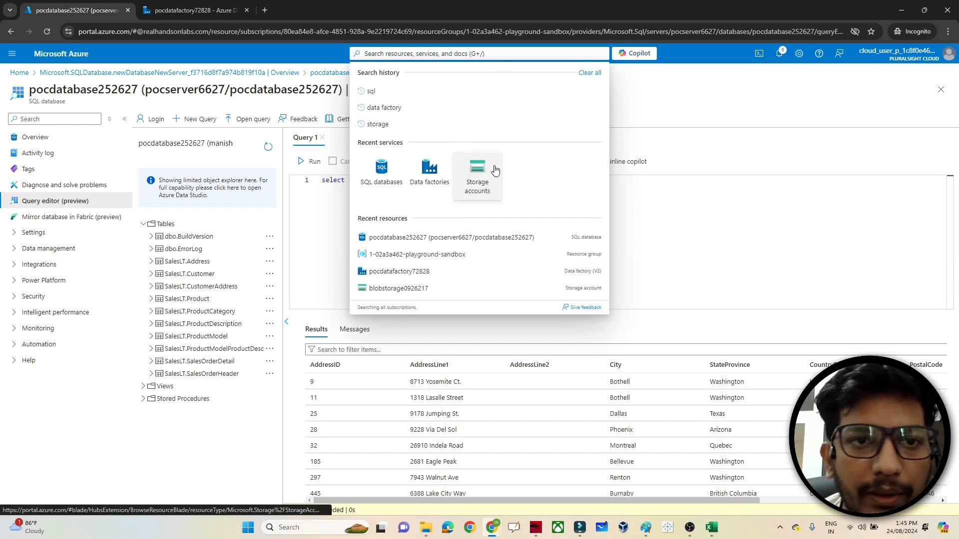
{"action": "left_click", "coordinate": [293, 4]}
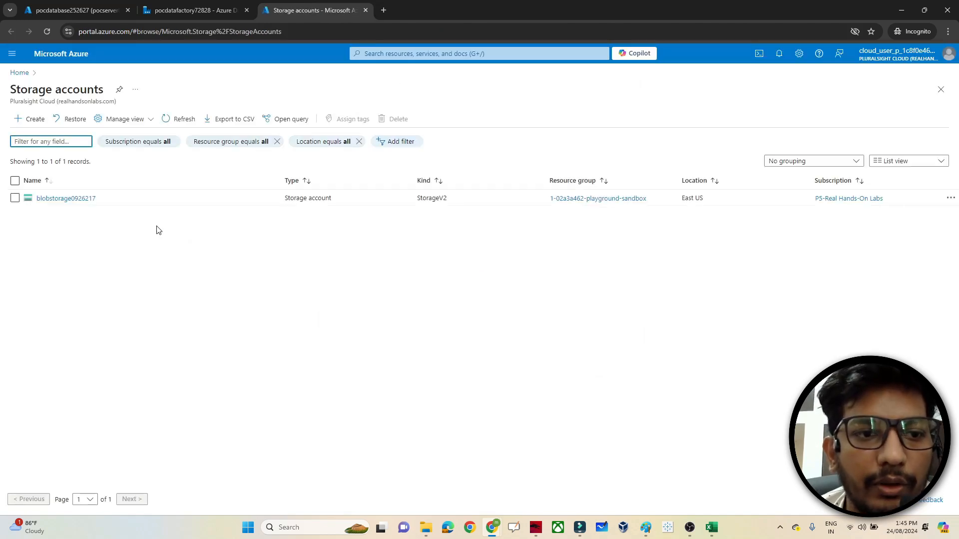
- Open the target container of blobstorage0926217 to see that it holds no blobs
{"action": "left_click", "coordinate": [54, 199]}
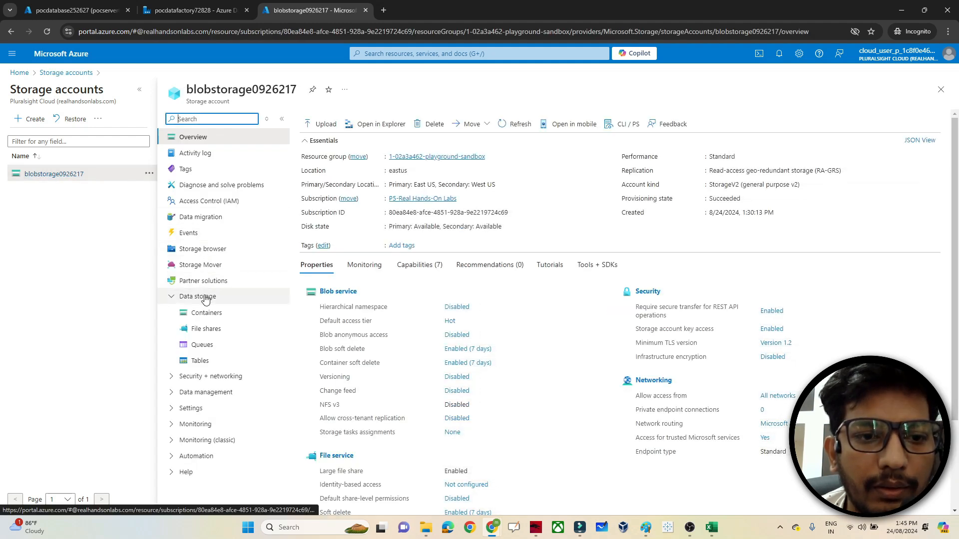
{"action": "left_click", "coordinate": [202, 298]}
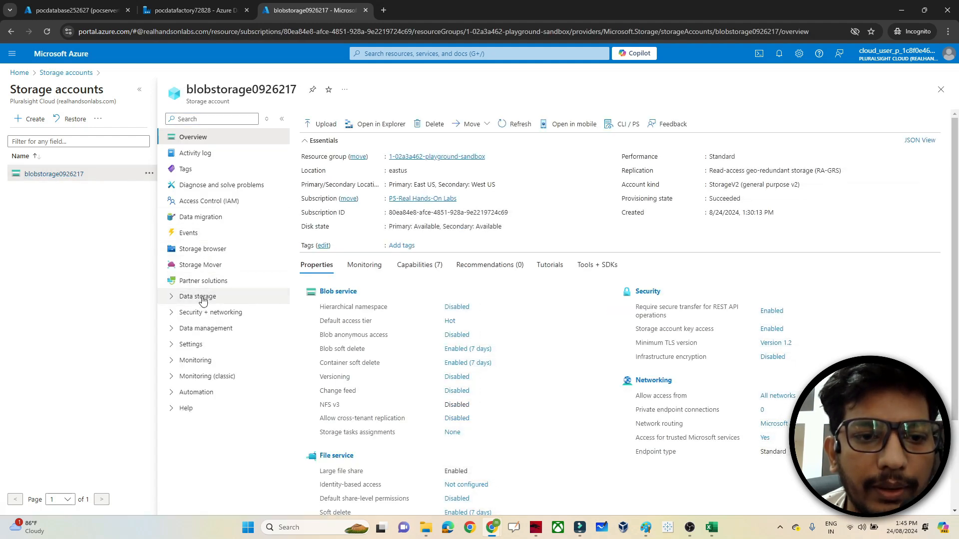
{"action": "left_click", "coordinate": [202, 298]}
{"action": "left_click", "coordinate": [216, 314]}
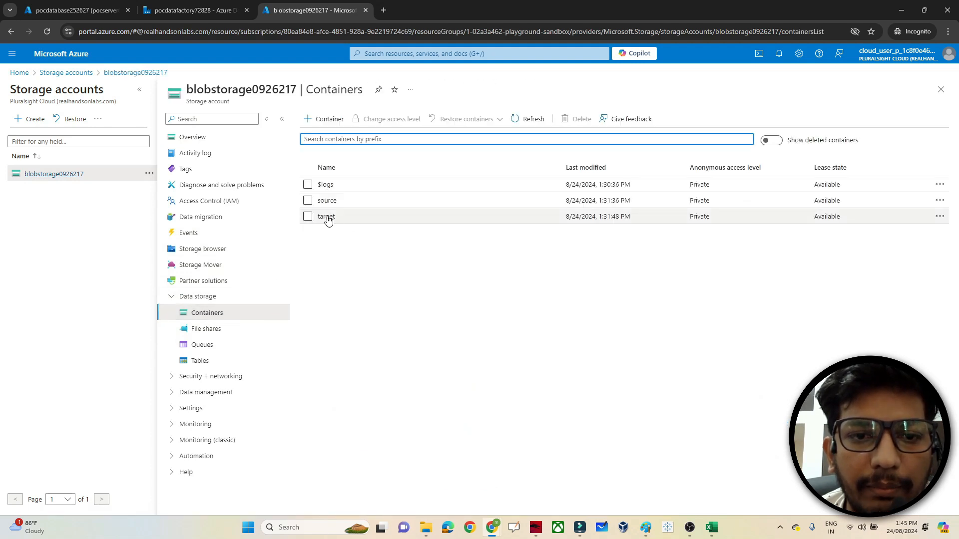
{"action": "left_click", "coordinate": [327, 218]}
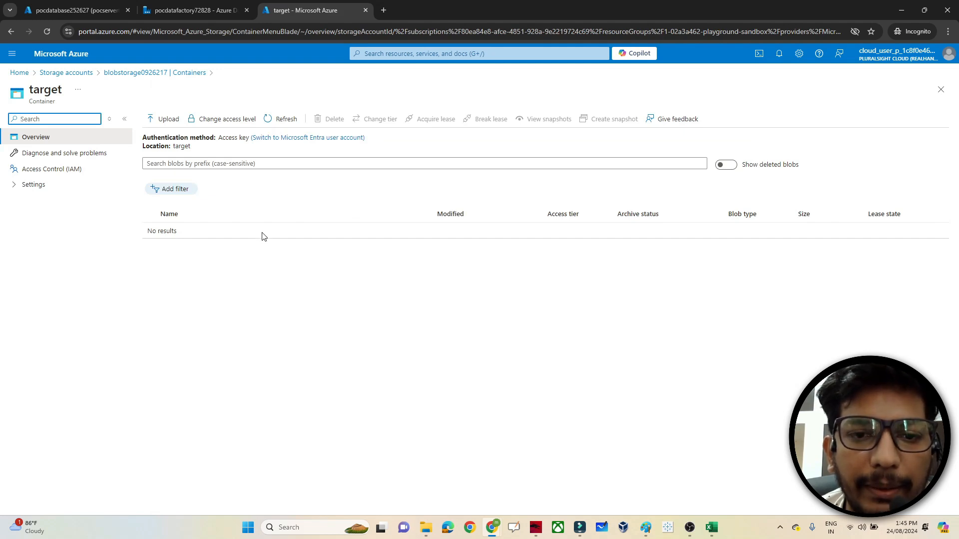
- Switch between the data factory, query editor and target container tabs, ending on the container
{"action": "left_click", "coordinate": [205, 6]}
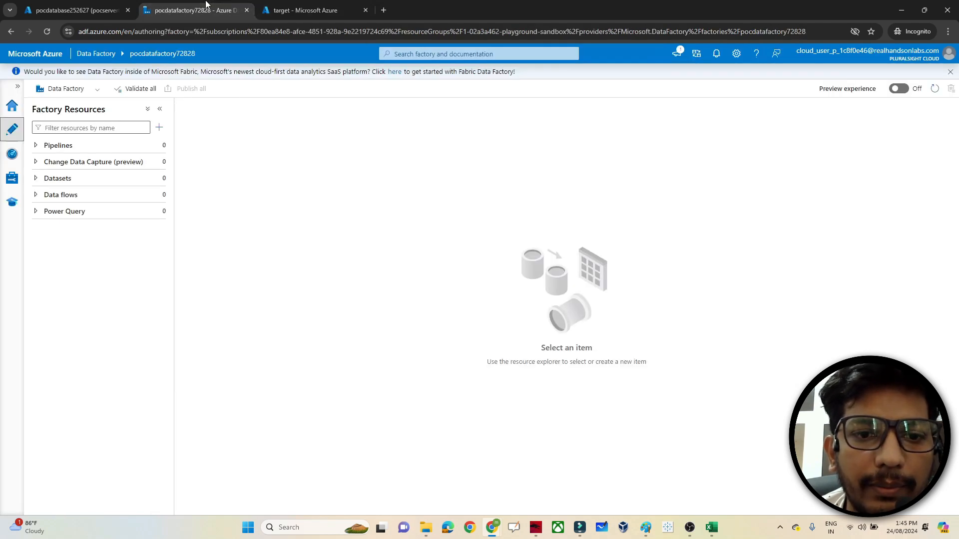
{"action": "left_click", "coordinate": [76, 7]}
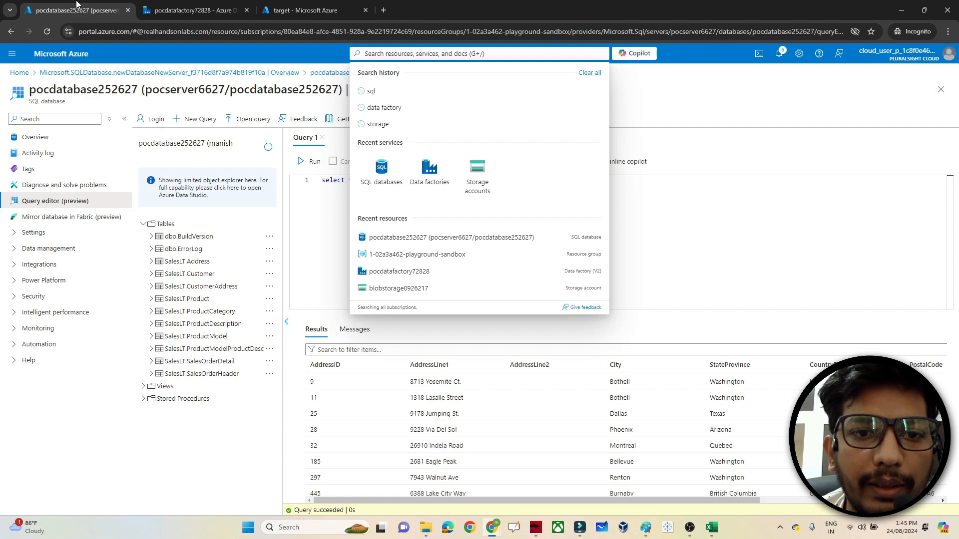
{"action": "left_click", "coordinate": [332, 209]}
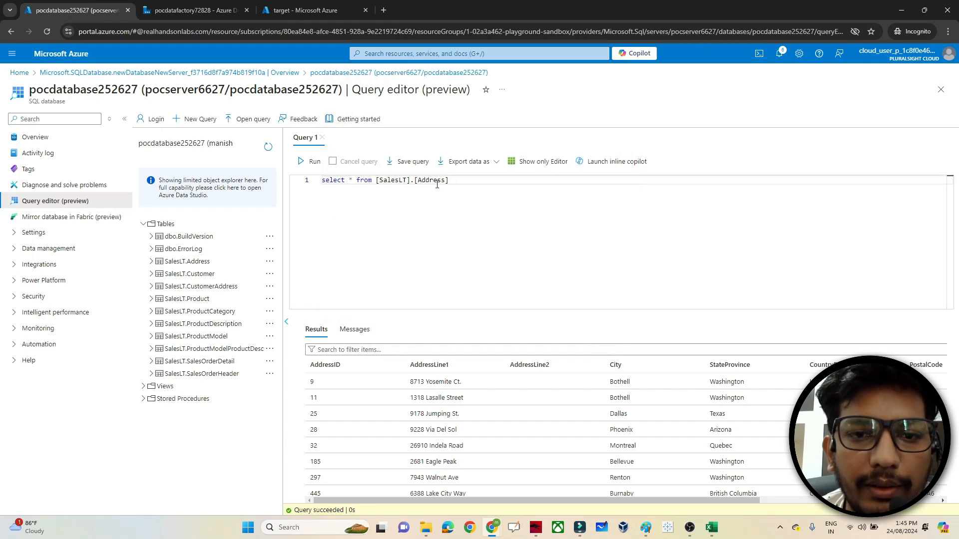
{"action": "left_click", "coordinate": [304, 10]}
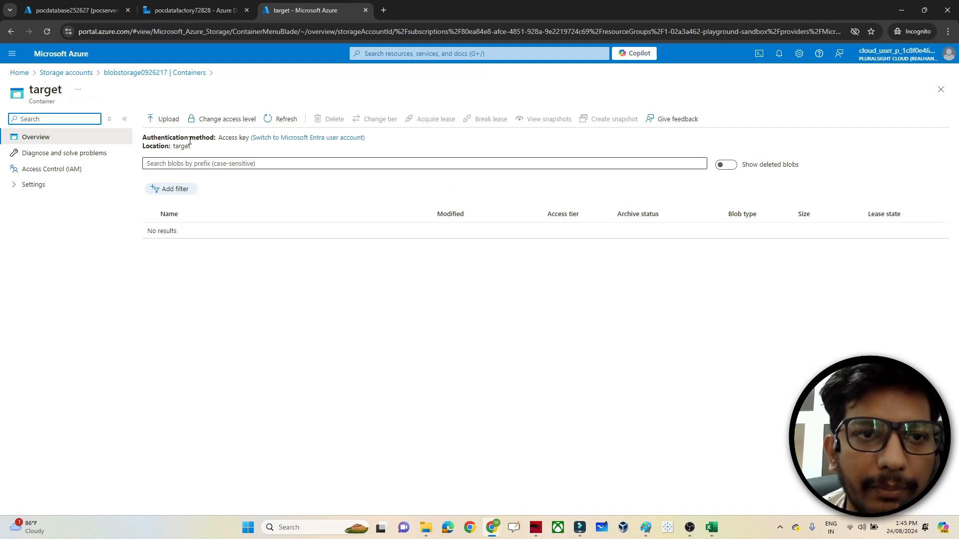
{"action": "left_click", "coordinate": [169, 4]}
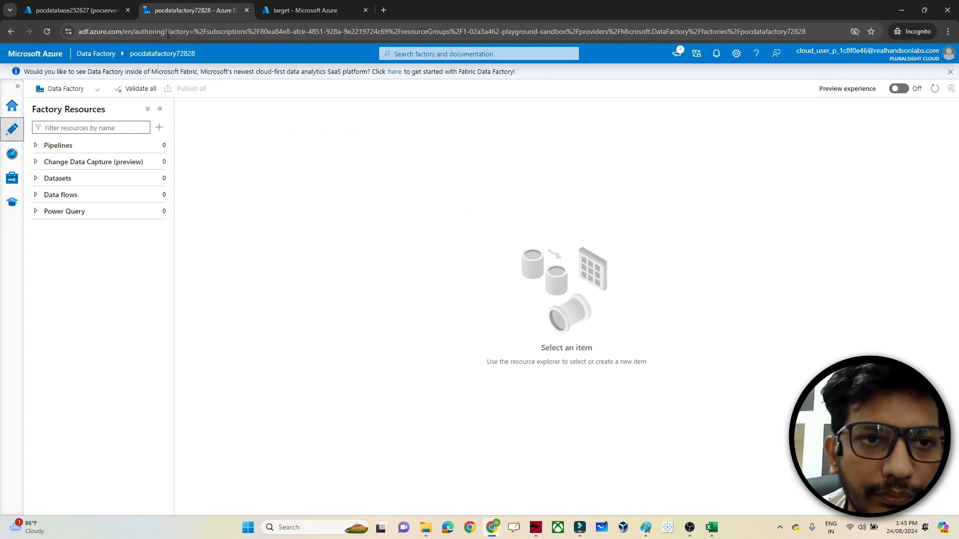
{"action": "left_click", "coordinate": [345, 4]}
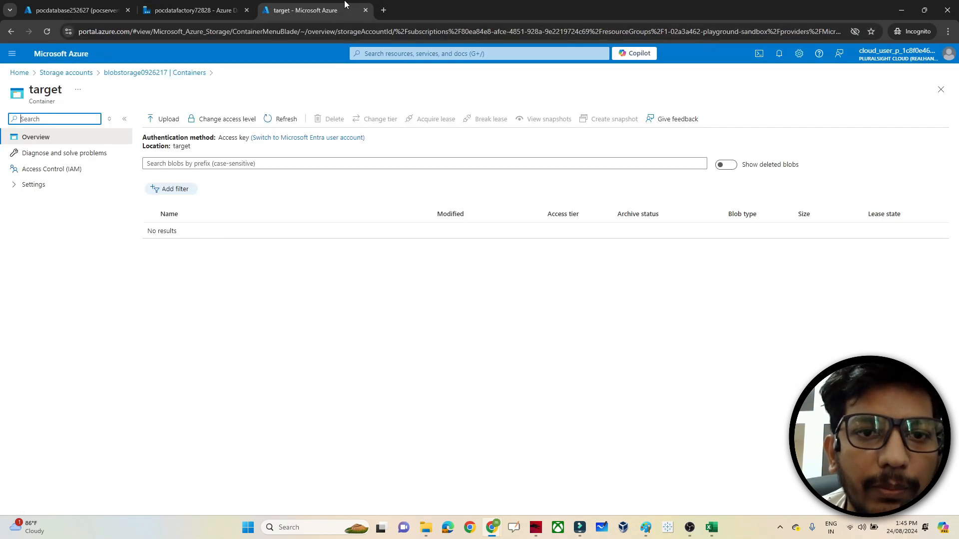
- Search the portal for 'data' and open Data factories in a new tab
{"action": "left_click", "coordinate": [389, 54]}
{"action": "type", "text": "data"}
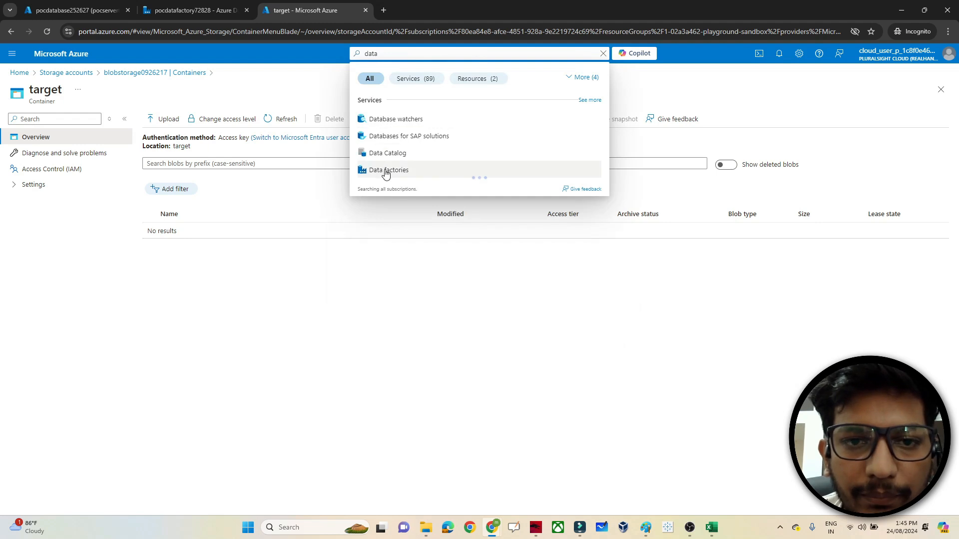
{"action": "right_click", "coordinate": [384, 170]}
{"action": "left_click", "coordinate": [421, 180]}
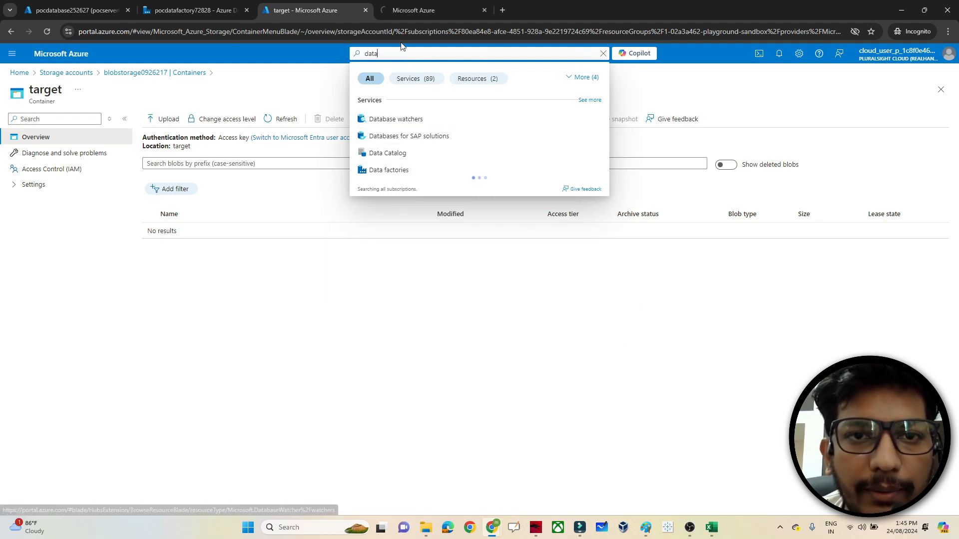
{"action": "left_click", "coordinate": [403, 8]}
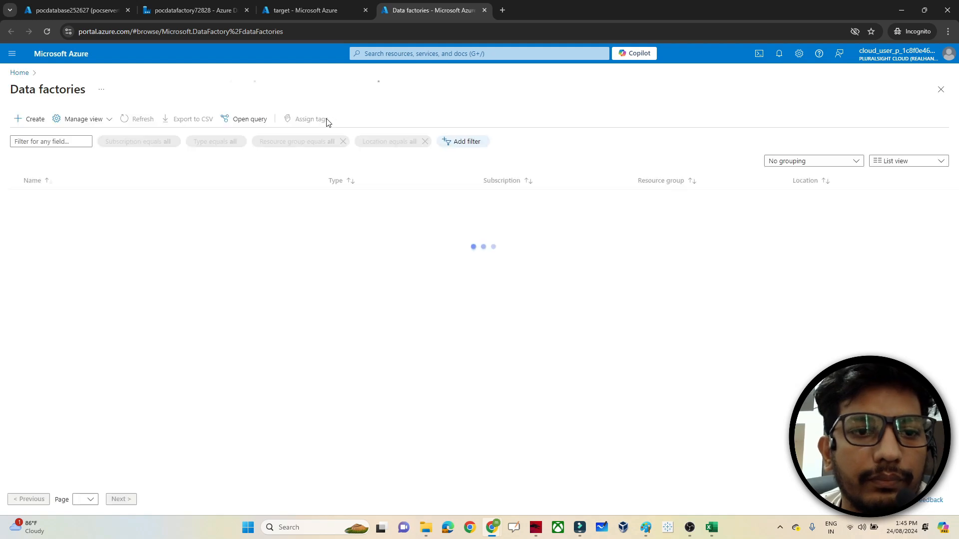
- Launch Data Factory Studio for pocdatafactory72828 and go to its Author workspace
{"action": "left_click", "coordinate": [62, 199]}
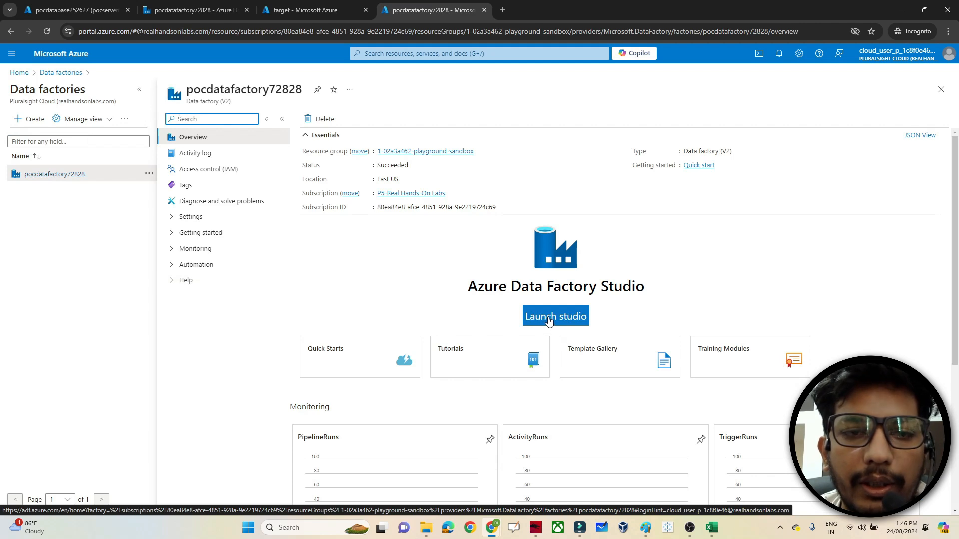
{"action": "left_click", "coordinate": [153, 6]}
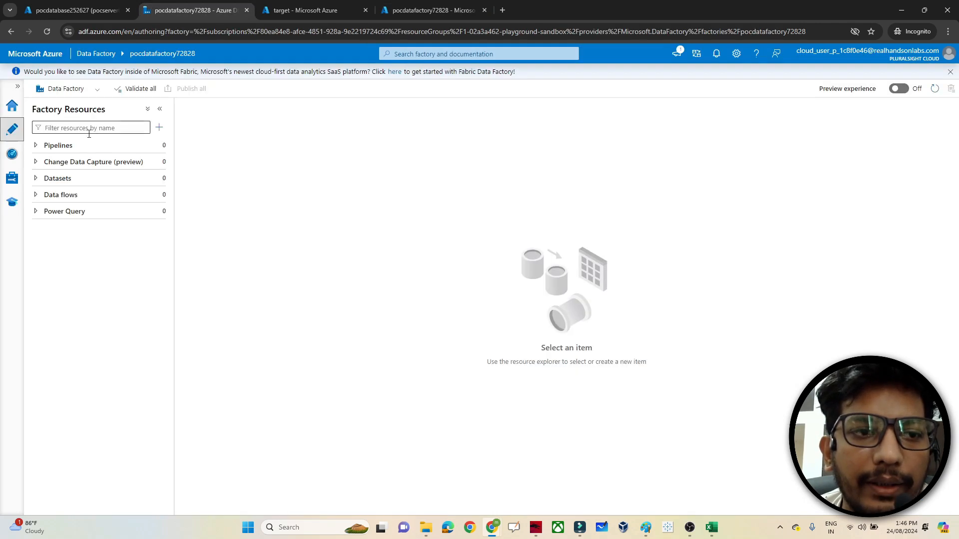
{"action": "left_click", "coordinate": [10, 109]}
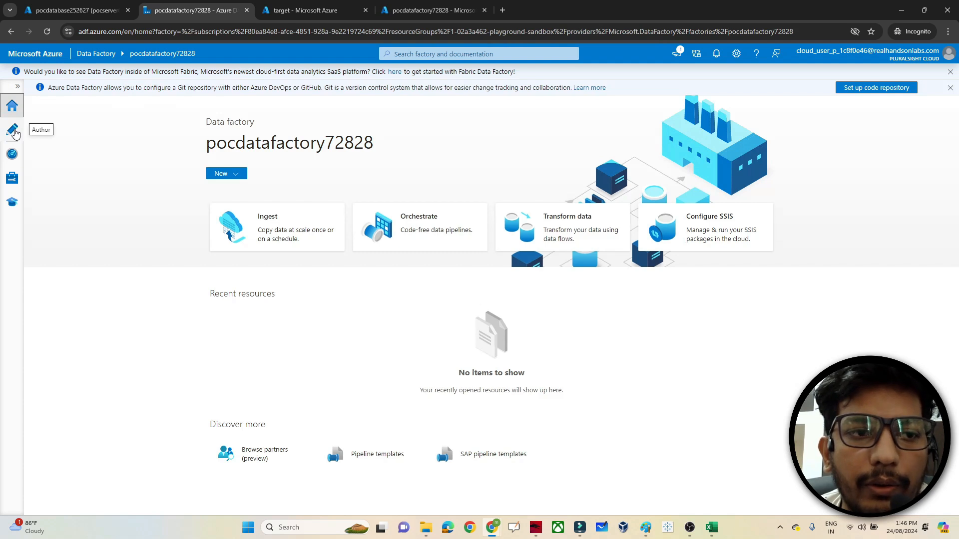
{"action": "left_click", "coordinate": [14, 132]}
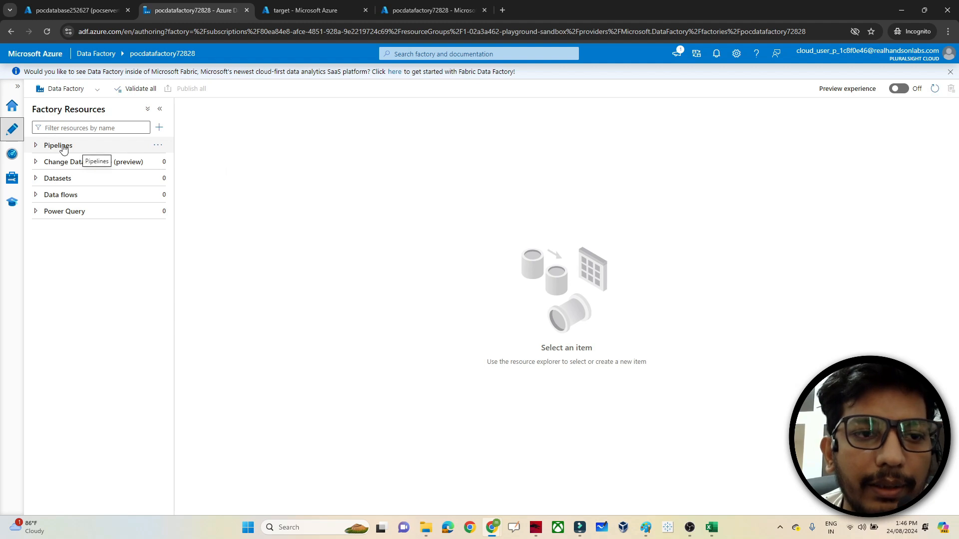
- Create a new empty pipeline, pipeline1, from the Pipelines options
{"action": "left_click", "coordinate": [158, 145]}
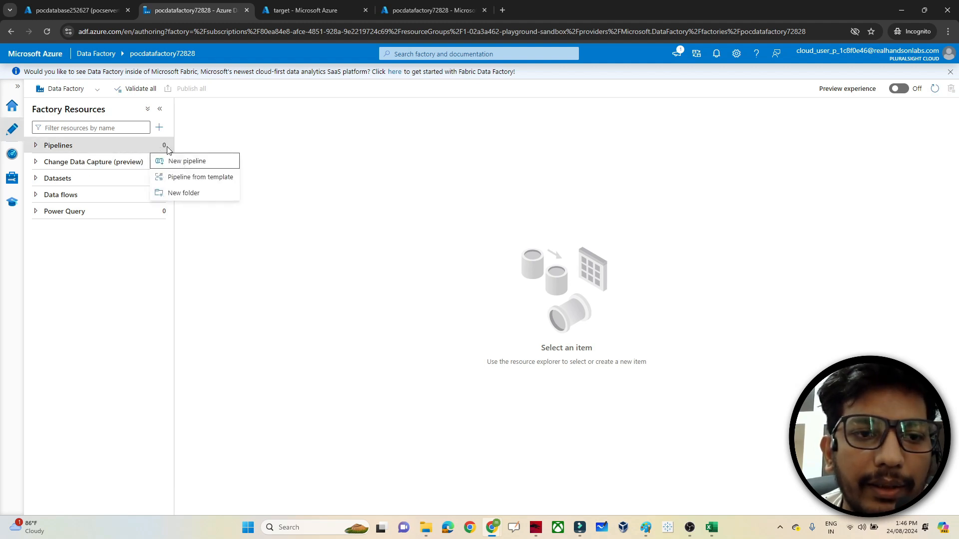
{"action": "left_click", "coordinate": [192, 163]}
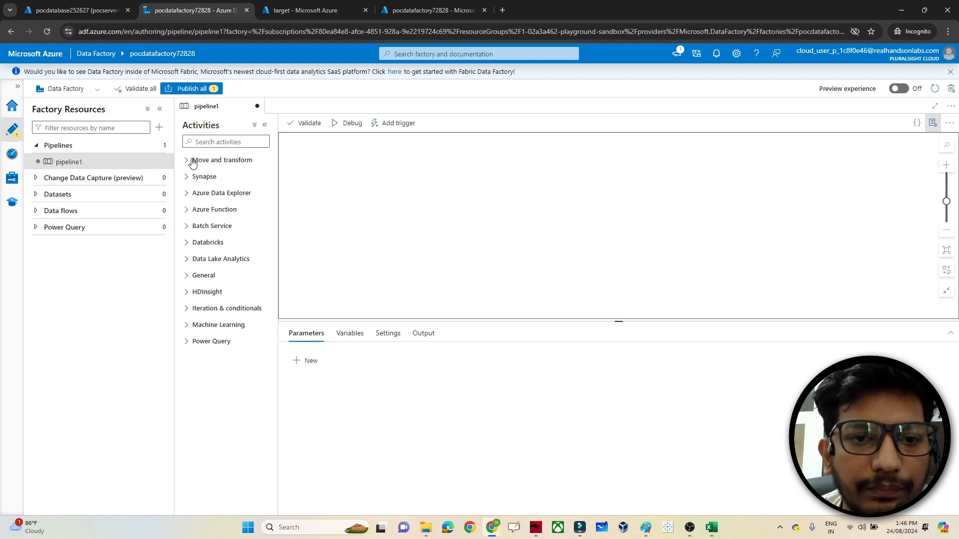
{"action": "double_click", "coordinate": [208, 124]}
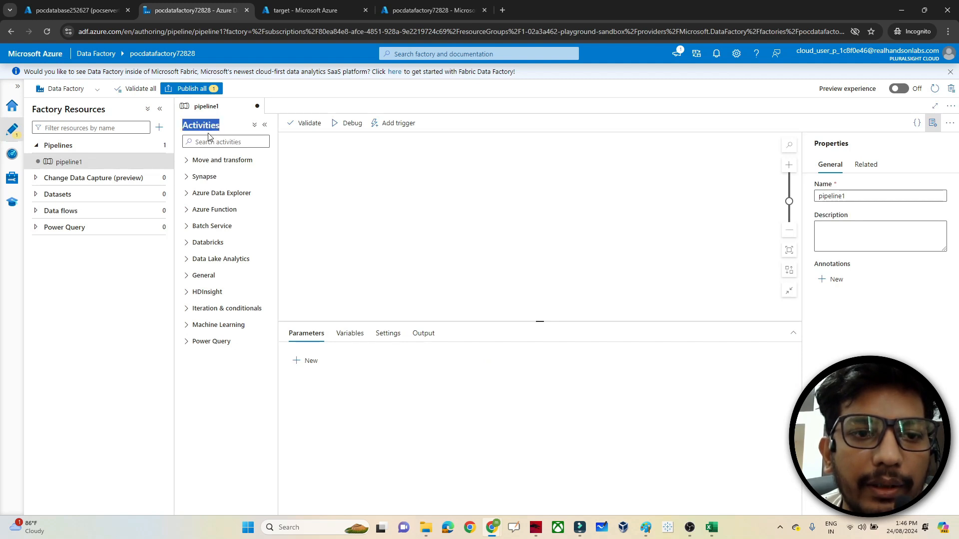
- Browse the activity groups and drag a Copy data activity onto the pipeline canvas
{"action": "left_click", "coordinate": [191, 163]}
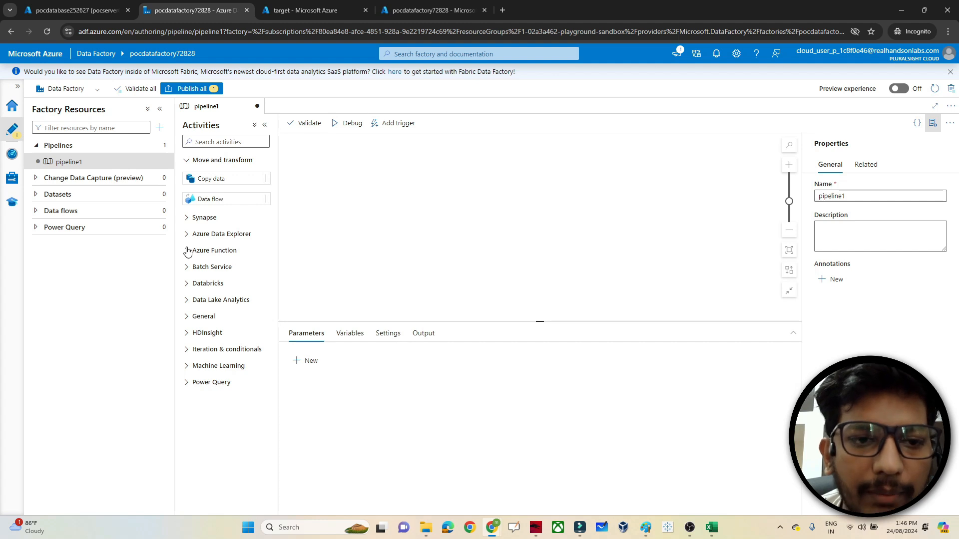
{"action": "left_click", "coordinate": [188, 251]}
{"action": "left_click", "coordinate": [188, 288]}
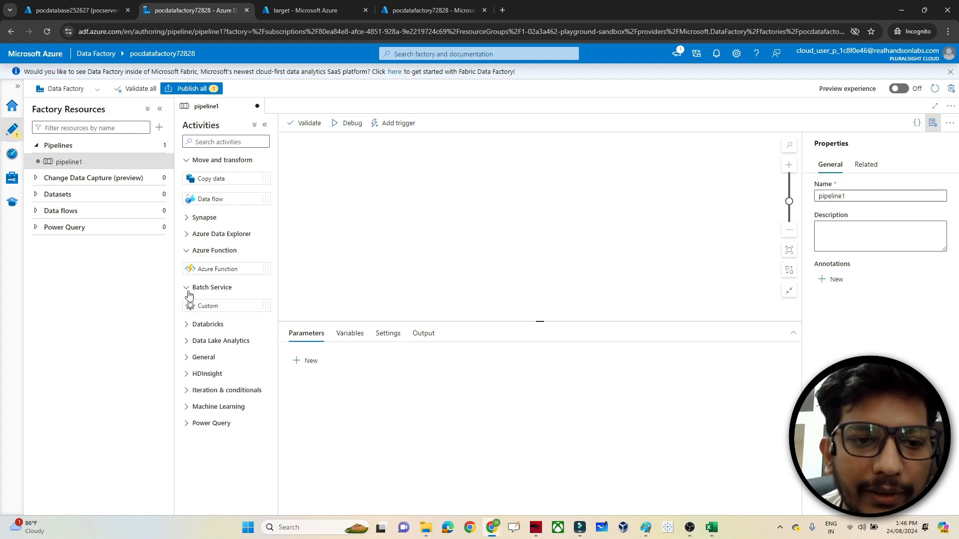
{"action": "left_click", "coordinate": [187, 325]}
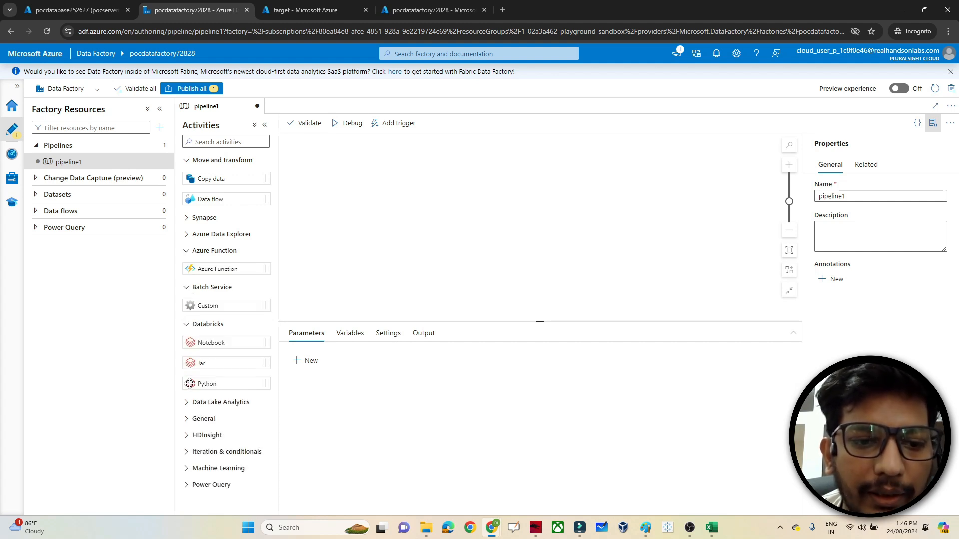
{"action": "left_click", "coordinate": [188, 419]}
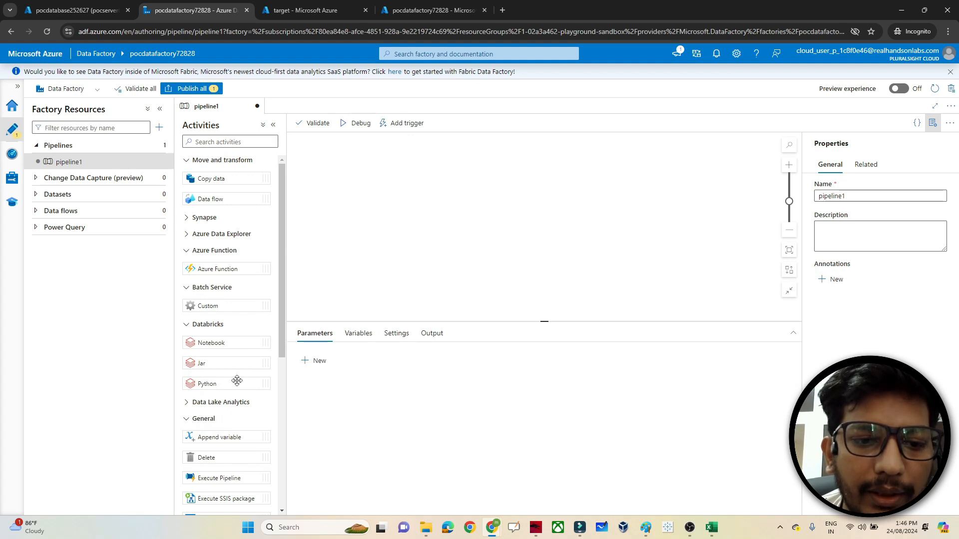
{"action": "left_click_drag", "start_coordinate": [280, 348], "coordinate": [279, 476]}
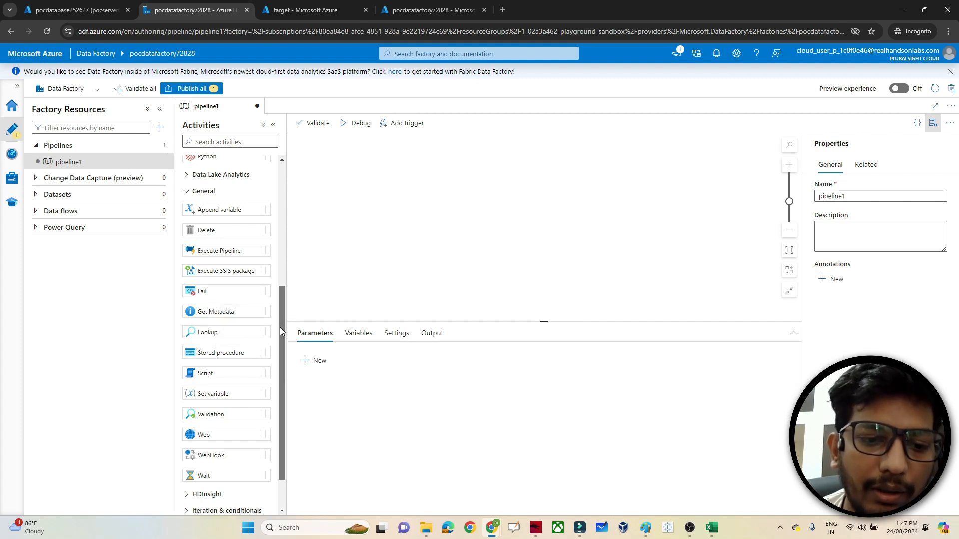
{"action": "scroll", "coordinate": [280, 328], "scroll_direction": "down", "scroll_amount": 2}
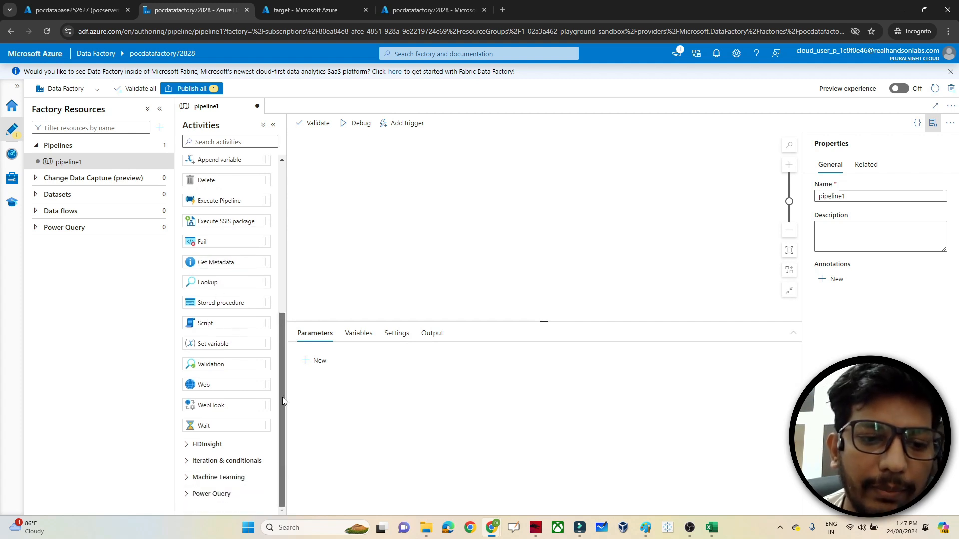
{"action": "left_click", "coordinate": [219, 461]}
{"action": "left_click_drag", "start_coordinate": [280, 398], "coordinate": [286, 486]}
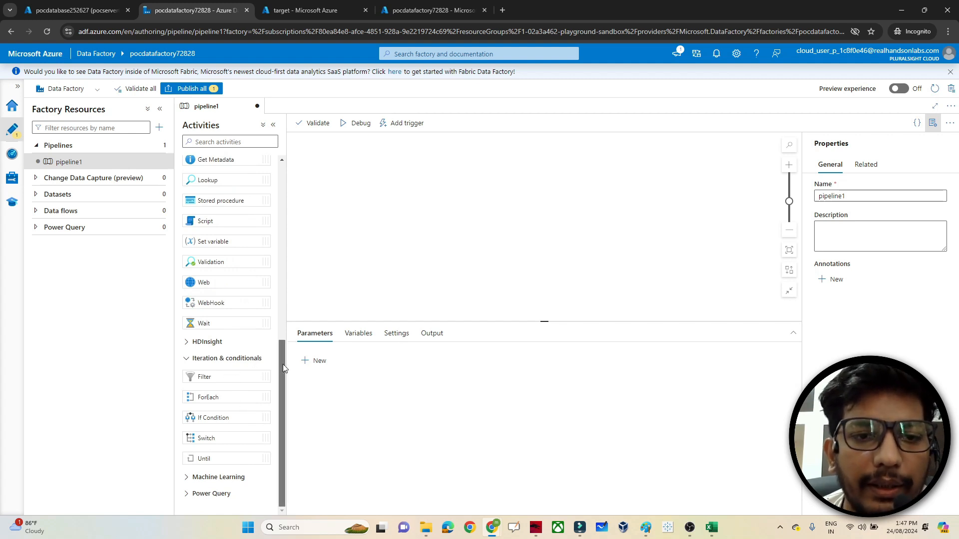
{"action": "left_click_drag", "start_coordinate": [282, 364], "coordinate": [287, 158]}
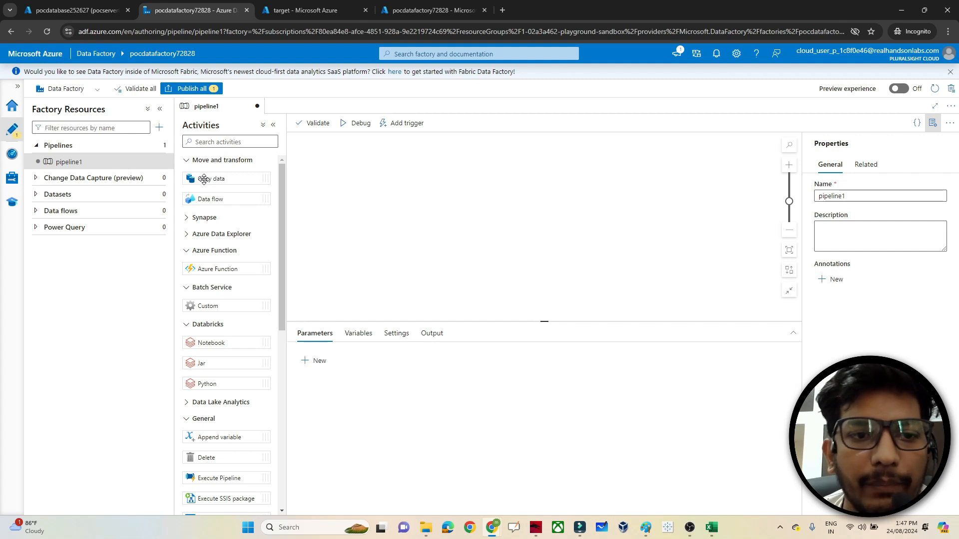
{"action": "left_click_drag", "start_coordinate": [204, 178], "coordinate": [464, 180]}
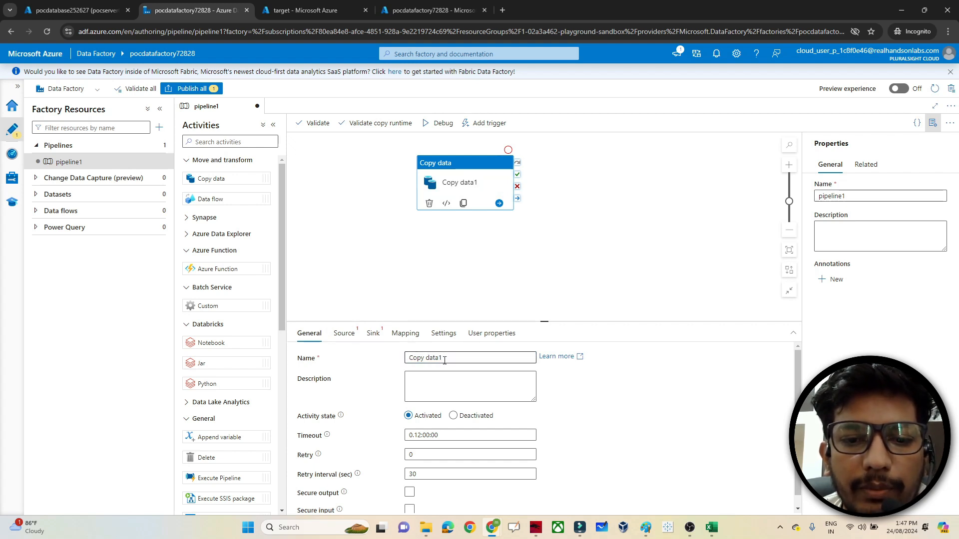
- Rename the Copy data activity to 'sql to blob' and bring up its Source settings
{"action": "left_click_drag", "start_coordinate": [444, 360], "coordinate": [403, 363]}
{"action": "type", "text": "sq"}
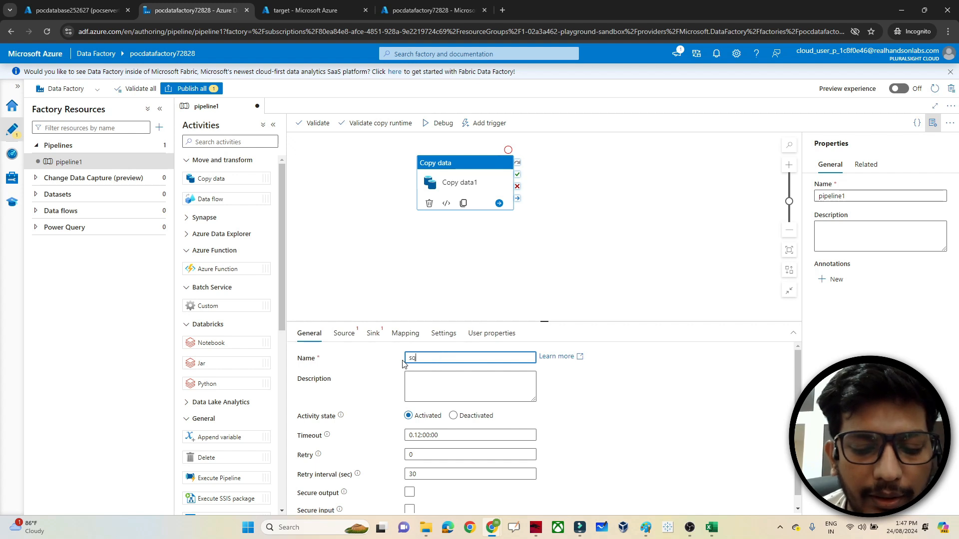
{"action": "type", "text": "l to blob"}
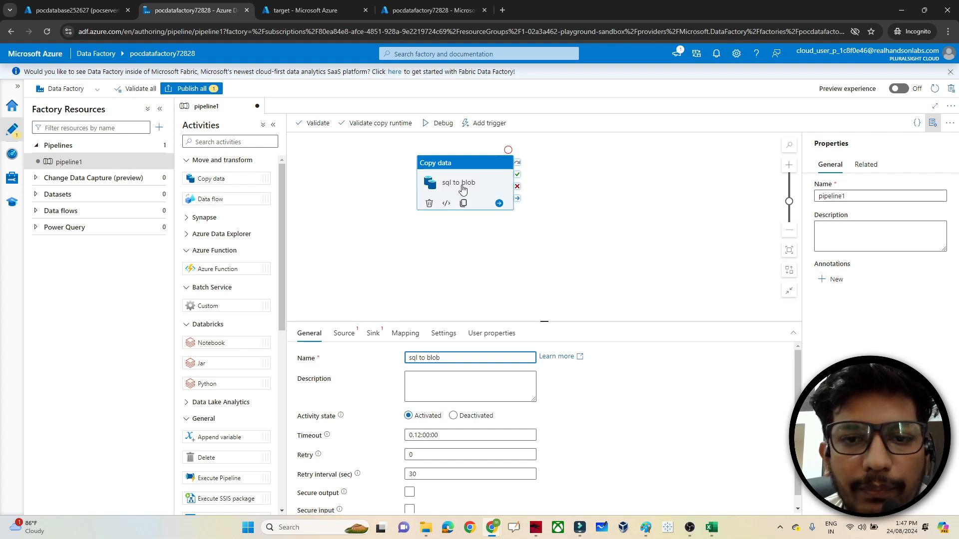
{"action": "left_click", "coordinate": [402, 288]}
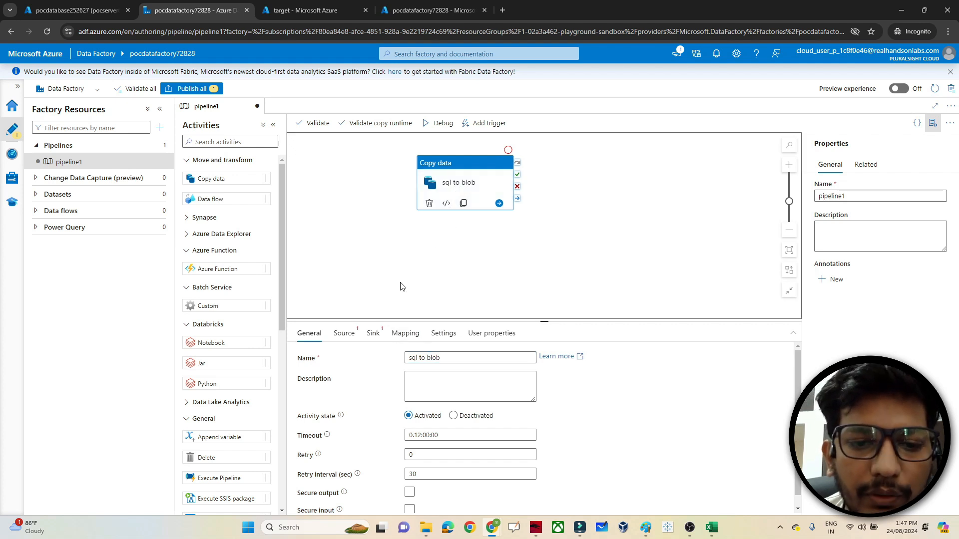
{"action": "left_click", "coordinate": [450, 172]}
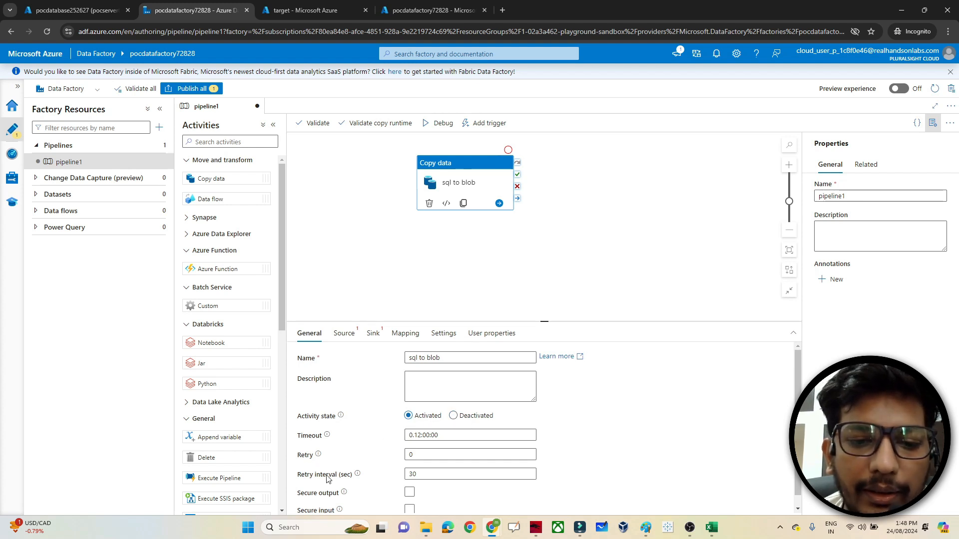
{"action": "left_click", "coordinate": [345, 334]}
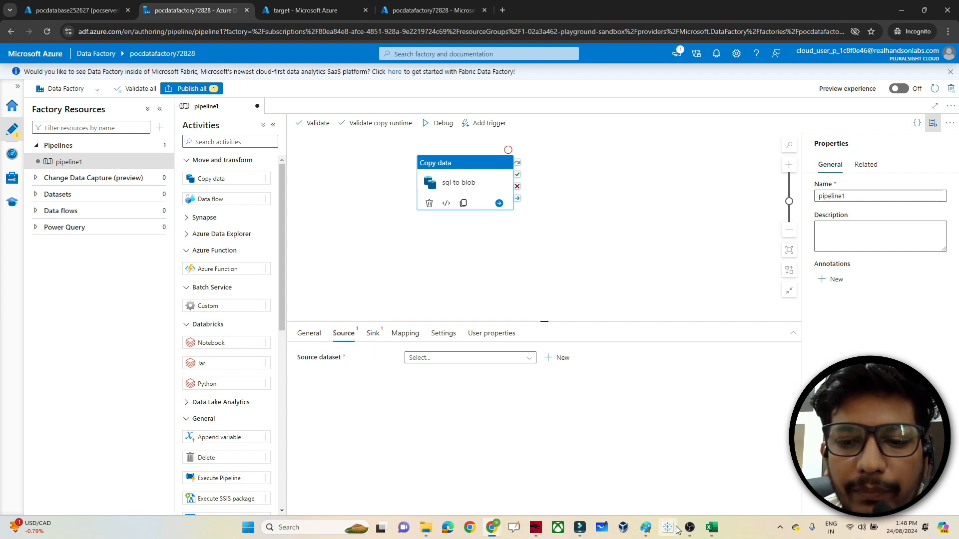
- In Paint, write 'source' and 'dataset' under the address box, then return to Data Factory
{"action": "mouse_move", "coordinate": [650, 528]}
{"action": "left_click", "coordinate": [586, 477]}
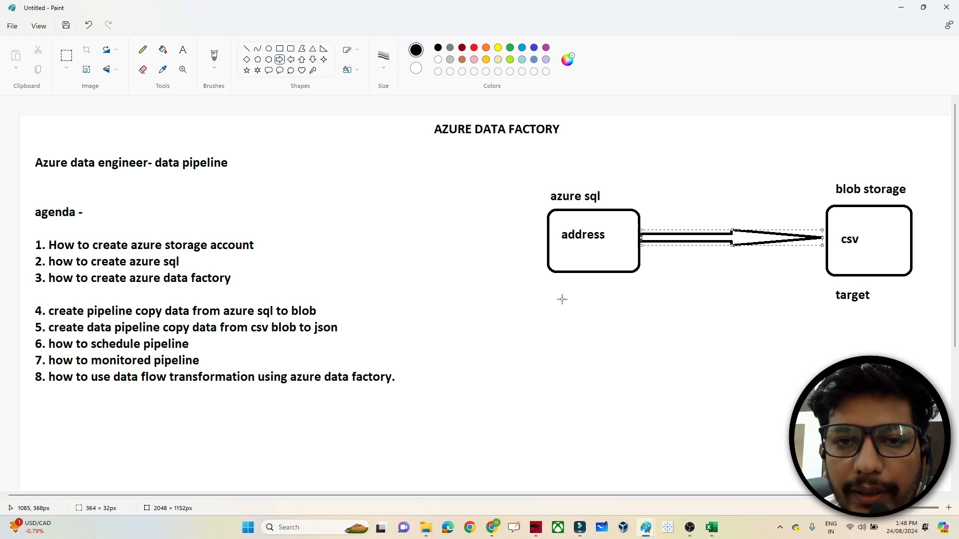
{"action": "left_click", "coordinate": [183, 49]}
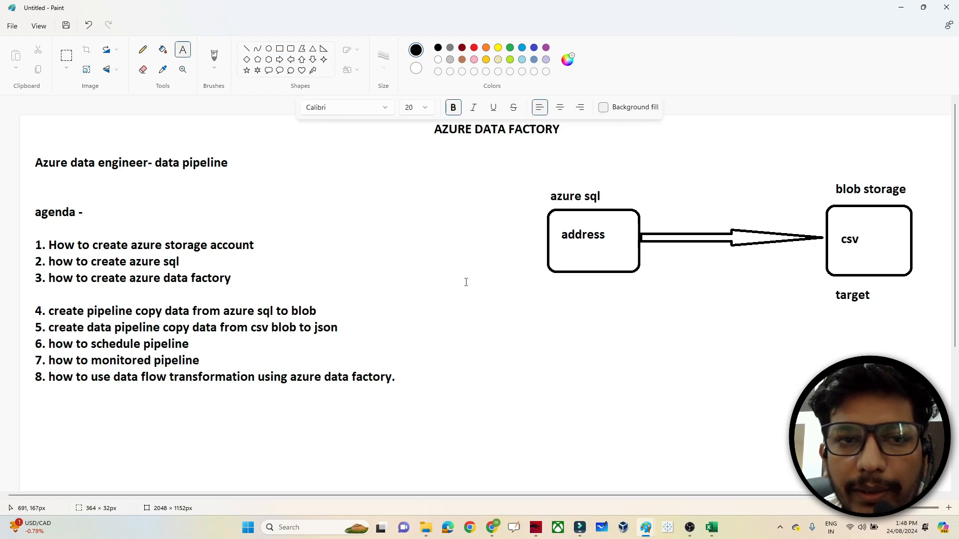
{"action": "left_click", "coordinate": [538, 310]}
{"action": "type", "text": "so"}
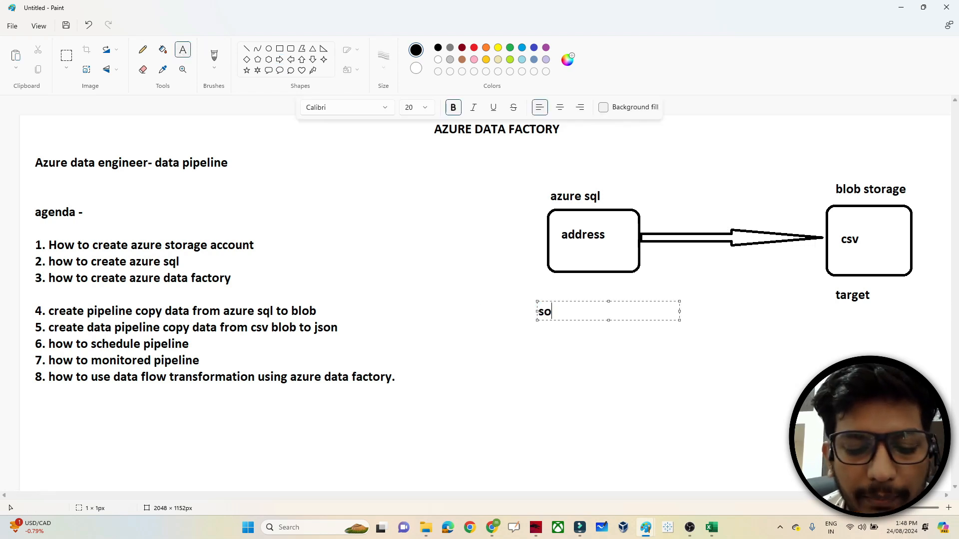
{"action": "type", "text": "urce"}
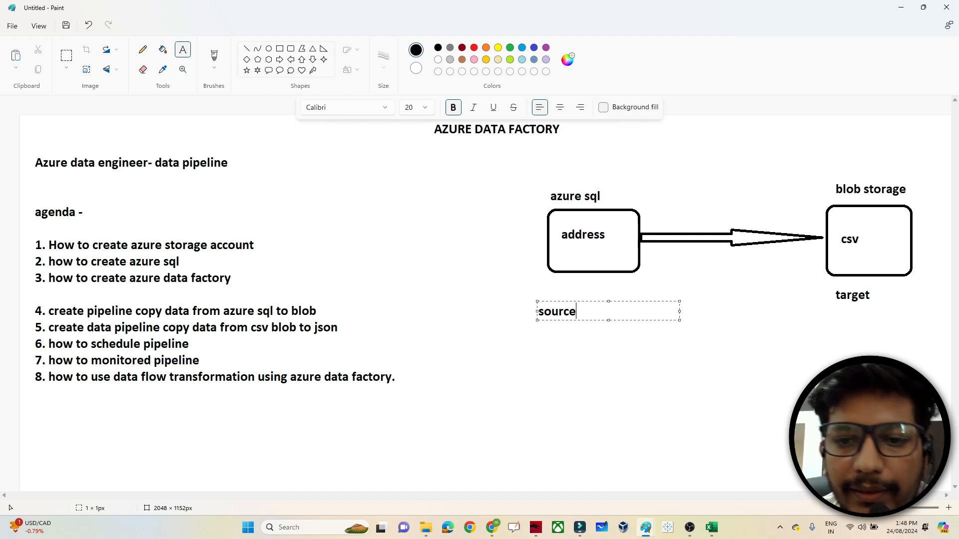
{"action": "left_click", "coordinate": [608, 343]}
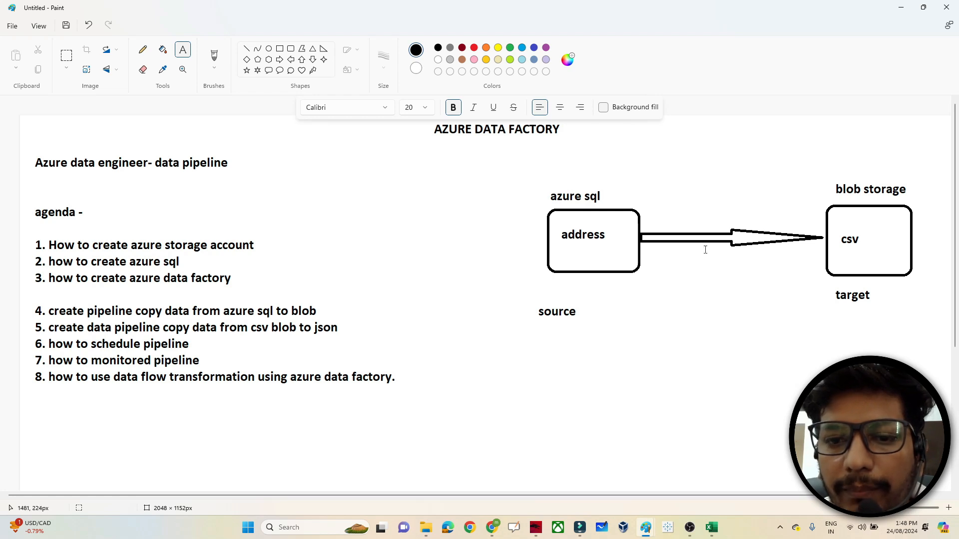
{"action": "left_click", "coordinate": [542, 376]}
{"action": "type", "text": "da"}
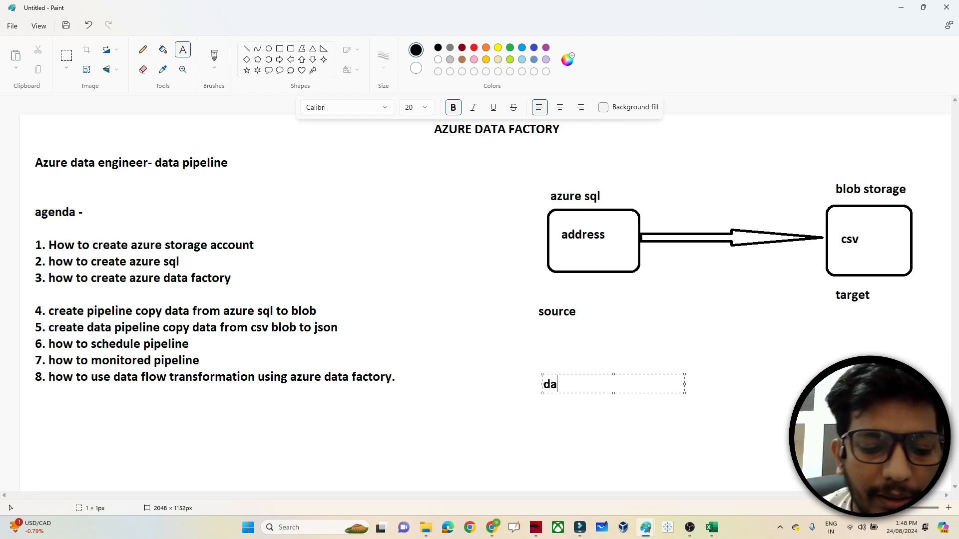
{"action": "type", "text": "taset"}
{"action": "key", "text": "alt+Tab"}
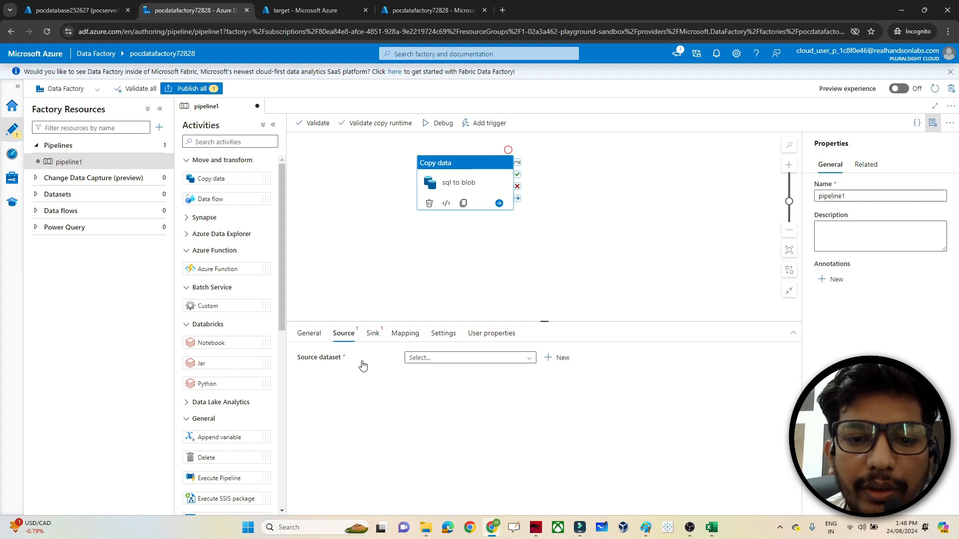
- Add a new Azure SQL Database source dataset, AzureSqlTable1, and open its Linked service choices
{"action": "left_click", "coordinate": [560, 359]}
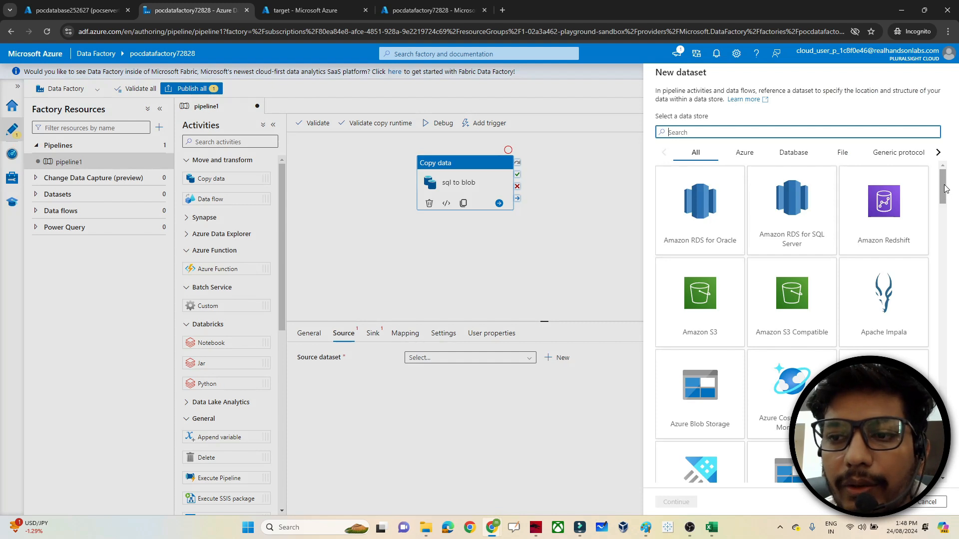
{"action": "mouse_move", "coordinate": [944, 185]}
{"action": "left_mouse_down"}
{"action": "mouse_move", "coordinate": [943, 203]}
{"action": "mouse_move", "coordinate": [940, 180]}
{"action": "left_mouse_up"}
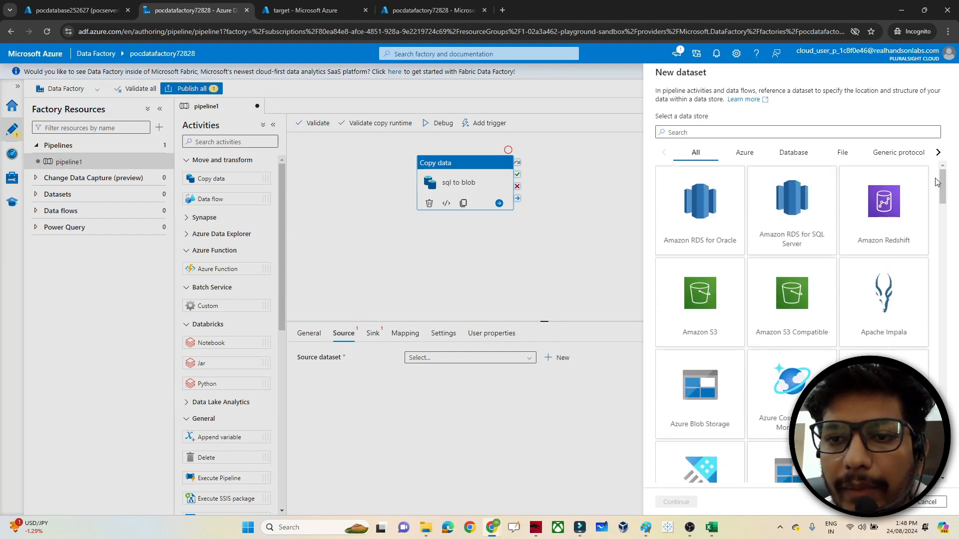
{"action": "left_click", "coordinate": [724, 130]}
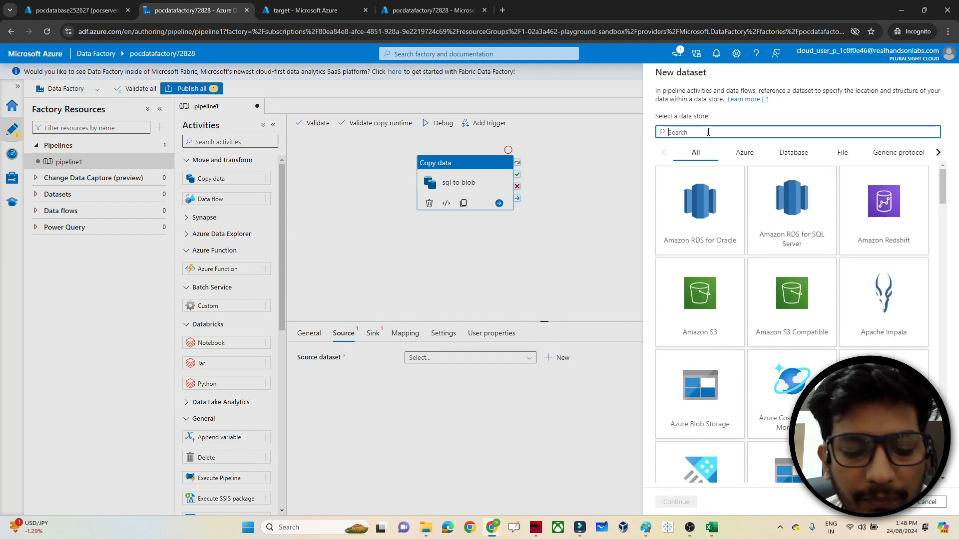
{"action": "type", "text": "sql"}
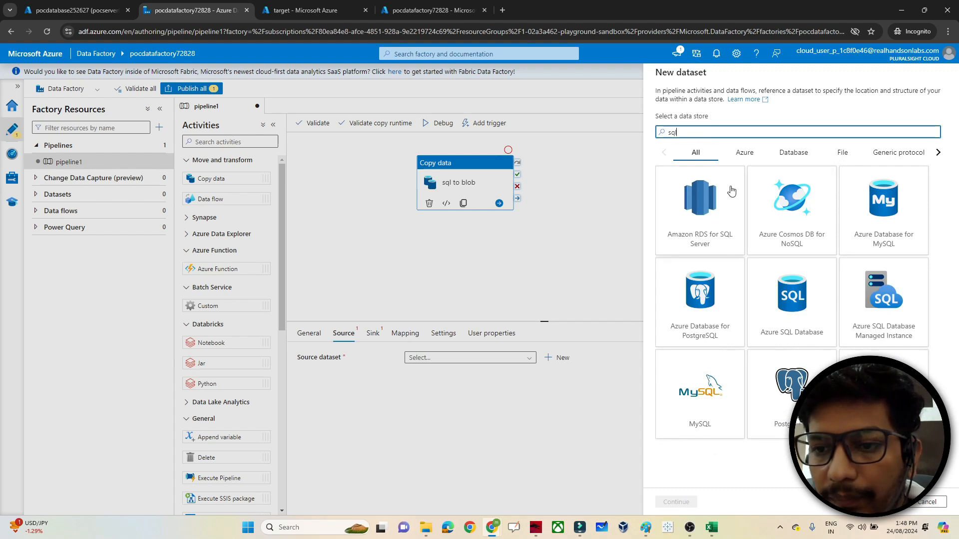
{"action": "left_click", "coordinate": [783, 315]}
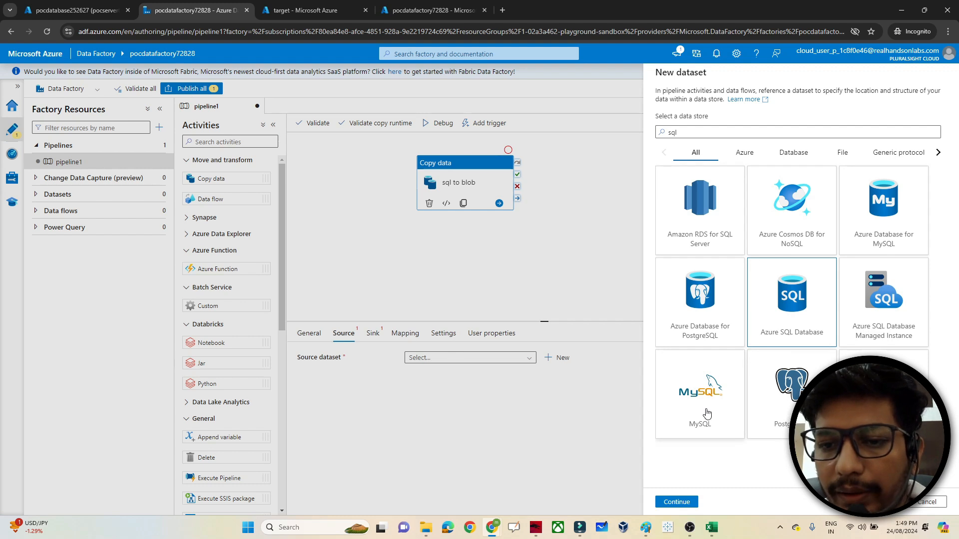
{"action": "double_click", "coordinate": [790, 314]}
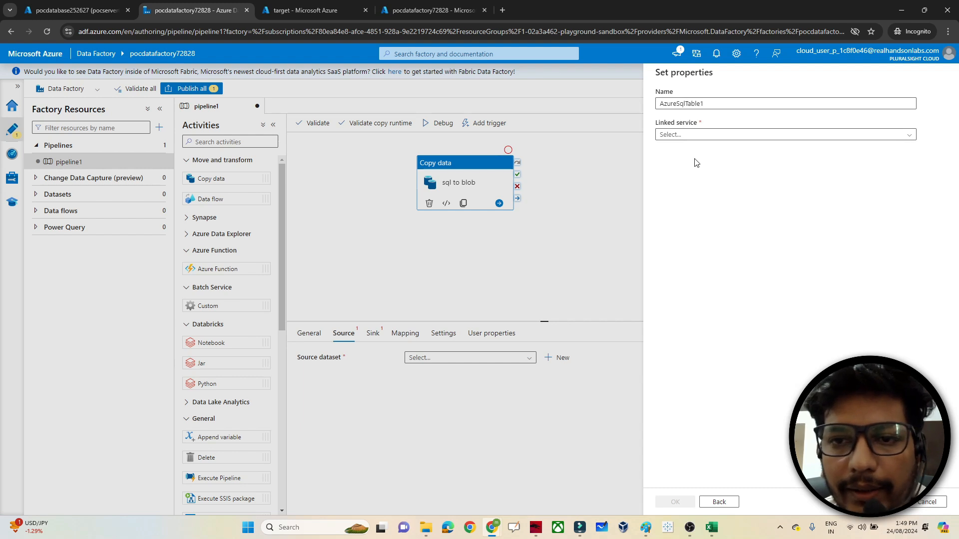
{"action": "left_click", "coordinate": [677, 138]}
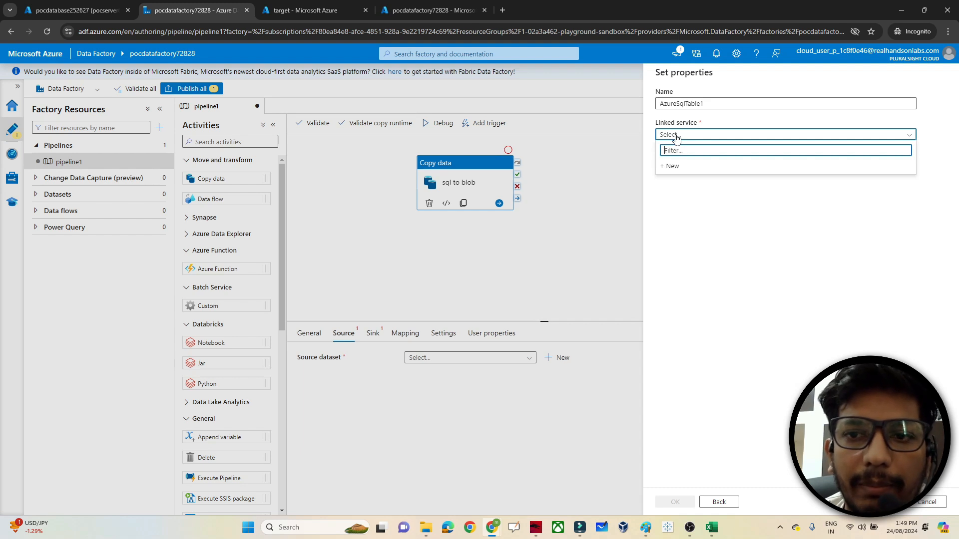
- Start a new linked service using the lab subscription, server pocserver6627 and database pocdatabase252627
{"action": "left_click", "coordinate": [675, 166]}
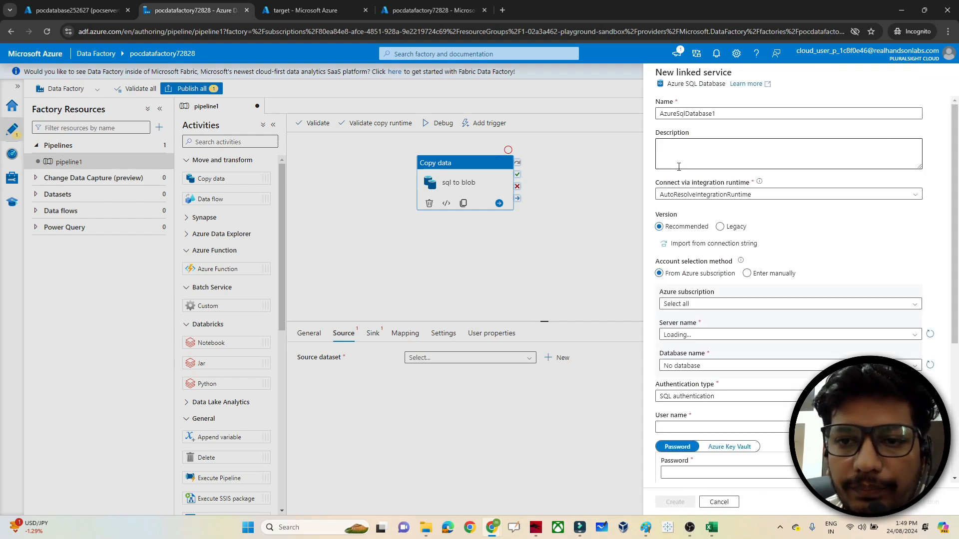
{"action": "left_click", "coordinate": [681, 304]}
{"action": "left_click", "coordinate": [677, 334]}
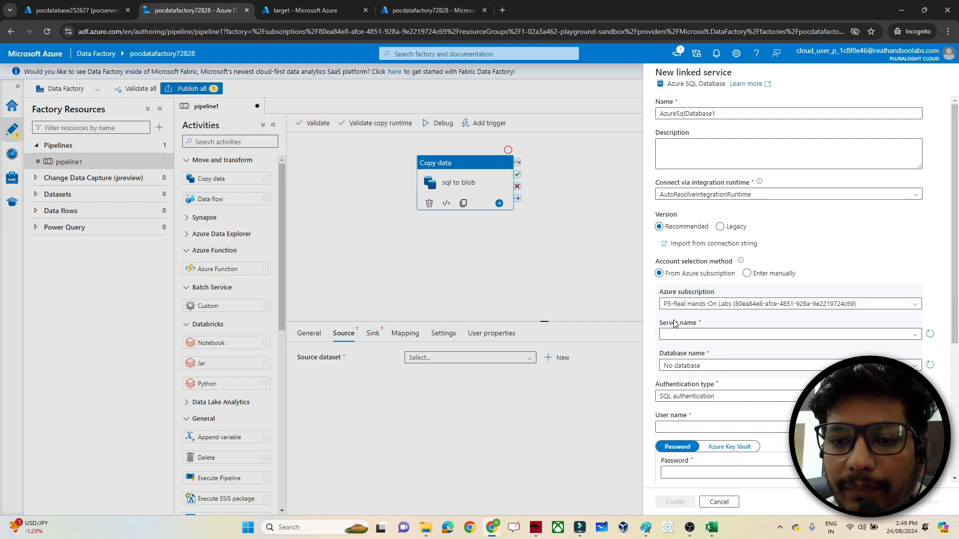
{"action": "left_click", "coordinate": [716, 113]}
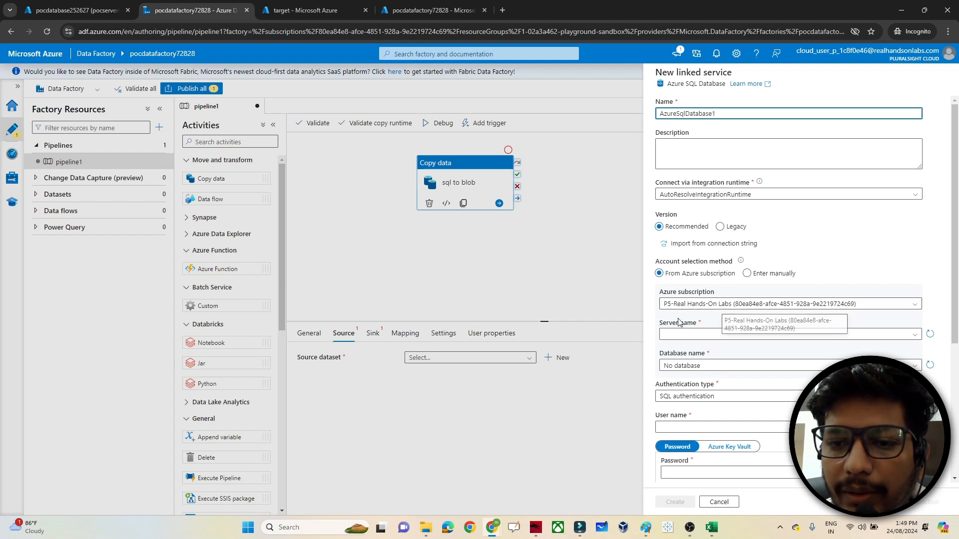
{"action": "left_click", "coordinate": [676, 335]}
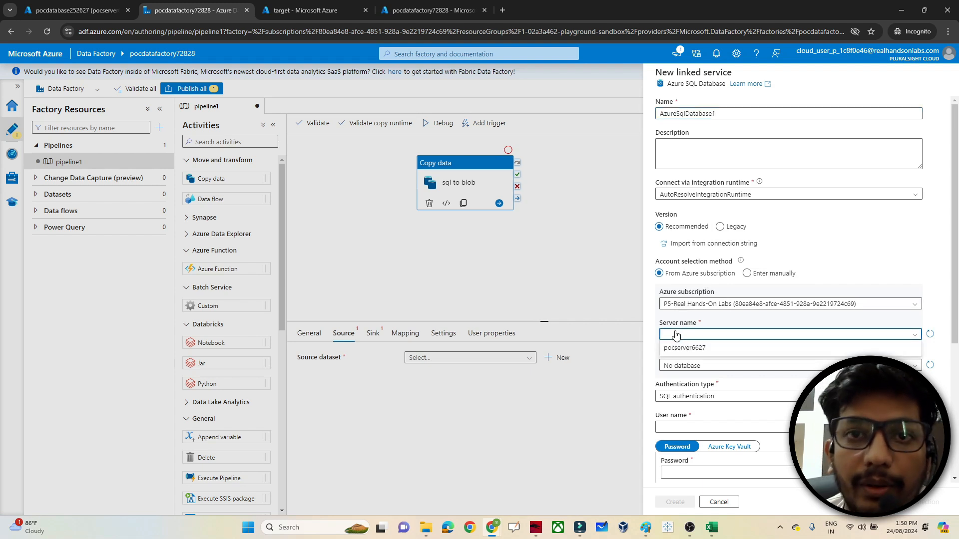
{"action": "left_click", "coordinate": [685, 348]}
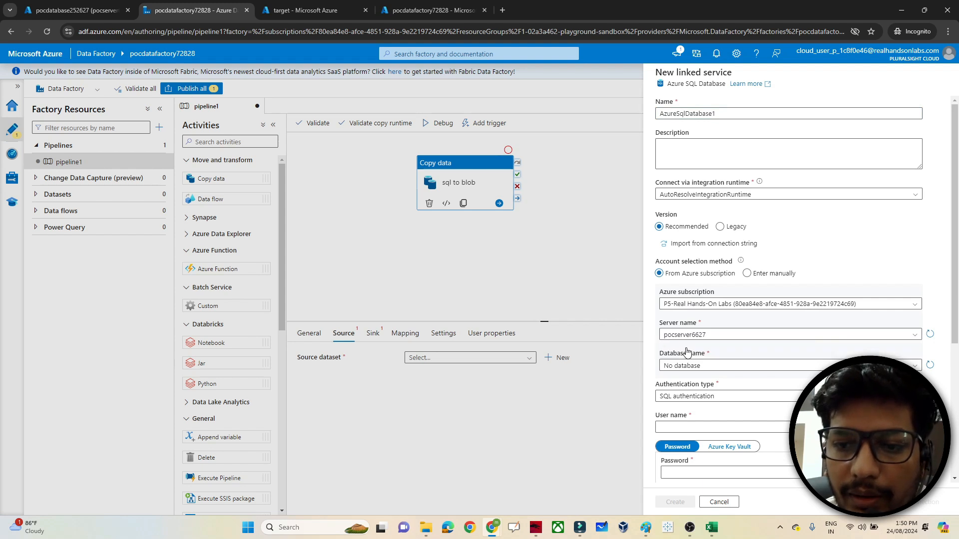
{"action": "left_click", "coordinate": [683, 366]}
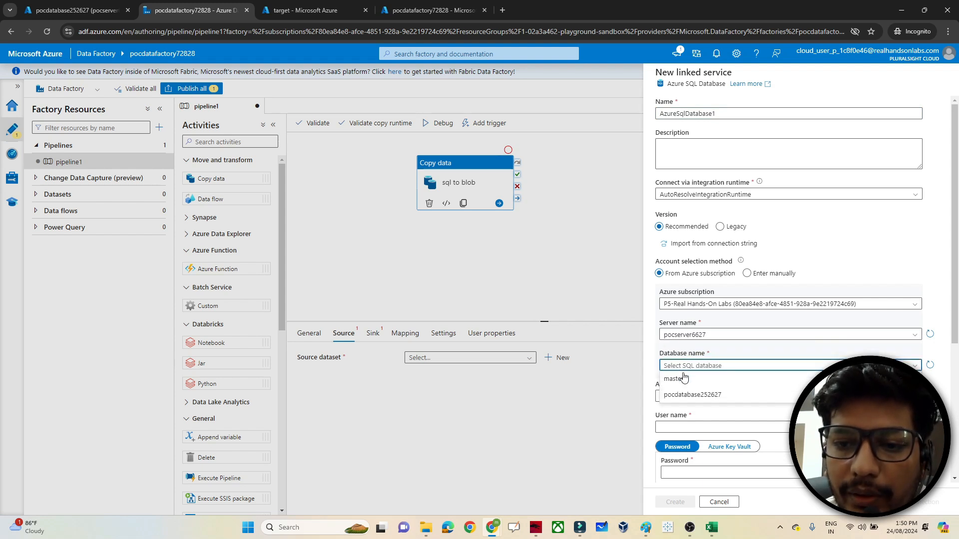
{"action": "left_click", "coordinate": [683, 395]}
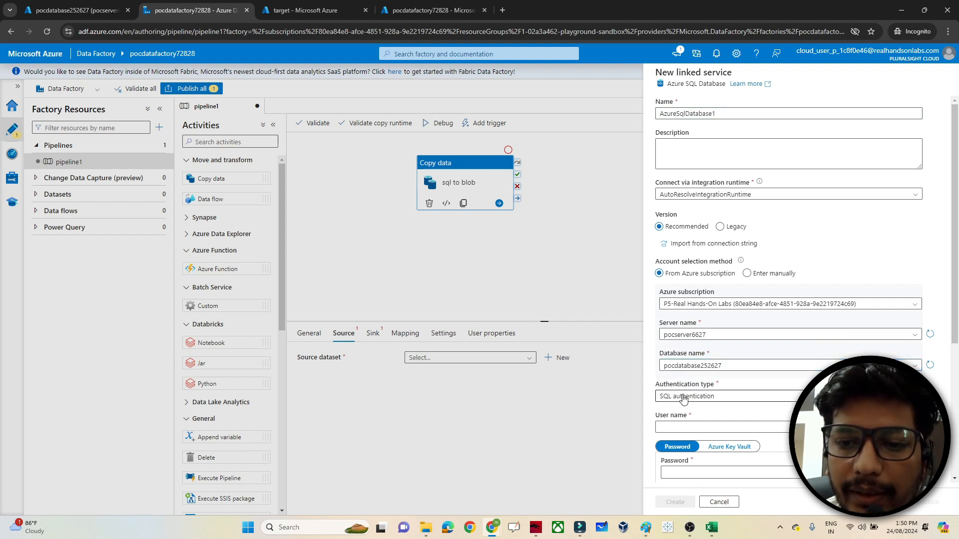
- Enter the SQL user name and password, test the connection, and create AzureSqlDatabase1
{"action": "left_click", "coordinate": [674, 428]}
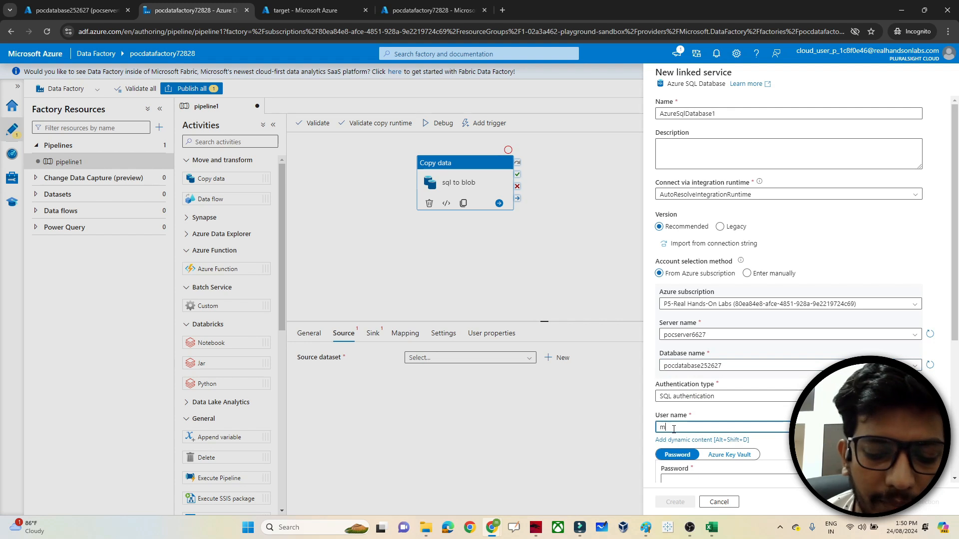
{"action": "type", "text": "manish"}
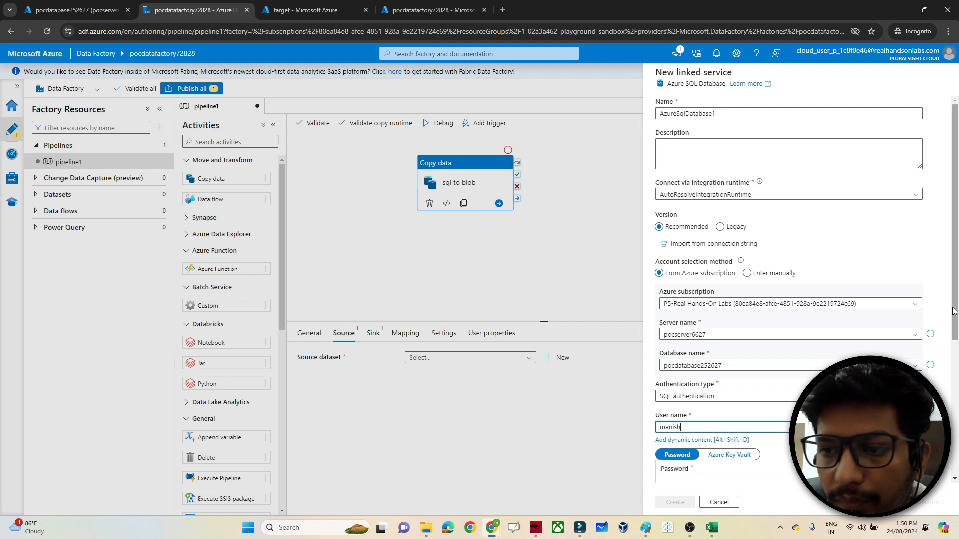
{"action": "scroll", "coordinate": [953, 315], "scroll_direction": "down", "scroll_amount": 4}
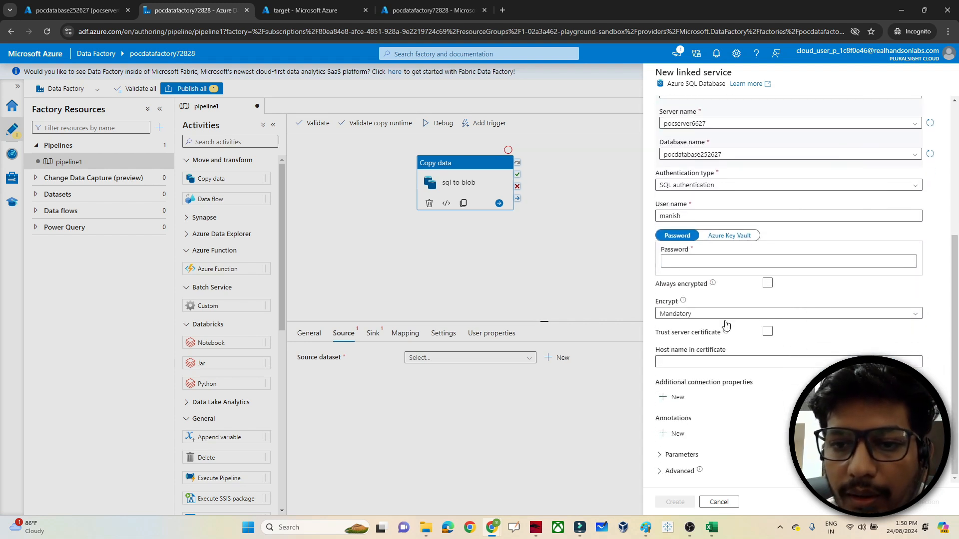
{"action": "left_click", "coordinate": [671, 262]}
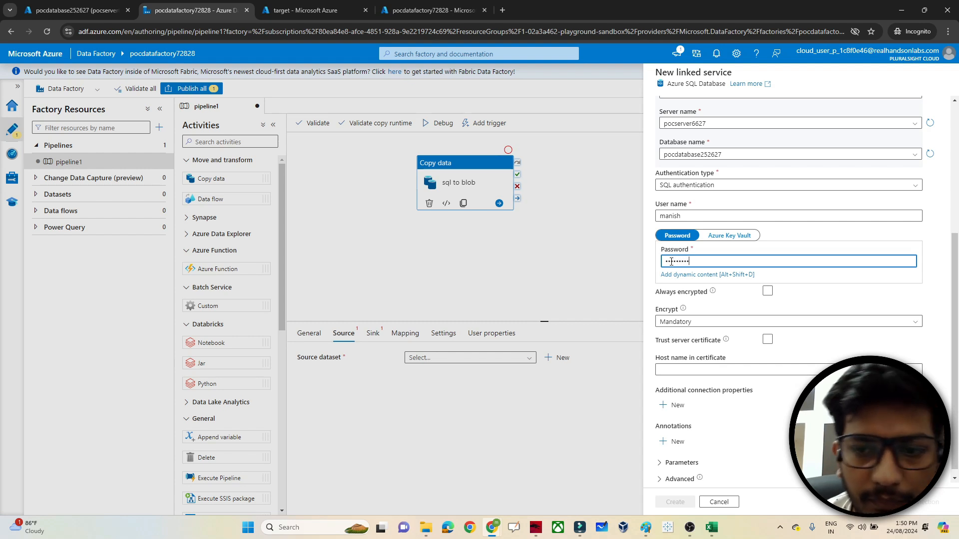
{"action": "left_click", "coordinate": [677, 285]}
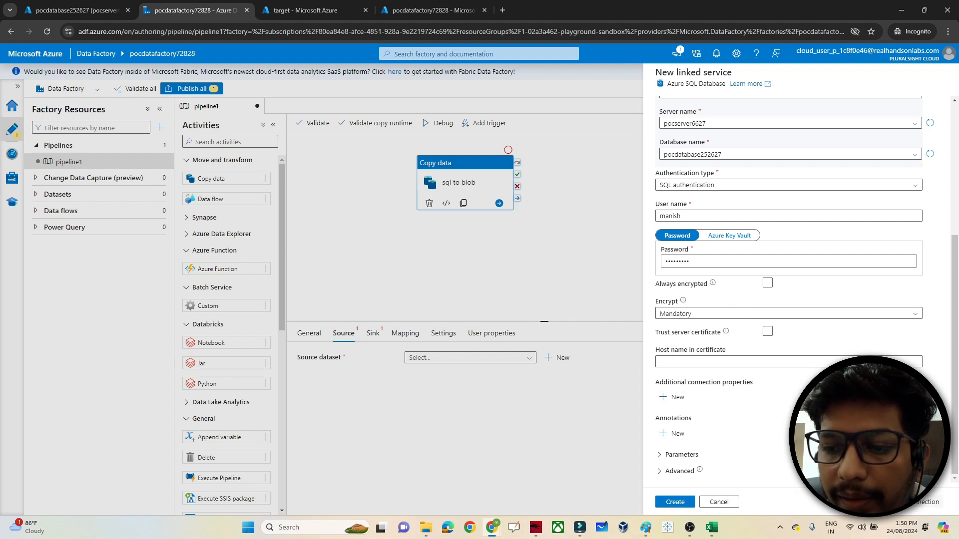
{"action": "left_click", "coordinate": [905, 502]}
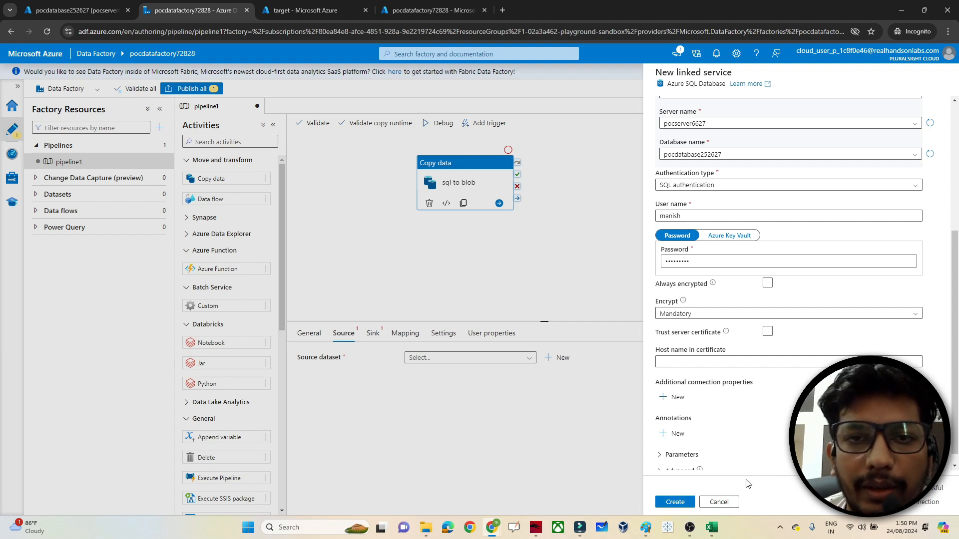
{"action": "left_click", "coordinate": [674, 502]}
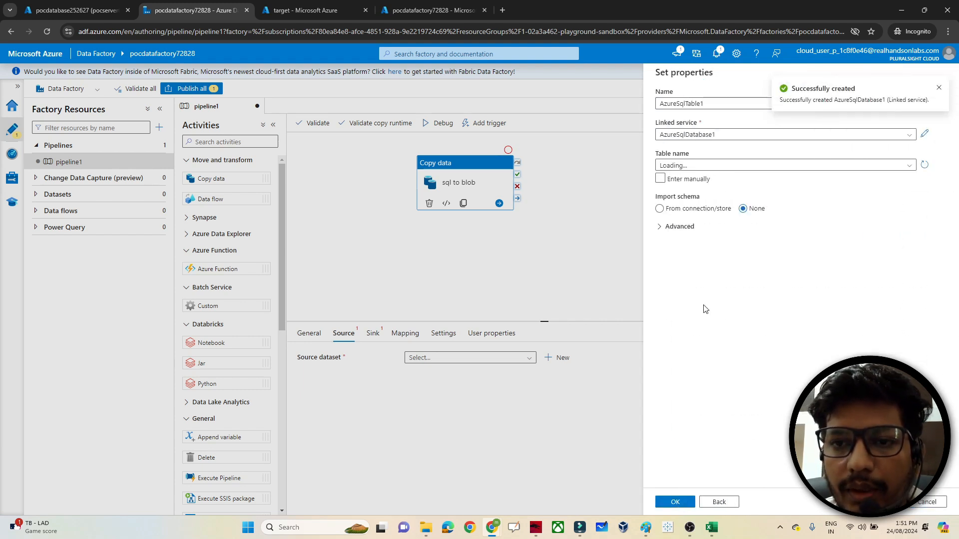
- Choose table SalesLT.Address and confirm AzureSqlTable1 as the copy activity's source dataset
{"action": "left_click", "coordinate": [700, 168]}
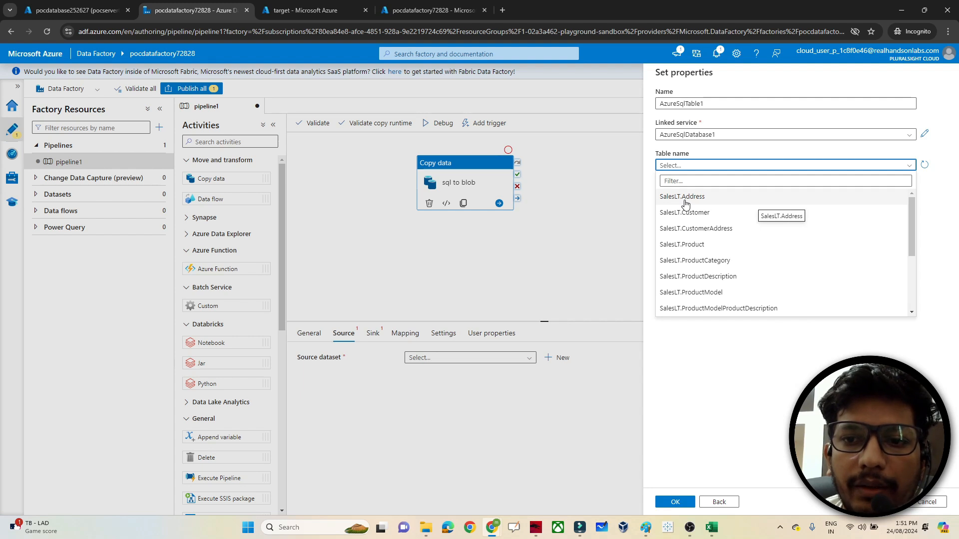
{"action": "left_click", "coordinate": [685, 200]}
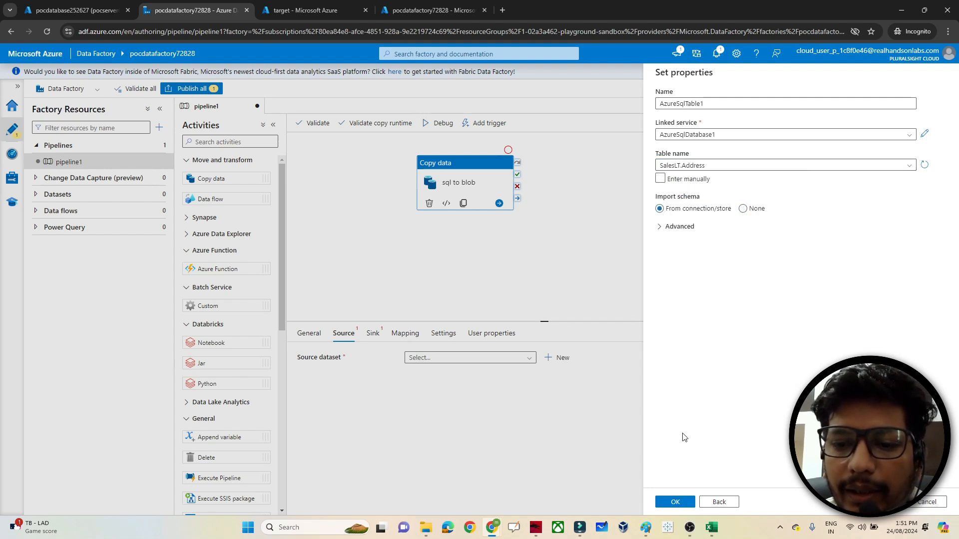
{"action": "left_click", "coordinate": [674, 501]}
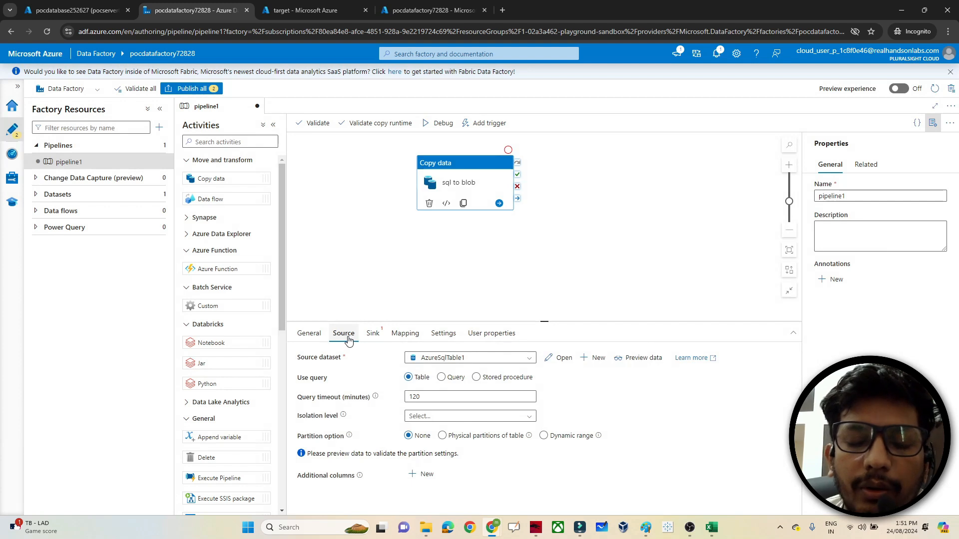
{"action": "left_click", "coordinate": [646, 359]}
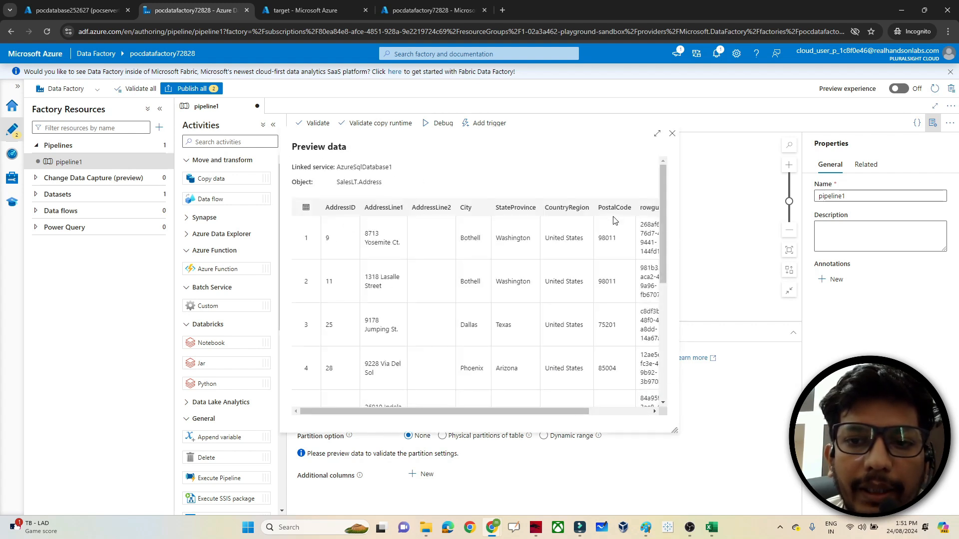
{"action": "left_click_drag", "start_coordinate": [660, 235], "coordinate": [668, 374]}
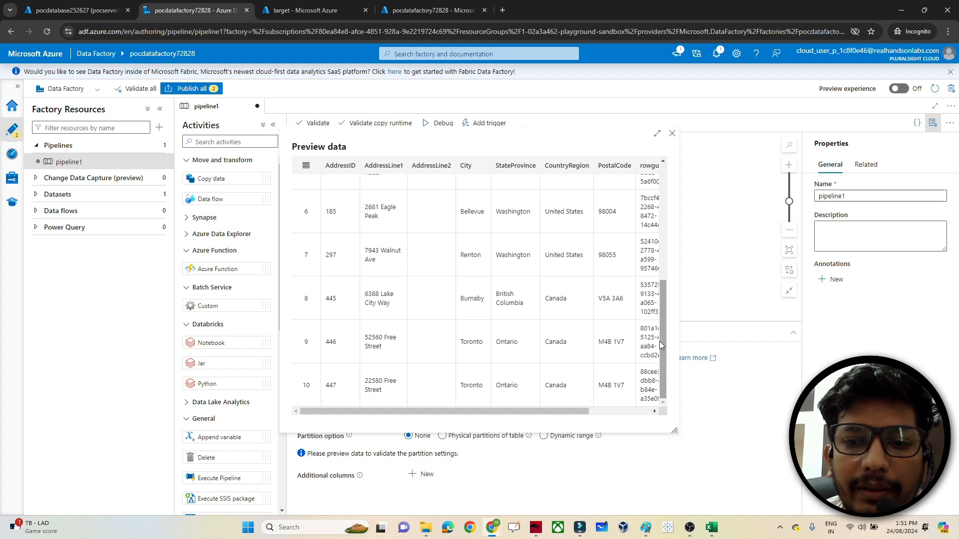
{"action": "left_click_drag", "start_coordinate": [662, 341], "coordinate": [694, 218]}
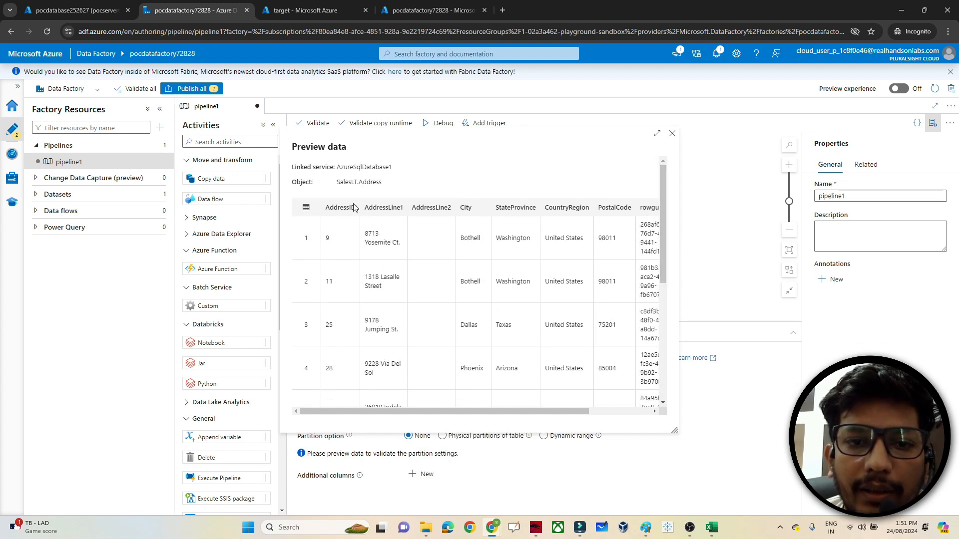
{"action": "left_click", "coordinate": [672, 136]}
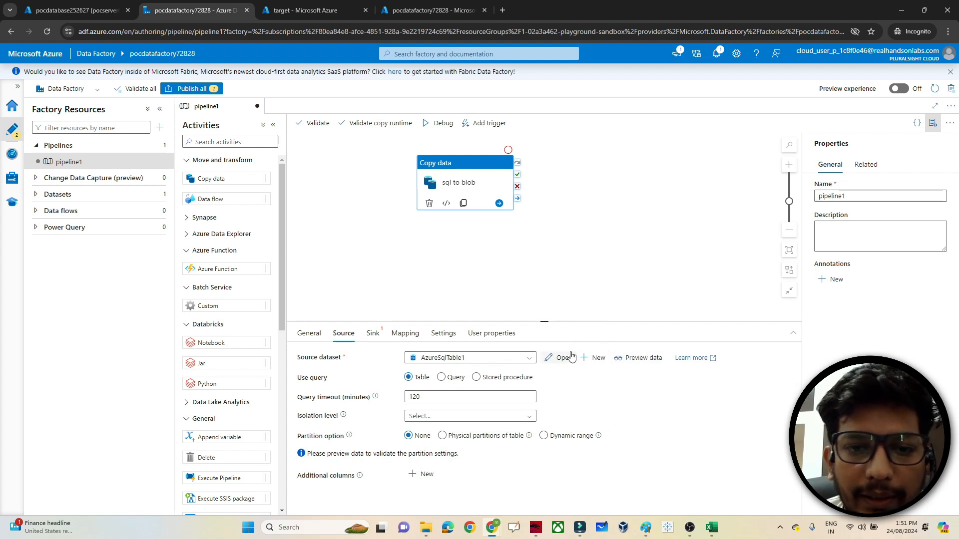
- Add a new Azure Blob Storage sink dataset in DelimitedText format, named DelimitedText1
{"action": "left_click", "coordinate": [374, 335]}
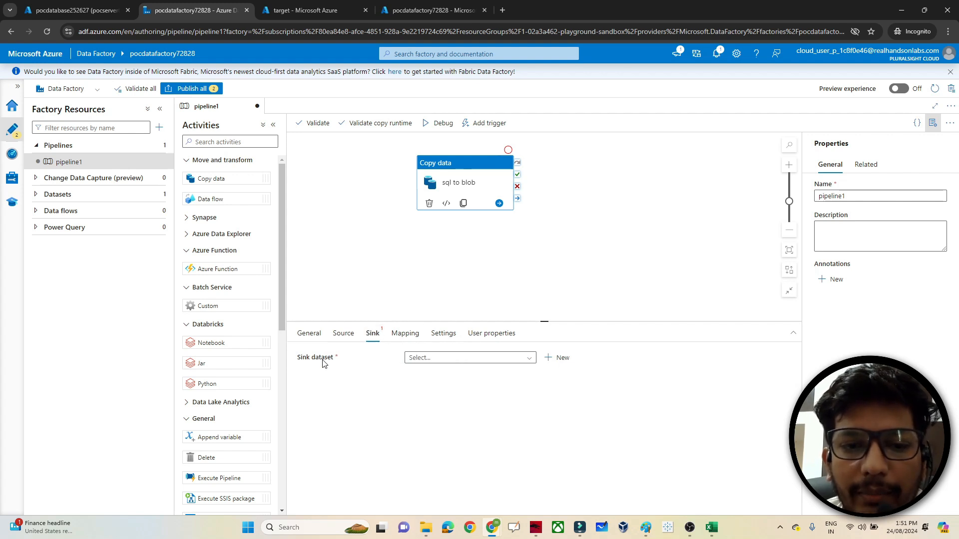
{"action": "left_click", "coordinate": [559, 359]}
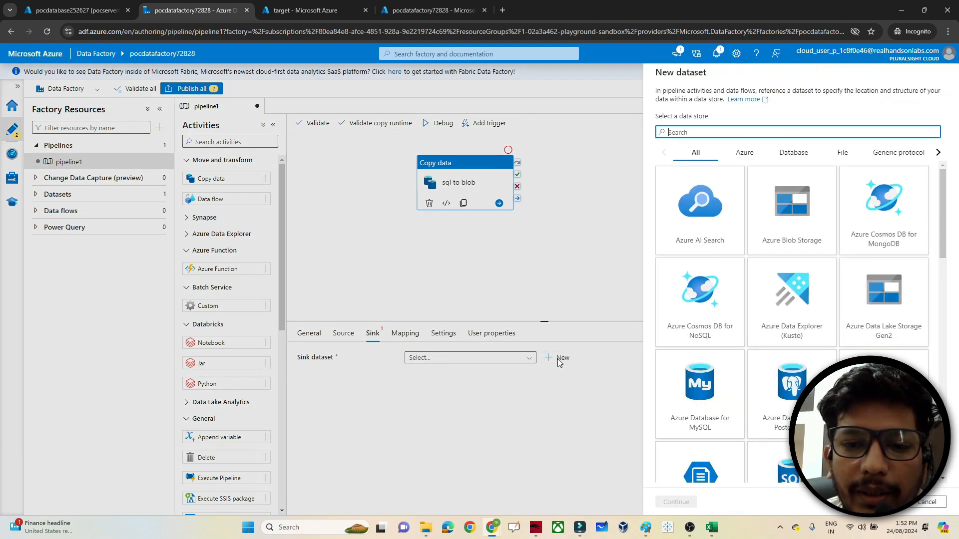
{"action": "left_click", "coordinate": [786, 230]}
{"action": "left_click", "coordinate": [668, 501]}
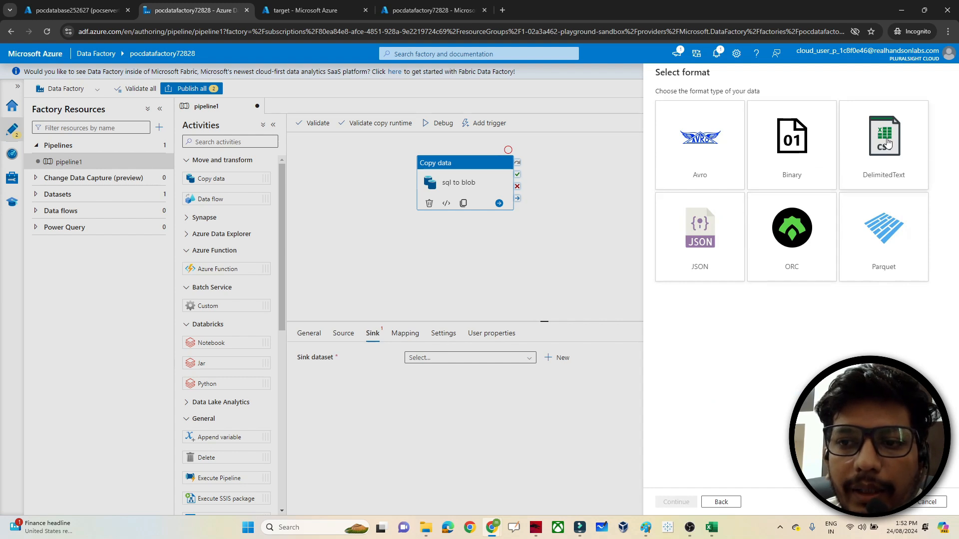
{"action": "left_click", "coordinate": [887, 143]}
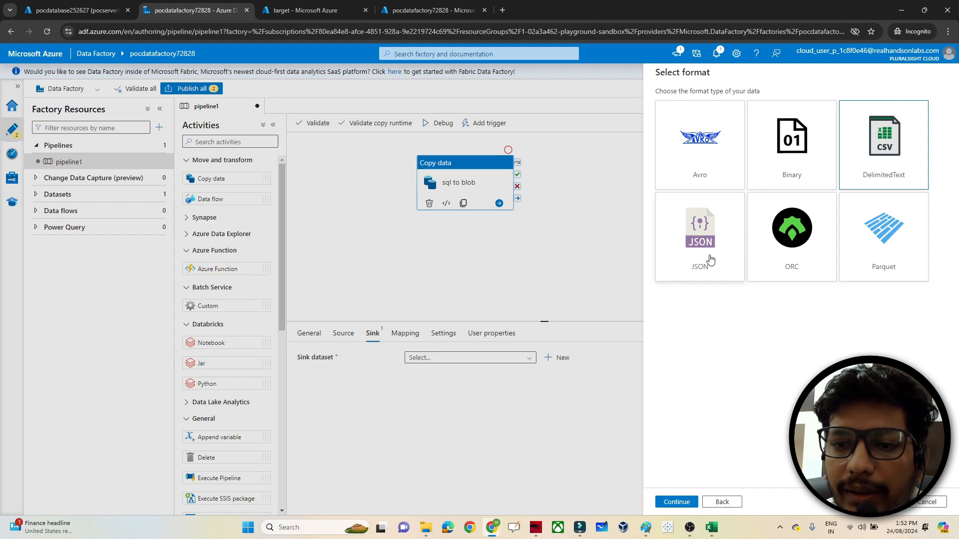
{"action": "double_click", "coordinate": [893, 159]}
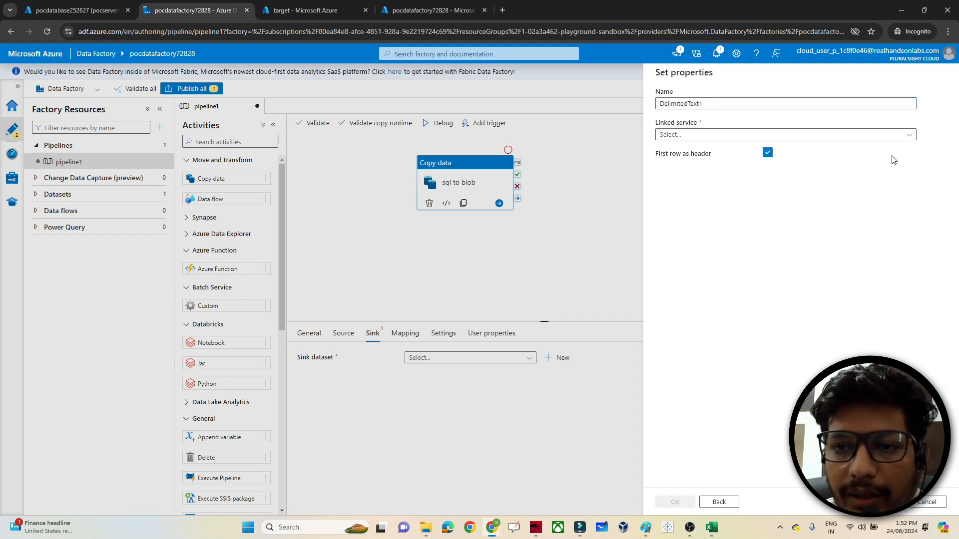
- Create linked service AzureBlobStorage1 for storage account blobstorage0926217 under the lab subscription
{"action": "left_click", "coordinate": [683, 136]}
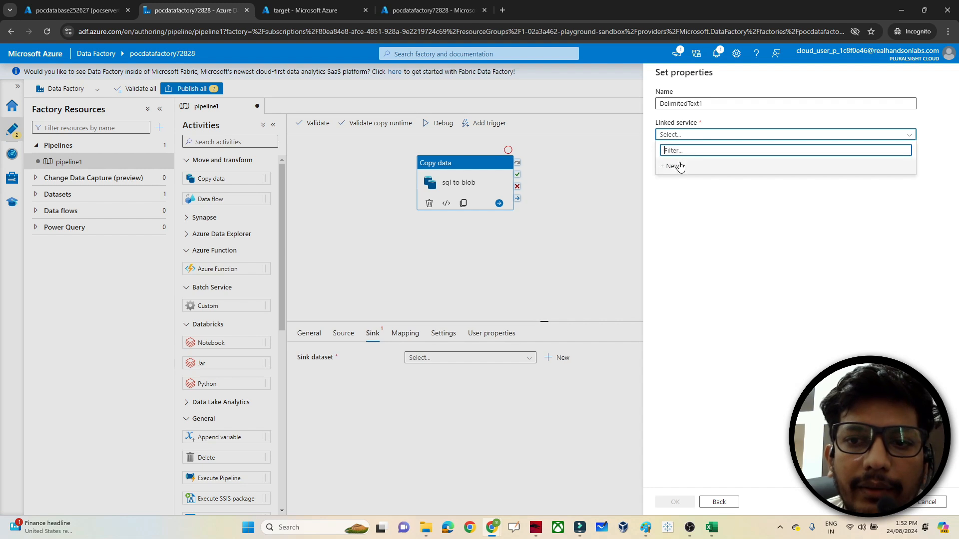
{"action": "left_click", "coordinate": [680, 166]}
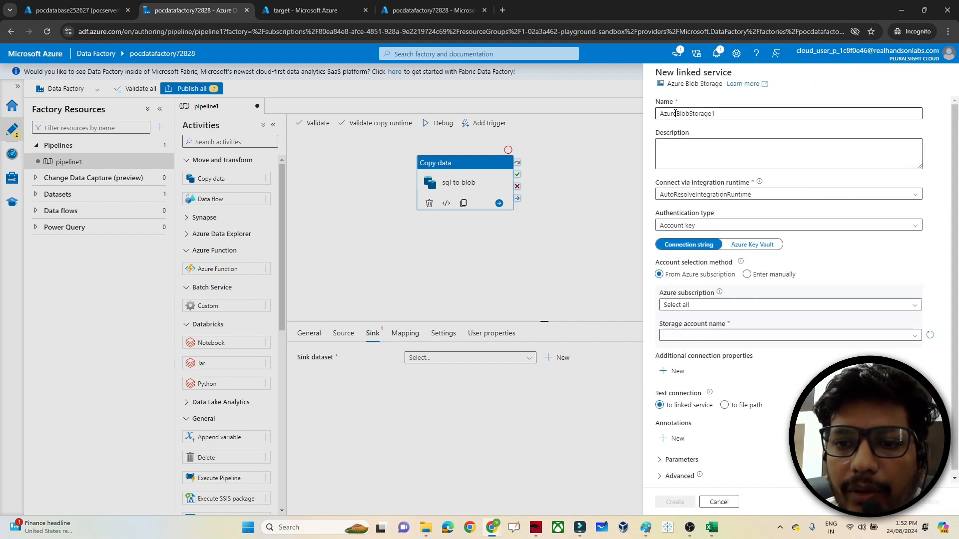
{"action": "left_click", "coordinate": [696, 305]}
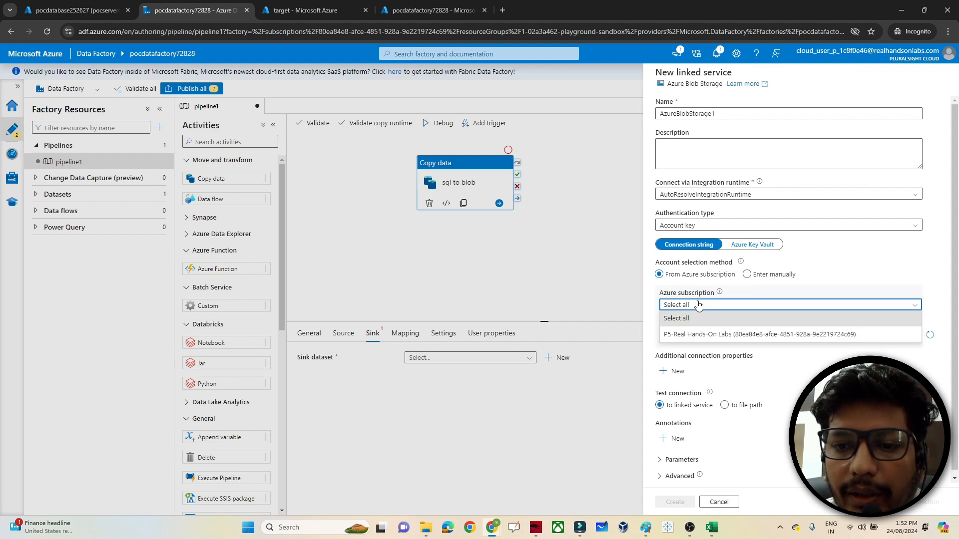
{"action": "left_click", "coordinate": [674, 337]}
{"action": "left_click", "coordinate": [675, 335]}
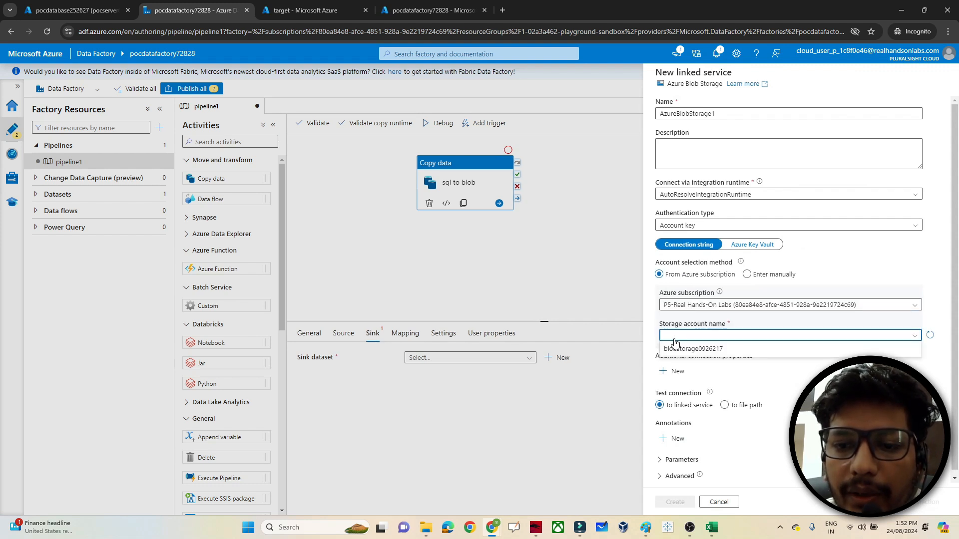
{"action": "left_click", "coordinate": [684, 349]}
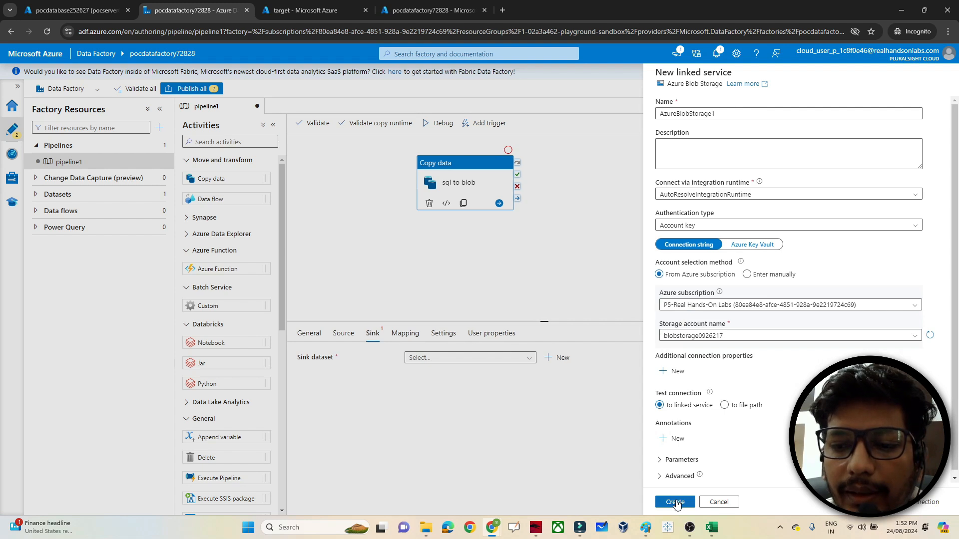
{"action": "left_click", "coordinate": [915, 506]}
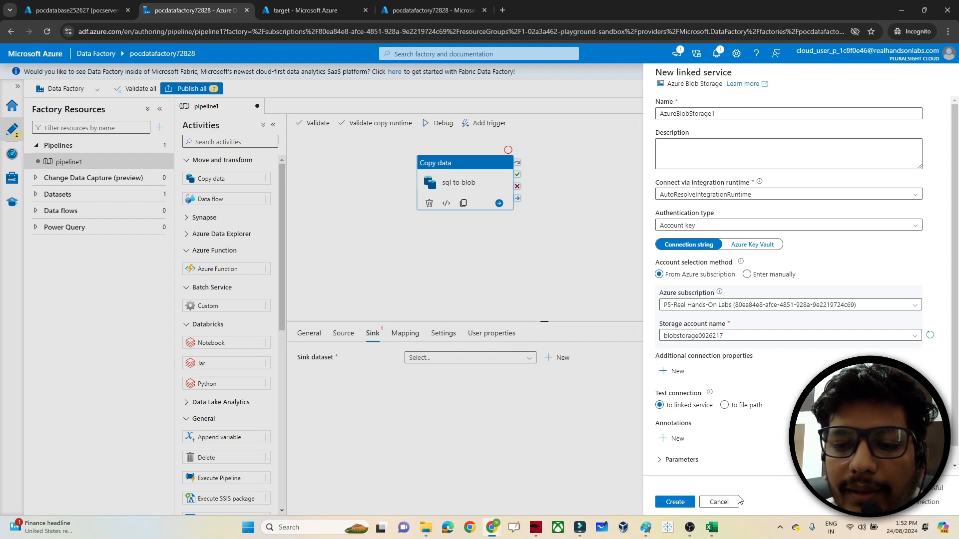
{"action": "left_click", "coordinate": [683, 503]}
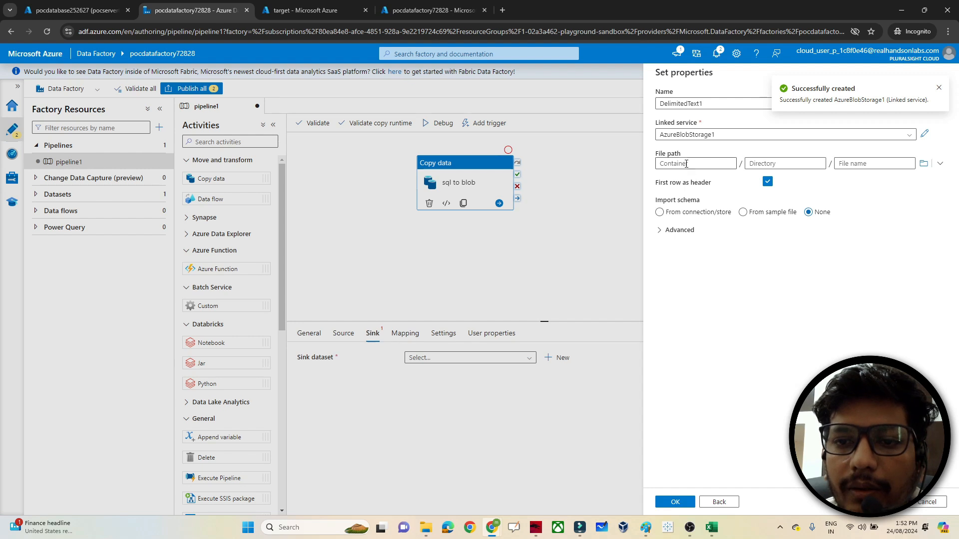
- Set DelimitedText1's file path to the 'target' container and confirm it as the sink dataset
{"action": "left_click", "coordinate": [923, 164]}
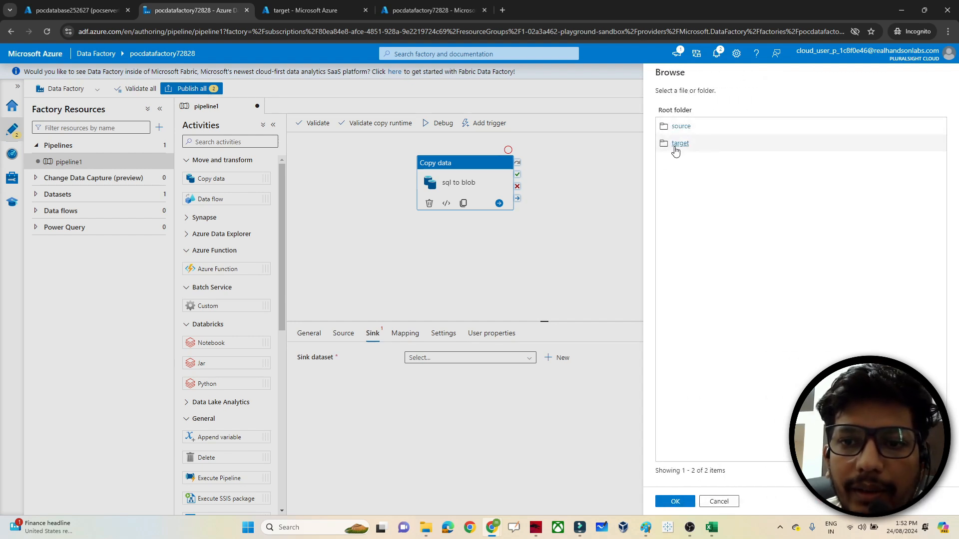
{"action": "left_click", "coordinate": [676, 146]}
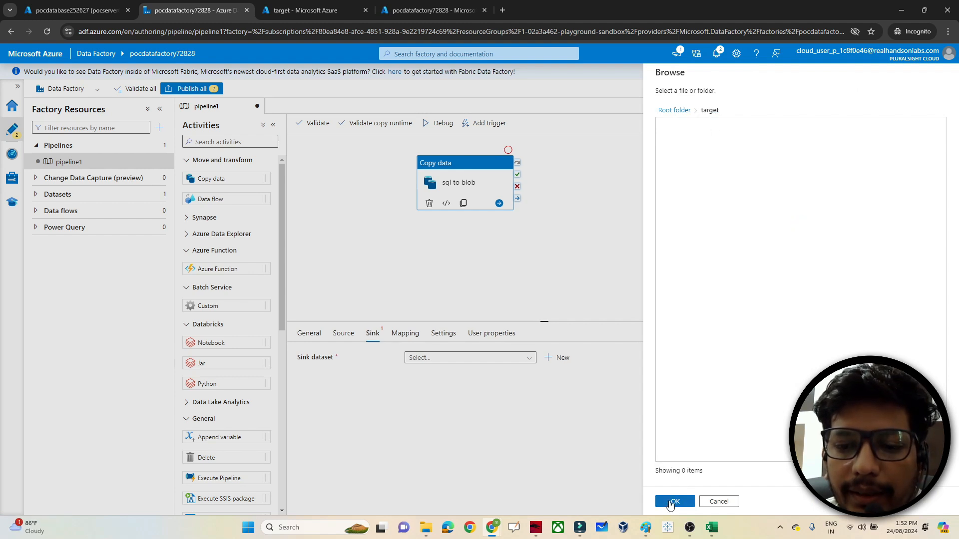
{"action": "left_click", "coordinate": [670, 502]}
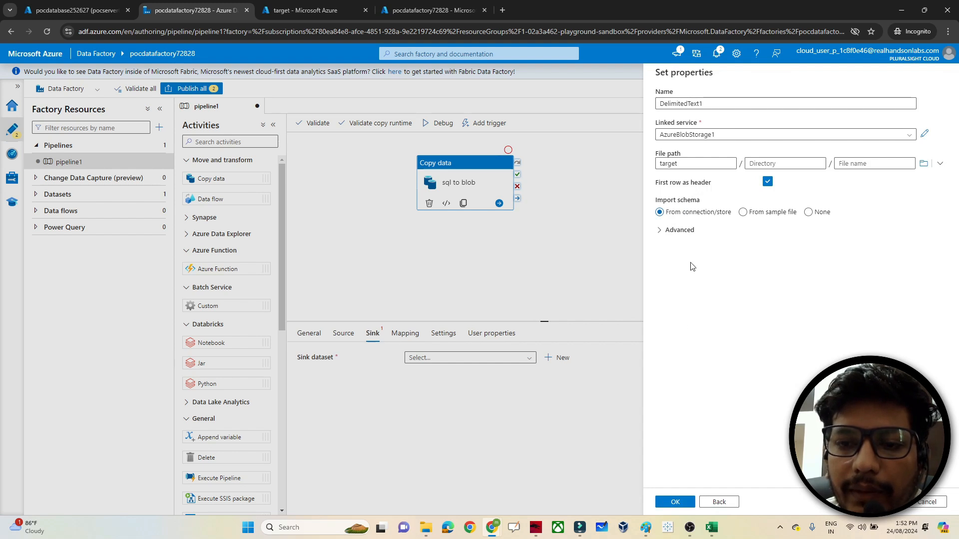
{"action": "left_click", "coordinate": [673, 502]}
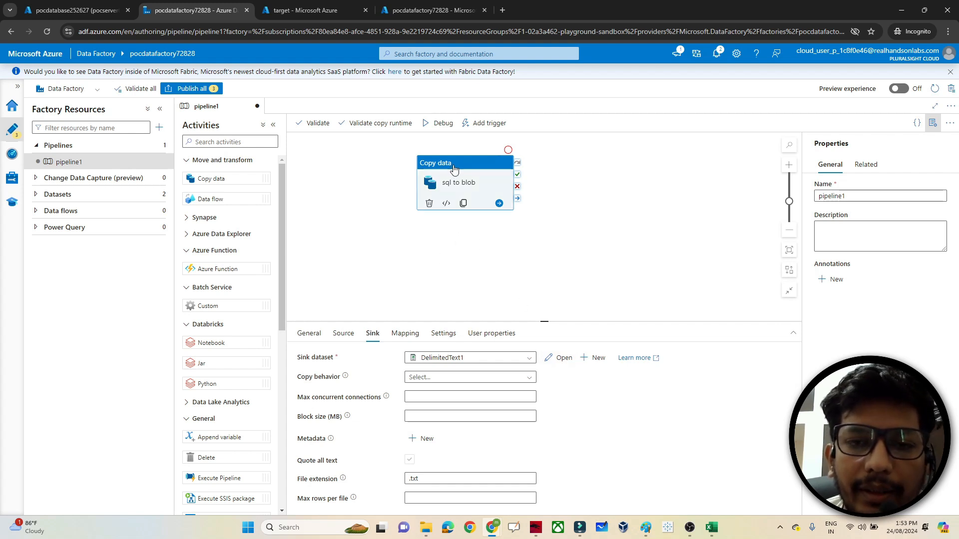
- Review the Source and Sink settings, then publish pipeline1, AzureSqlTable1 and DelimitedText1
{"action": "left_click", "coordinate": [343, 333]}
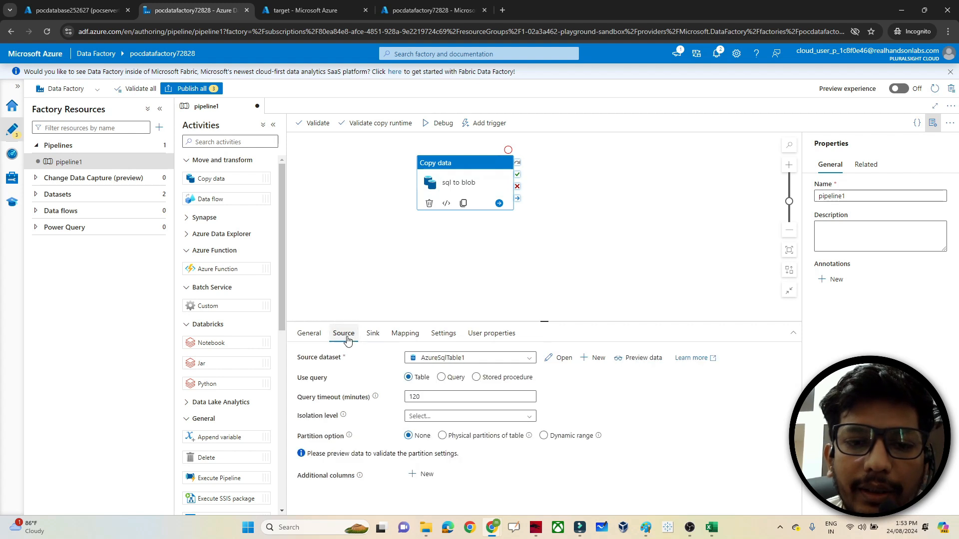
{"action": "left_click", "coordinate": [371, 333]}
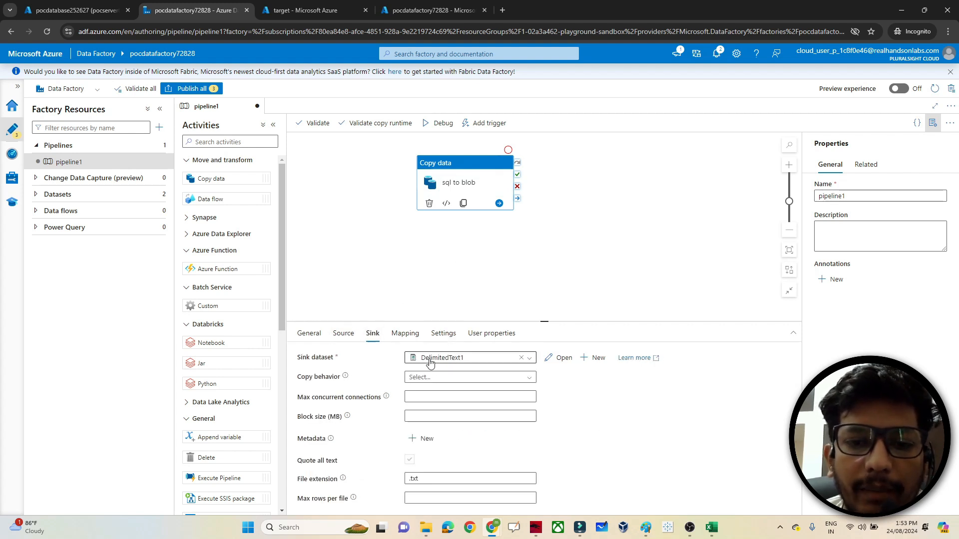
{"action": "left_click", "coordinate": [343, 333]}
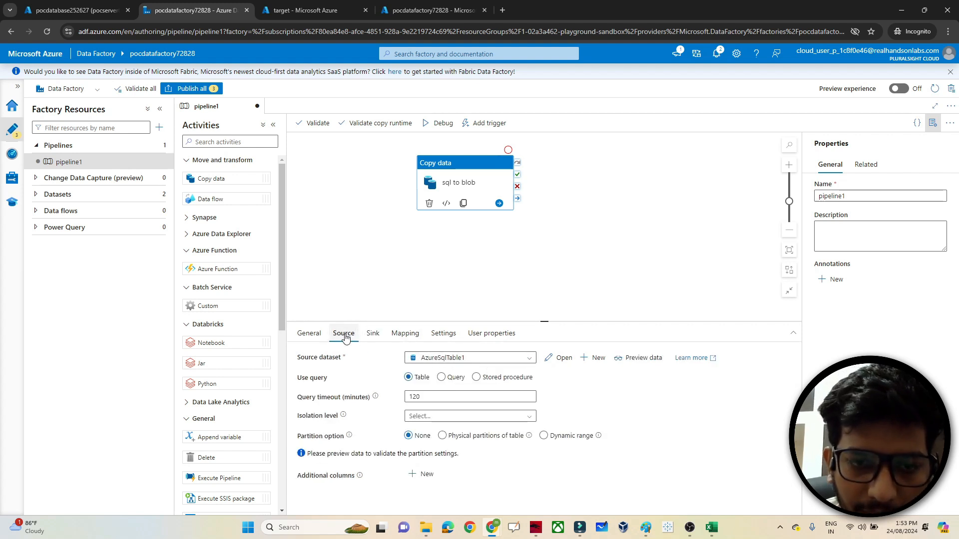
{"action": "left_click", "coordinate": [371, 335]}
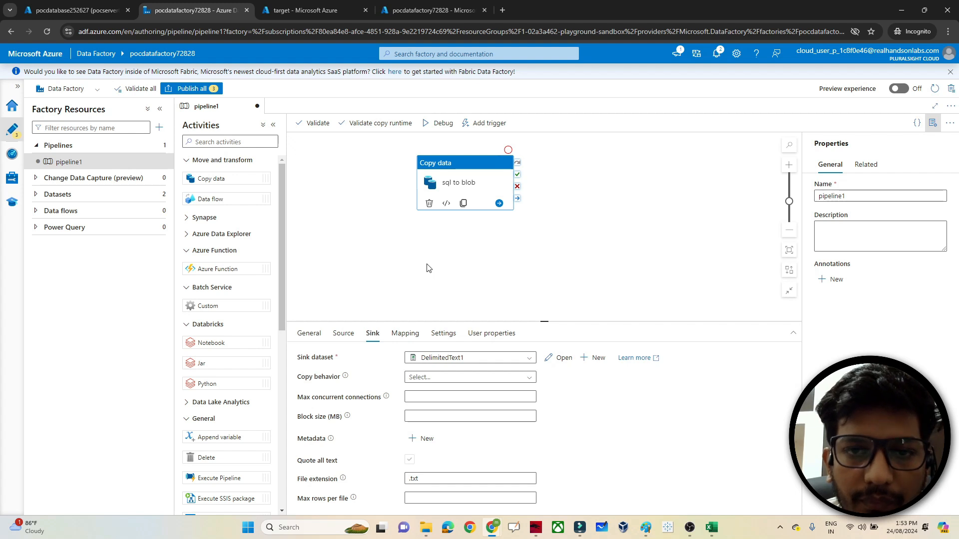
{"action": "left_click", "coordinate": [196, 93]}
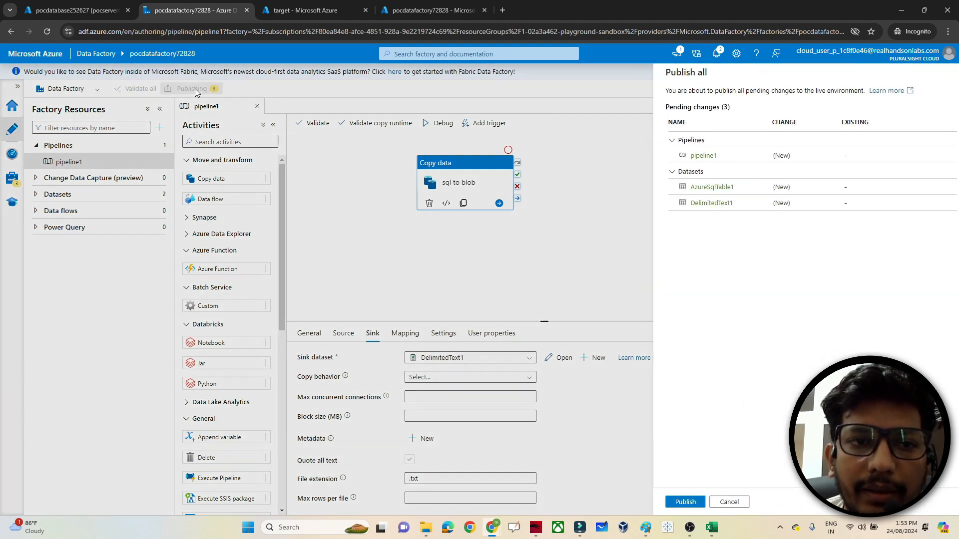
{"action": "left_click", "coordinate": [675, 502]}
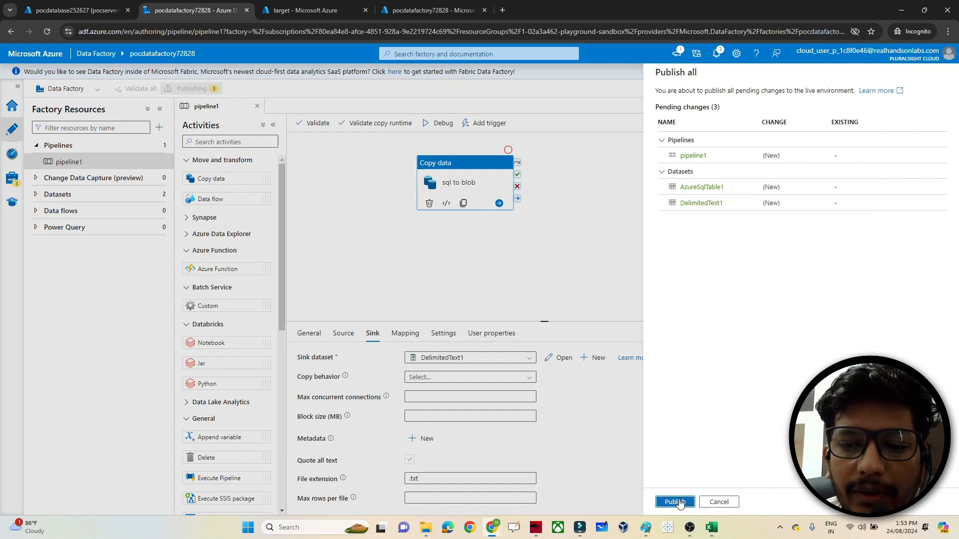
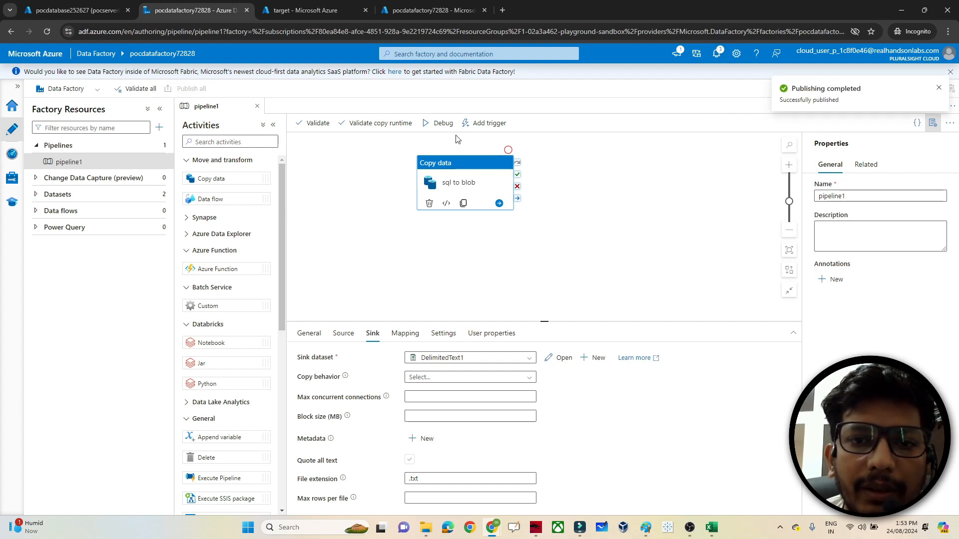
- Trigger pipeline1 to run now with Trigger now and confirm the run
{"action": "left_click", "coordinate": [497, 125]}
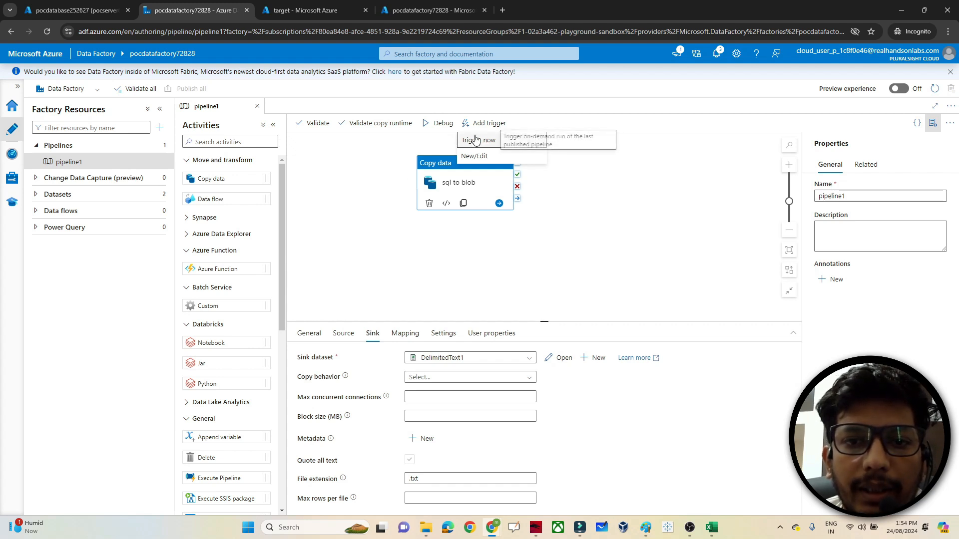
{"action": "left_click", "coordinate": [423, 136]}
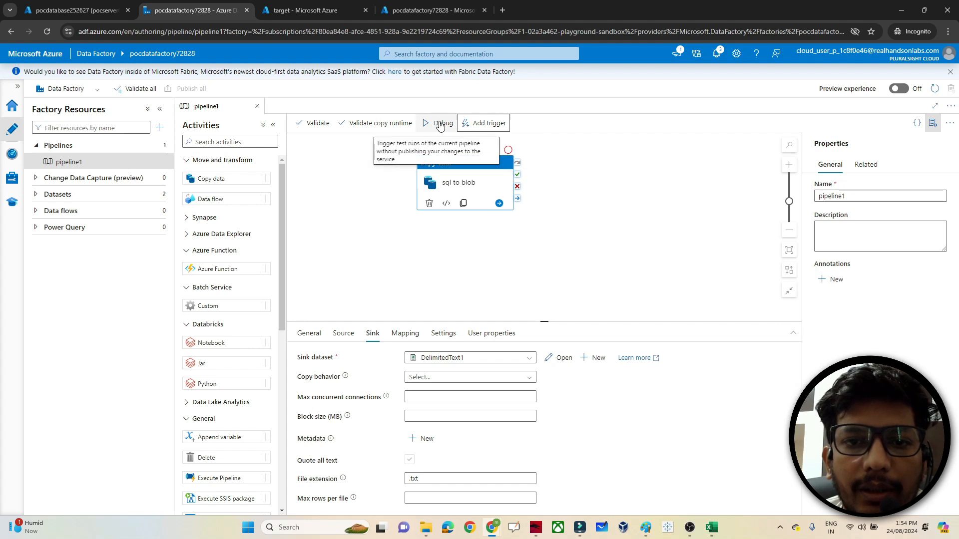
{"action": "left_click", "coordinate": [481, 124]}
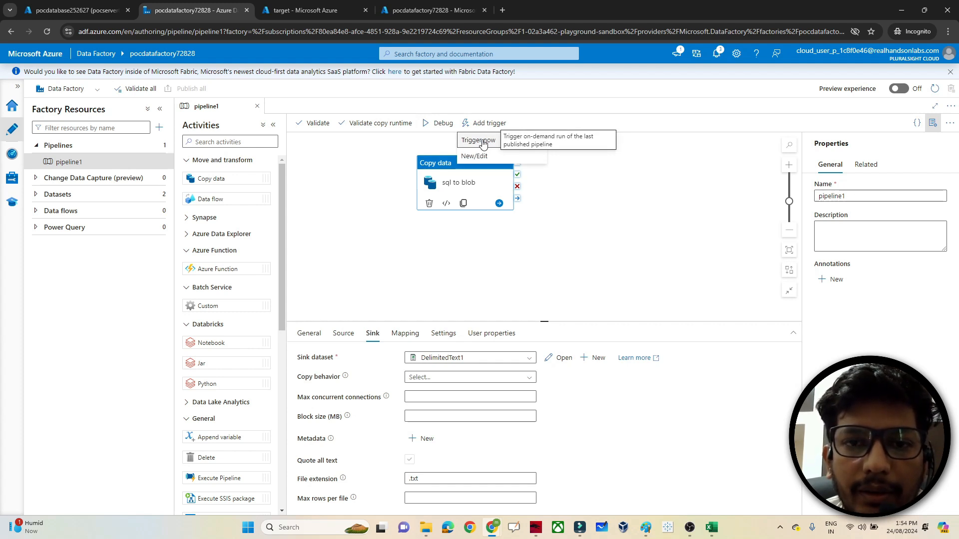
{"action": "left_click", "coordinate": [479, 140]}
{"action": "mouse_move", "coordinate": [690, 528]}
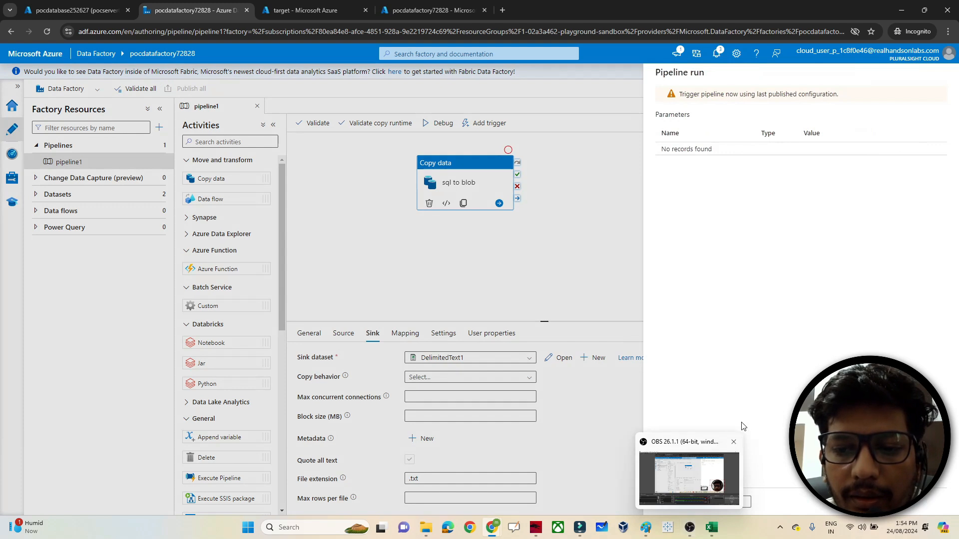
{"action": "left_click", "coordinate": [688, 501]}
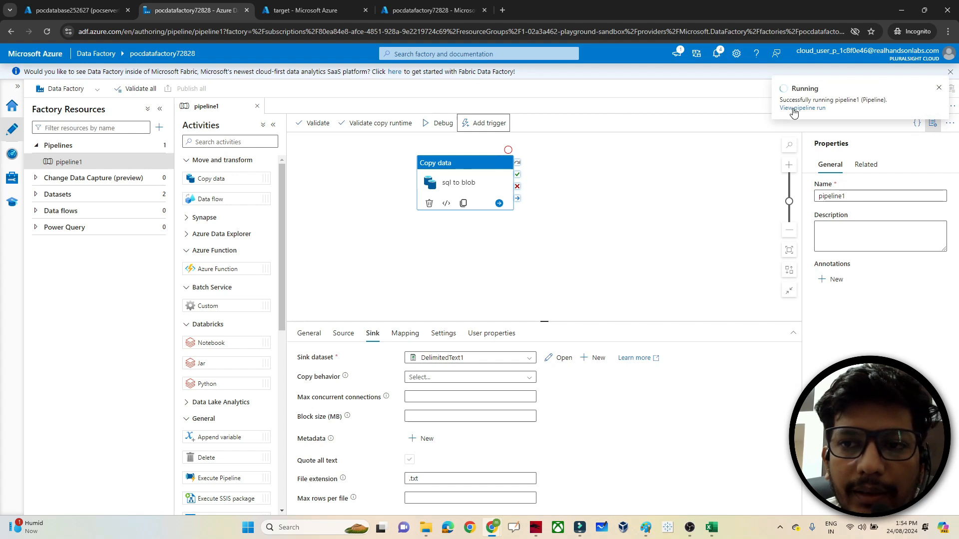
- Refresh Monitor's pipeline runs until pipeline1 shows Succeeded, then go to the target container tab
{"action": "left_click", "coordinate": [12, 155]}
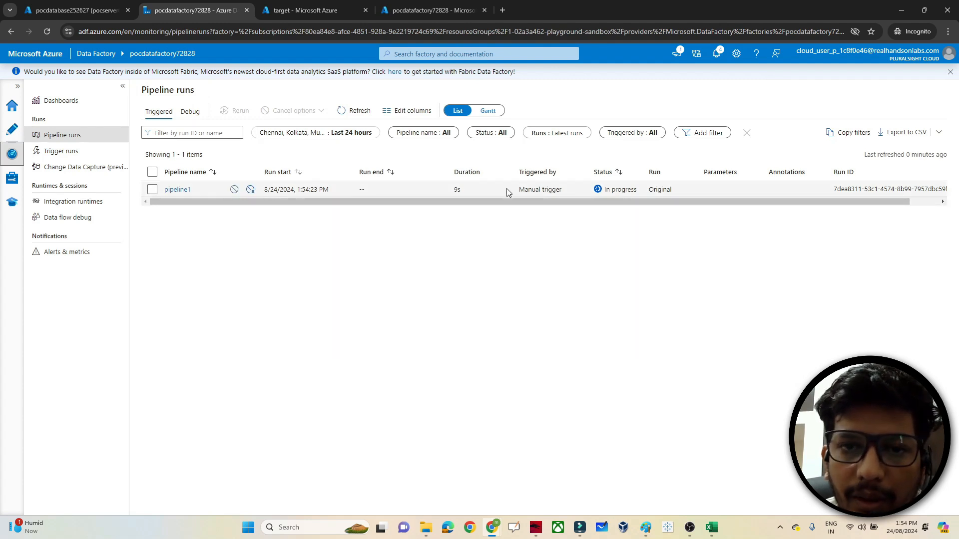
{"action": "mouse_move", "coordinate": [223, 196]}
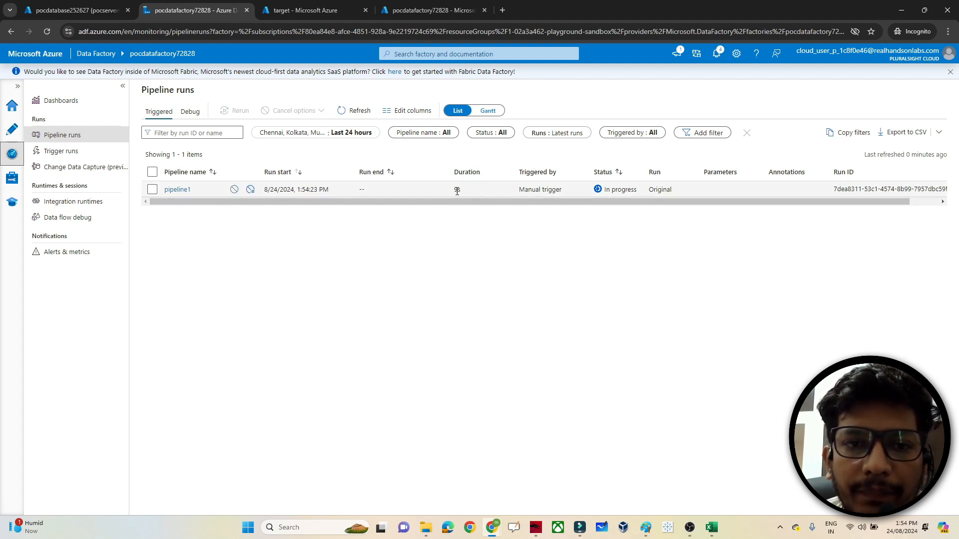
{"action": "left_click", "coordinate": [352, 111]}
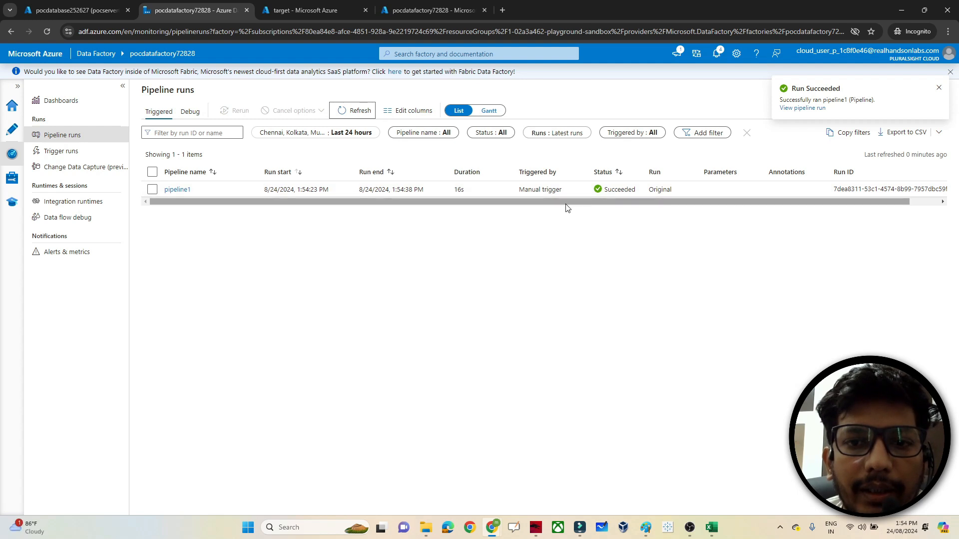
{"action": "left_click", "coordinate": [315, 4]}
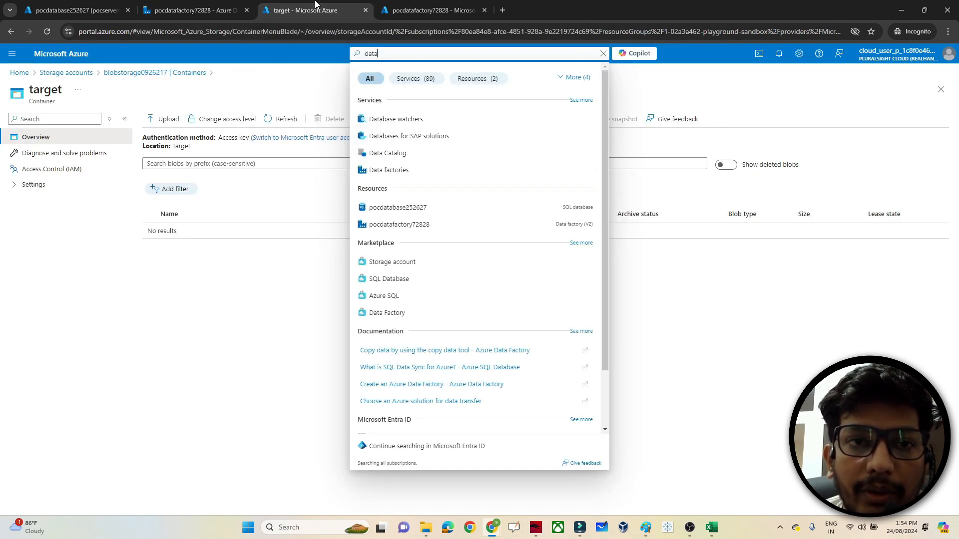
- Open SalesLT.Address.txt in the target container and view its contents highlighted as Csv
{"action": "left_click", "coordinate": [159, 74]}
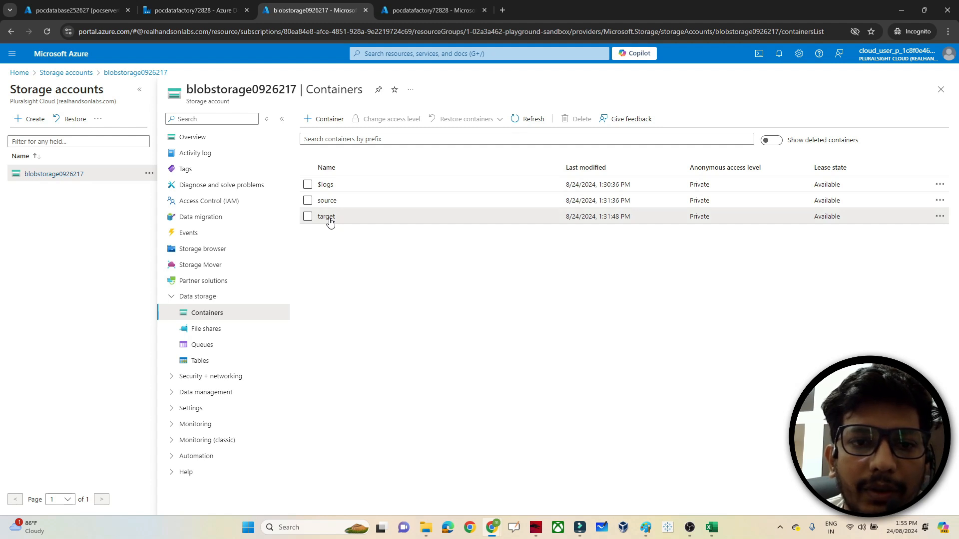
{"action": "left_click", "coordinate": [327, 217]}
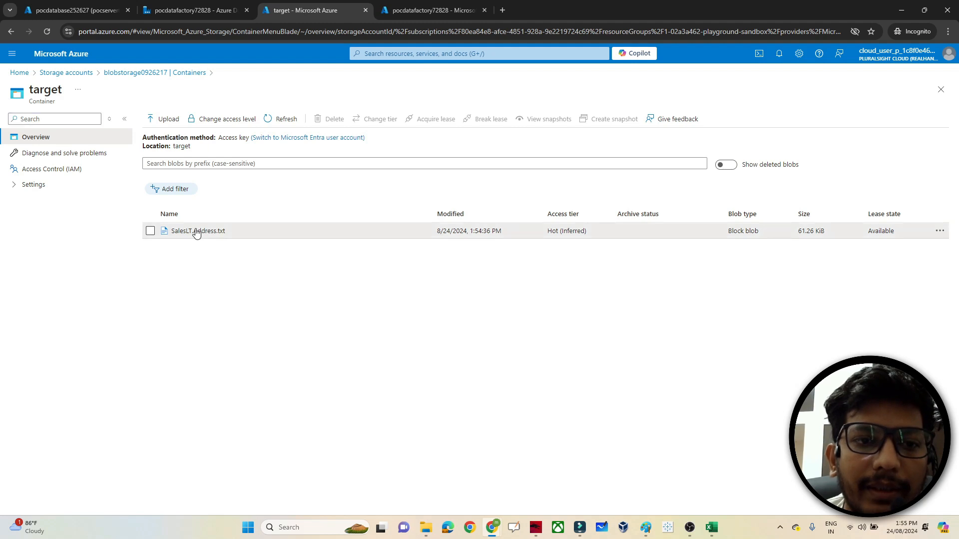
{"action": "left_click", "coordinate": [196, 231]}
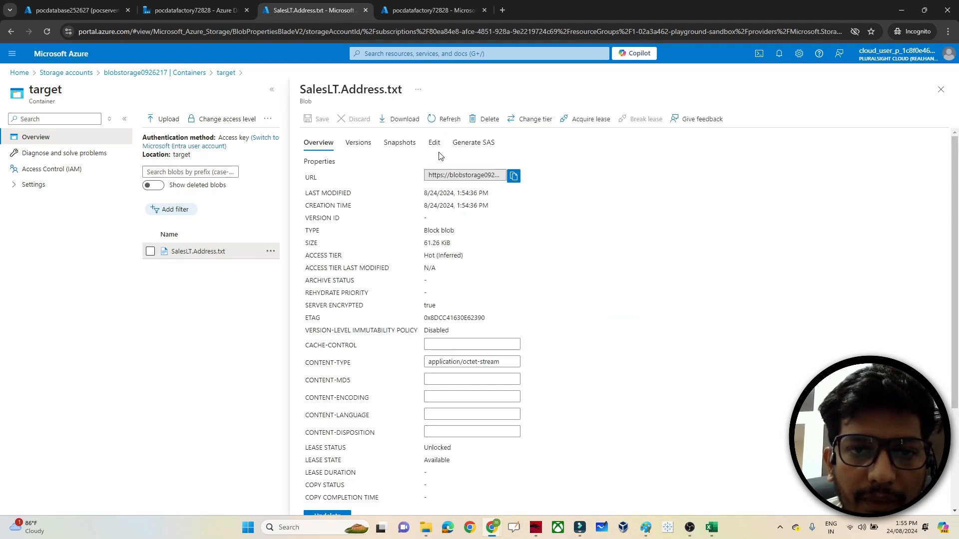
{"action": "left_click", "coordinate": [434, 144]}
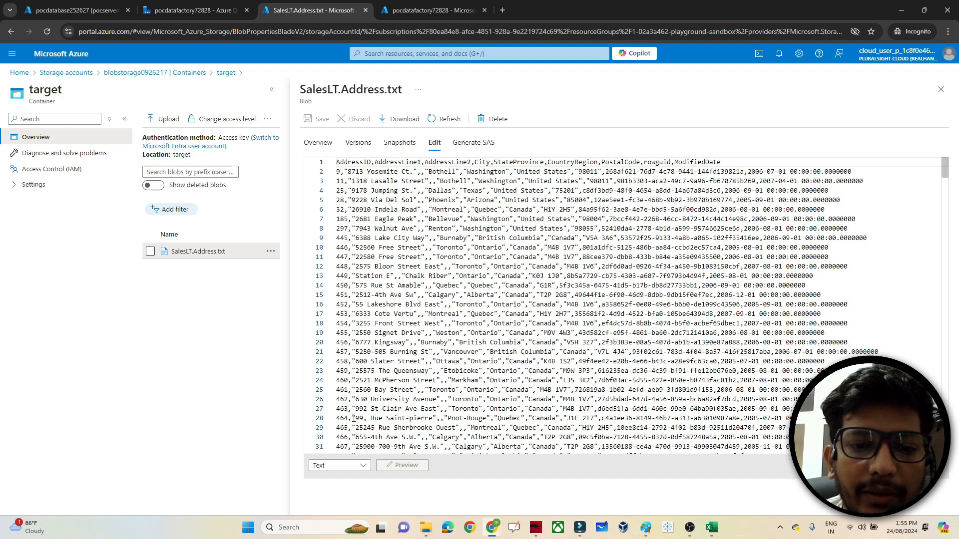
{"action": "left_click", "coordinate": [352, 467]}
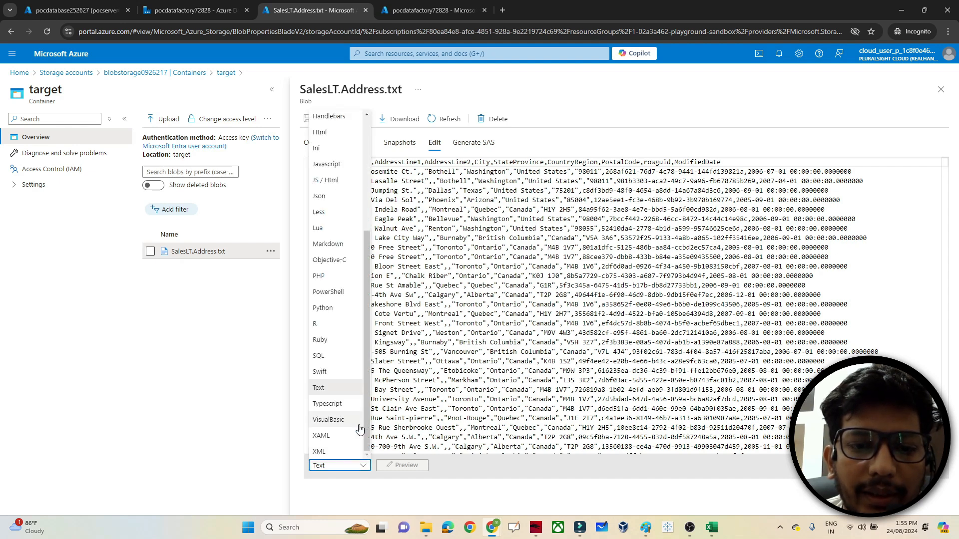
{"action": "left_click_drag", "start_coordinate": [367, 420], "coordinate": [356, 324]}
{"action": "left_click", "coordinate": [337, 204]}
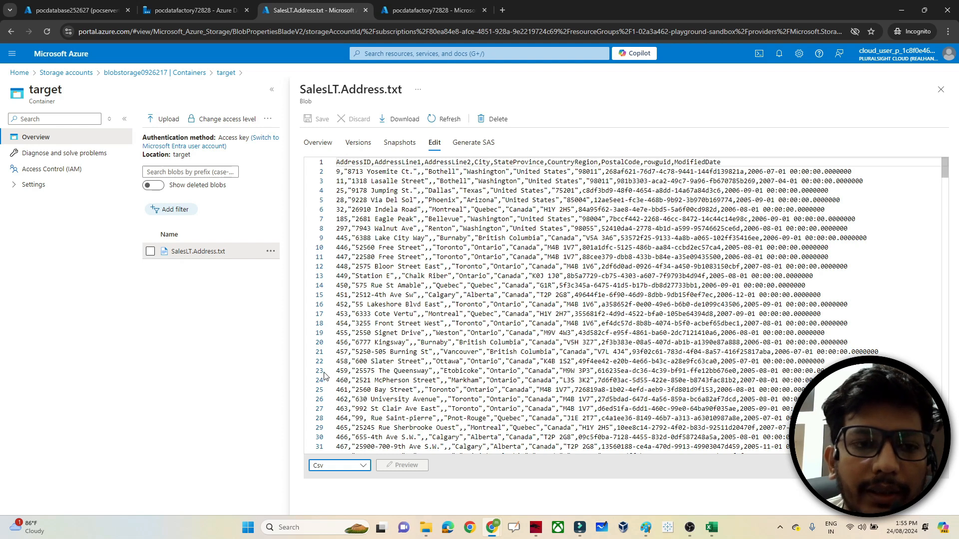
{"action": "left_click", "coordinate": [196, 9]}
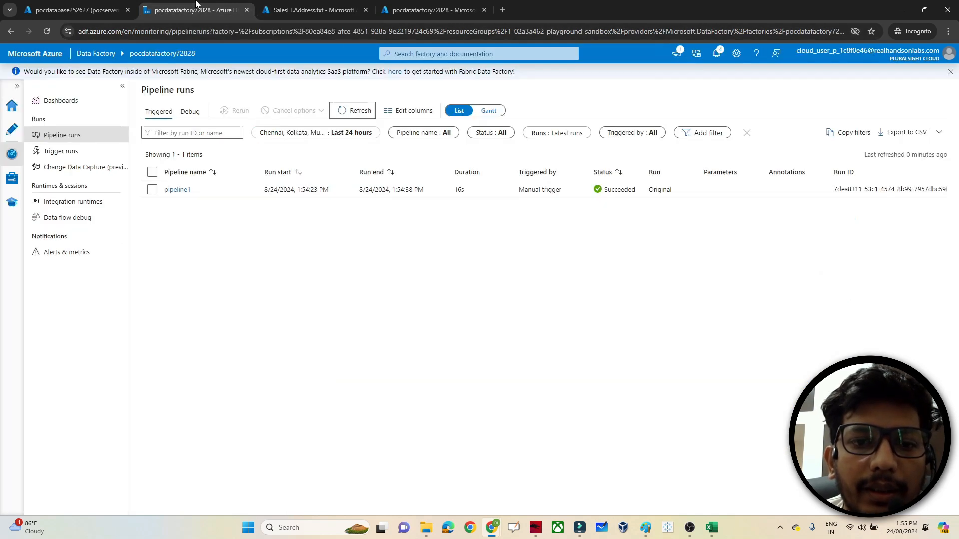
- Review the sql to blob activity's Sink, Mapping, Settings, User properties and General tabs
{"action": "left_click", "coordinate": [12, 130]}
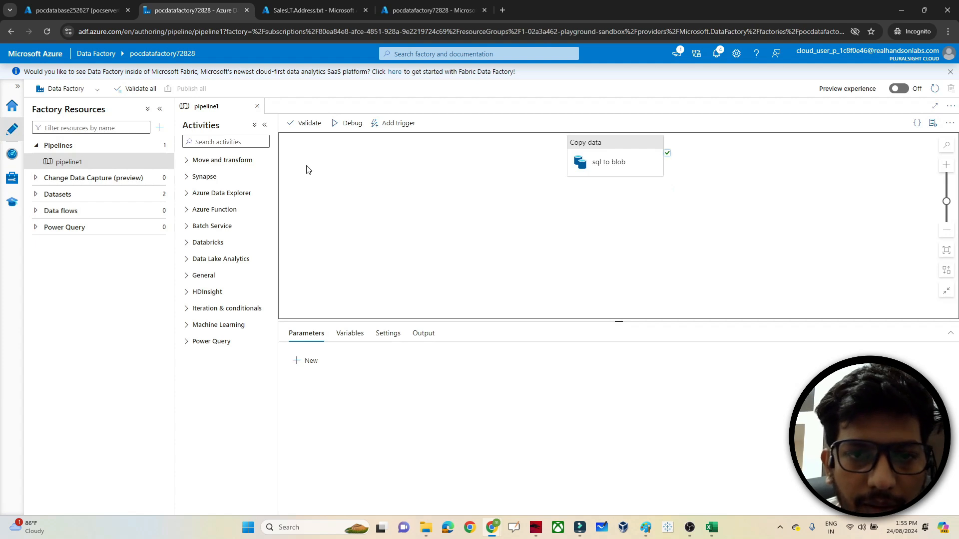
{"action": "left_click", "coordinate": [595, 145]}
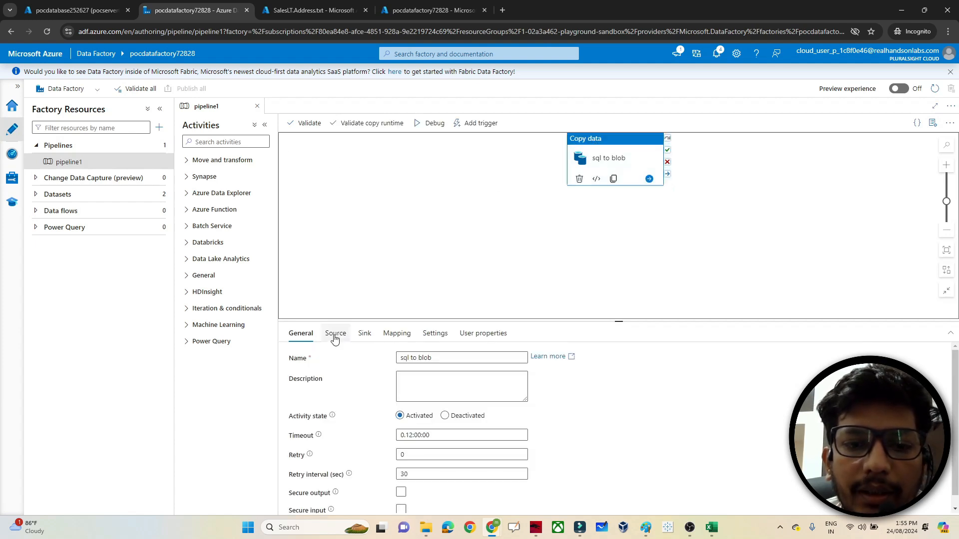
{"action": "left_click", "coordinate": [364, 335]}
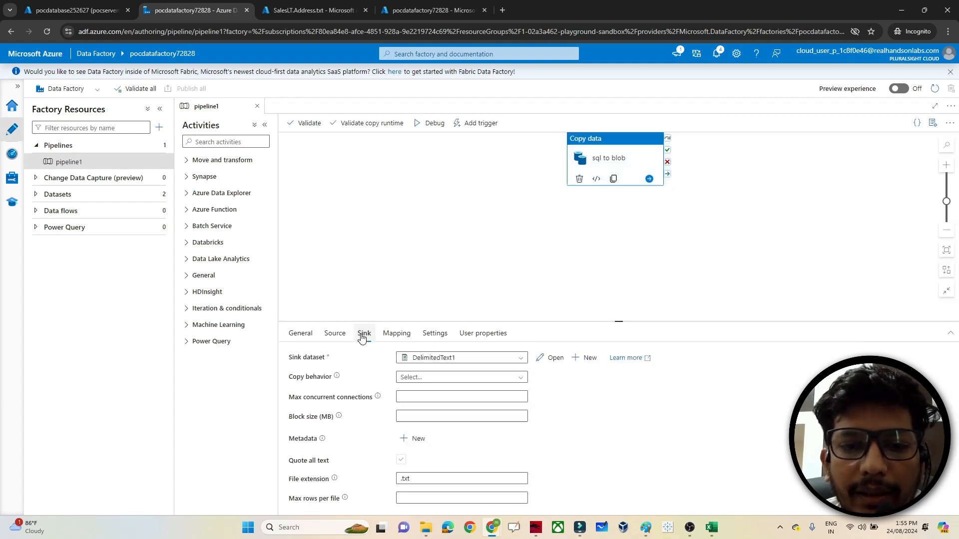
{"action": "left_click", "coordinate": [410, 333]}
{"action": "left_click", "coordinate": [437, 334]}
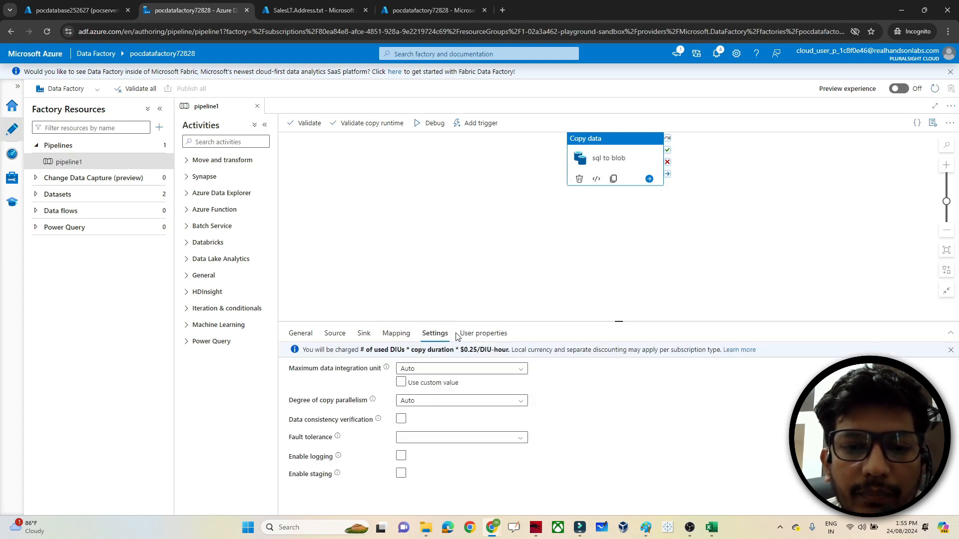
{"action": "left_click", "coordinate": [485, 334]}
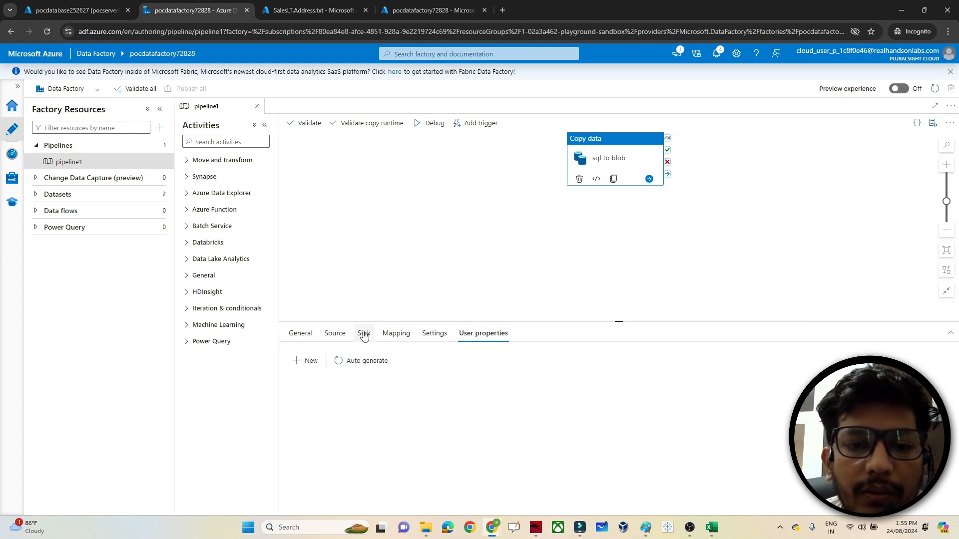
{"action": "left_click", "coordinate": [301, 334]}
{"action": "left_click", "coordinate": [330, 210]}
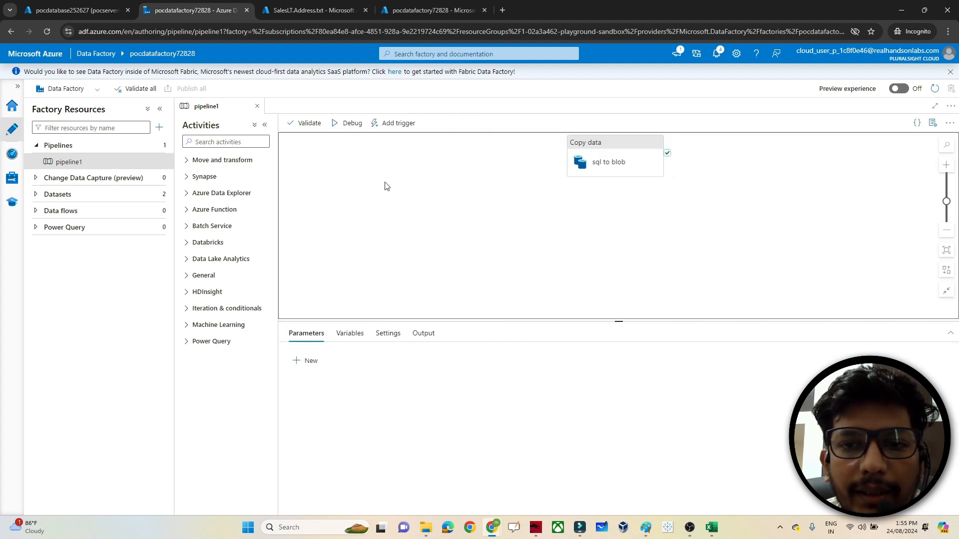
{"action": "left_click", "coordinate": [608, 142]}
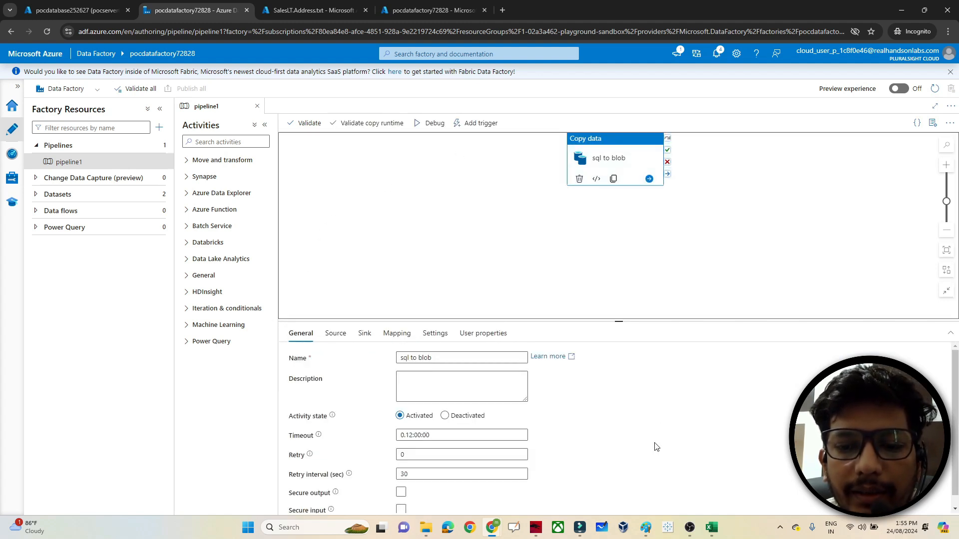
- Check the run status in Monitor, then reselect the sql to blob activity in pipeline1
{"action": "left_click", "coordinate": [10, 155]}
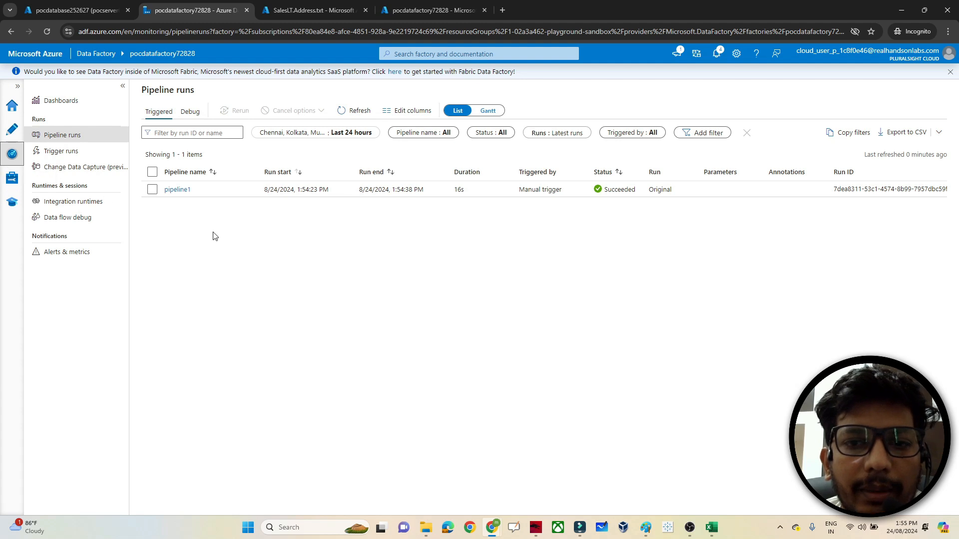
{"action": "left_click", "coordinate": [7, 133]}
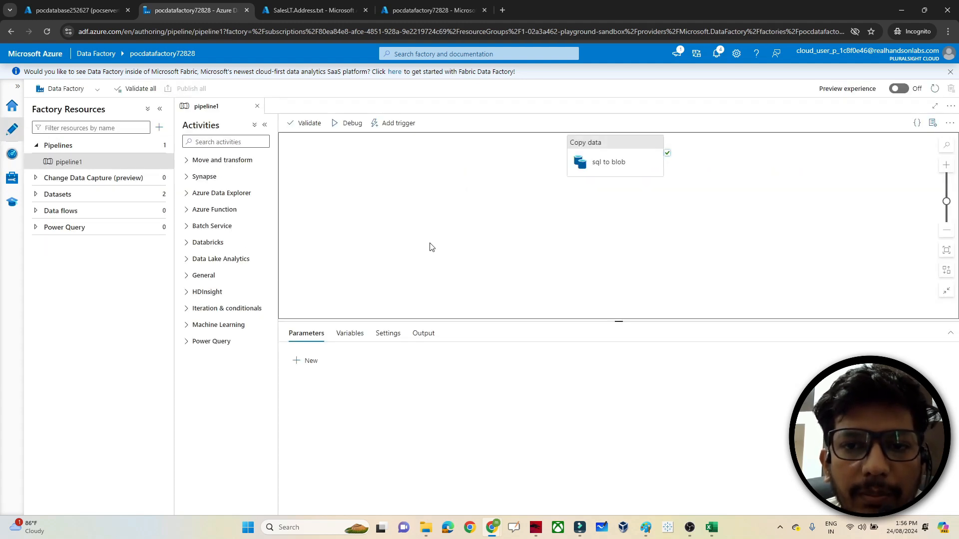
{"action": "left_click", "coordinate": [600, 143]}
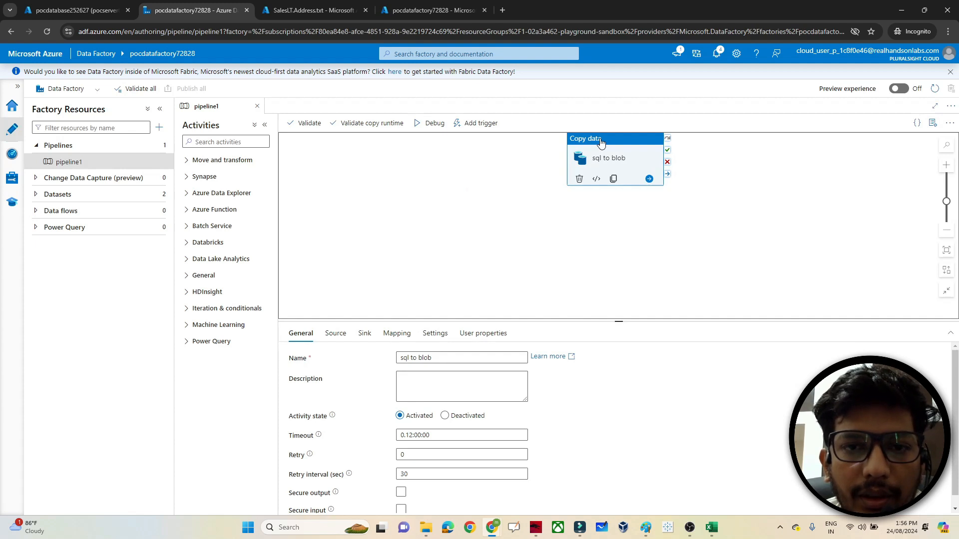
- Start a new Schedule trigger for pipeline1, inspecting its start date and minute recurrence
{"action": "left_click", "coordinate": [485, 127]}
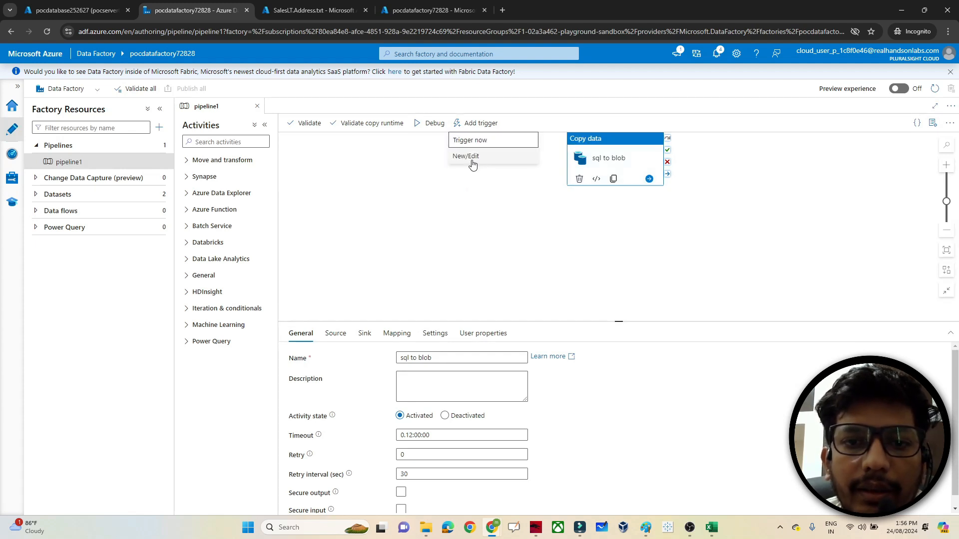
{"action": "left_click", "coordinate": [472, 158]}
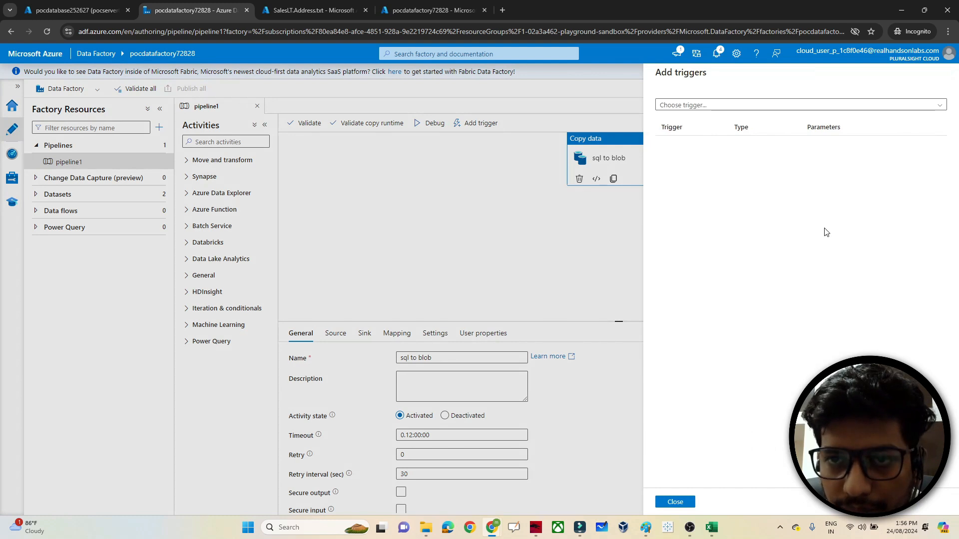
{"action": "left_click", "coordinate": [687, 106]}
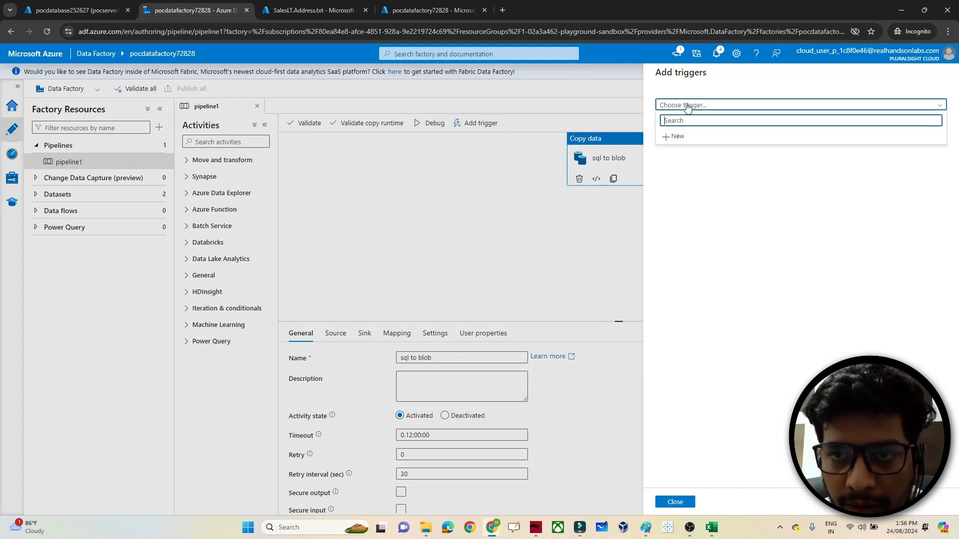
{"action": "left_click", "coordinate": [676, 136]}
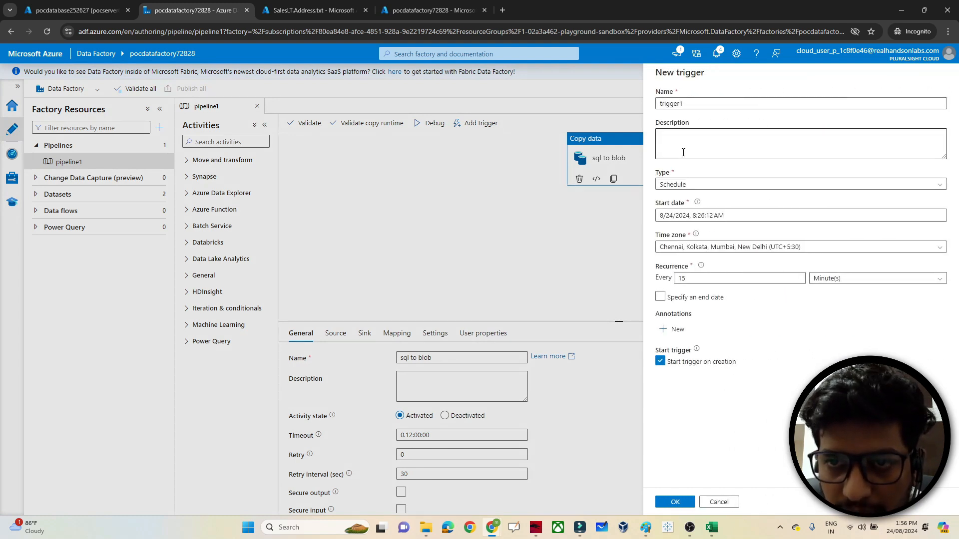
{"action": "left_click", "coordinate": [680, 185]}
{"action": "left_click", "coordinate": [680, 184]}
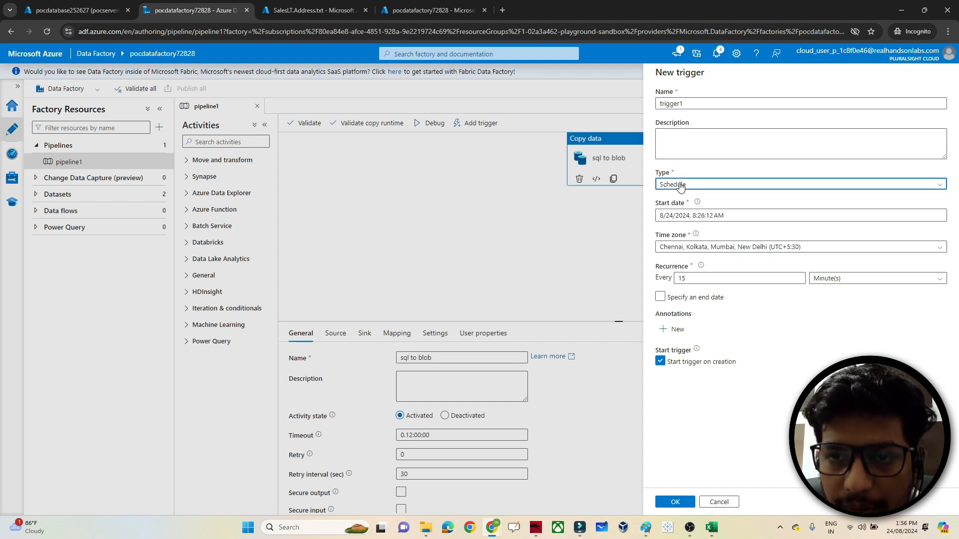
{"action": "left_click", "coordinate": [676, 216]}
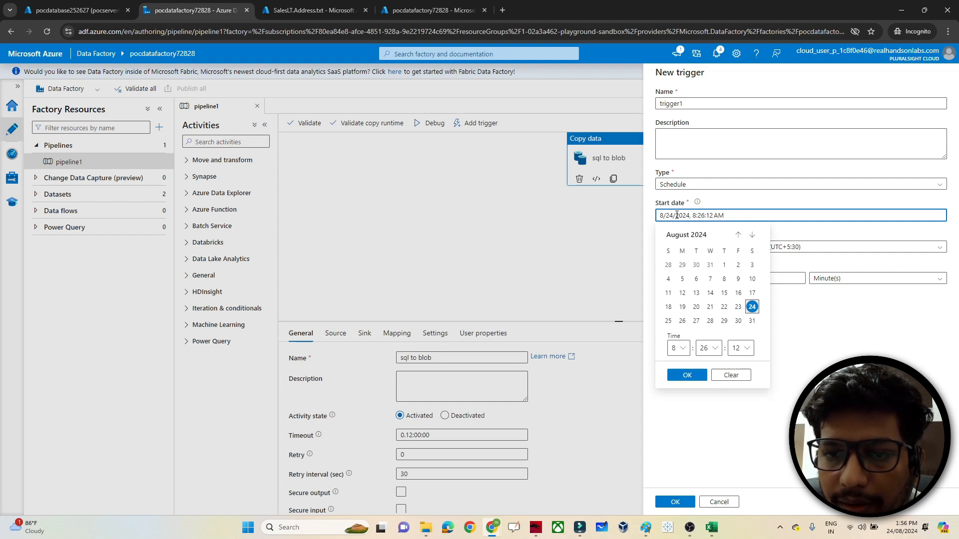
{"action": "left_click", "coordinate": [832, 231]}
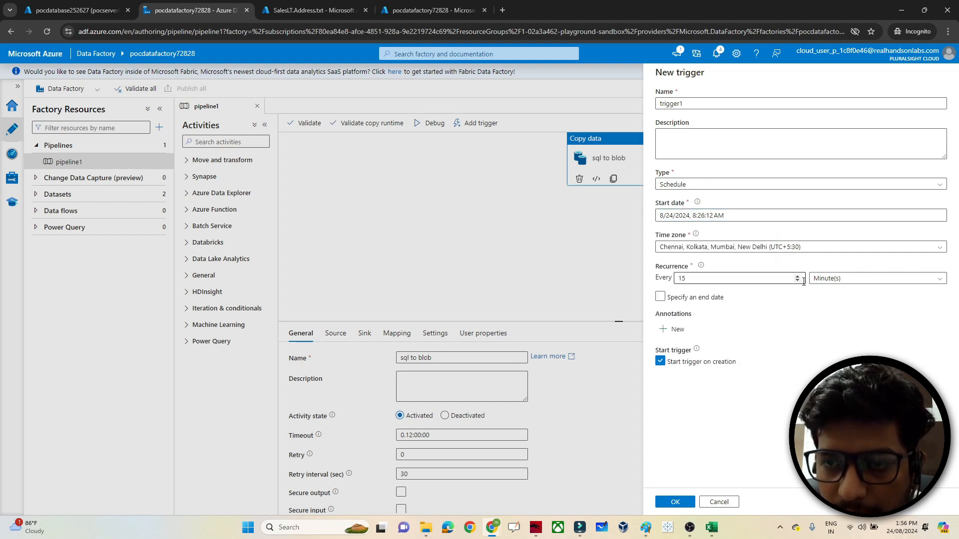
{"action": "left_click", "coordinate": [826, 281]}
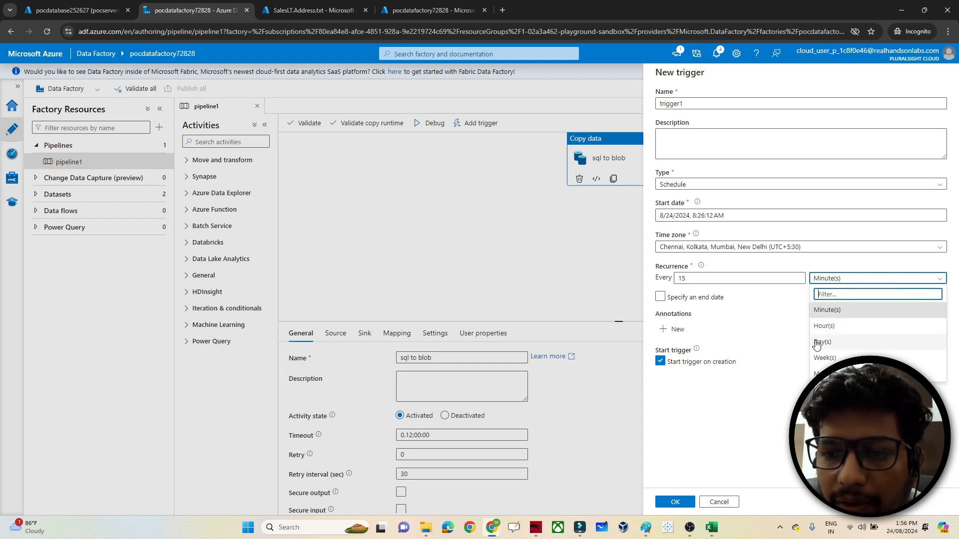
{"action": "left_click", "coordinate": [768, 305]}
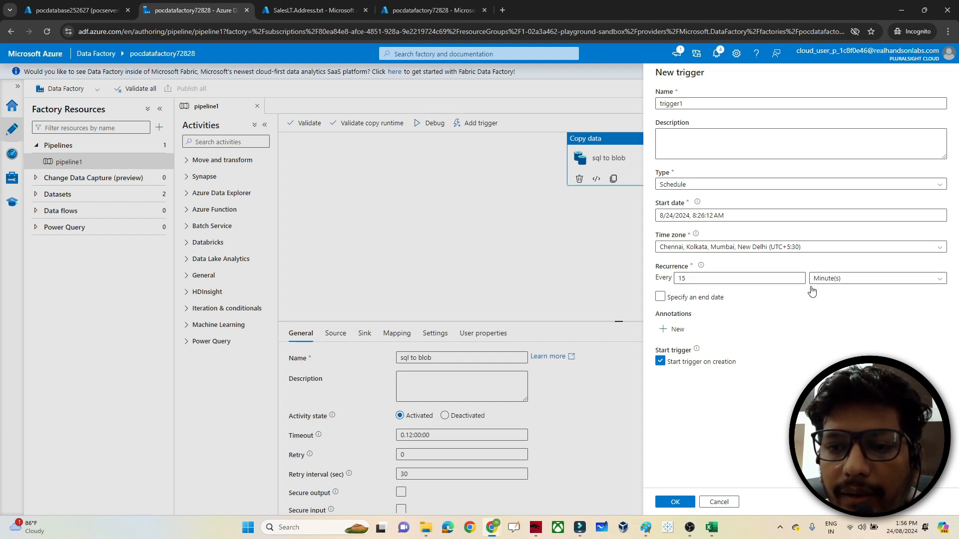
- Cancel the new trigger, discard its settings, and close the Add triggers pane
{"action": "left_click", "coordinate": [723, 501]}
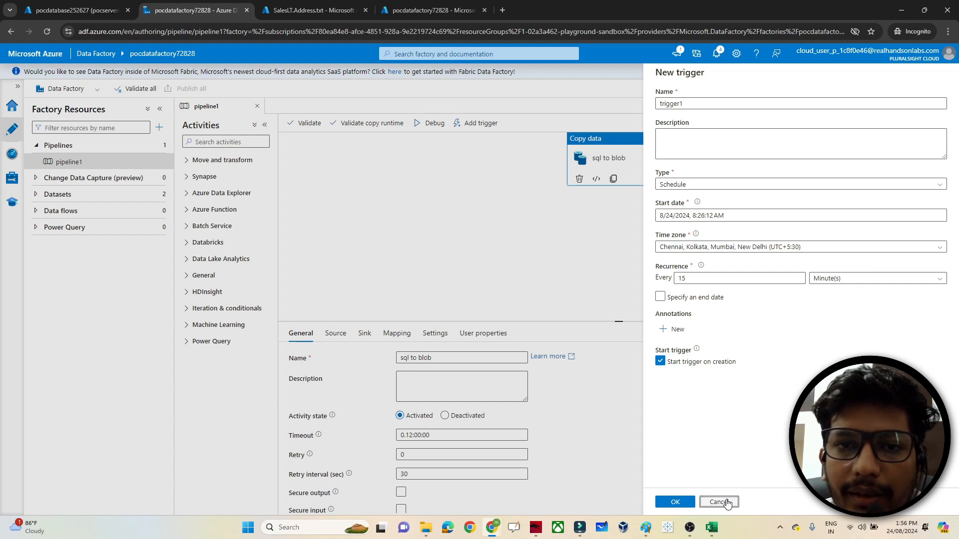
{"action": "left_click", "coordinate": [433, 309]}
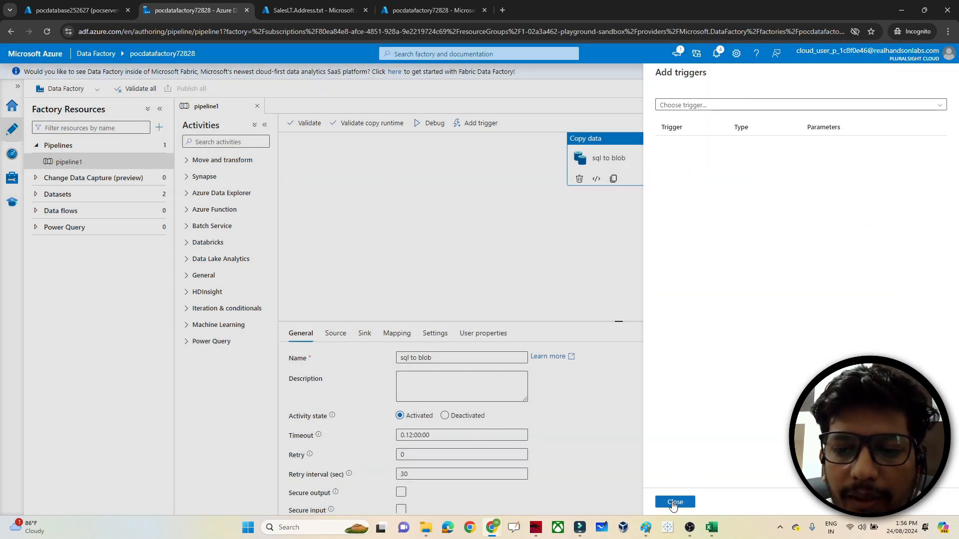
{"action": "left_click", "coordinate": [673, 502]}
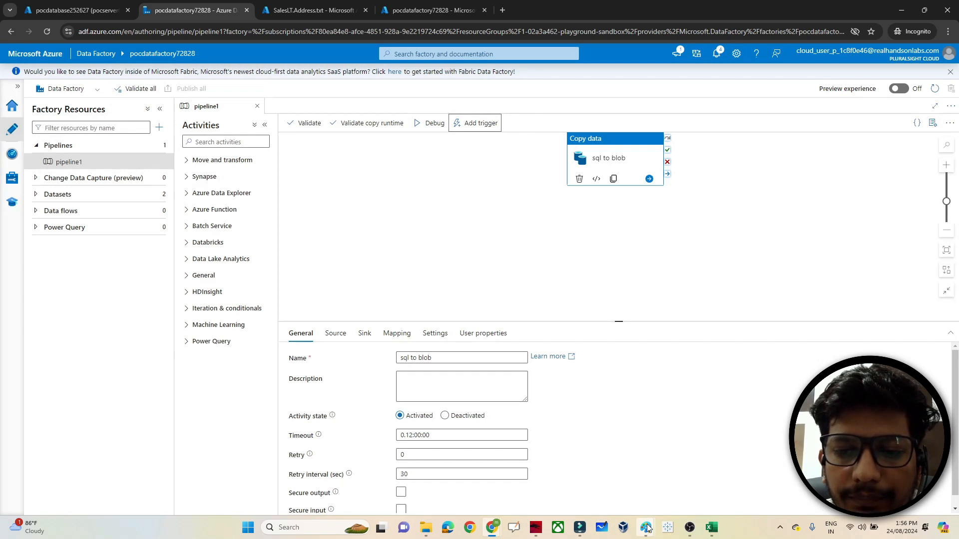
- Look over the pipeline diagram in Paint, then return to Chrome's SalesLT.Address.txt tab
{"action": "mouse_move", "coordinate": [645, 524]}
{"action": "left_click", "coordinate": [614, 482]}
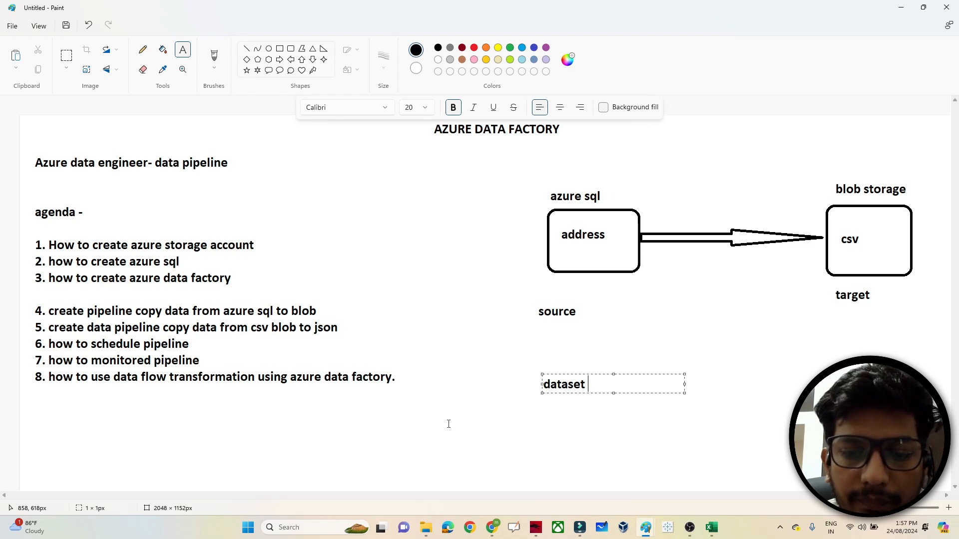
{"action": "mouse_move", "coordinate": [496, 524]}
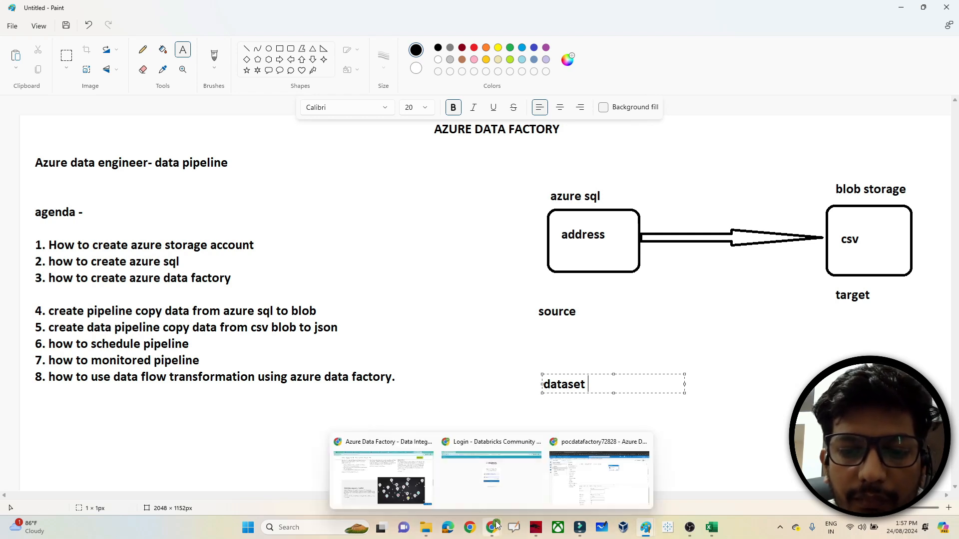
{"action": "left_click", "coordinate": [582, 478]}
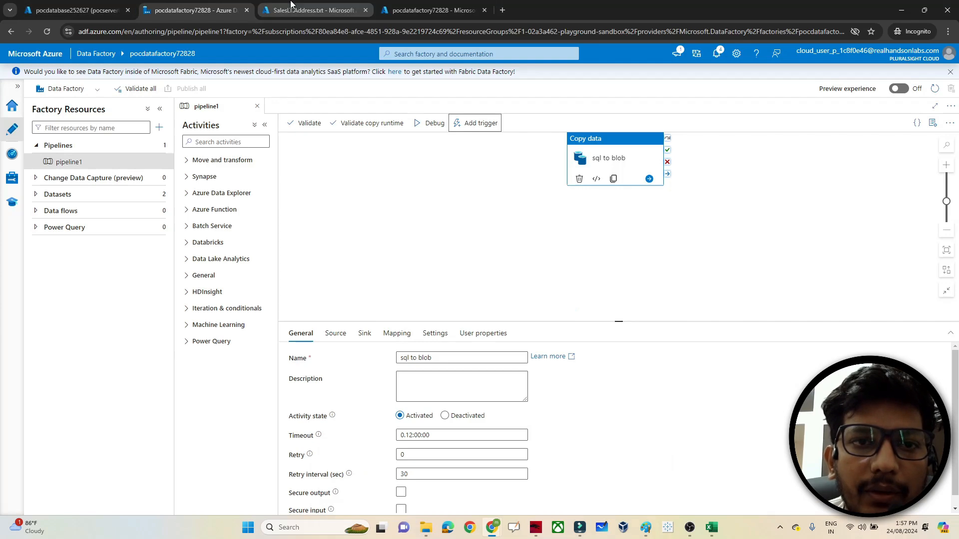
{"action": "left_click", "coordinate": [310, 10]}
- Delete SalesLT.Address.txt from the target container
{"action": "left_click", "coordinate": [176, 73]}
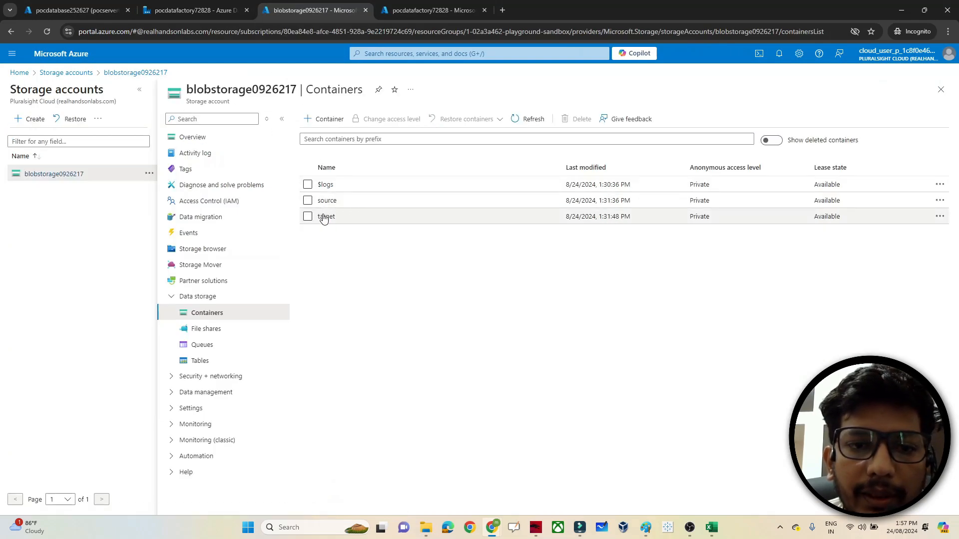
{"action": "left_click", "coordinate": [323, 216]}
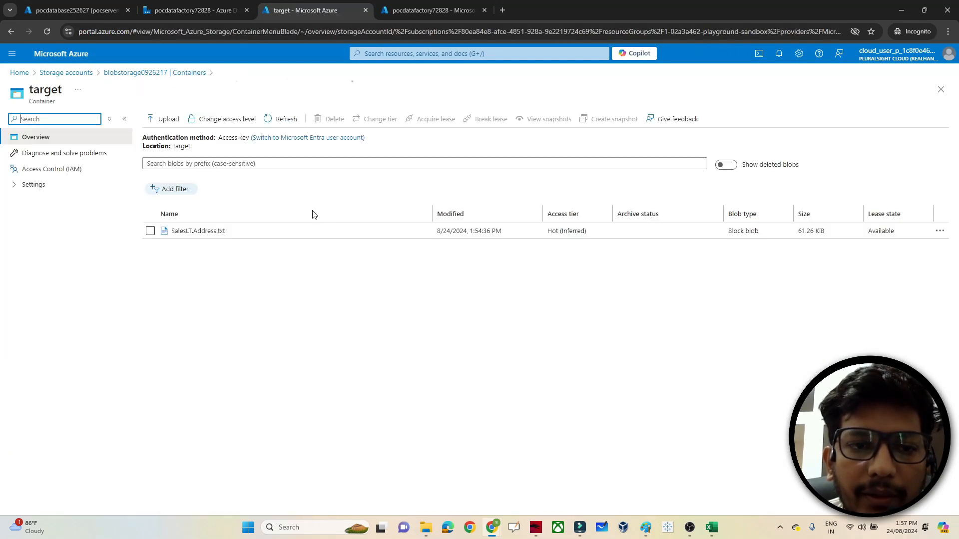
{"action": "left_click", "coordinate": [150, 231]}
{"action": "left_click", "coordinate": [331, 119]}
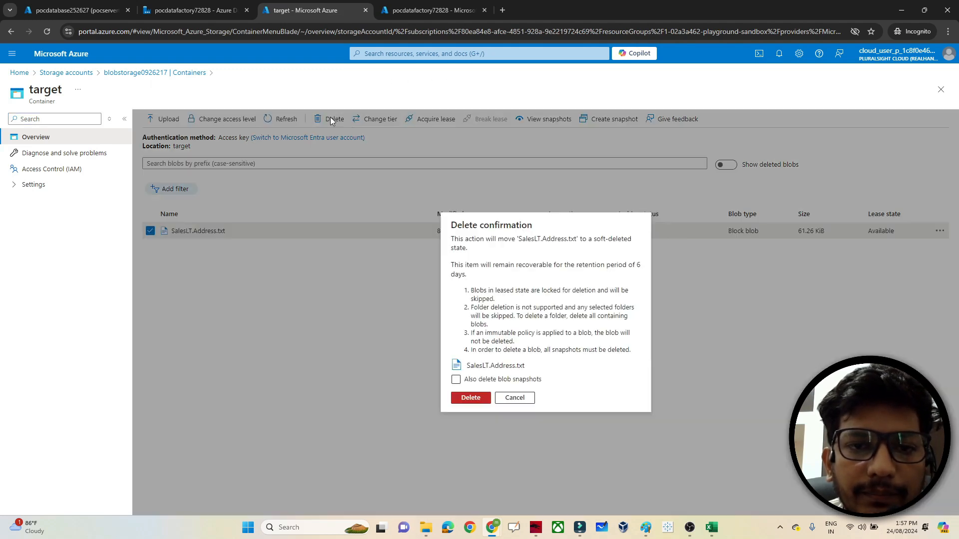
{"action": "left_click", "coordinate": [470, 397]}
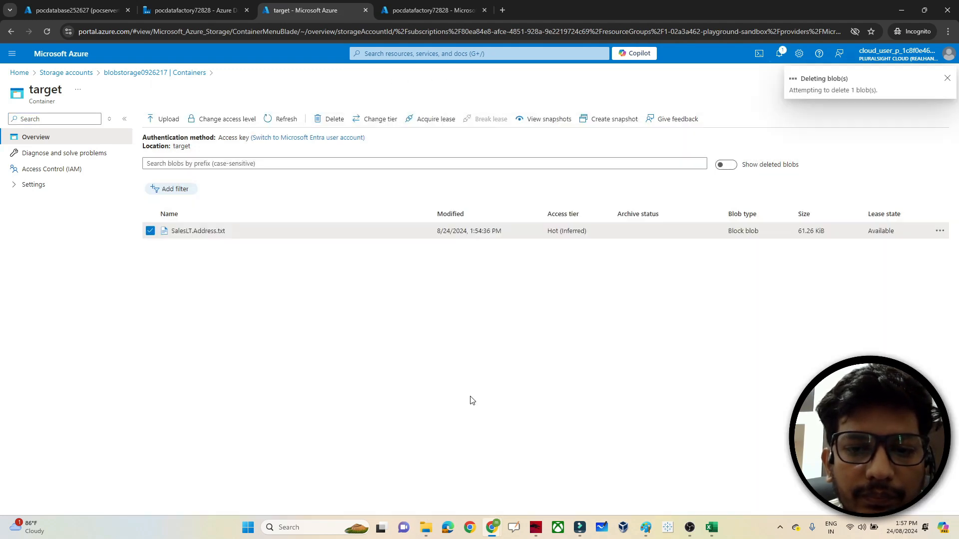
- Confirm source holds emp_1.csv and target is empty, then return to Data Factory Studio
{"action": "left_click", "coordinate": [116, 73]}
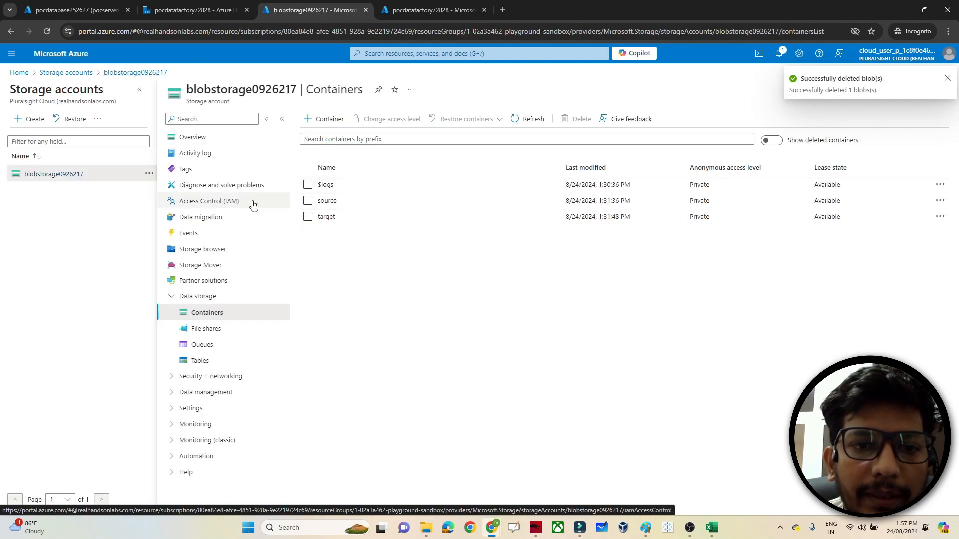
{"action": "left_click", "coordinate": [332, 201]}
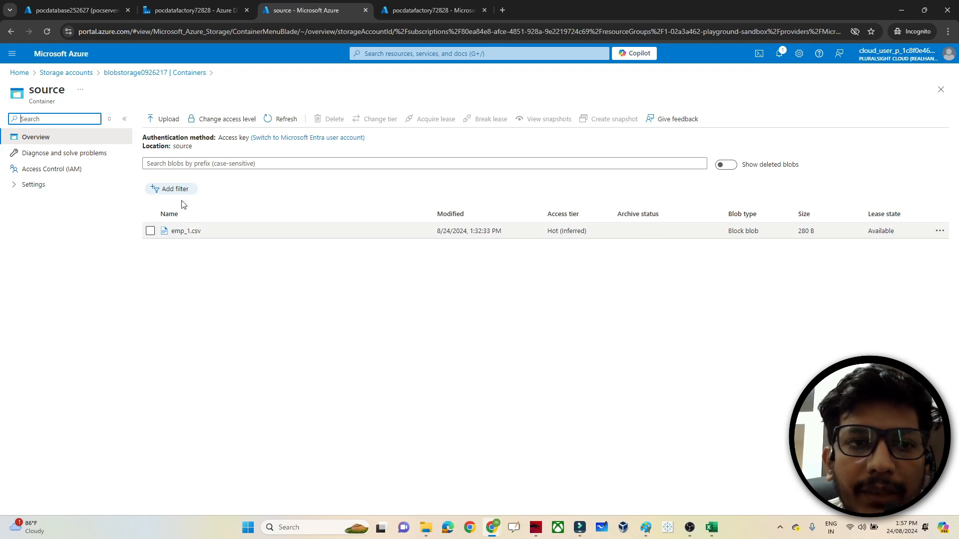
{"action": "left_click", "coordinate": [168, 73]}
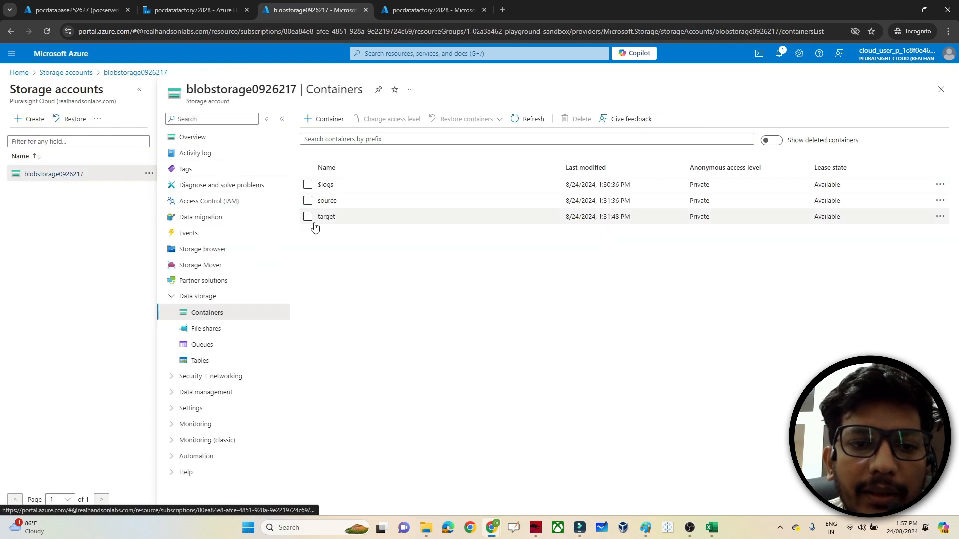
{"action": "left_click", "coordinate": [328, 216]}
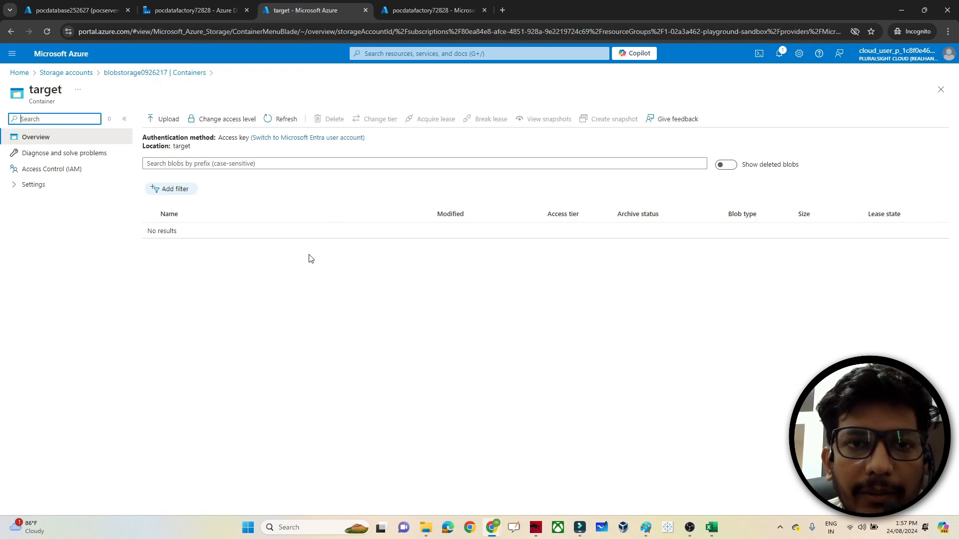
{"action": "left_click", "coordinate": [426, 4]}
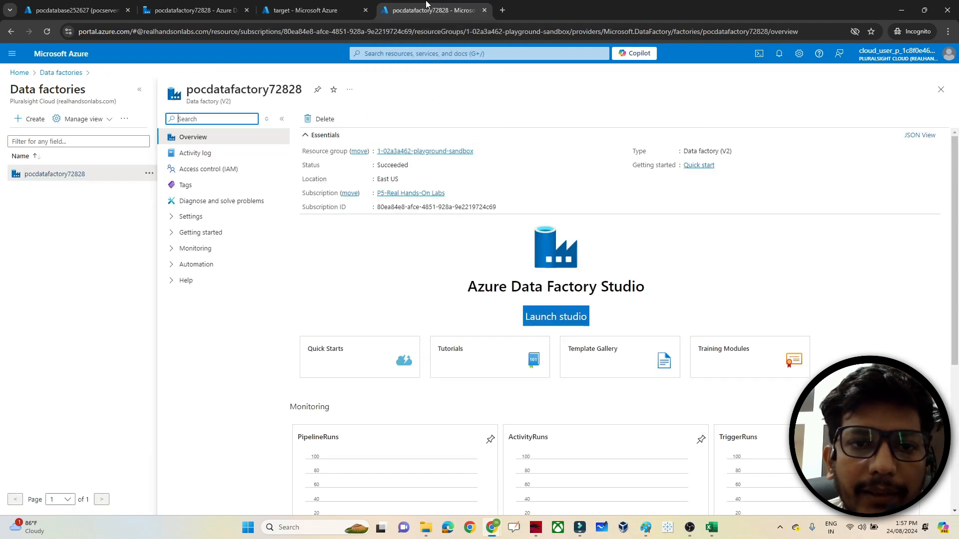
{"action": "left_click", "coordinate": [287, 4]}
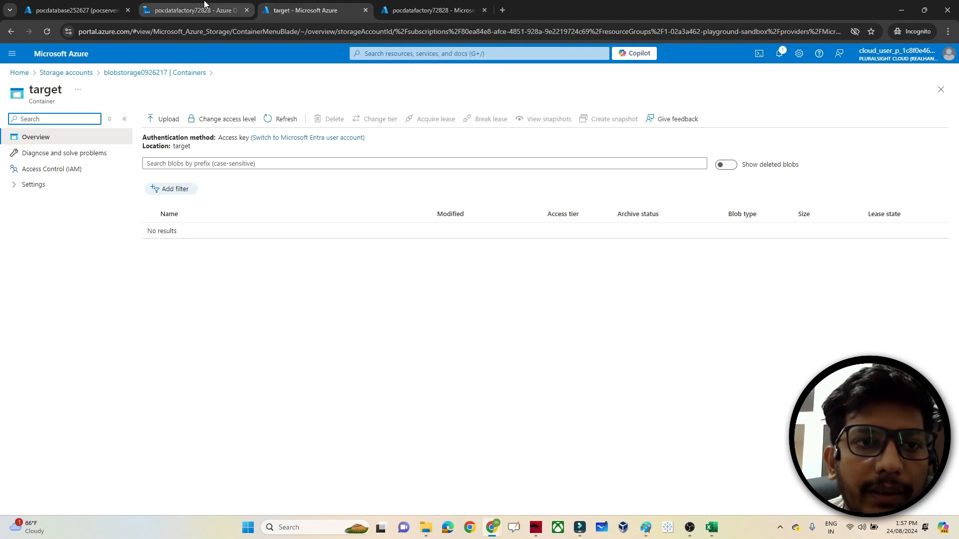
{"action": "left_click", "coordinate": [194, 9]}
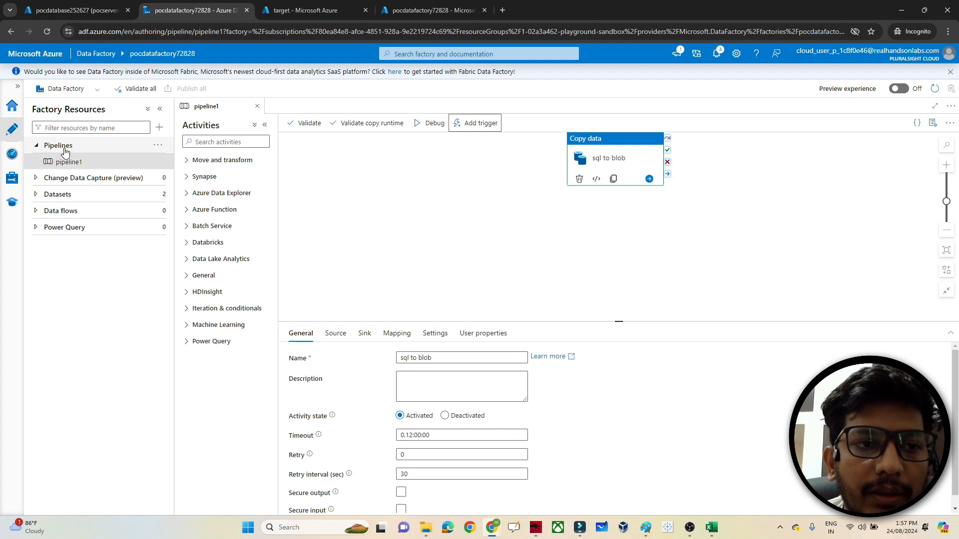
- Create a new pipeline2 with a Copy data activity on its canvas
{"action": "left_click", "coordinate": [158, 144]}
{"action": "left_click", "coordinate": [174, 163]}
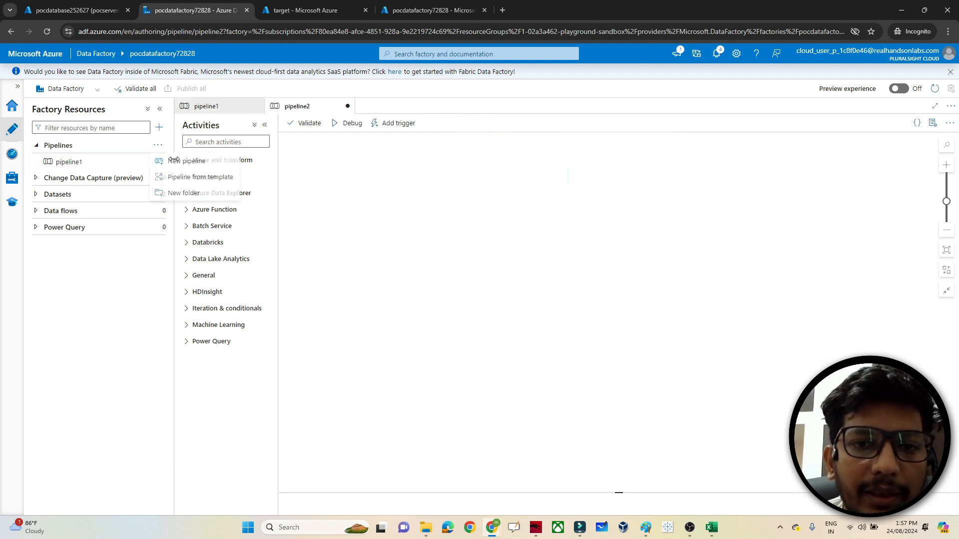
{"action": "left_click", "coordinate": [208, 160]}
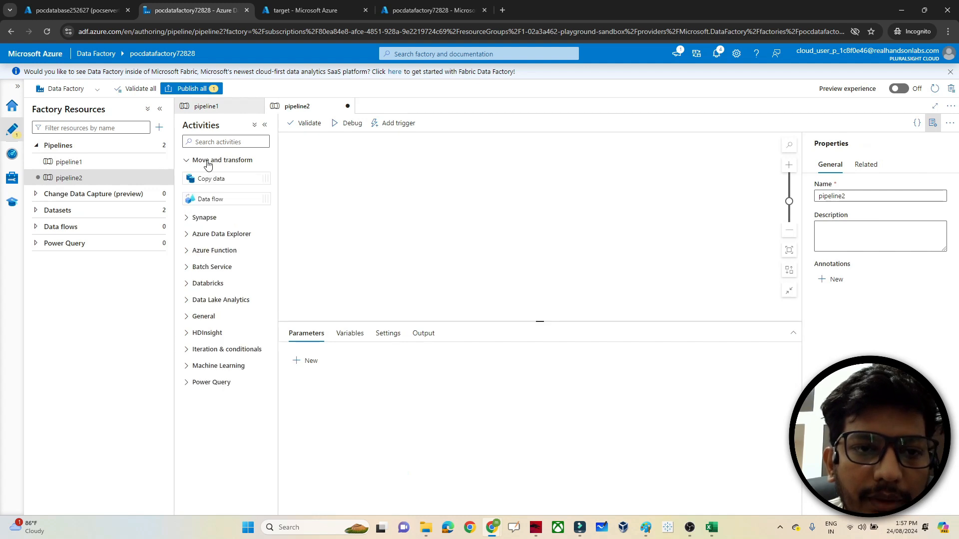
{"action": "left_click_drag", "start_coordinate": [230, 178], "coordinate": [443, 188]}
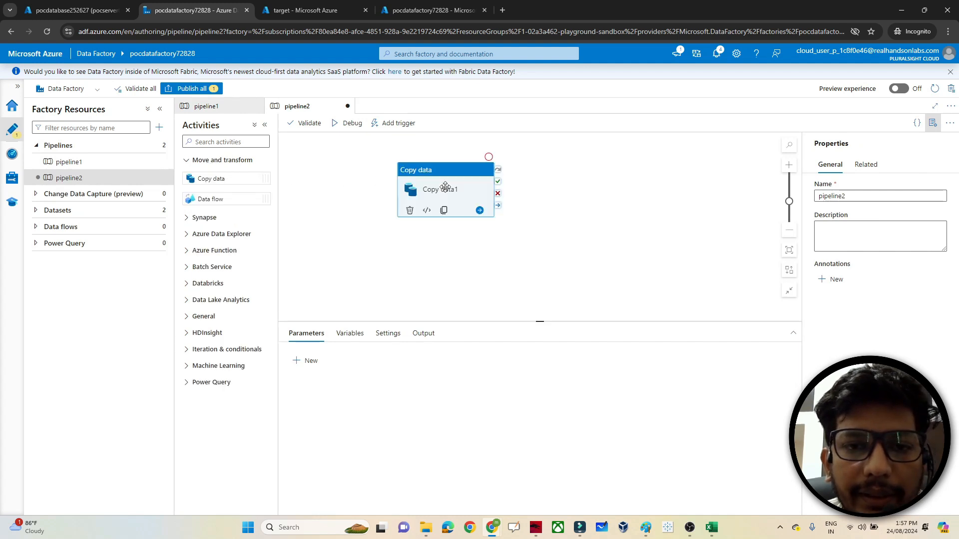
- Start a new Azure Blob Storage DelimitedText source dataset for the copy activity
{"action": "left_click", "coordinate": [335, 338]}
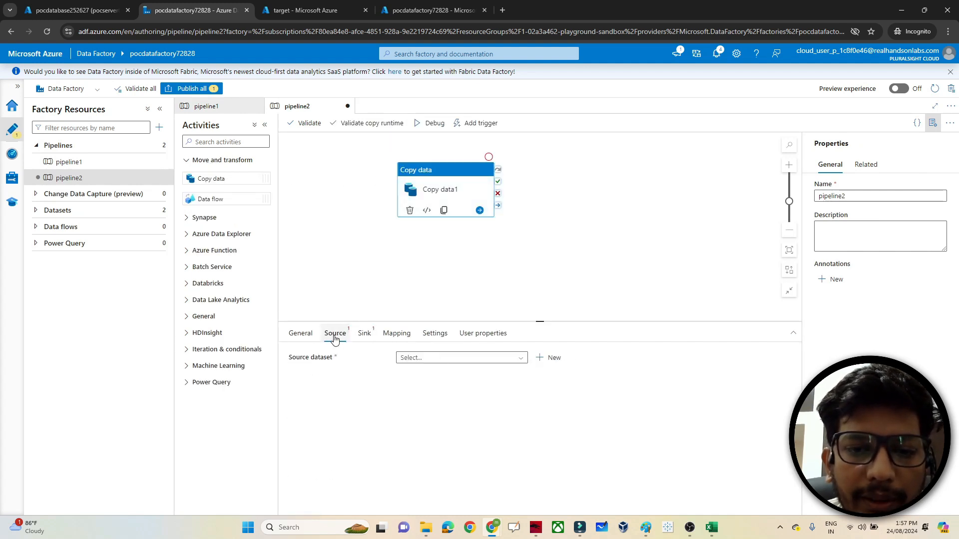
{"action": "left_click", "coordinate": [549, 359]}
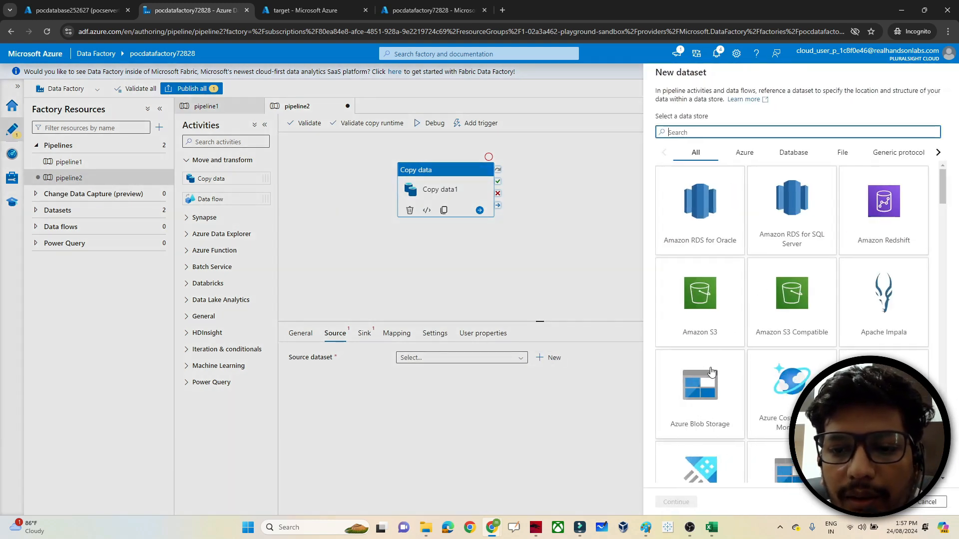
{"action": "left_click", "coordinate": [701, 391]}
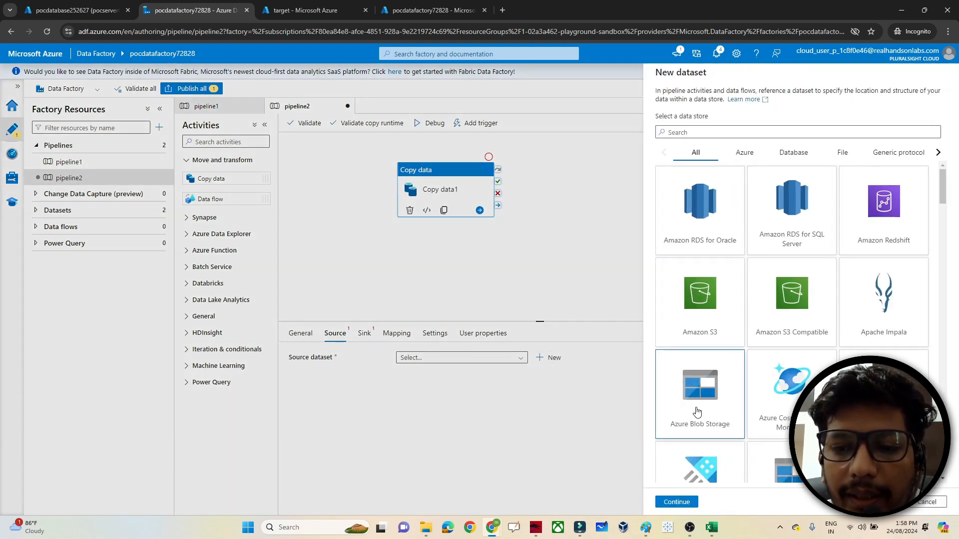
{"action": "left_click", "coordinate": [675, 502]}
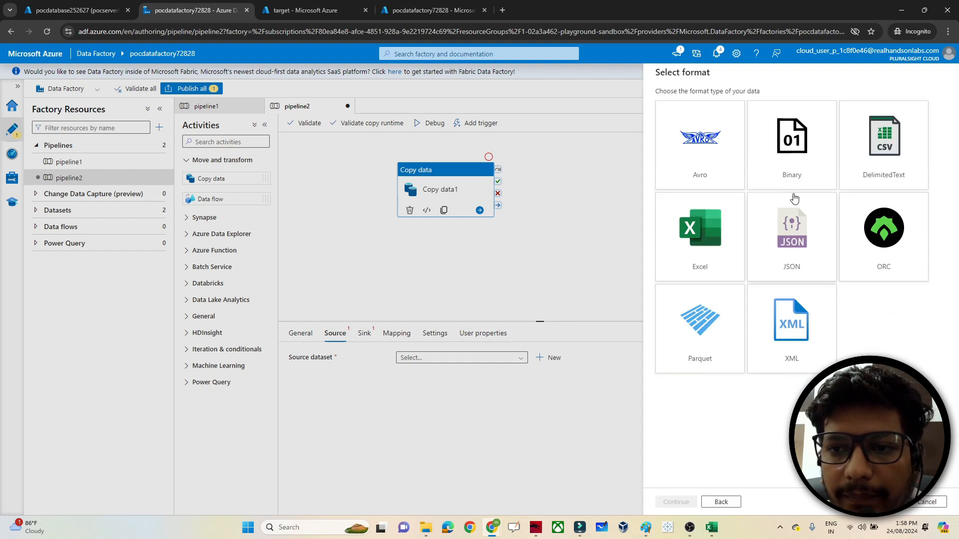
{"action": "left_click", "coordinate": [865, 150]}
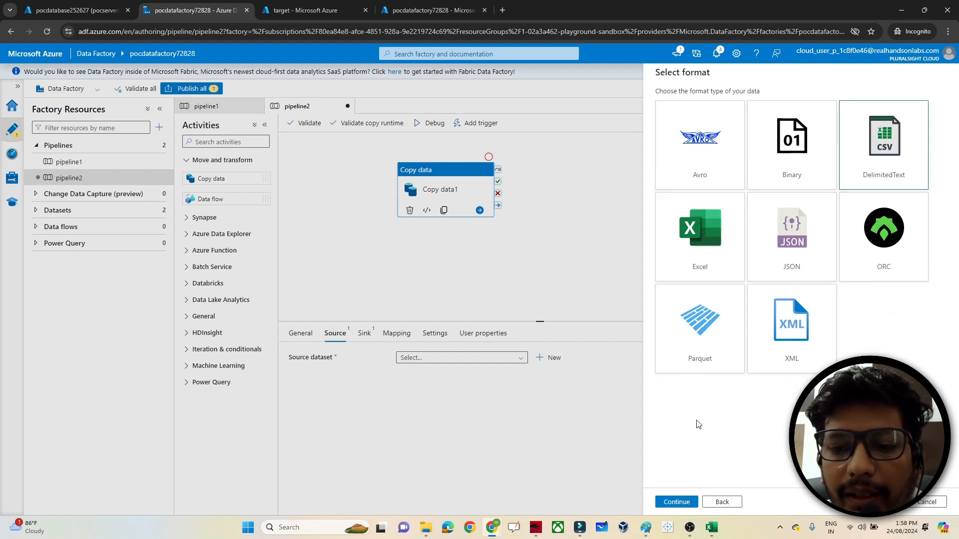
{"action": "left_click", "coordinate": [676, 502]}
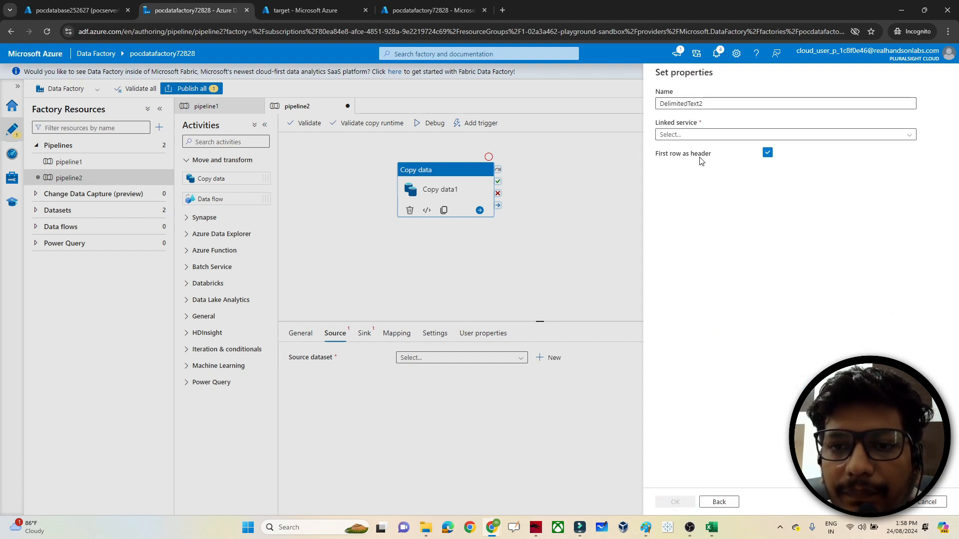
- Create a new blob linked service to blobstorage0926217 under the lab subscription
{"action": "left_click", "coordinate": [677, 136]}
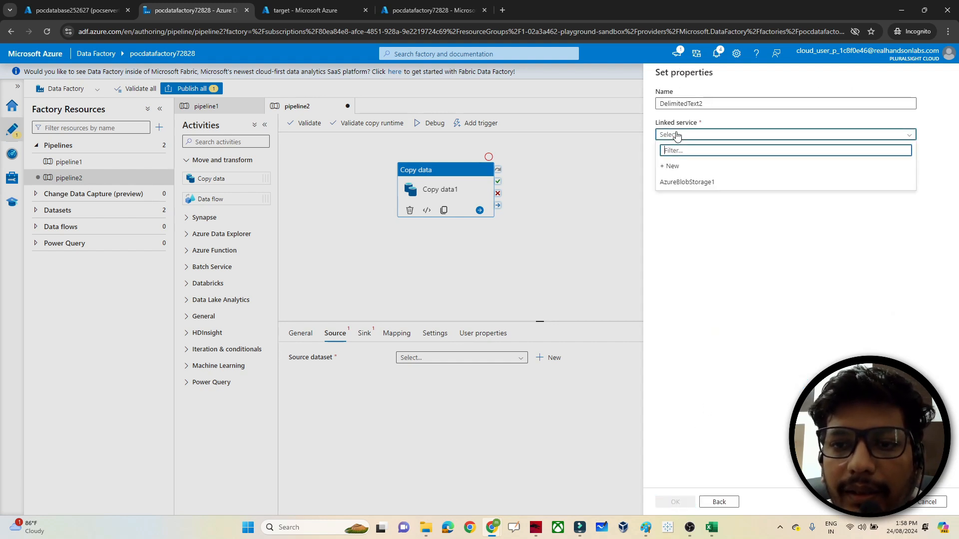
{"action": "left_click", "coordinate": [672, 166]}
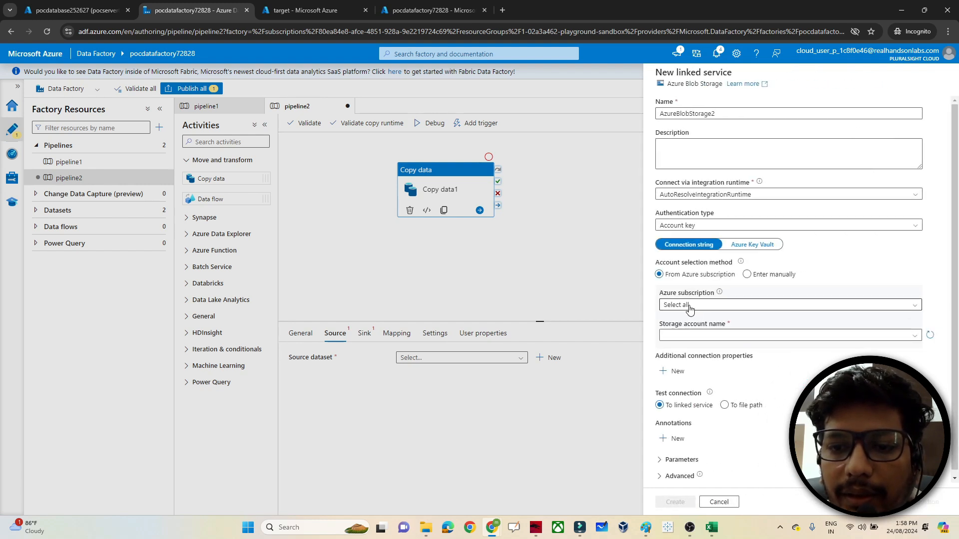
{"action": "left_click", "coordinate": [690, 305]}
{"action": "left_click", "coordinate": [677, 334]}
{"action": "left_click", "coordinate": [674, 336]}
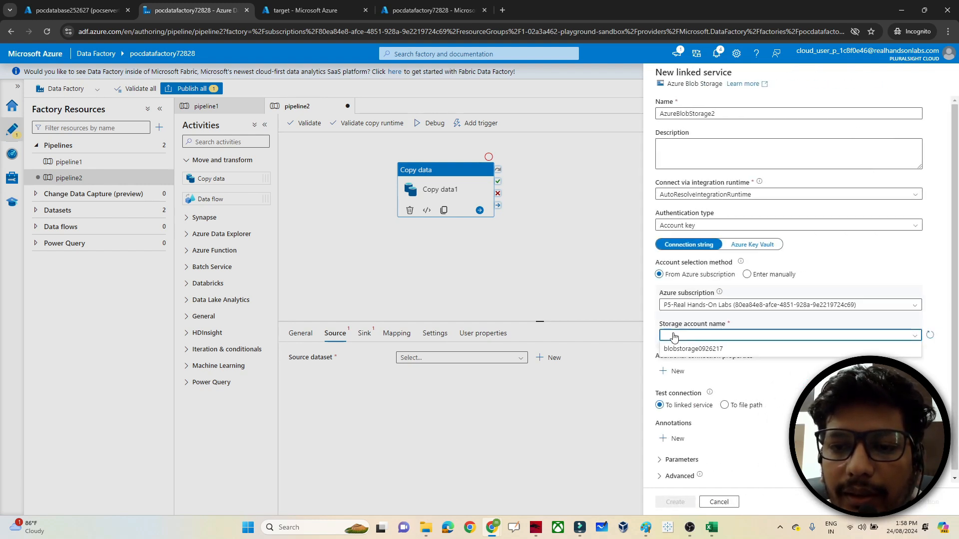
{"action": "left_click", "coordinate": [683, 348]}
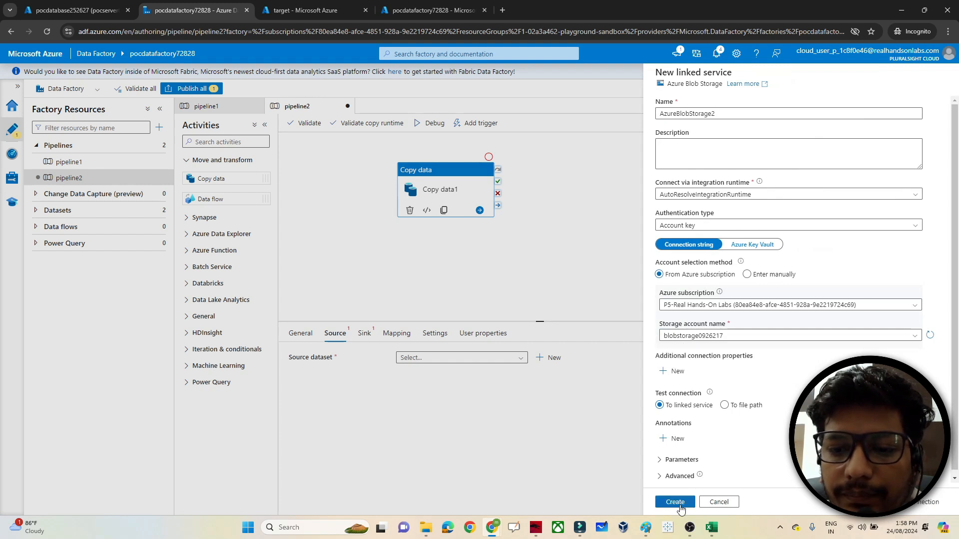
{"action": "left_click", "coordinate": [675, 502]}
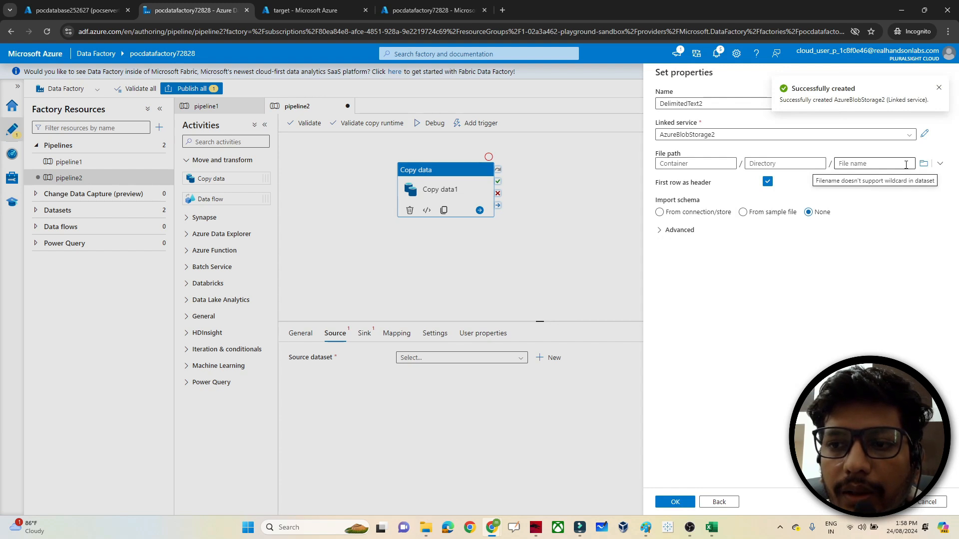
- Set the dataset path to source/emp_1.csv, save it as DelimitedText2, and preview the data
{"action": "left_click", "coordinate": [922, 170]}
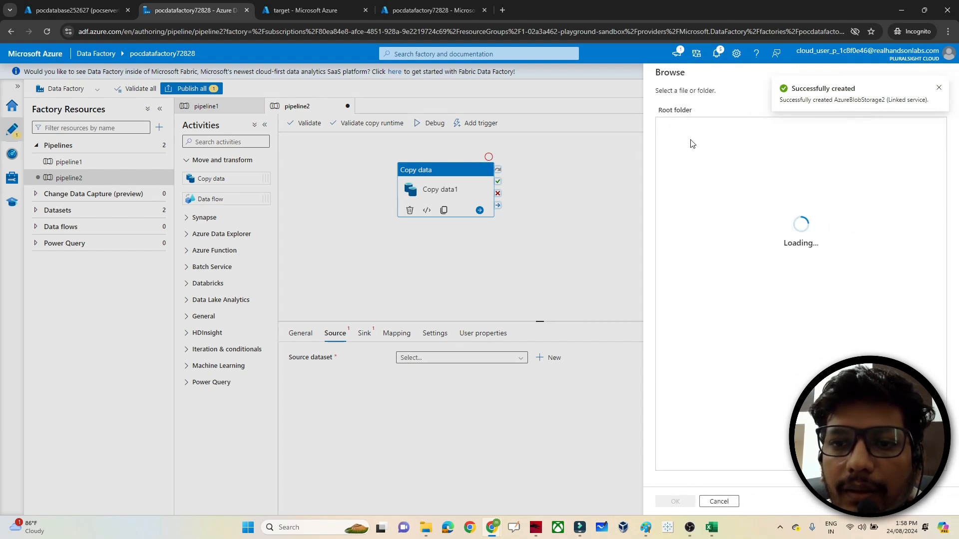
{"action": "left_click", "coordinate": [681, 126]}
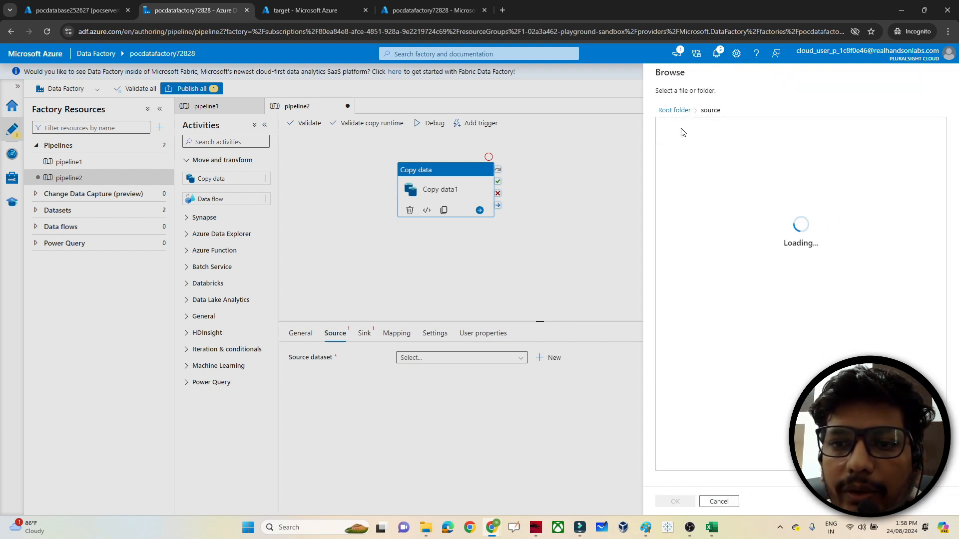
{"action": "left_click", "coordinate": [683, 128]}
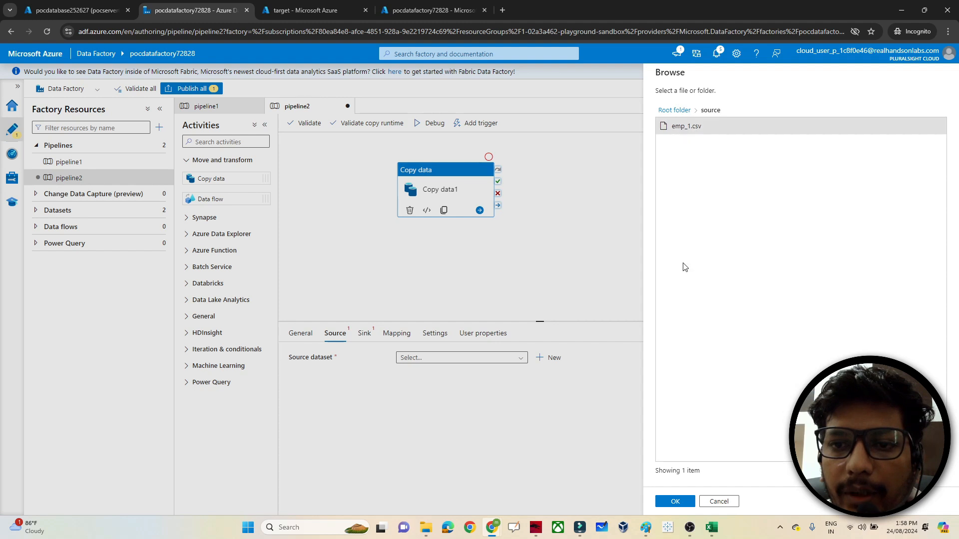
{"action": "left_click", "coordinate": [672, 502]}
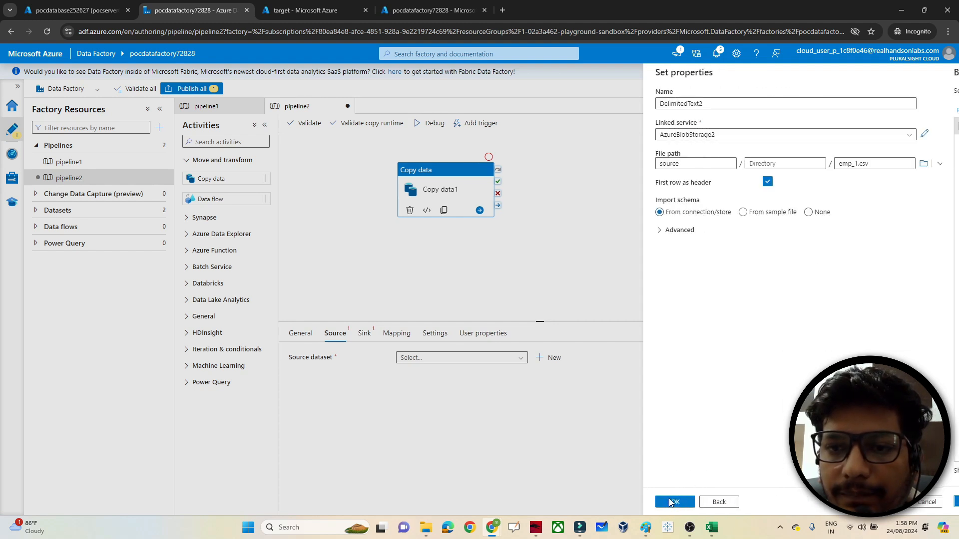
{"action": "left_click", "coordinate": [685, 502]}
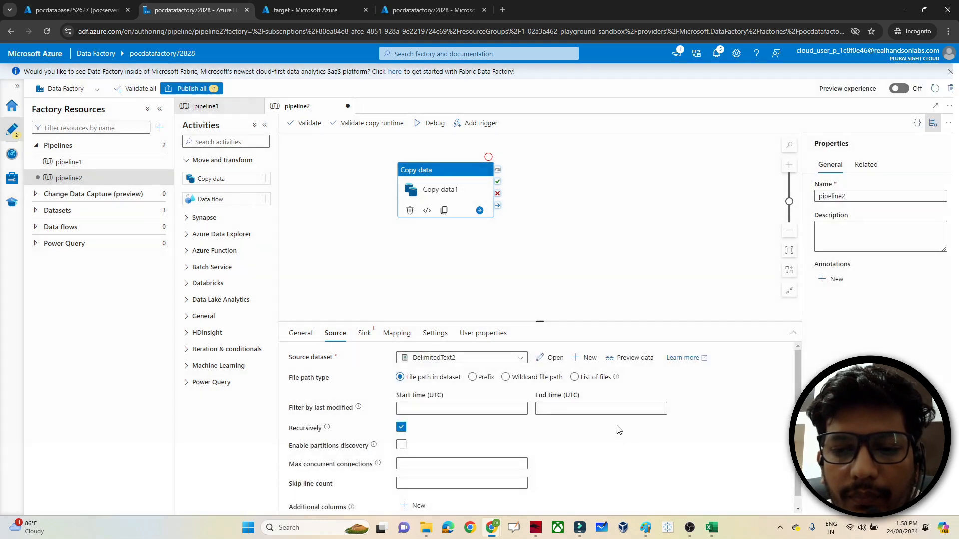
{"action": "left_click", "coordinate": [634, 358]}
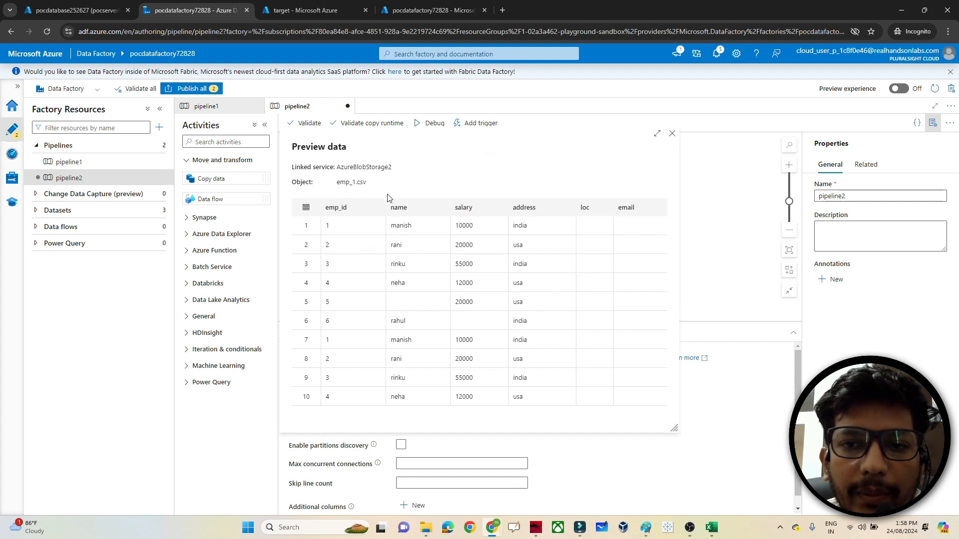
{"action": "left_click", "coordinate": [672, 135]}
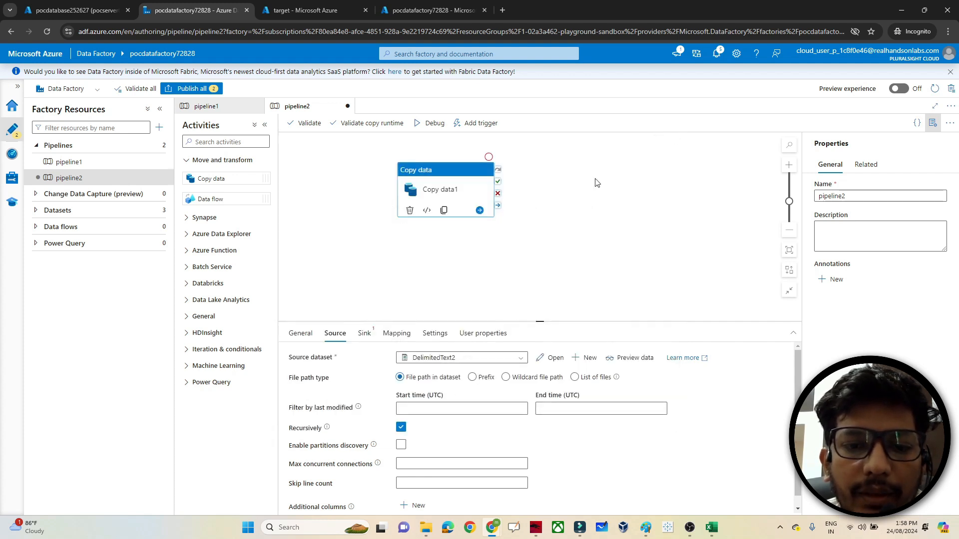
- Start a new Azure Blob Storage JSON sink dataset for Copy data1
{"action": "left_click", "coordinate": [364, 335]}
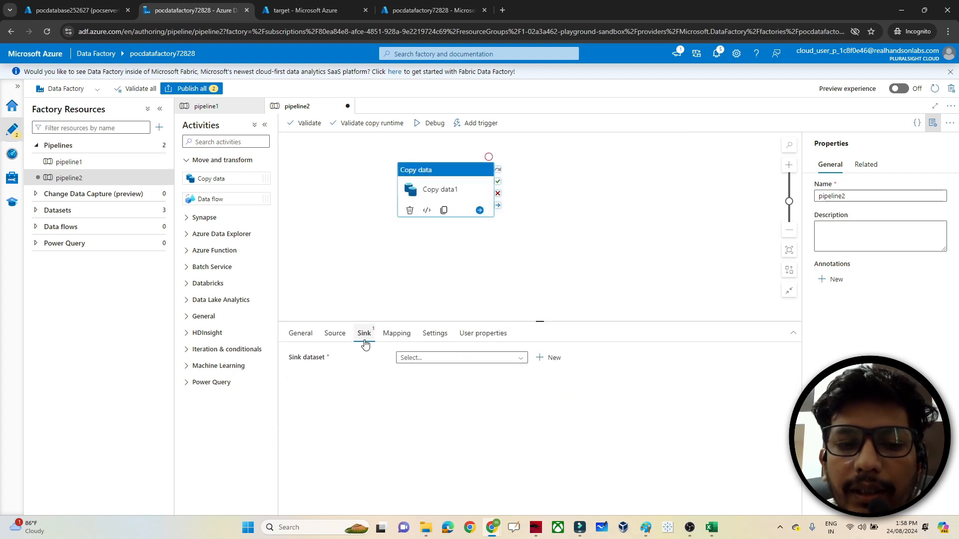
{"action": "left_click", "coordinate": [555, 358]}
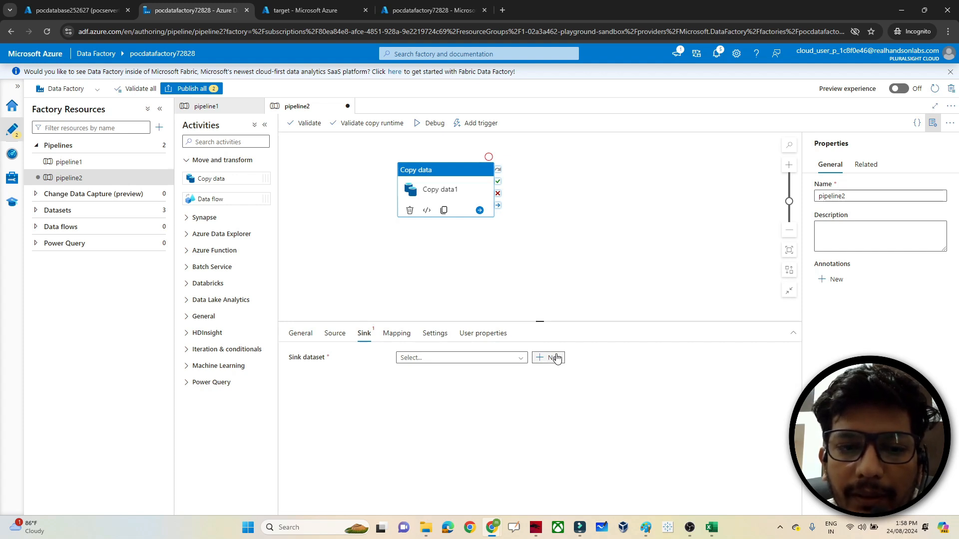
{"action": "left_click", "coordinate": [811, 231]}
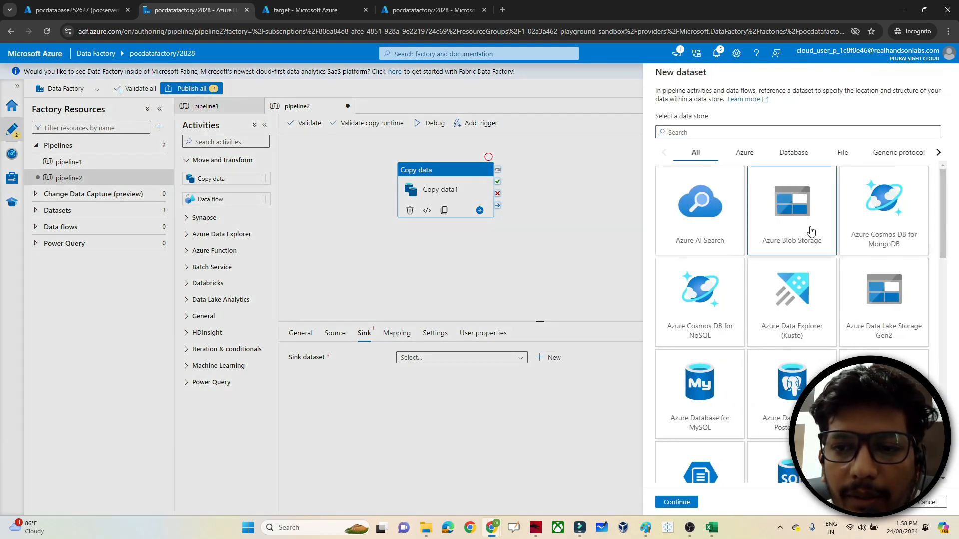
{"action": "left_click", "coordinate": [673, 499]}
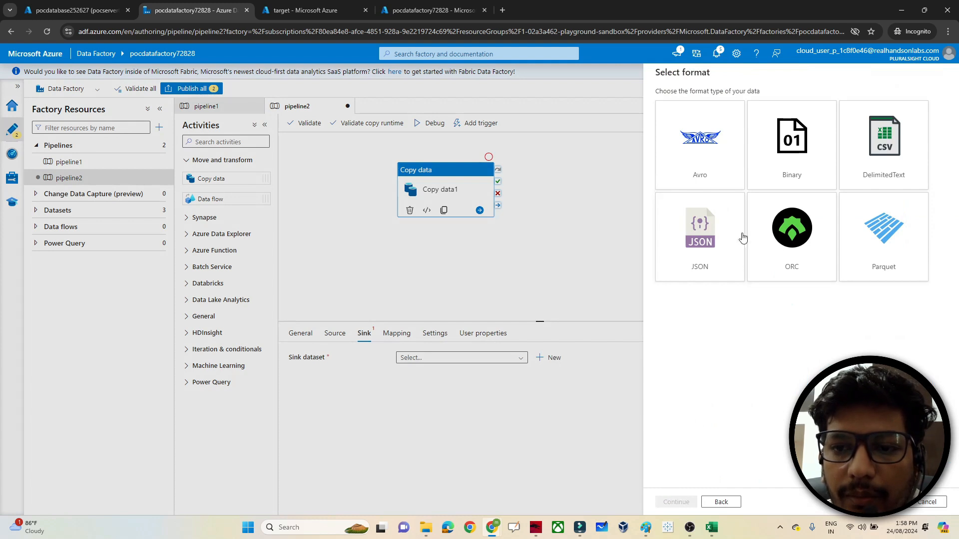
{"action": "left_click", "coordinate": [675, 254]}
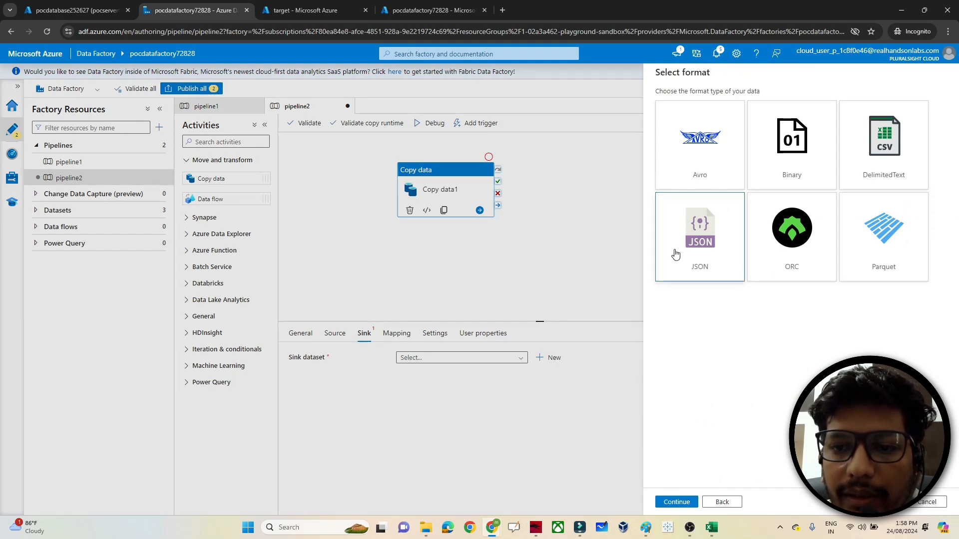
{"action": "left_click", "coordinate": [675, 502]}
- Create linked service AzureBlobStorage3 to blobstorage0926217 under the lab subscription
{"action": "left_click", "coordinate": [730, 136]}
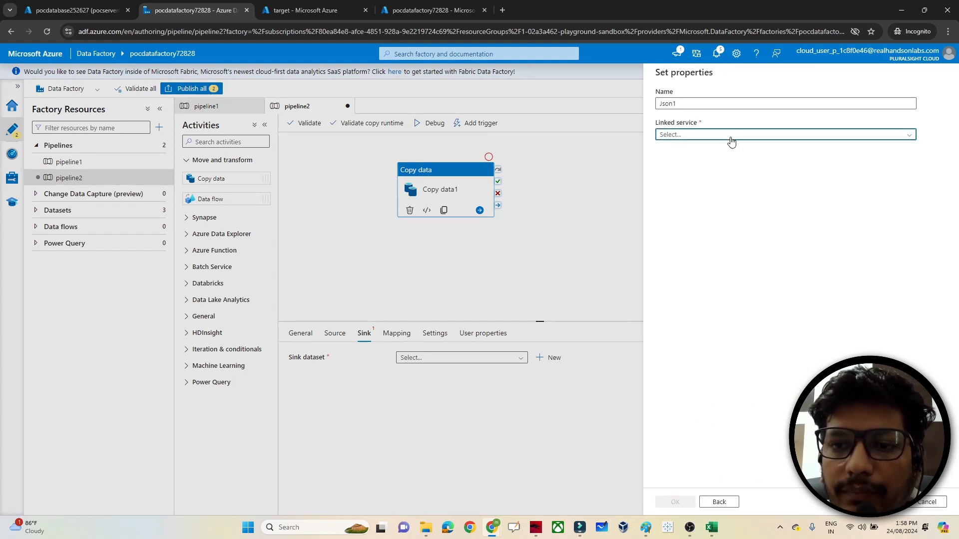
{"action": "left_click", "coordinate": [688, 167]}
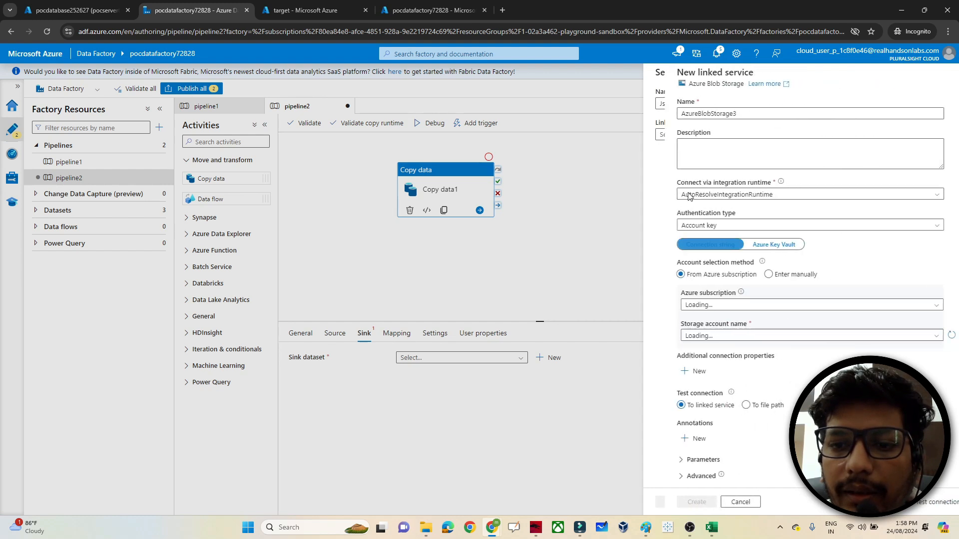
{"action": "left_click", "coordinate": [675, 306]}
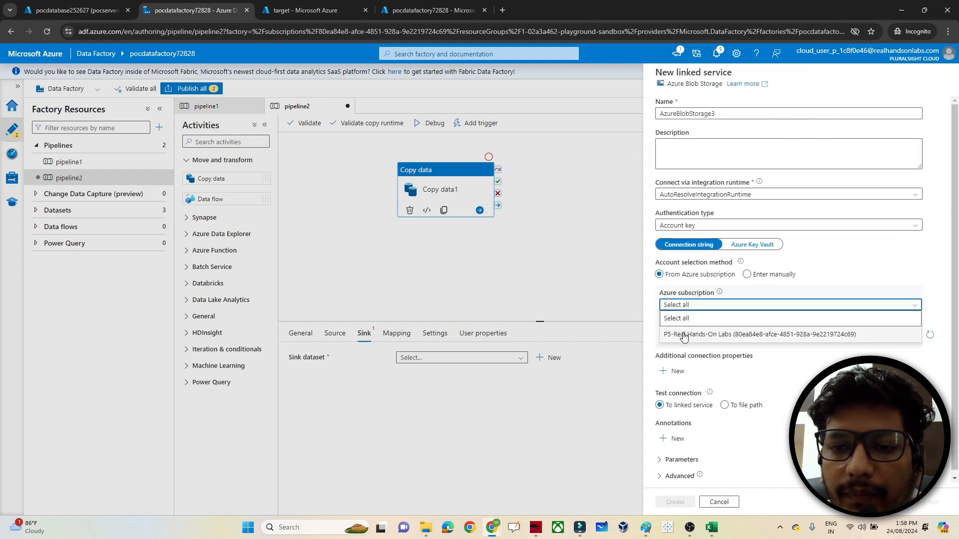
{"action": "left_click", "coordinate": [681, 334]}
{"action": "left_click", "coordinate": [685, 336]}
{"action": "left_click", "coordinate": [689, 353]}
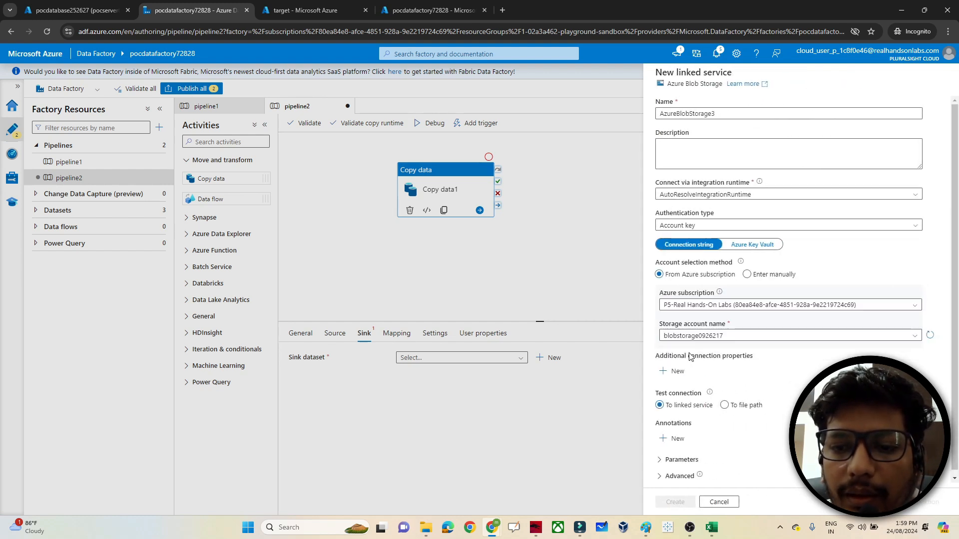
{"action": "left_click", "coordinate": [674, 502]}
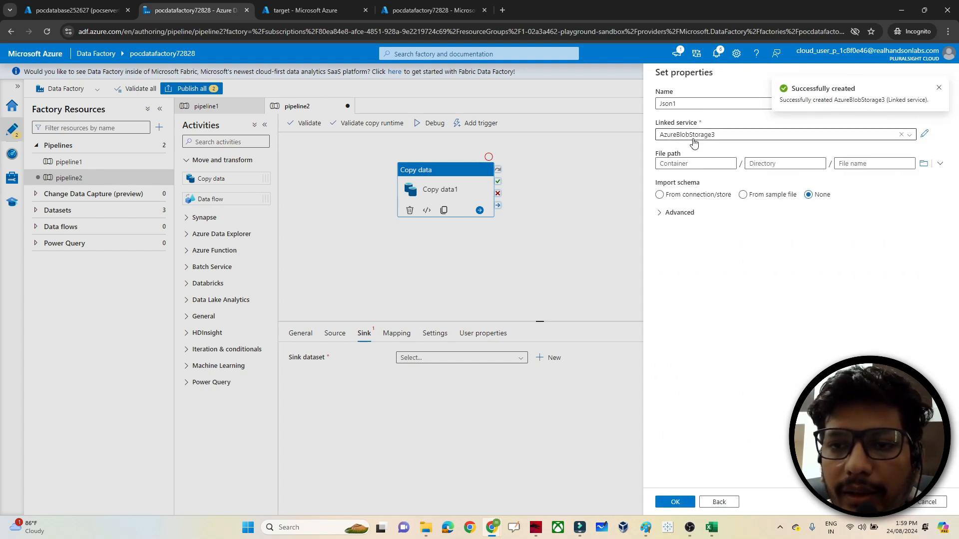
- Point Json1 at the target container and save it as the sink dataset
{"action": "left_click", "coordinate": [926, 165]}
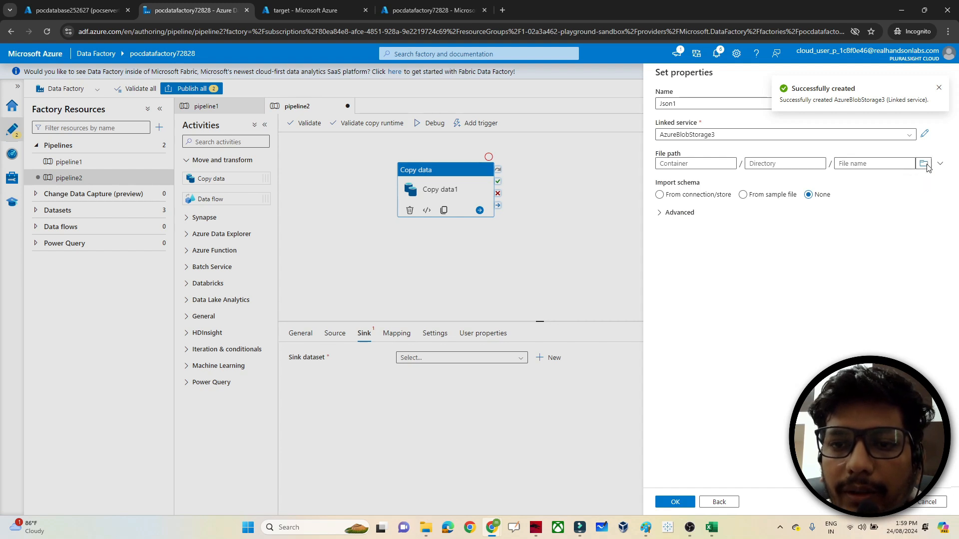
{"action": "left_click", "coordinate": [681, 144]}
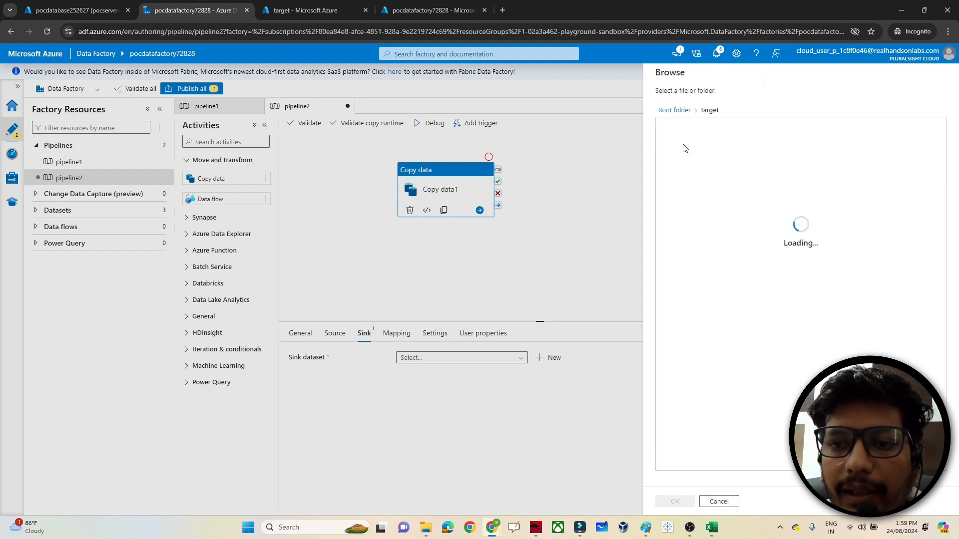
{"action": "left_click", "coordinate": [675, 501]}
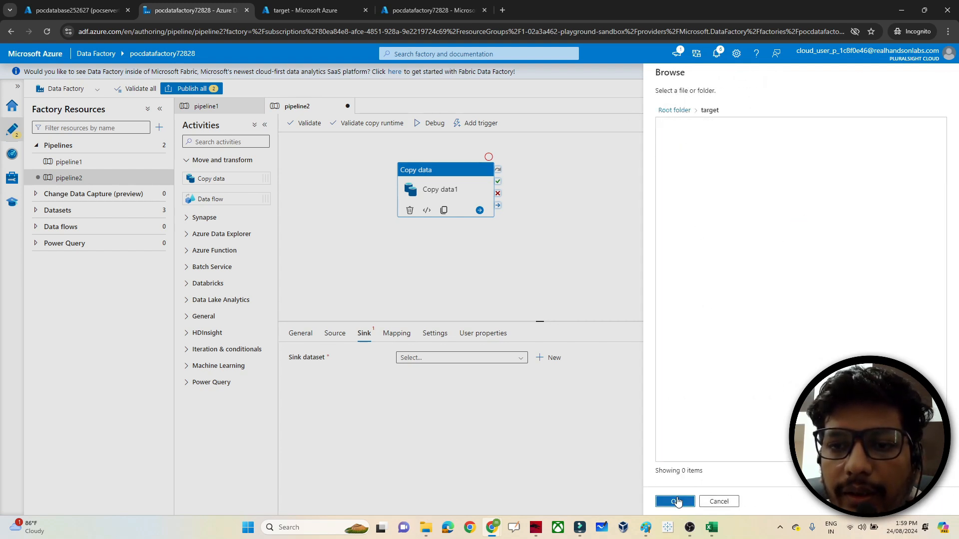
{"action": "left_click", "coordinate": [676, 501]}
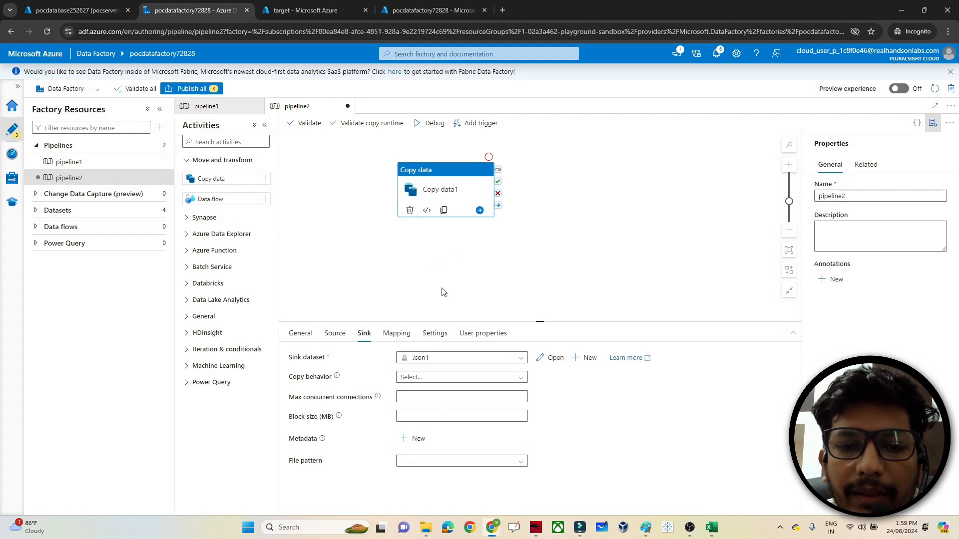
- Publish all 3 pending changes: pipeline2, DelimitedText2 and Json1
{"action": "left_click", "coordinate": [197, 90]}
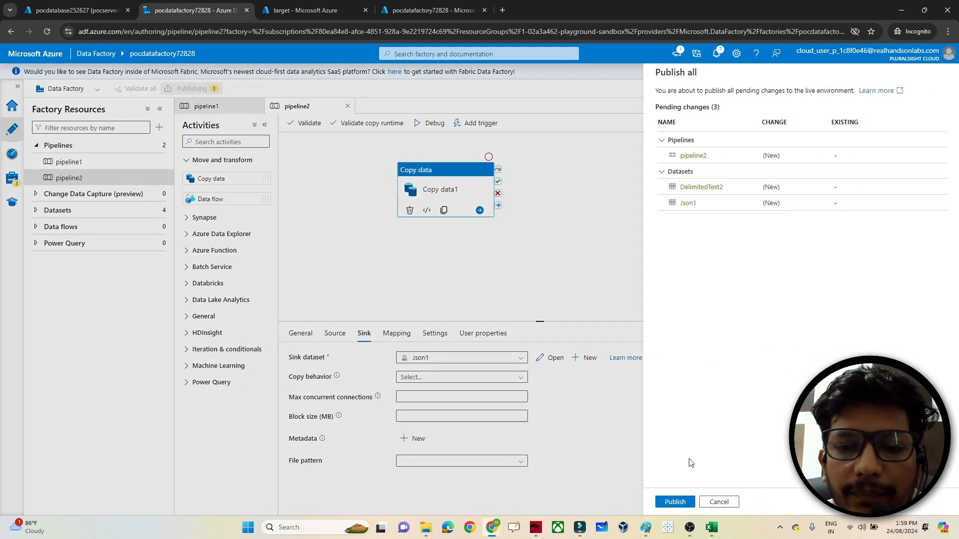
{"action": "left_click", "coordinate": [669, 502]}
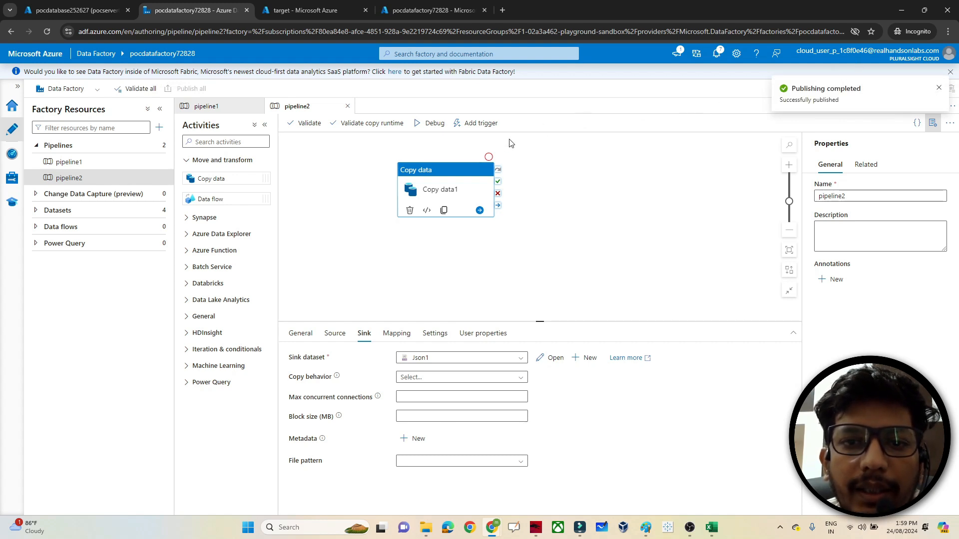
- Trigger pipeline2 to run now and view its in-progress run on the Monitor page
{"action": "left_click", "coordinate": [477, 125]}
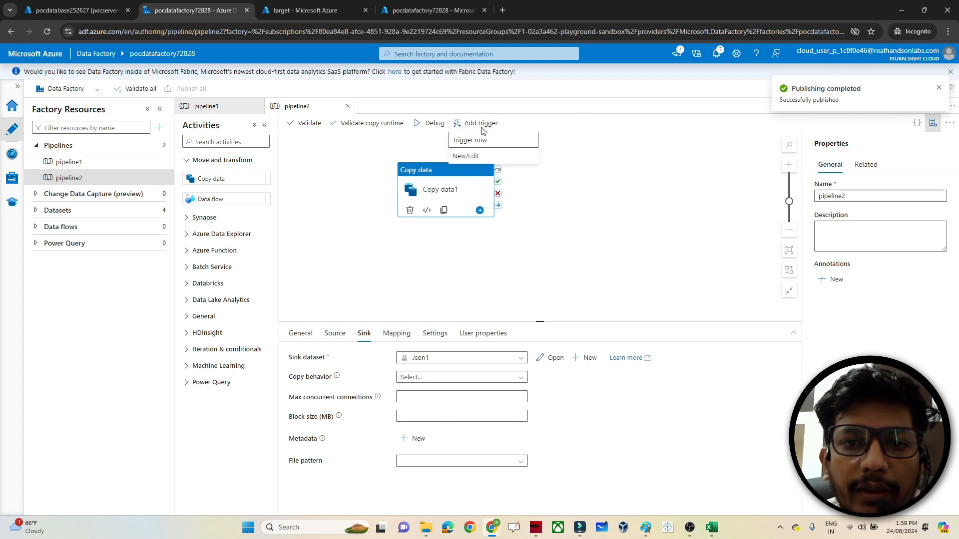
{"action": "left_click", "coordinate": [470, 140]}
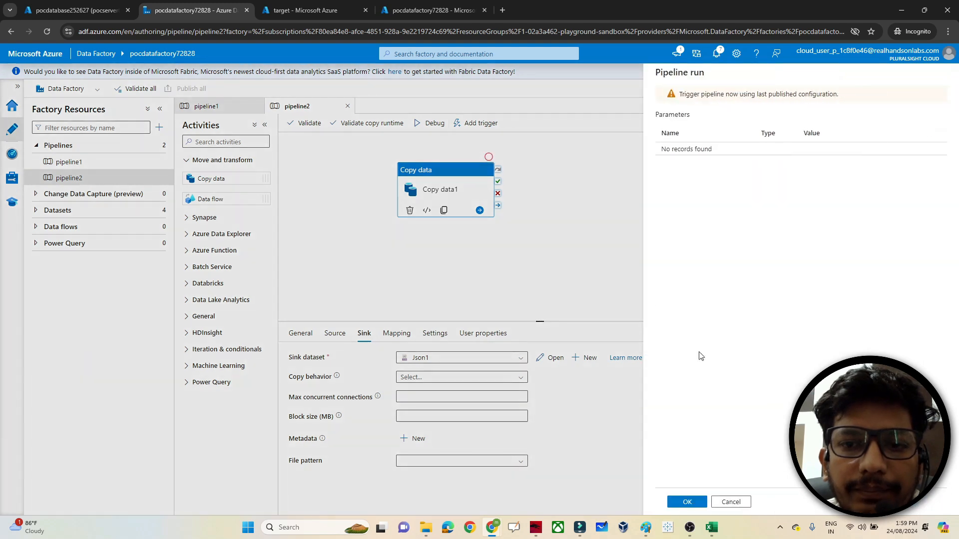
{"action": "left_click", "coordinate": [680, 502]}
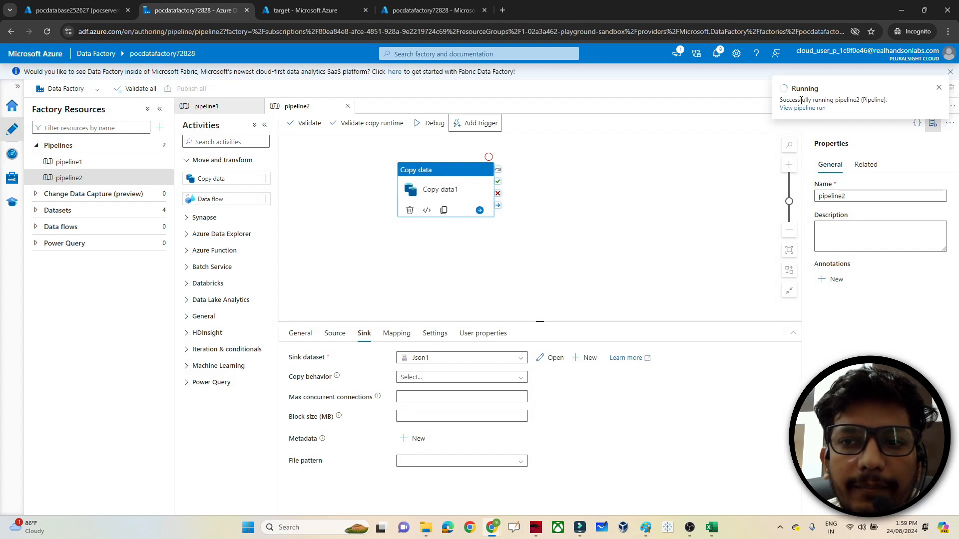
{"action": "left_click", "coordinate": [12, 153]}
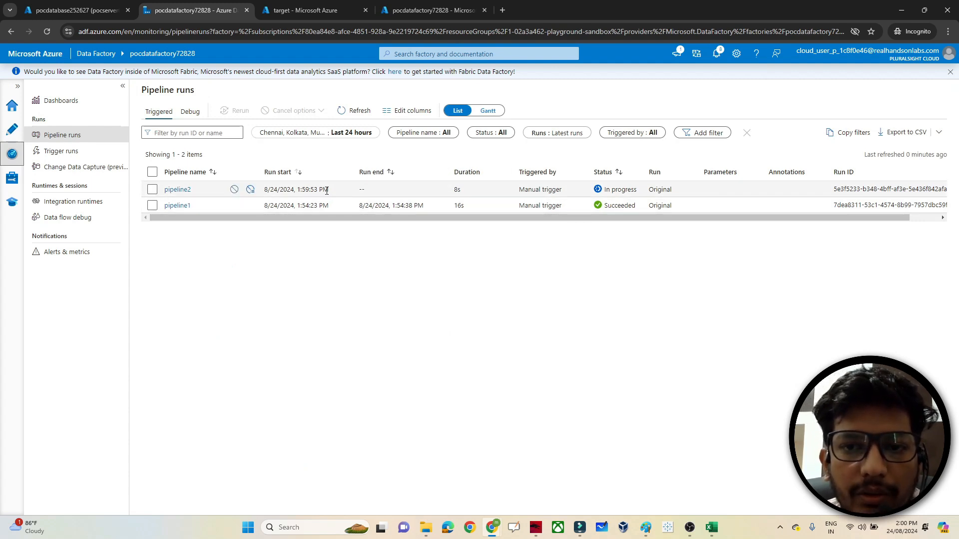
- Refresh the pipeline runs until pipeline2 shows Succeeded, then go to the target container tab
{"action": "left_click", "coordinate": [342, 112]}
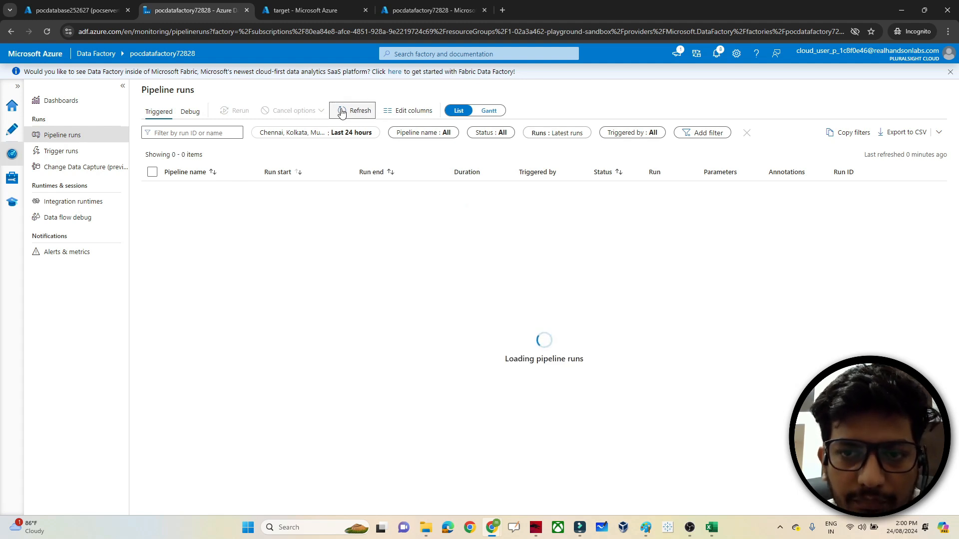
{"action": "left_click", "coordinate": [341, 111]}
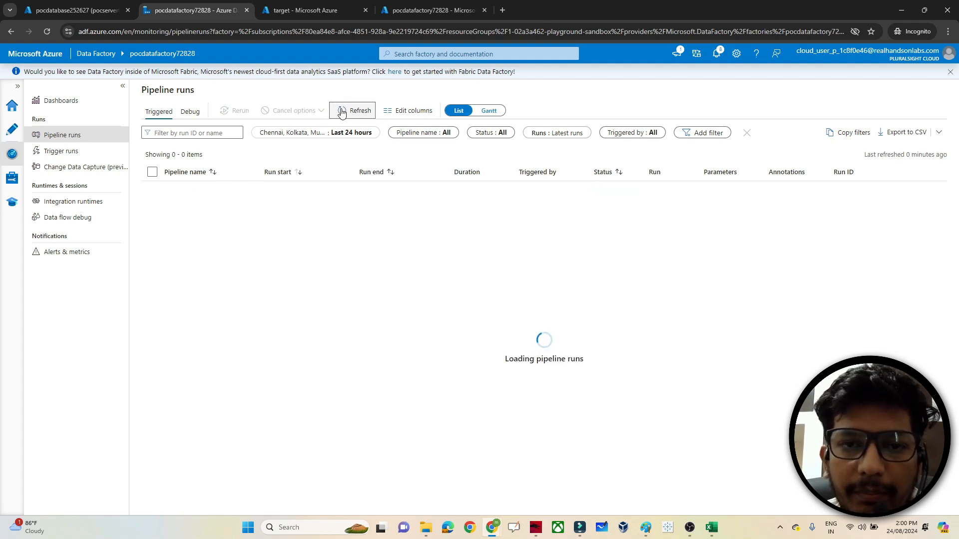
{"action": "left_click", "coordinate": [342, 112]}
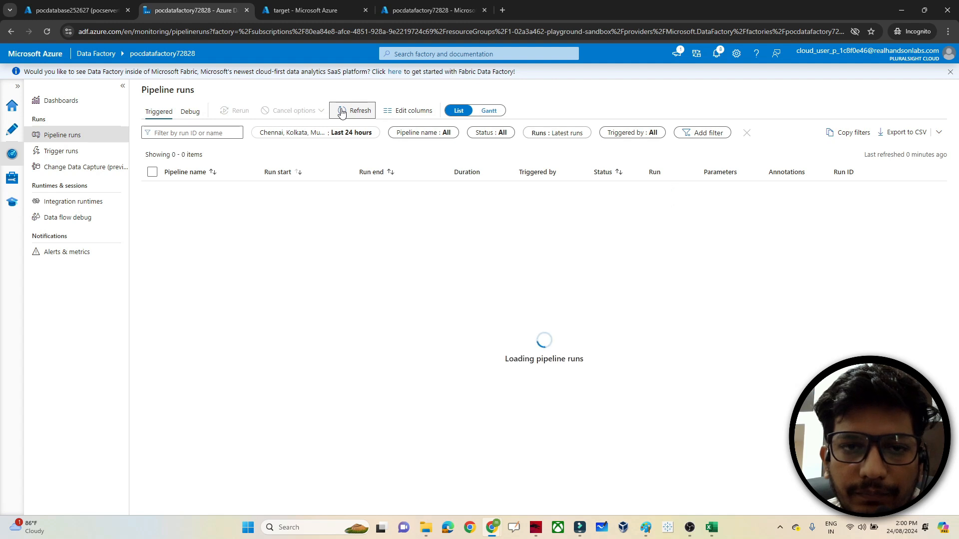
{"action": "left_click", "coordinate": [341, 112]}
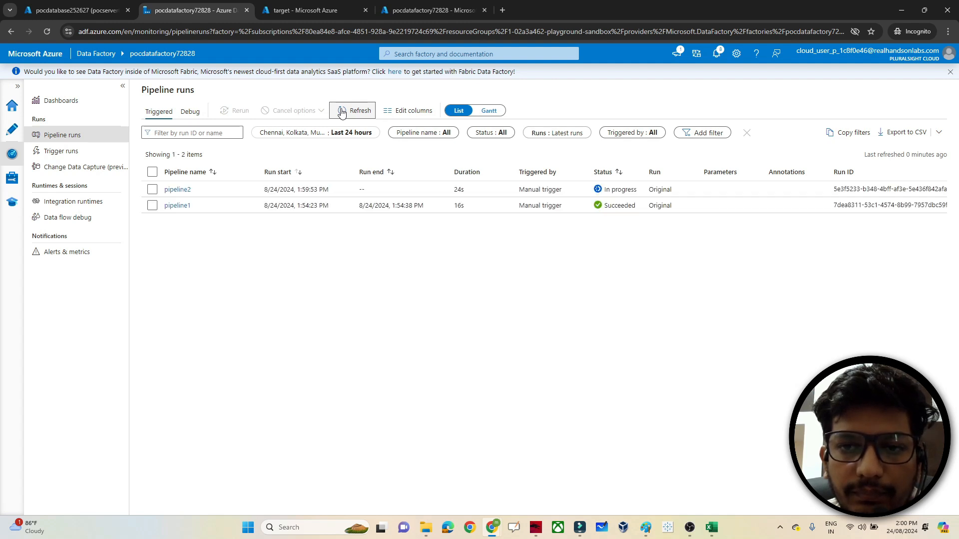
{"action": "left_click", "coordinate": [342, 112]}
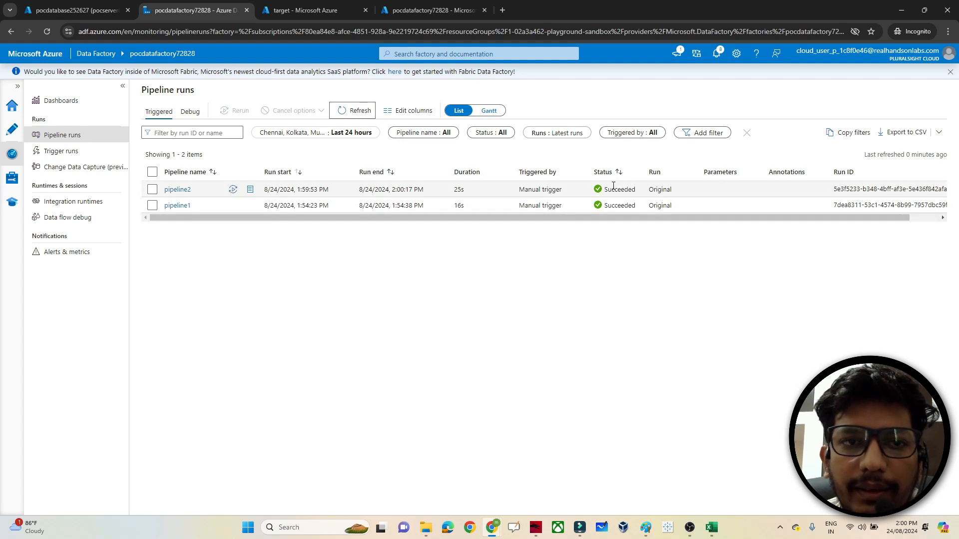
{"action": "left_click", "coordinate": [287, 5]}
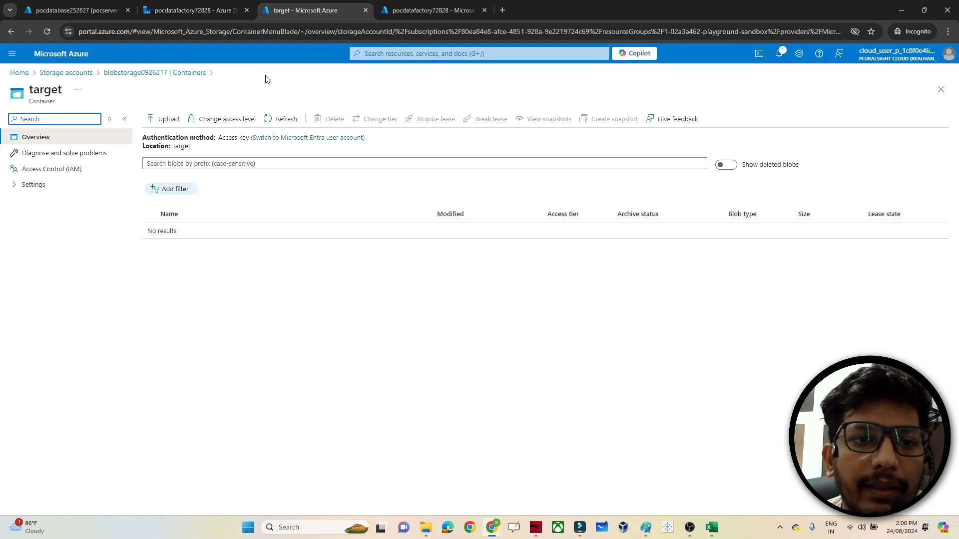
- View emp_1.json in the target container, showing 12 JSON employee records, then return to Data Factory
{"action": "left_click", "coordinate": [148, 74]}
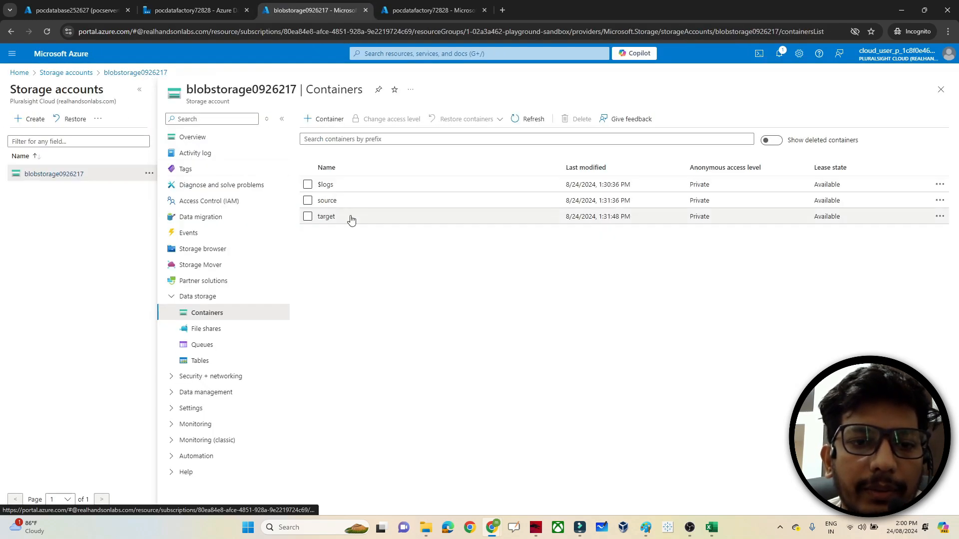
{"action": "left_click", "coordinate": [324, 217]}
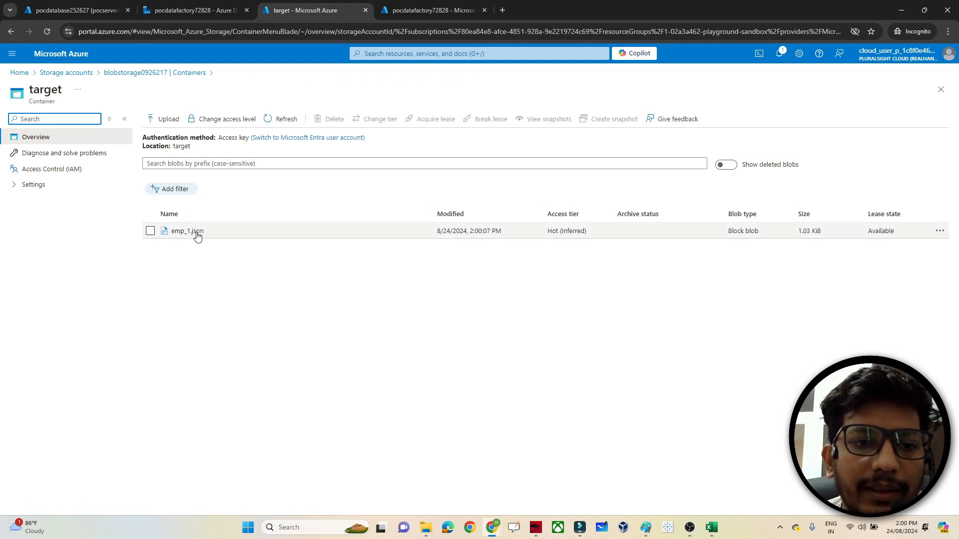
{"action": "left_click", "coordinate": [196, 235]}
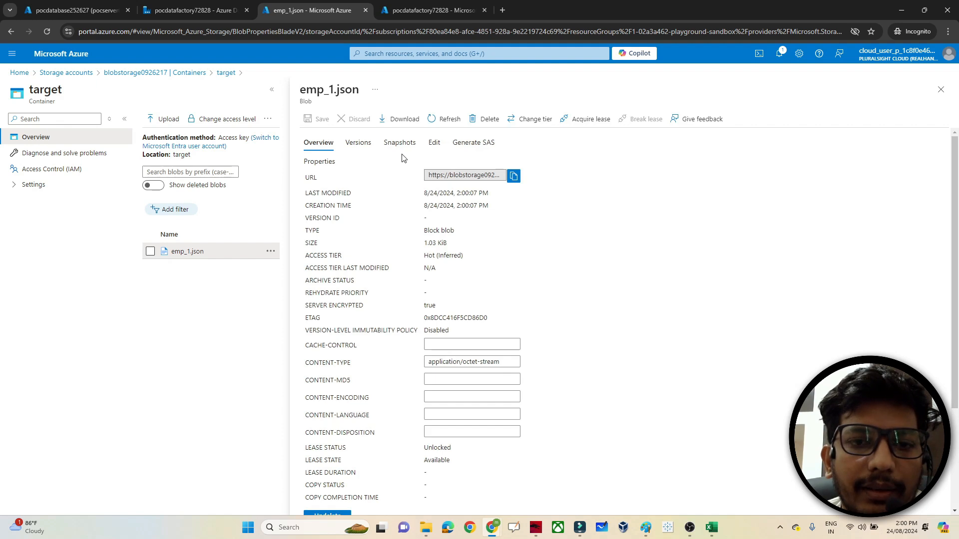
{"action": "left_click", "coordinate": [434, 143]}
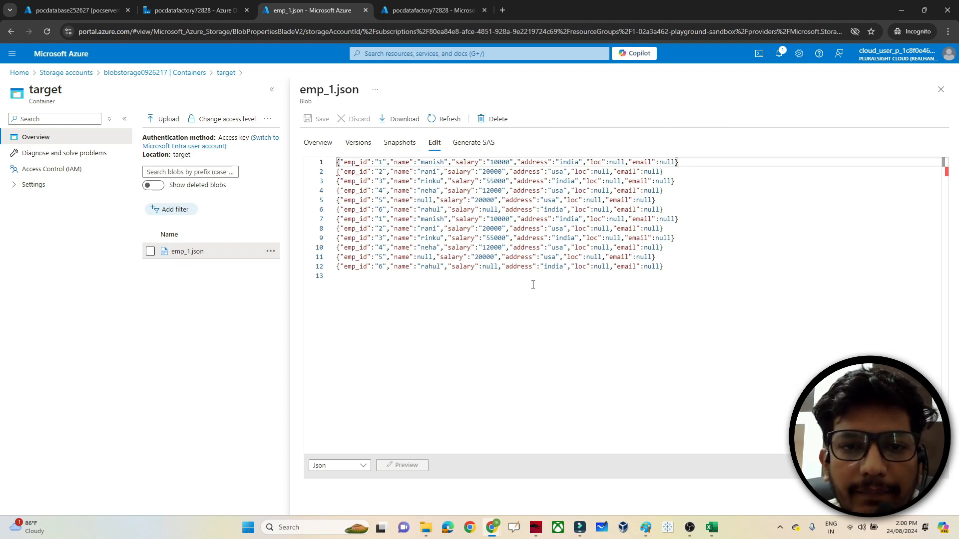
{"action": "left_click", "coordinate": [940, 89]}
{"action": "left_click", "coordinate": [194, 4]}
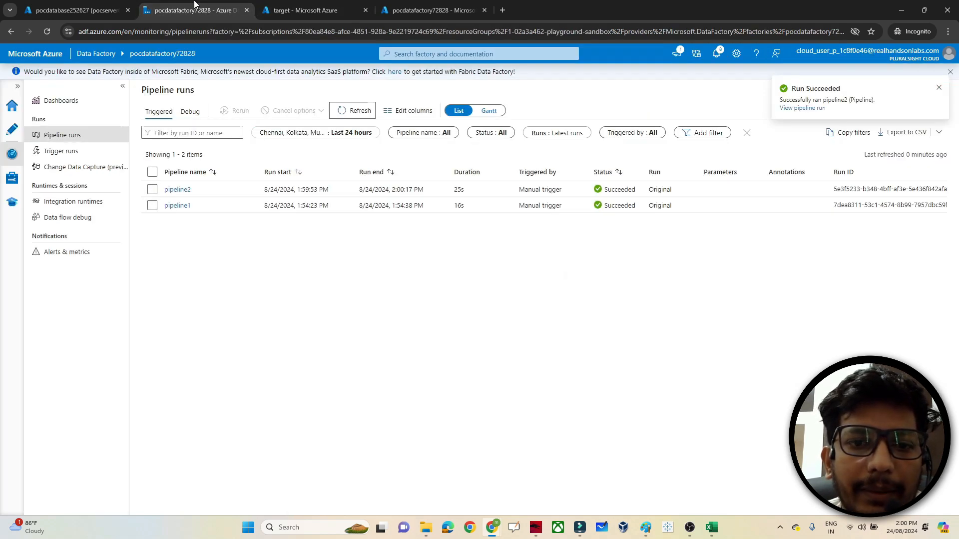
{"action": "mouse_move", "coordinate": [647, 530]}
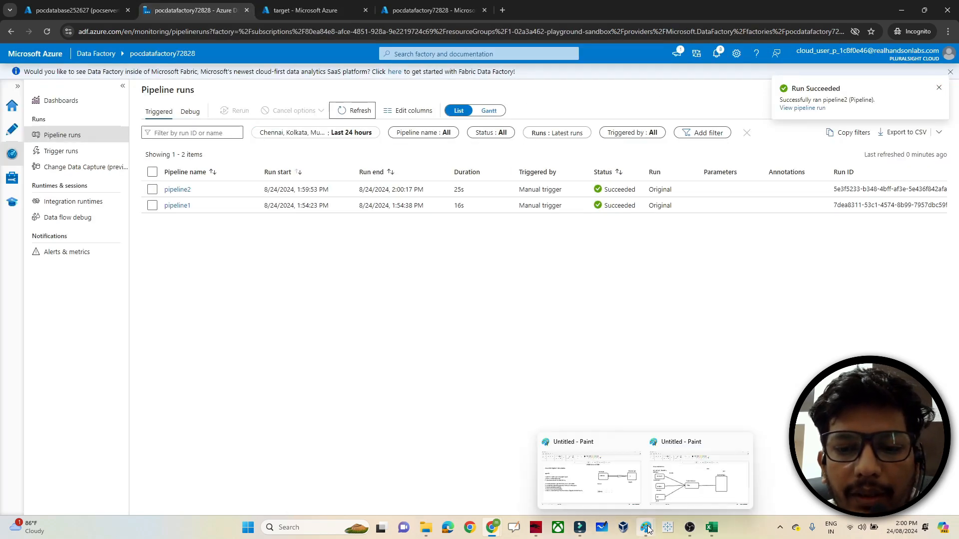
{"action": "left_click", "coordinate": [613, 487]}
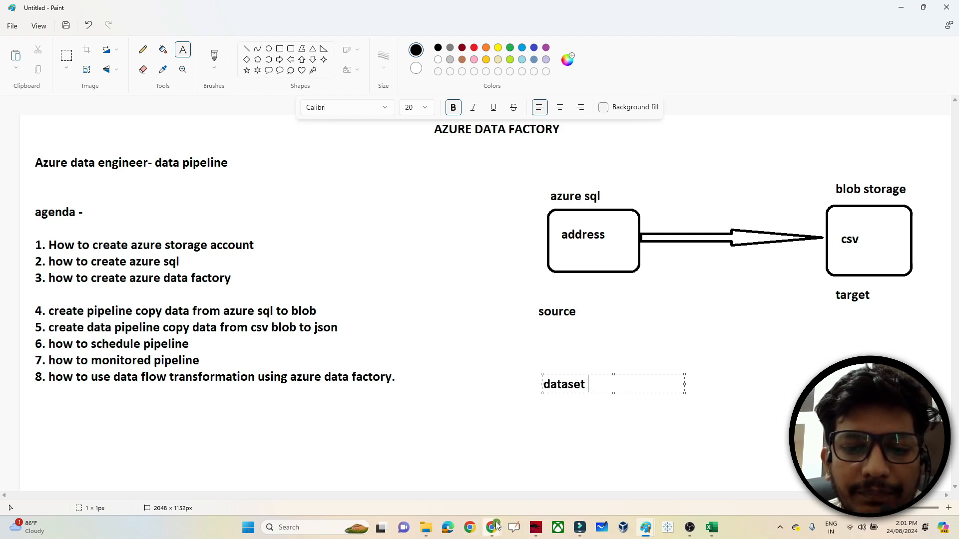
{"action": "mouse_move", "coordinate": [492, 528]}
{"action": "left_click", "coordinate": [556, 479]}
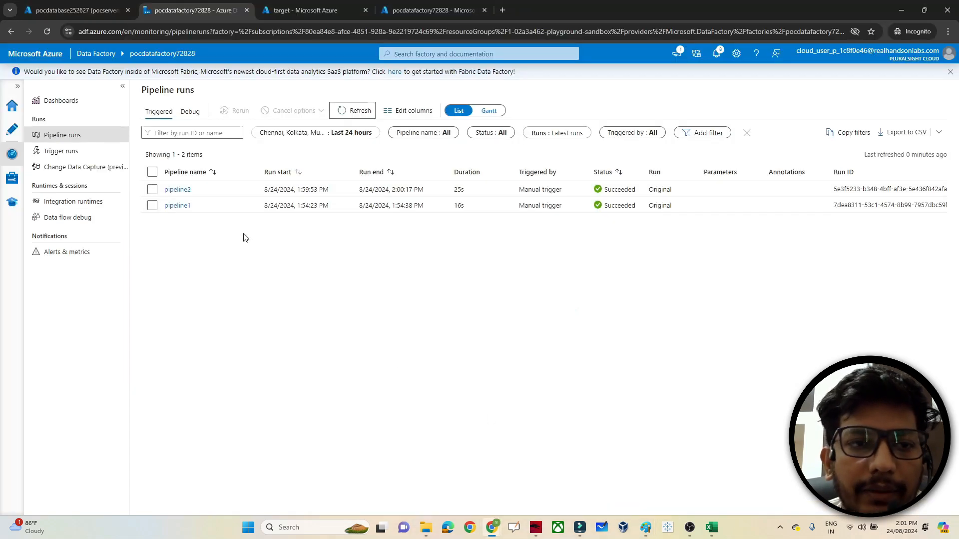
- From the Author page's Data flows menu, create dataflow1 and add source1 to its canvas
{"action": "left_click", "coordinate": [15, 129]}
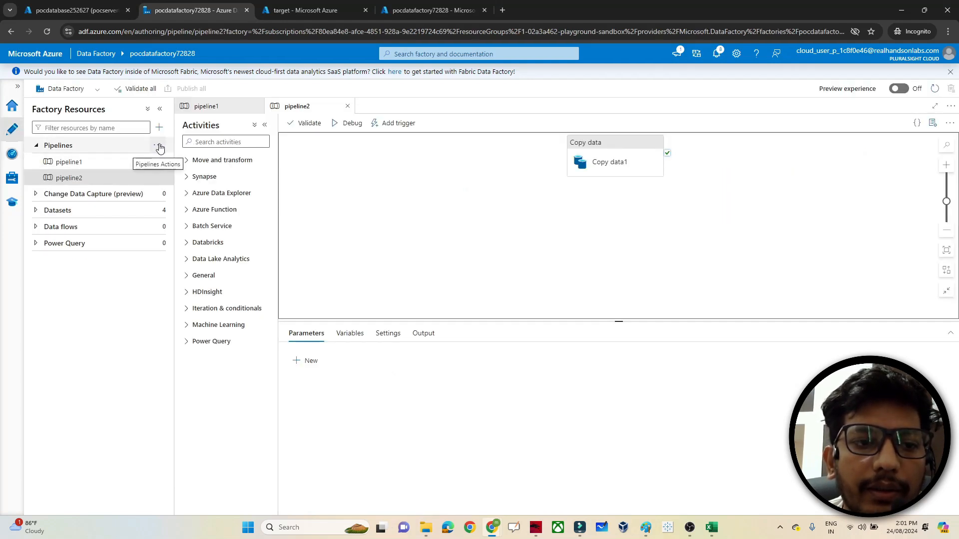
{"action": "left_click", "coordinate": [160, 147]}
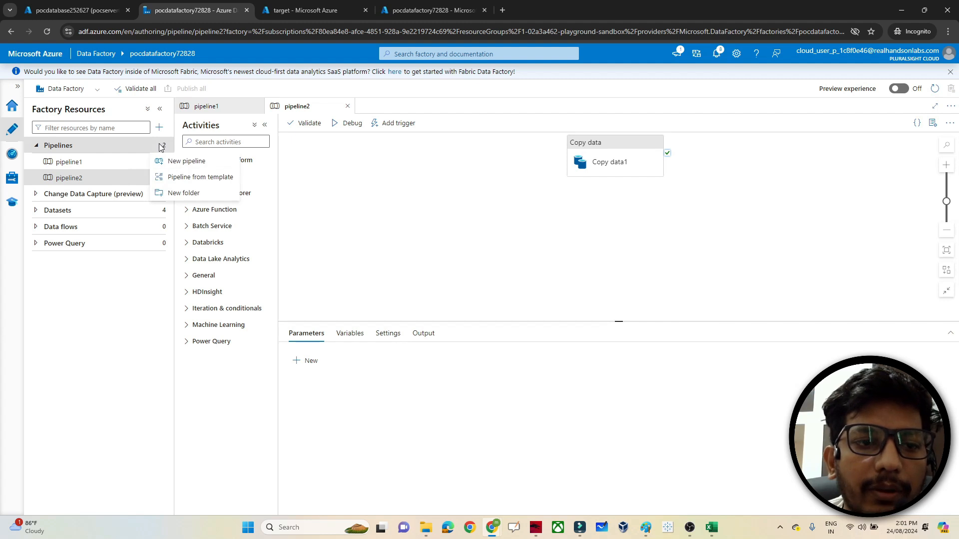
{"action": "left_click", "coordinate": [159, 147]}
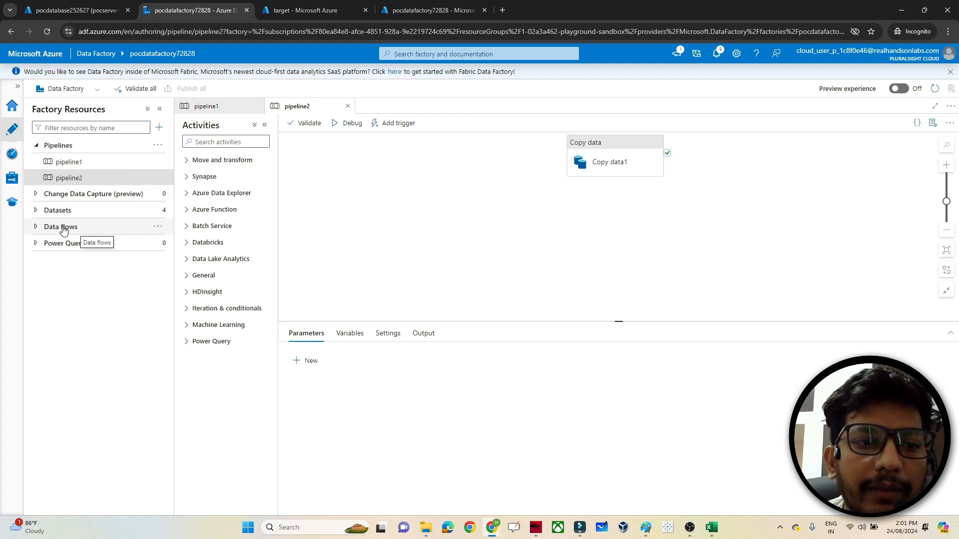
{"action": "left_click", "coordinate": [153, 229]}
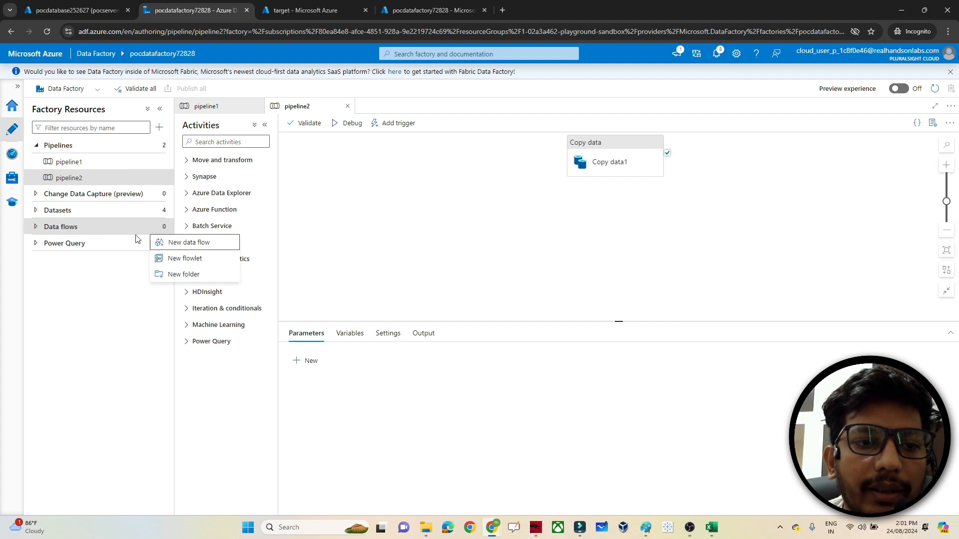
{"action": "left_click", "coordinate": [176, 243]}
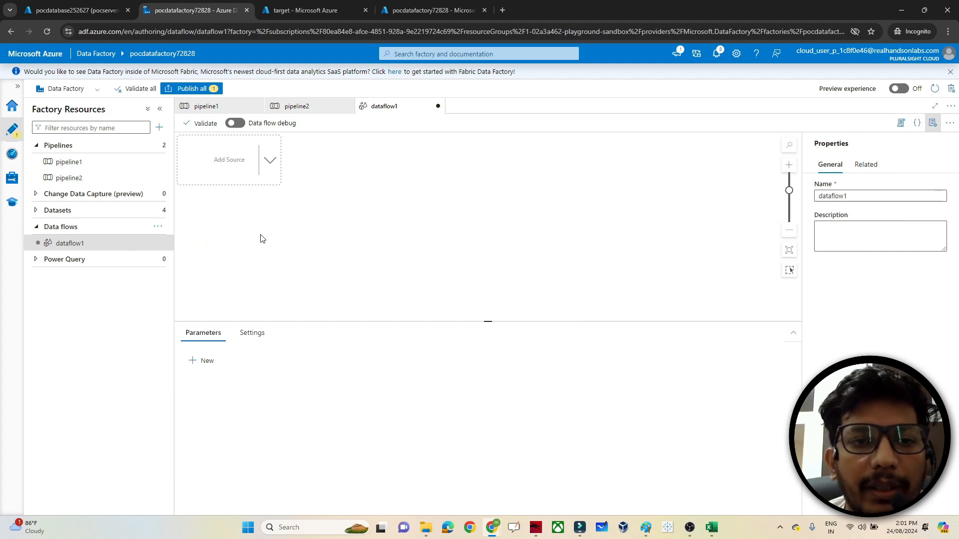
{"action": "left_click", "coordinate": [226, 162]}
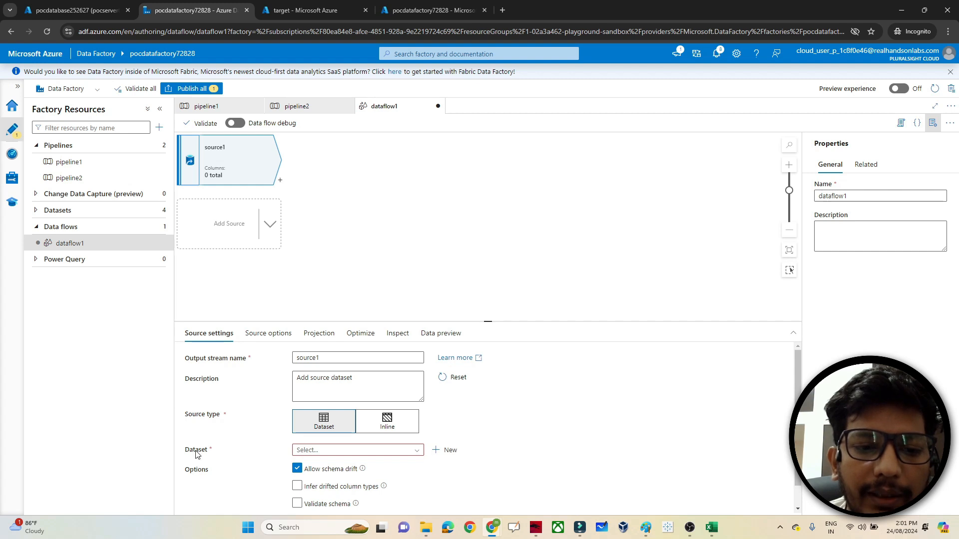
- Start a new Azure Blob Storage dataset in DelimitedText format for source1
{"action": "left_click", "coordinate": [446, 451]}
{"action": "left_click", "coordinate": [762, 219]}
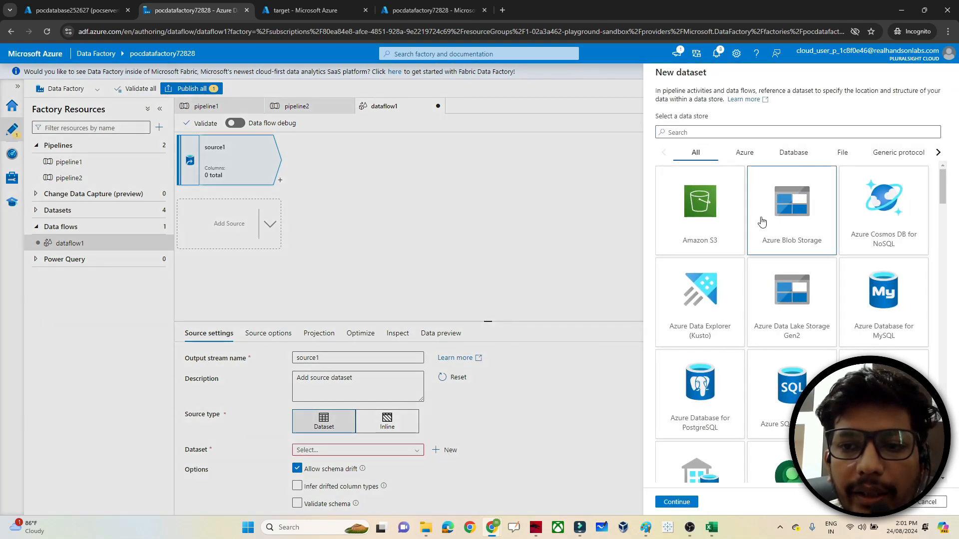
{"action": "left_click", "coordinate": [668, 501]}
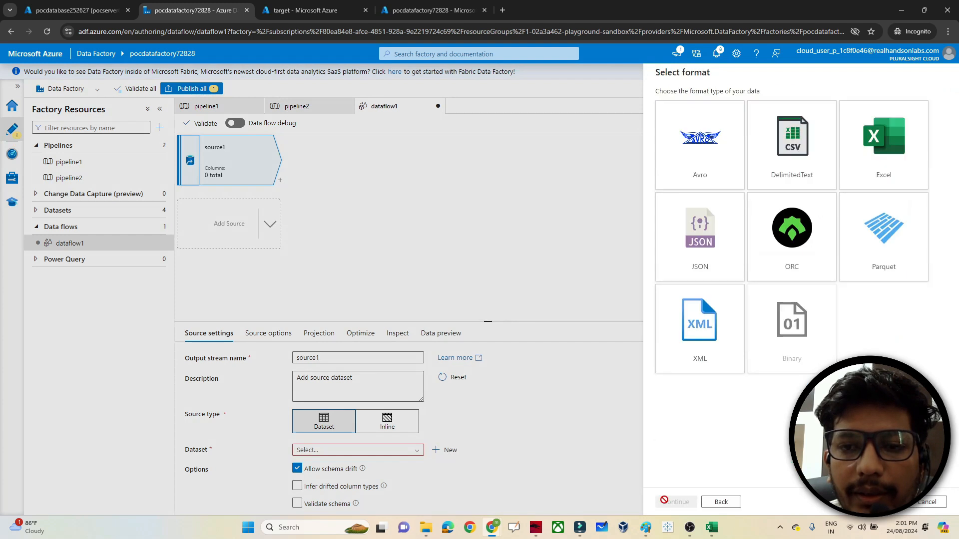
{"action": "left_click", "coordinate": [806, 156]}
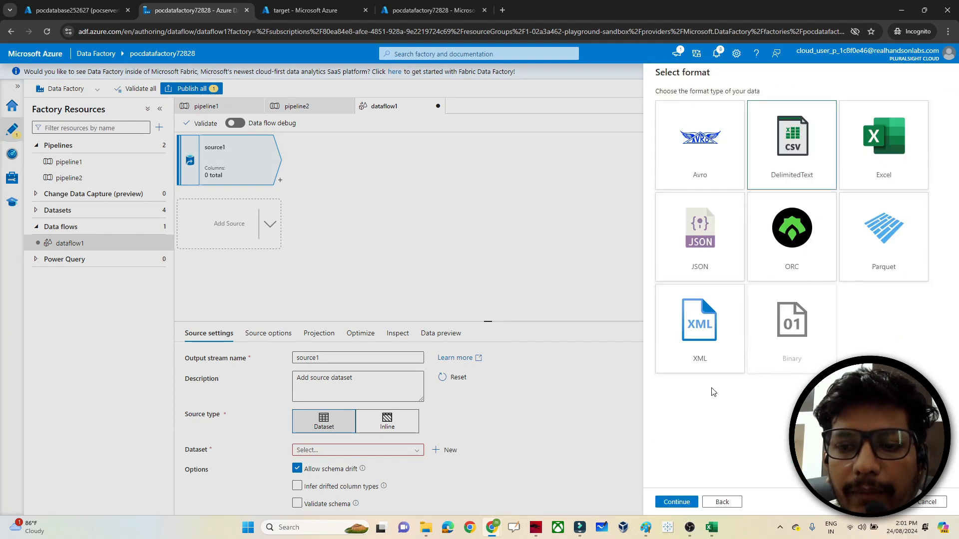
{"action": "left_click", "coordinate": [676, 501]}
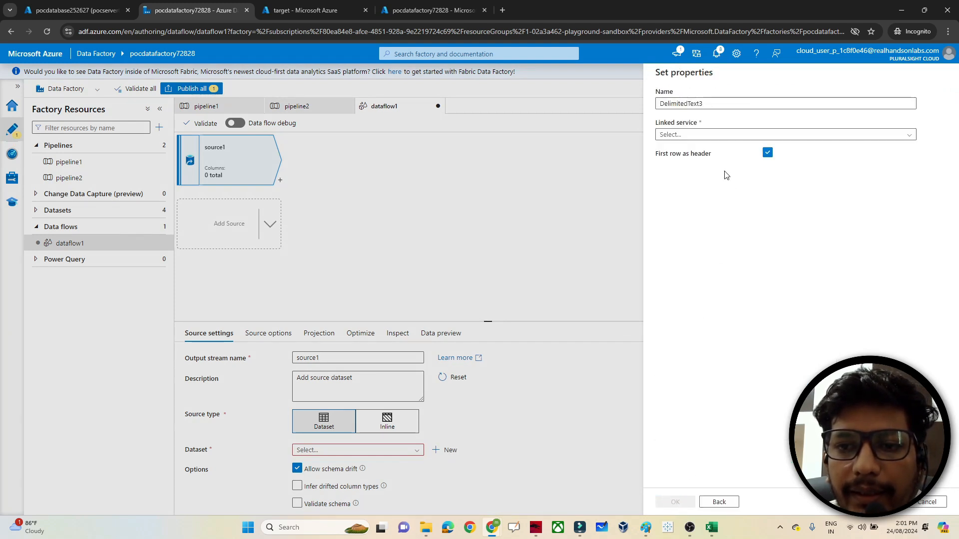
- Create a new Blob Storage linked service using the blobstorage0926217 storage account
{"action": "left_click", "coordinate": [683, 134]}
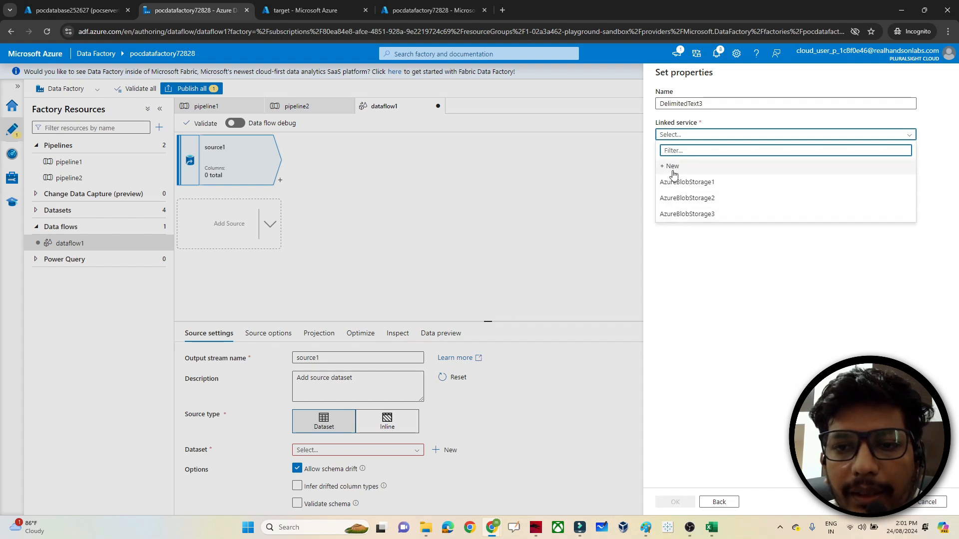
{"action": "left_click", "coordinate": [670, 165]}
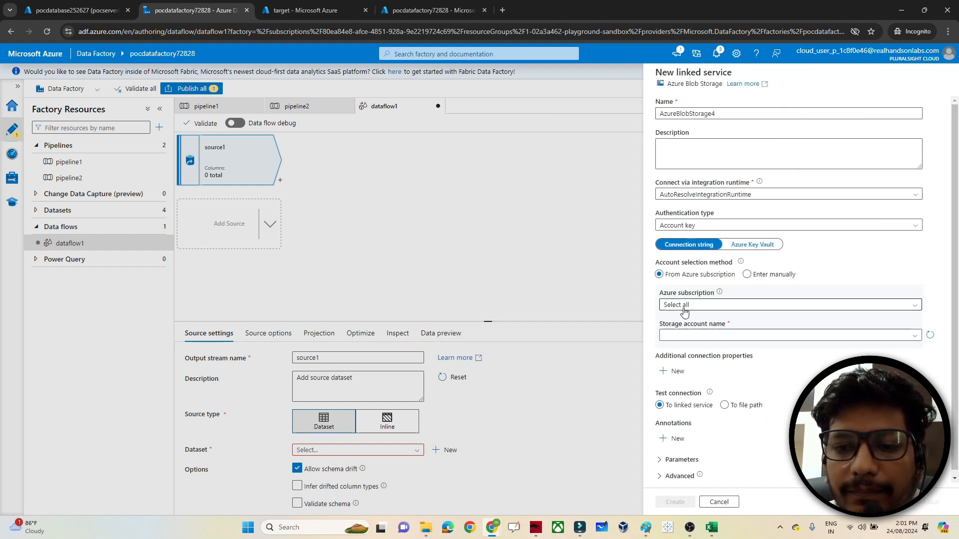
{"action": "left_click", "coordinate": [685, 310]}
{"action": "left_click", "coordinate": [682, 332]}
{"action": "left_click", "coordinate": [682, 335]}
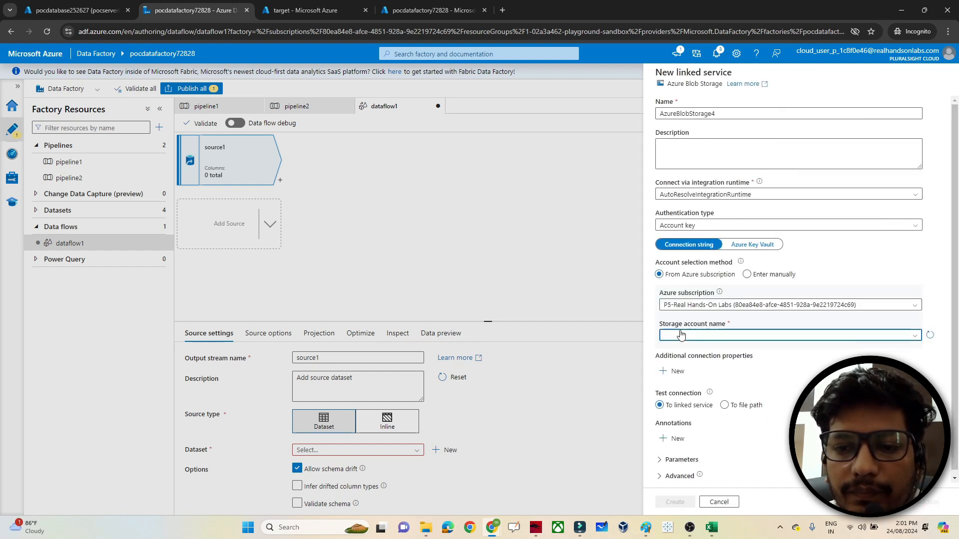
{"action": "left_click", "coordinate": [684, 349]}
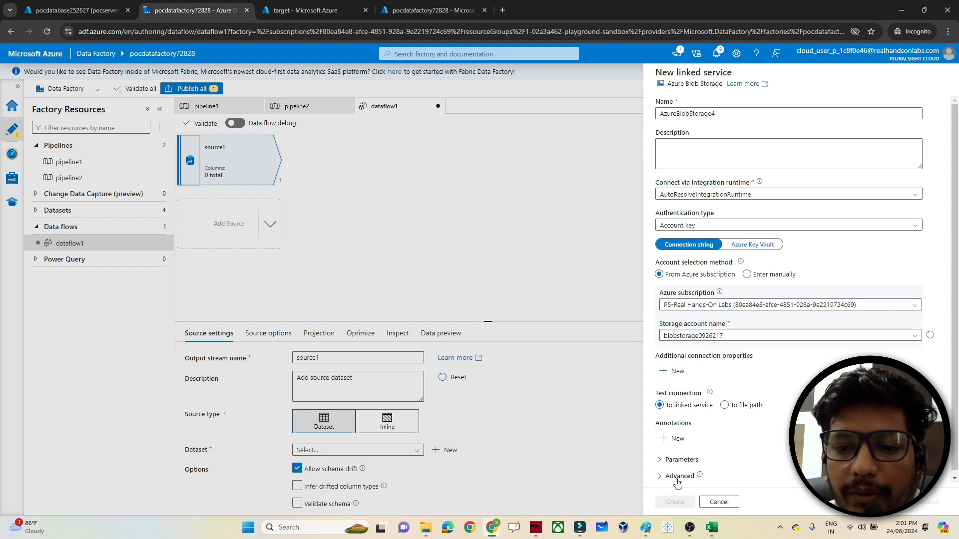
{"action": "left_click", "coordinate": [672, 502]}
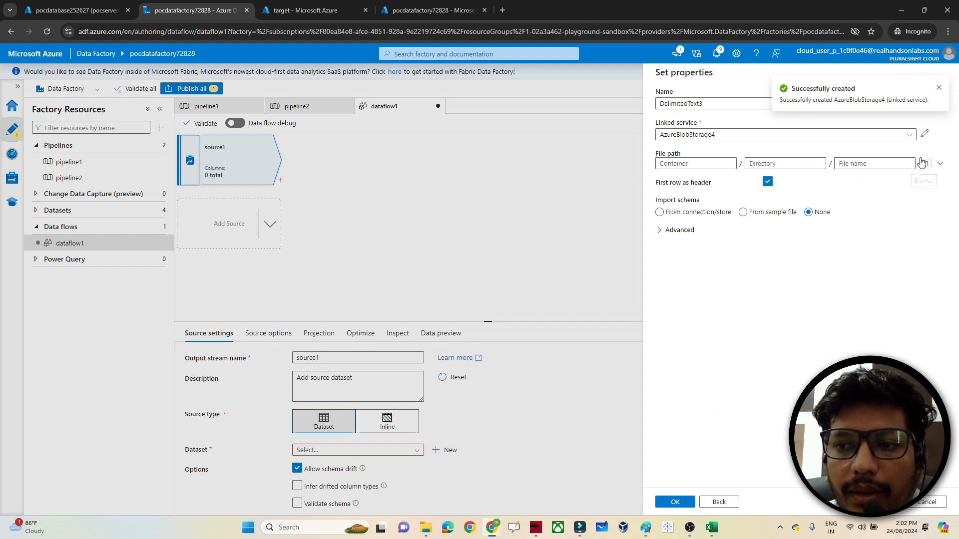
- Set the dataset's file path to source/emp_1.csv and finish creating it
{"action": "left_click", "coordinate": [923, 163]}
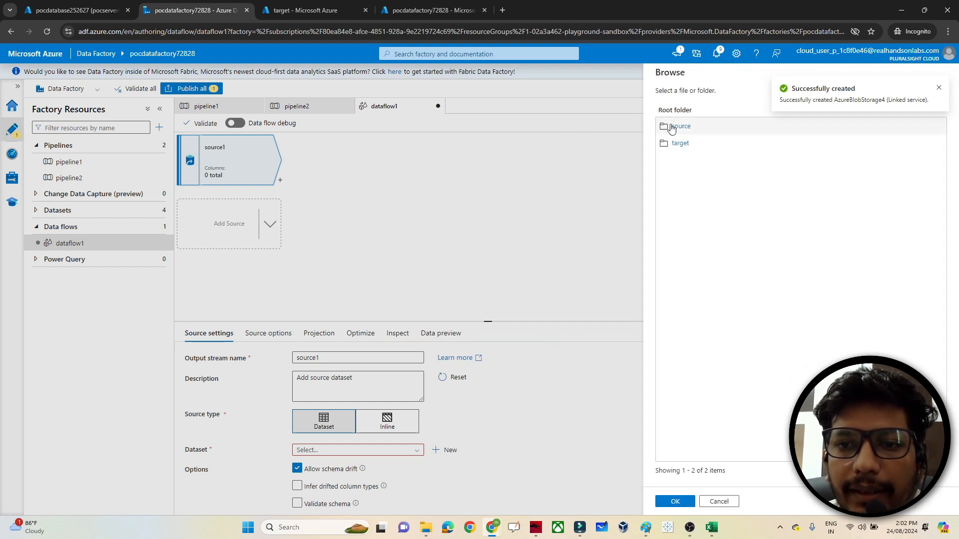
{"action": "left_click", "coordinate": [677, 128]}
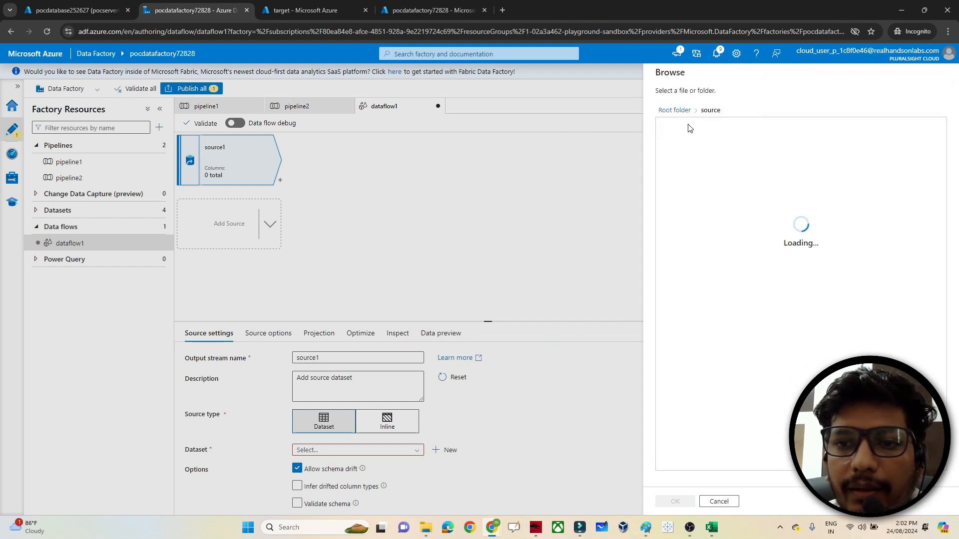
{"action": "left_click", "coordinate": [688, 128]}
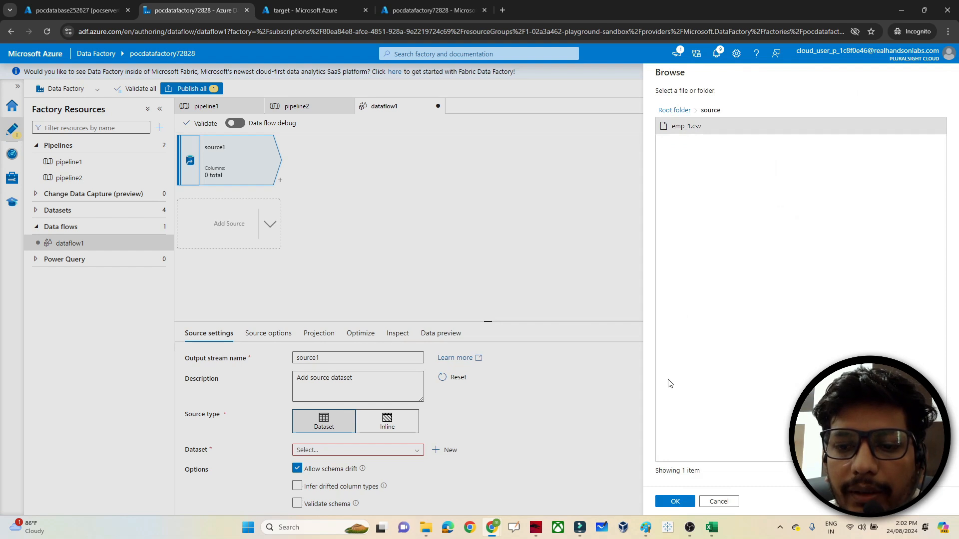
{"action": "left_click", "coordinate": [672, 502]}
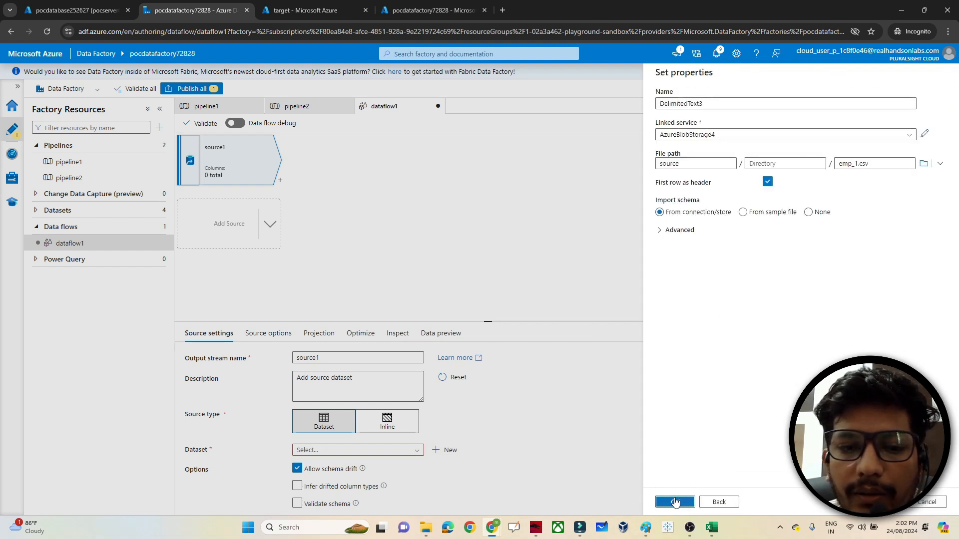
{"action": "left_click", "coordinate": [675, 502]}
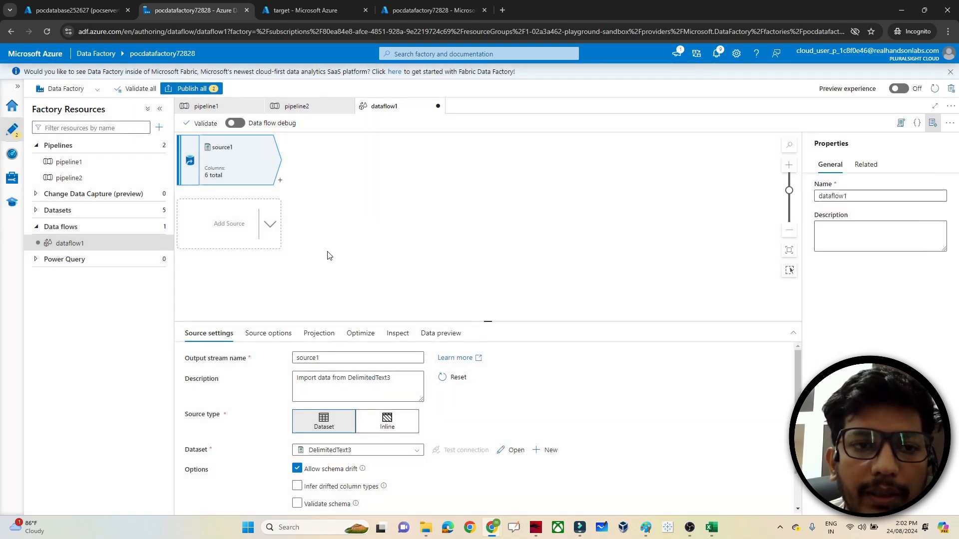
- Switch on data flow debug with default settings and check the source's Data preview
{"action": "left_click", "coordinate": [235, 124]}
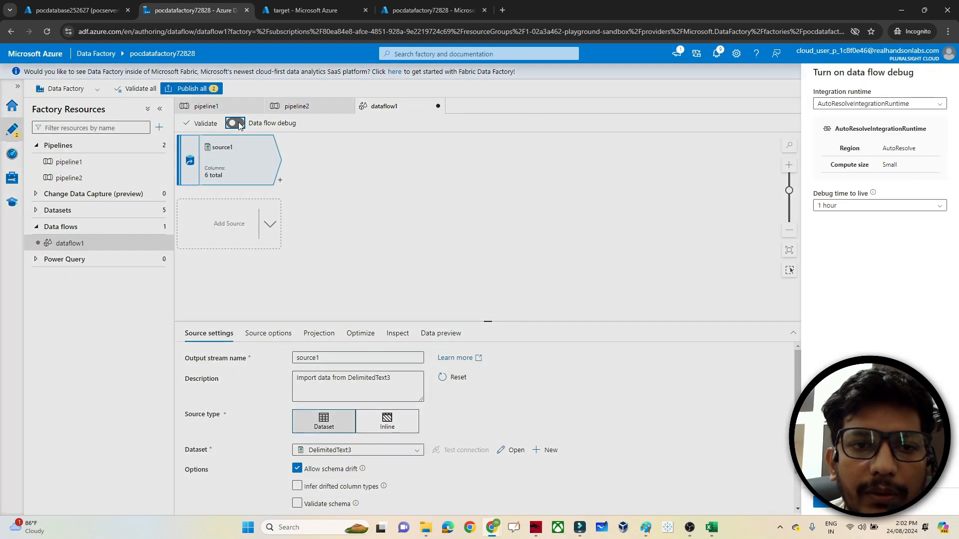
{"action": "left_click", "coordinate": [823, 504]}
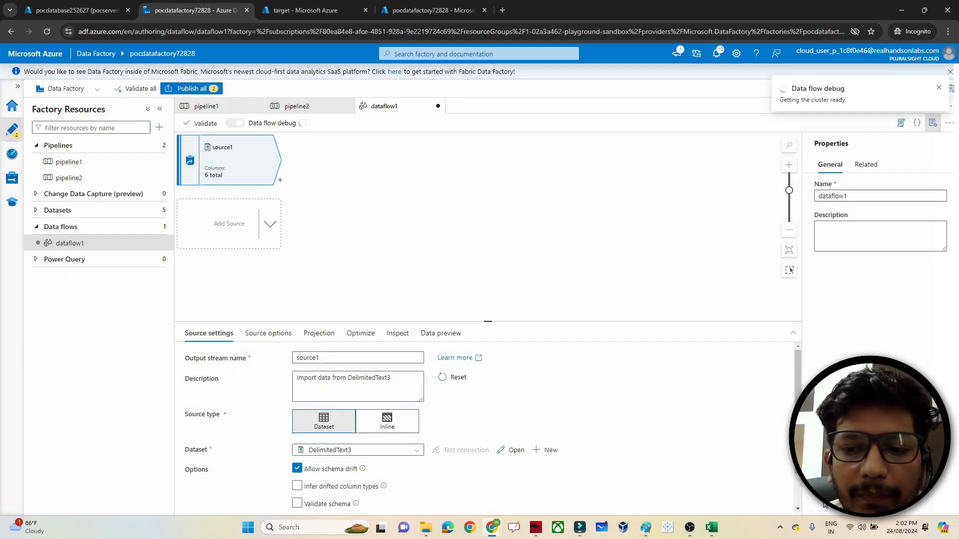
{"action": "left_click", "coordinate": [446, 340]}
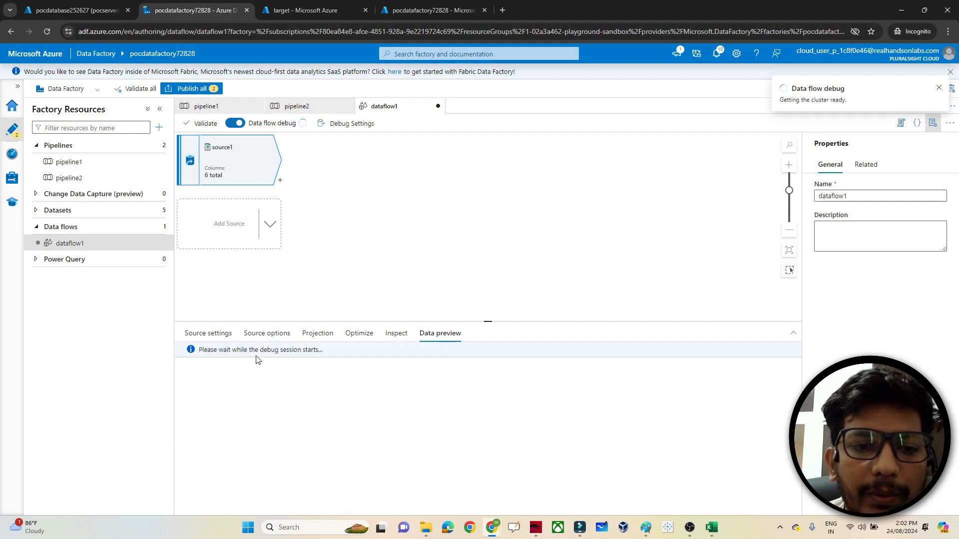
{"action": "left_click", "coordinate": [229, 342]}
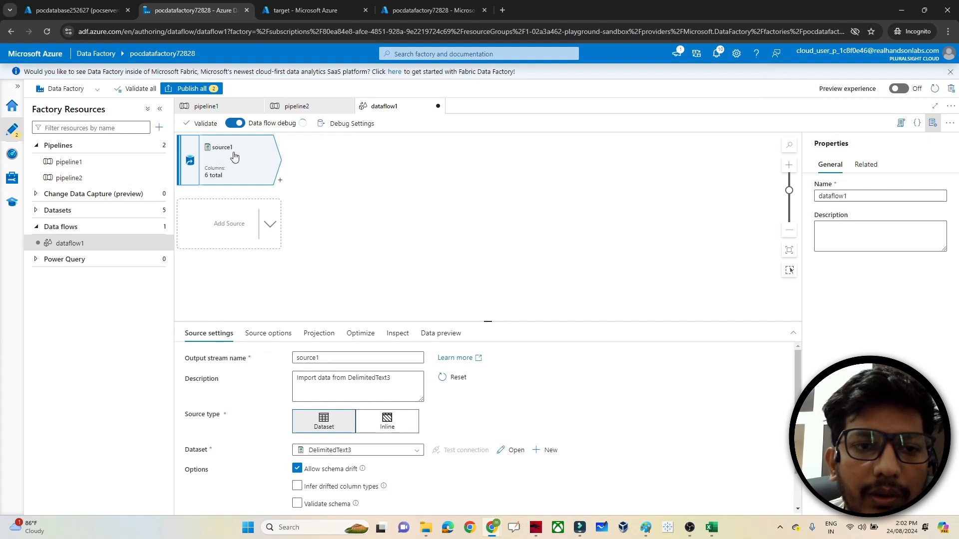
- Insert a Filter transformation, filter1, after source1 from the Row modifier list
{"action": "left_click", "coordinate": [280, 182]}
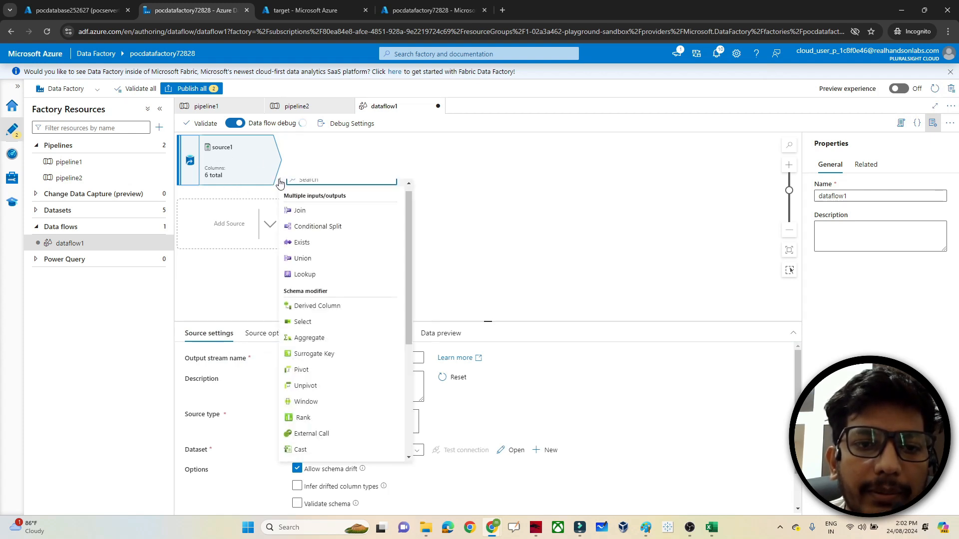
{"action": "left_click", "coordinate": [278, 183]}
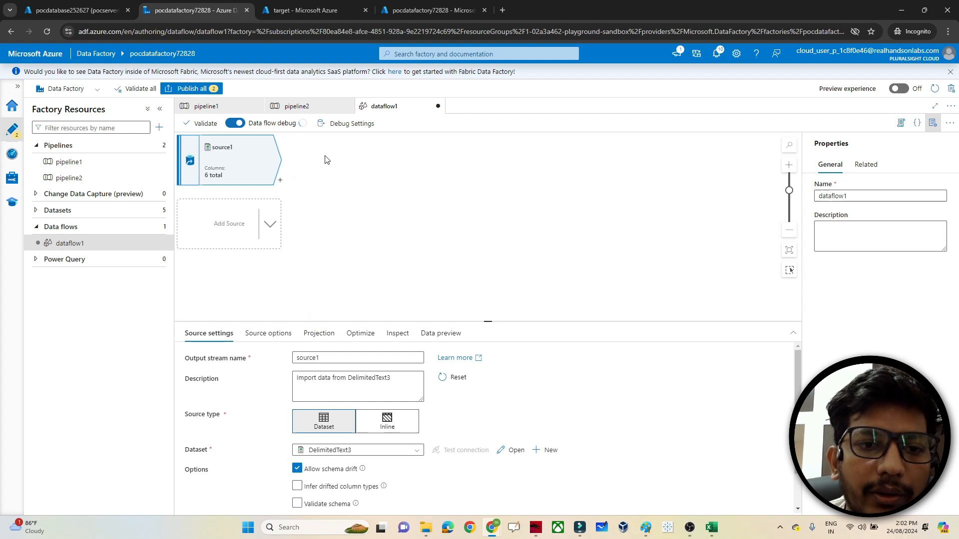
{"action": "left_click", "coordinate": [279, 183]}
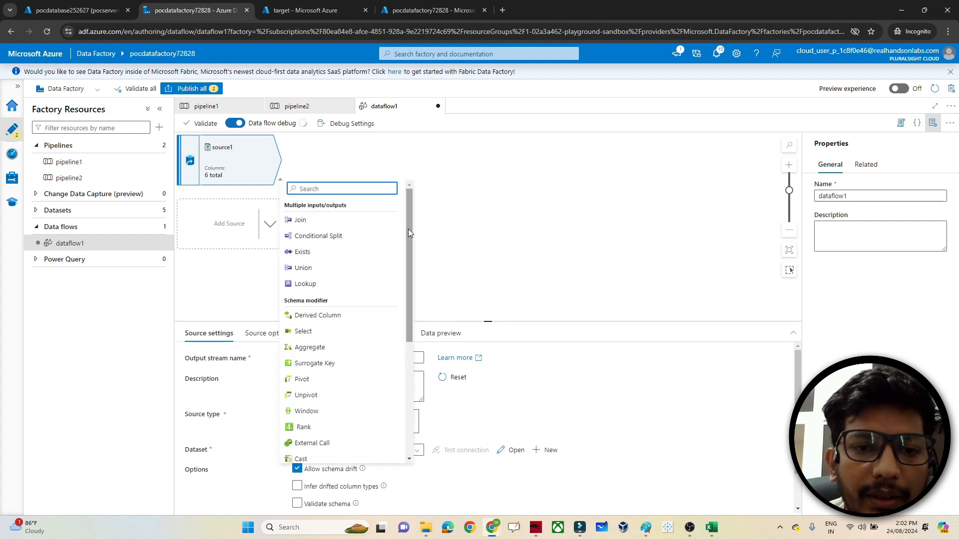
{"action": "left_click_drag", "start_coordinate": [409, 247], "coordinate": [409, 358]}
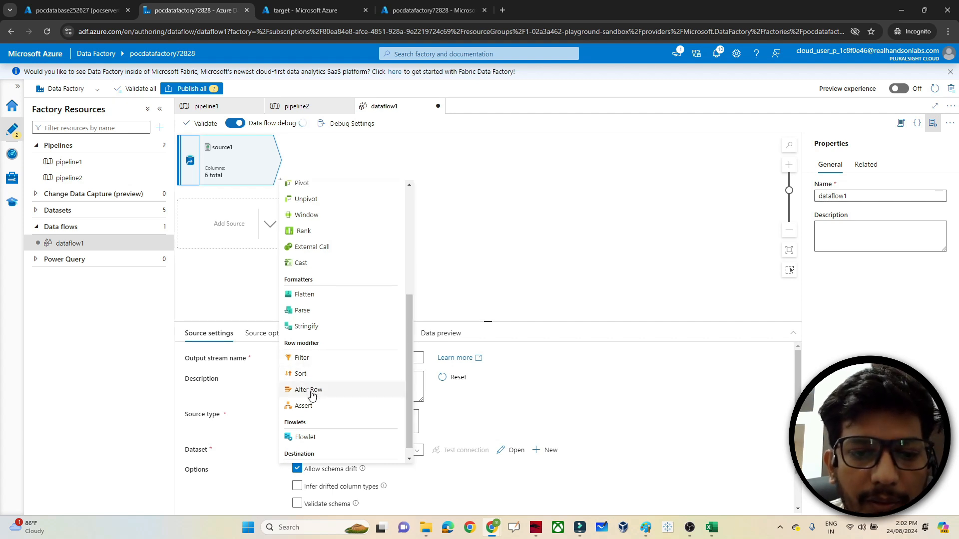
{"action": "left_click_drag", "start_coordinate": [409, 376], "coordinate": [404, 269]}
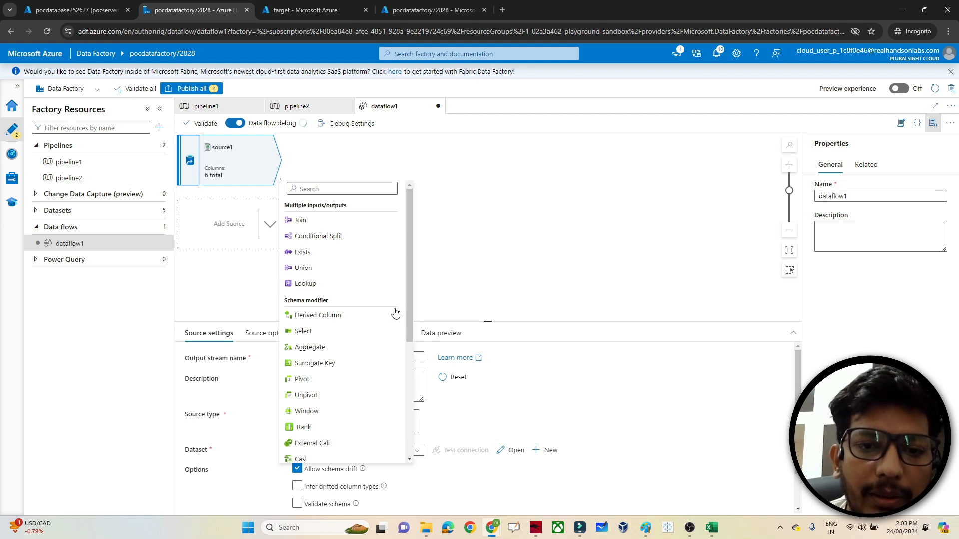
{"action": "left_click_drag", "start_coordinate": [406, 325], "coordinate": [414, 451]}
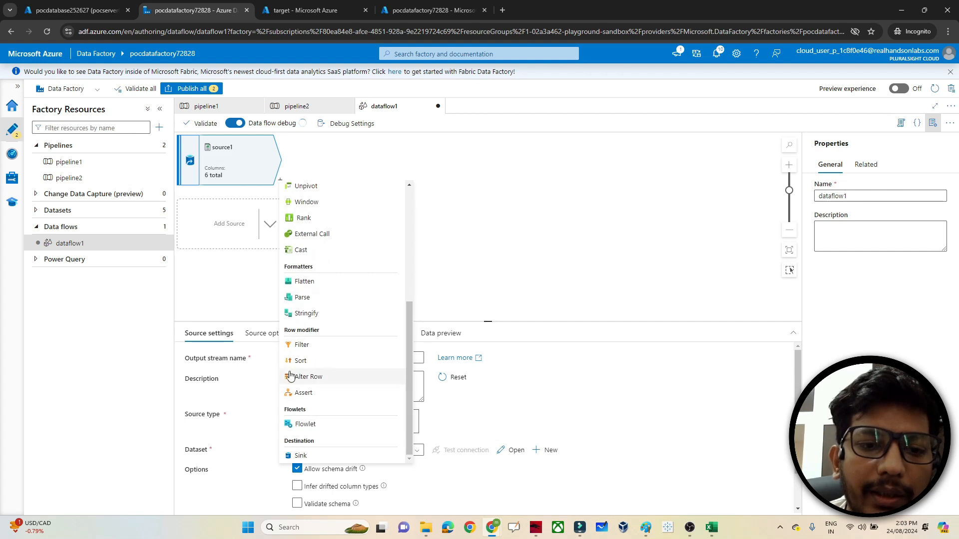
{"action": "left_click", "coordinate": [300, 344]}
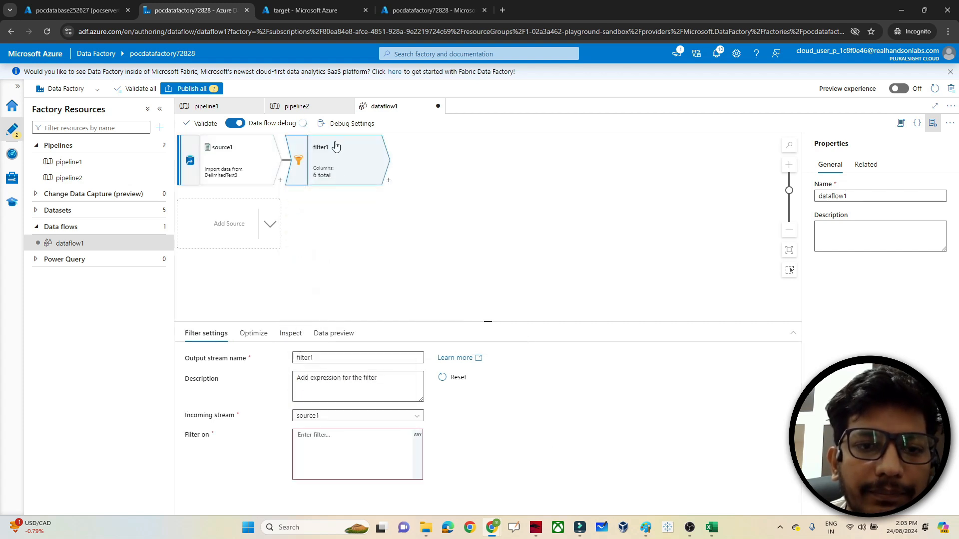
- Set filter1's Filter on condition to emp_id>3 in the expression builder
{"action": "left_click", "coordinate": [331, 458]}
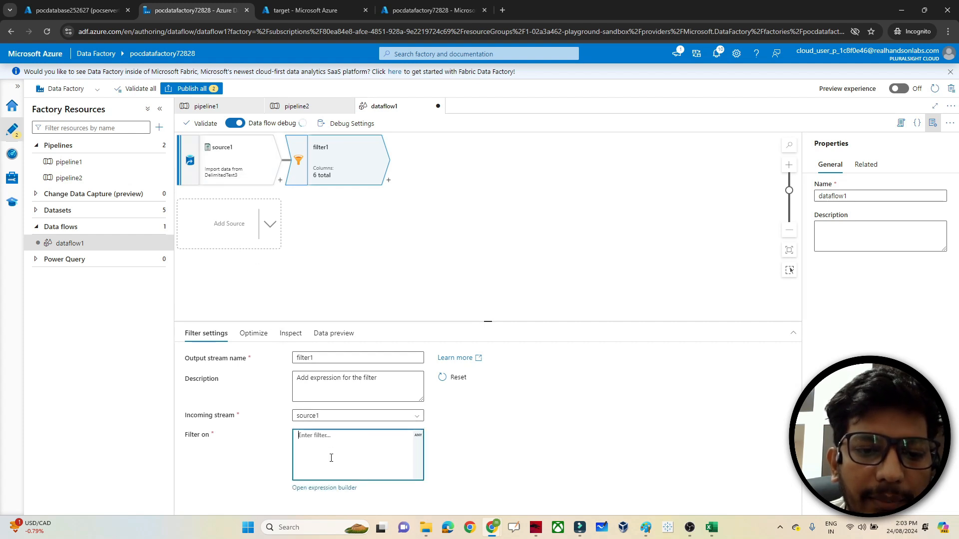
{"action": "left_click", "coordinate": [357, 485]}
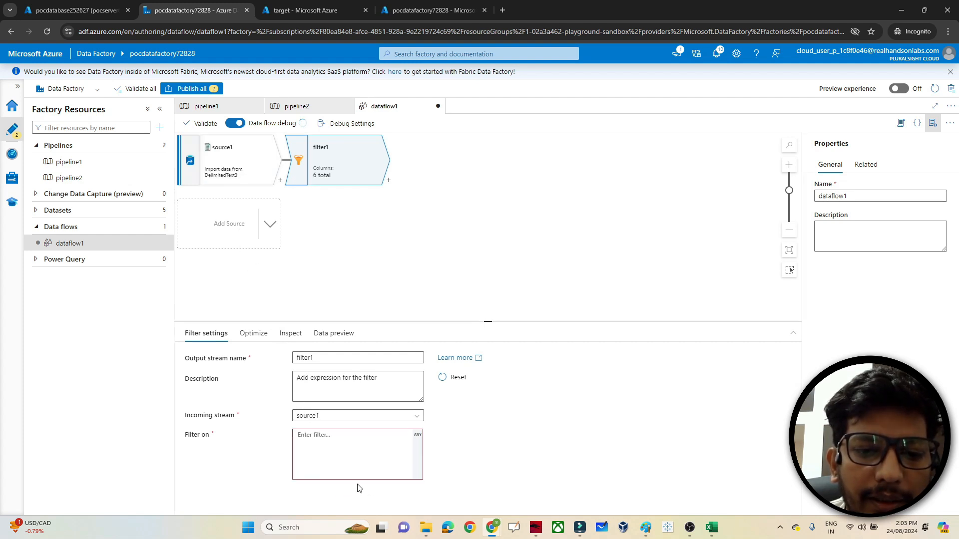
{"action": "left_click", "coordinate": [417, 436]}
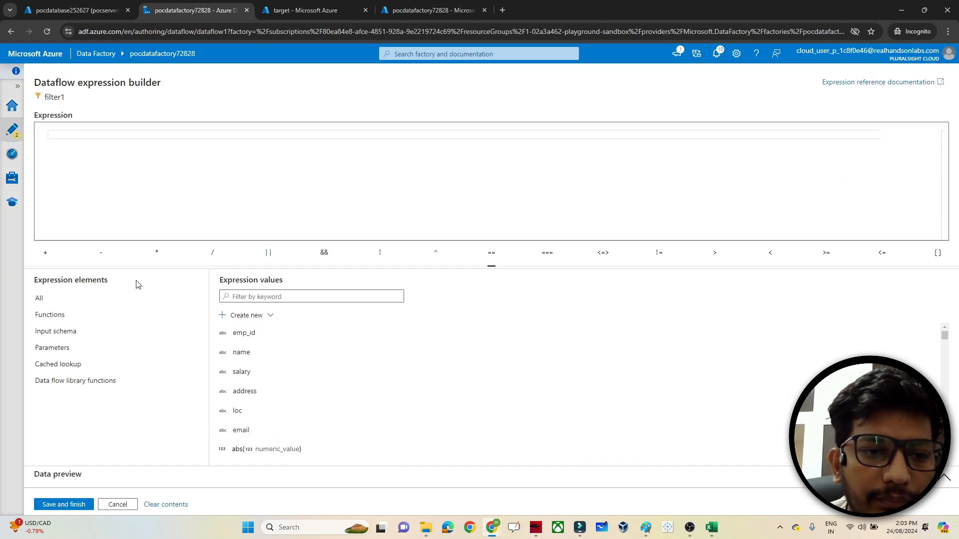
{"action": "left_click", "coordinate": [238, 332]}
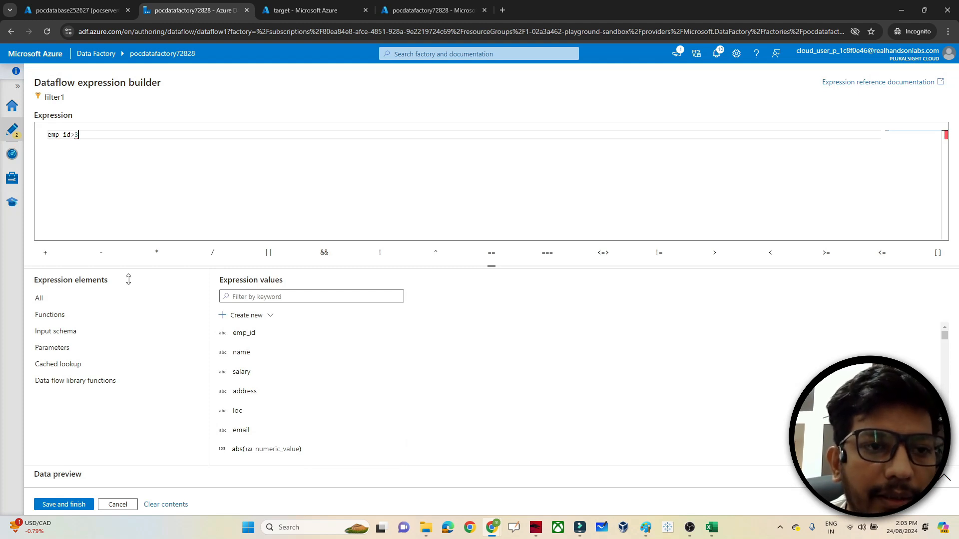
{"action": "left_click", "coordinate": [63, 505]}
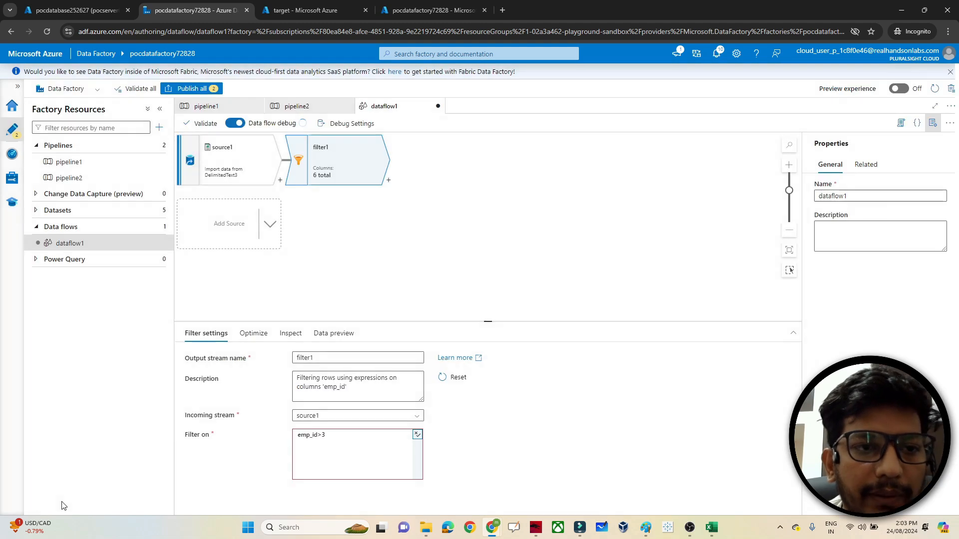
- Check filter1's data preview and partitioning options, then return to its settings
{"action": "left_click", "coordinate": [334, 335]}
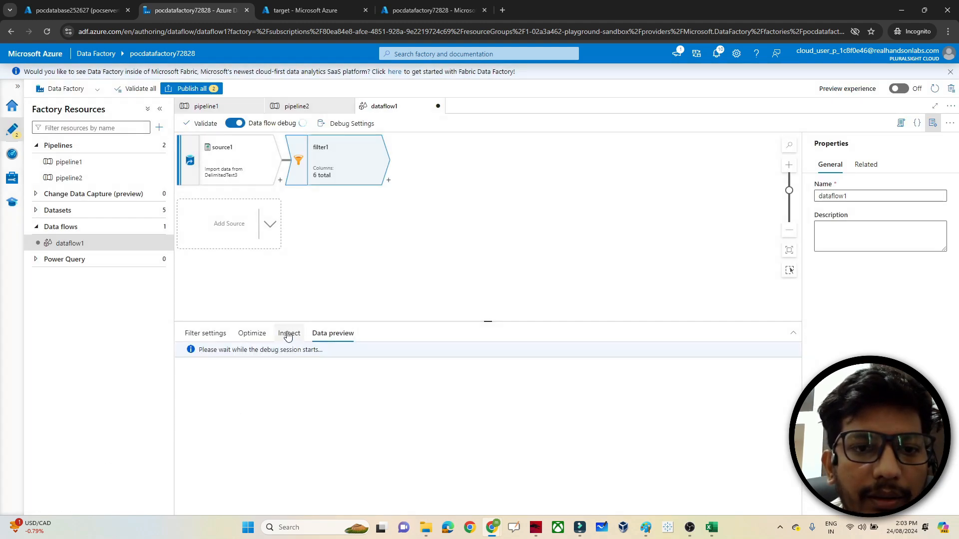
{"action": "left_click", "coordinate": [253, 333]}
{"action": "left_click", "coordinate": [212, 334]}
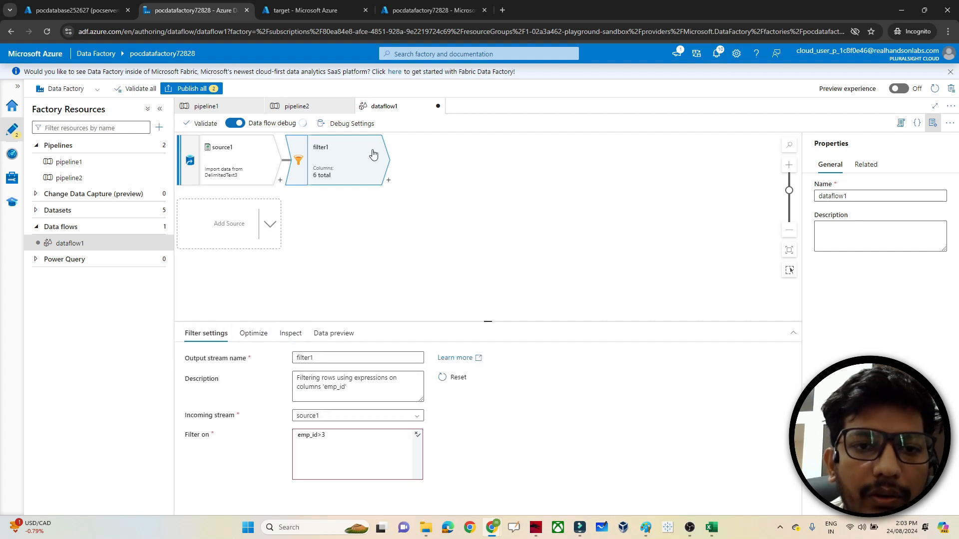
- Add a Sort transformation, sort1, after filter1
{"action": "left_click", "coordinate": [390, 181]}
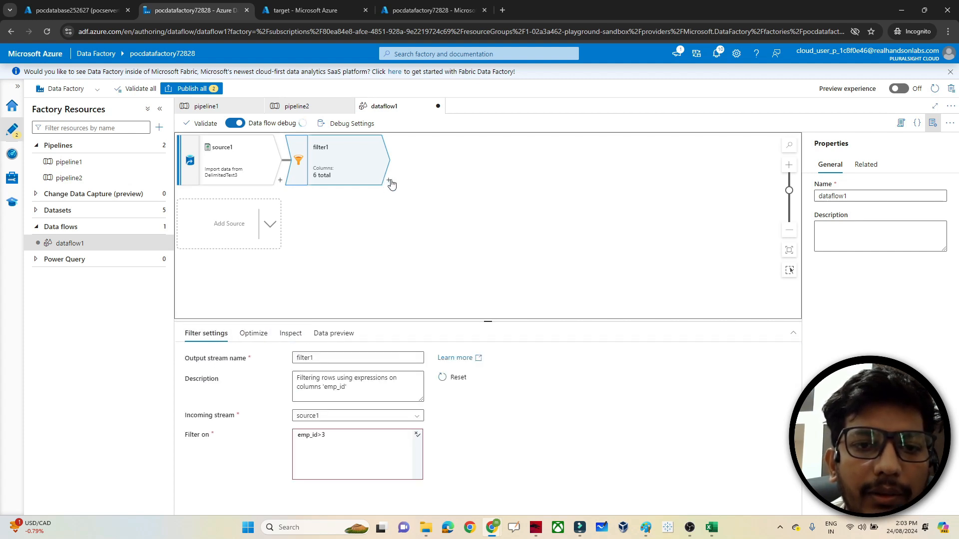
{"action": "left_click", "coordinate": [389, 181]}
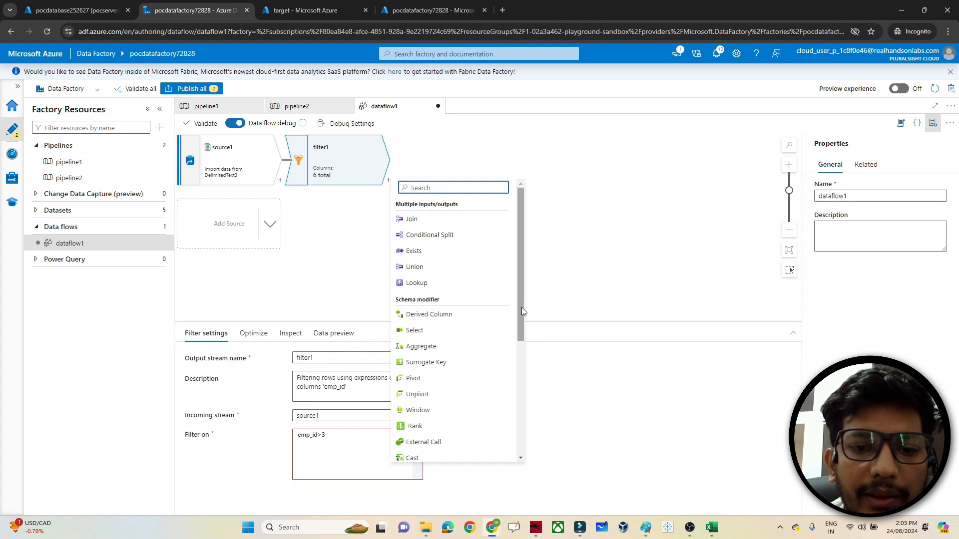
{"action": "left_click_drag", "start_coordinate": [522, 307], "coordinate": [517, 426]}
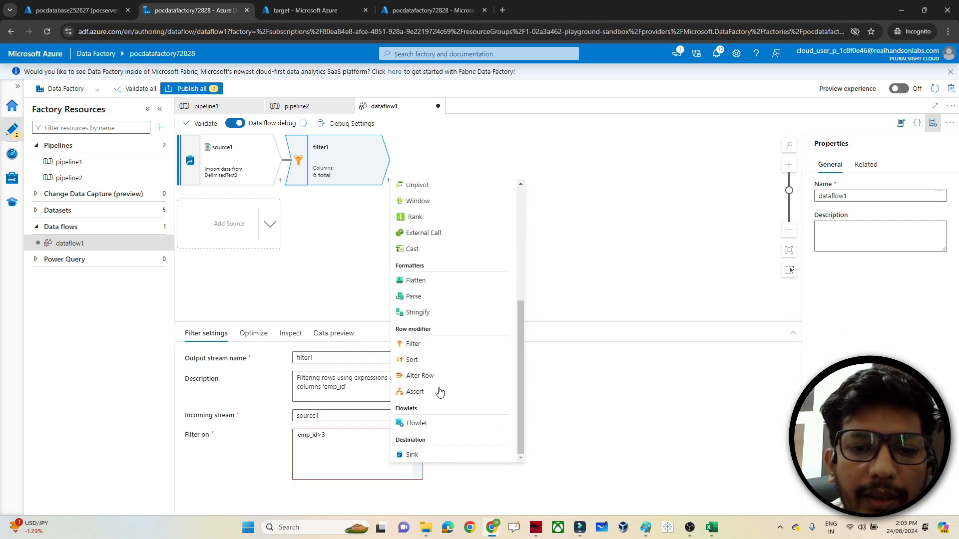
{"action": "left_click", "coordinate": [412, 359]}
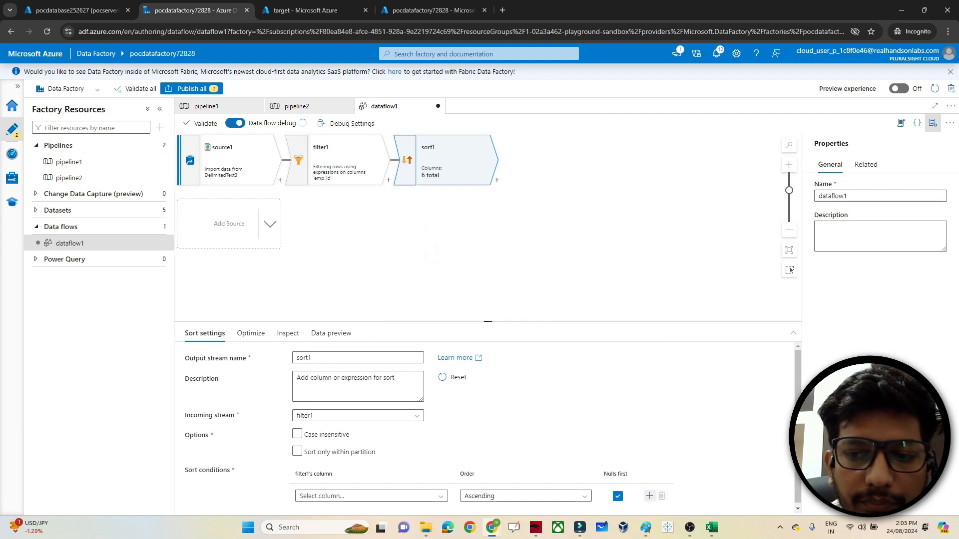
- Sort sort1's rows by the salary column in Descending order
{"action": "left_click_drag", "start_coordinate": [798, 432], "coordinate": [797, 445]}
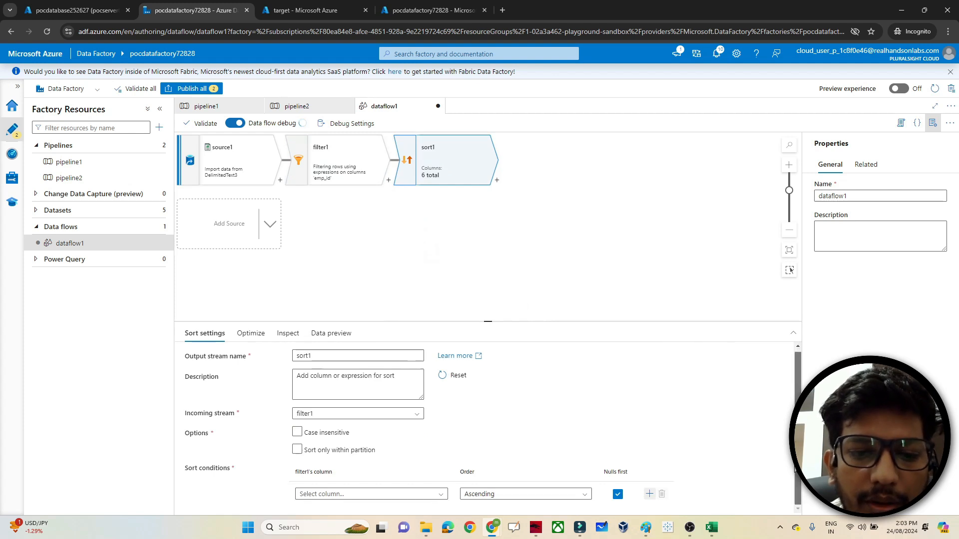
{"action": "left_click", "coordinate": [360, 495]}
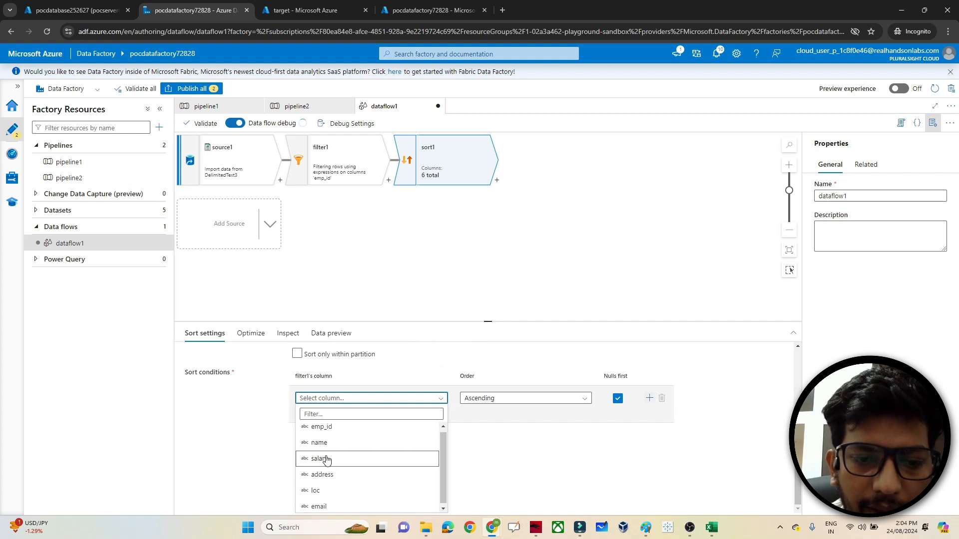
{"action": "left_click", "coordinate": [326, 457]}
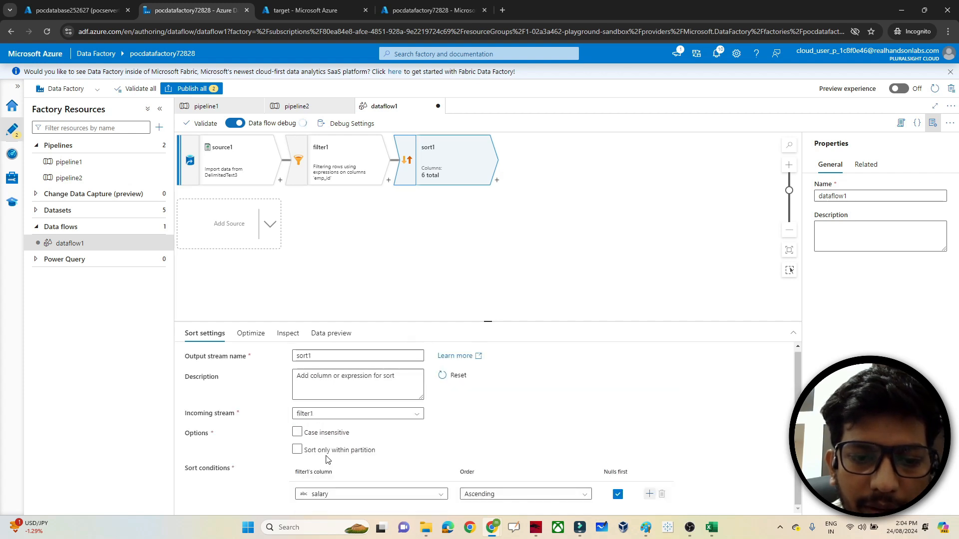
{"action": "left_click", "coordinate": [498, 495]}
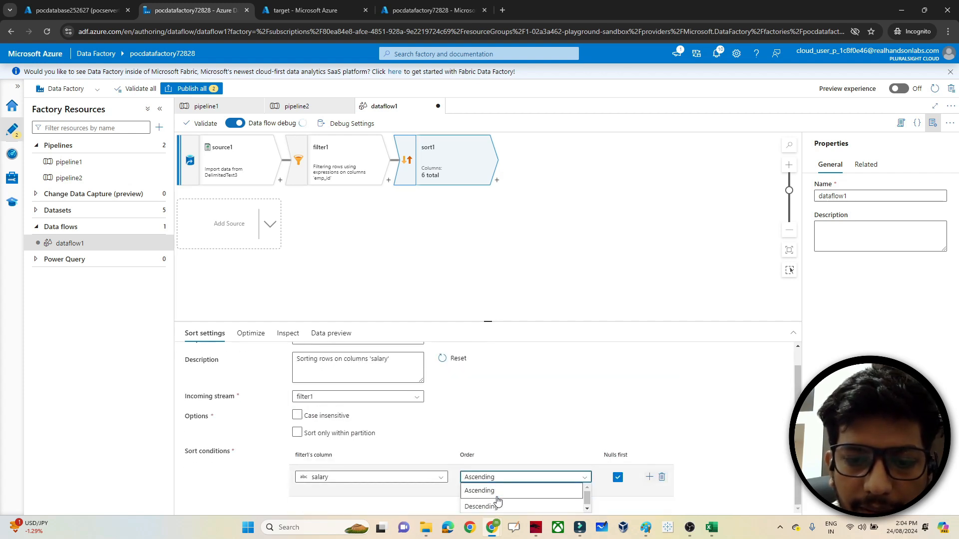
{"action": "left_click", "coordinate": [480, 508]}
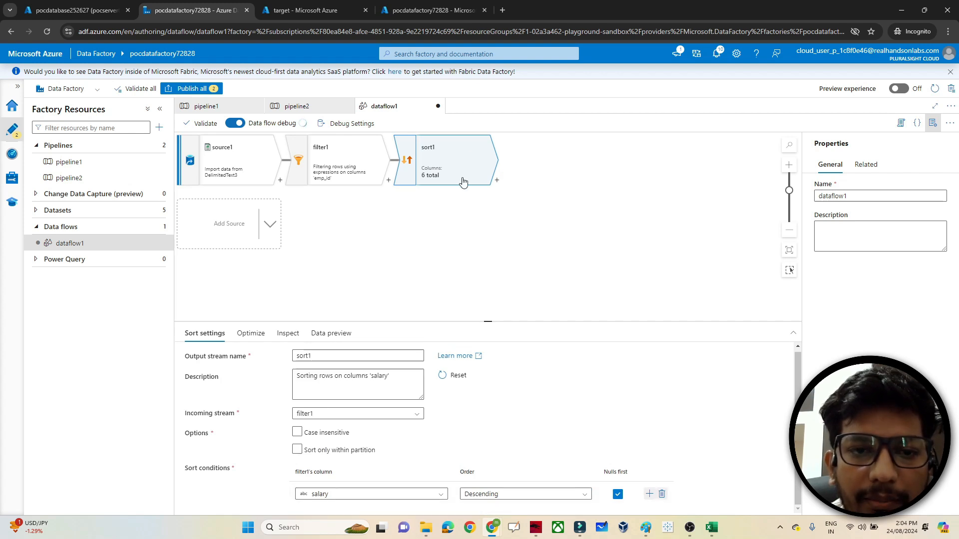
- Add a Sink step, sink1, after sort1
{"action": "left_click", "coordinate": [496, 180]}
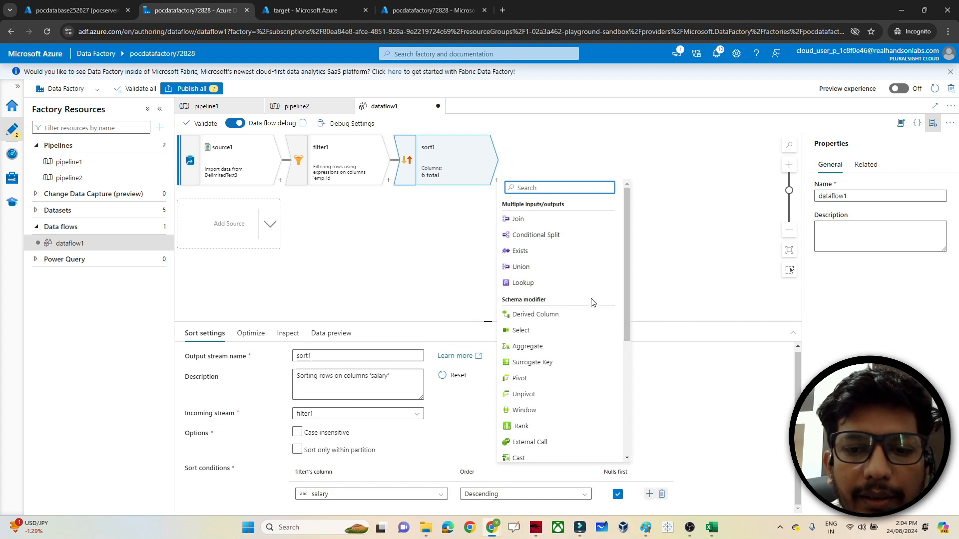
{"action": "left_click_drag", "start_coordinate": [627, 320], "coordinate": [627, 433]}
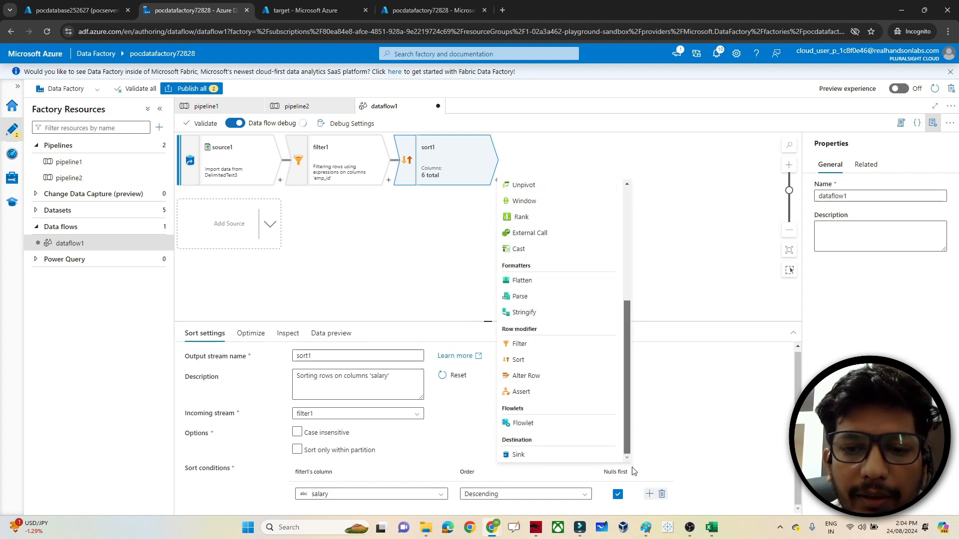
{"action": "left_click", "coordinate": [517, 455]}
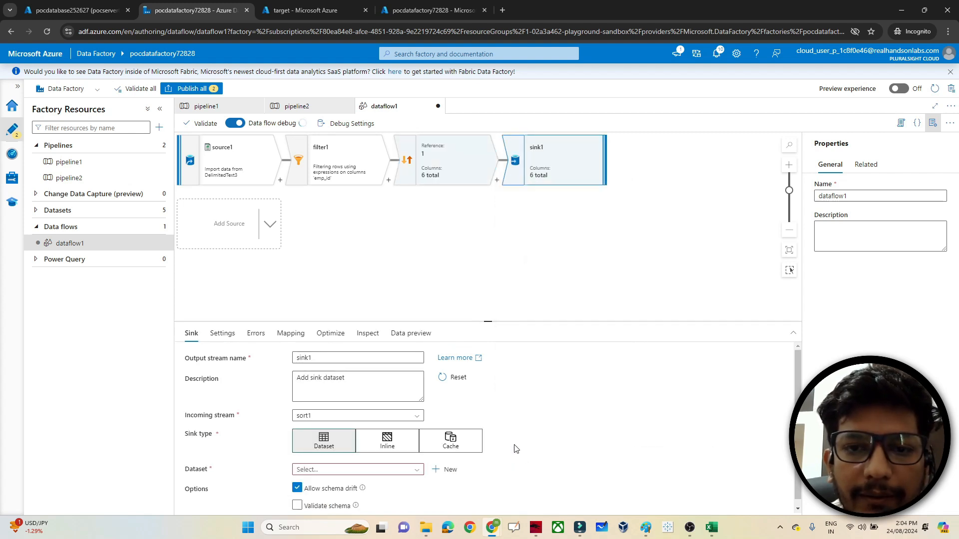
- Start a new Azure Blob Storage dataset in DelimitedText format for the sink
{"action": "left_click", "coordinate": [442, 469]}
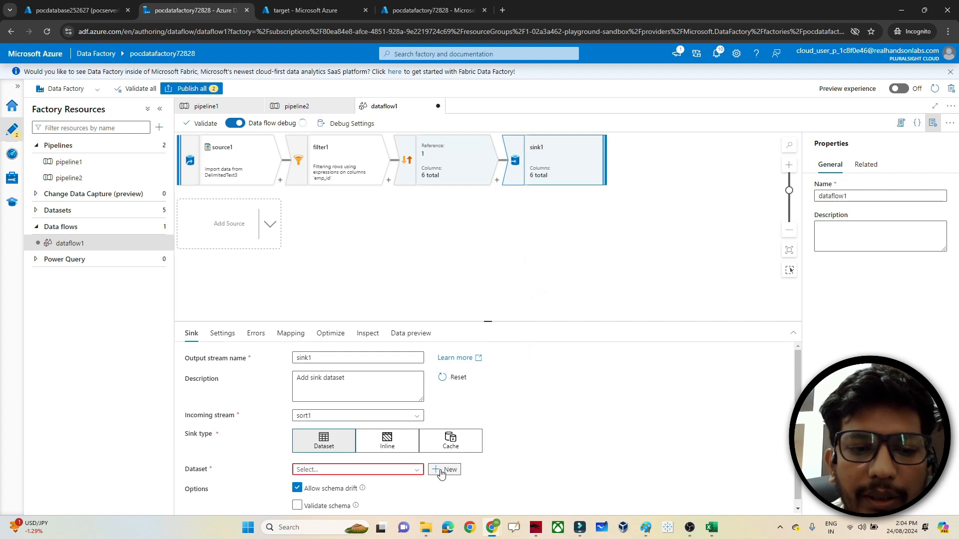
{"action": "left_click", "coordinate": [797, 218]}
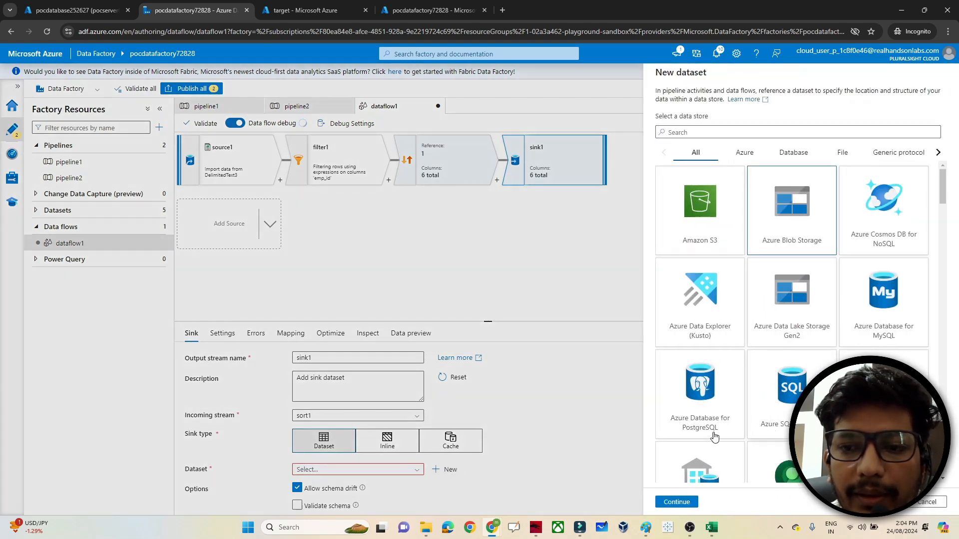
{"action": "left_click", "coordinate": [664, 507]}
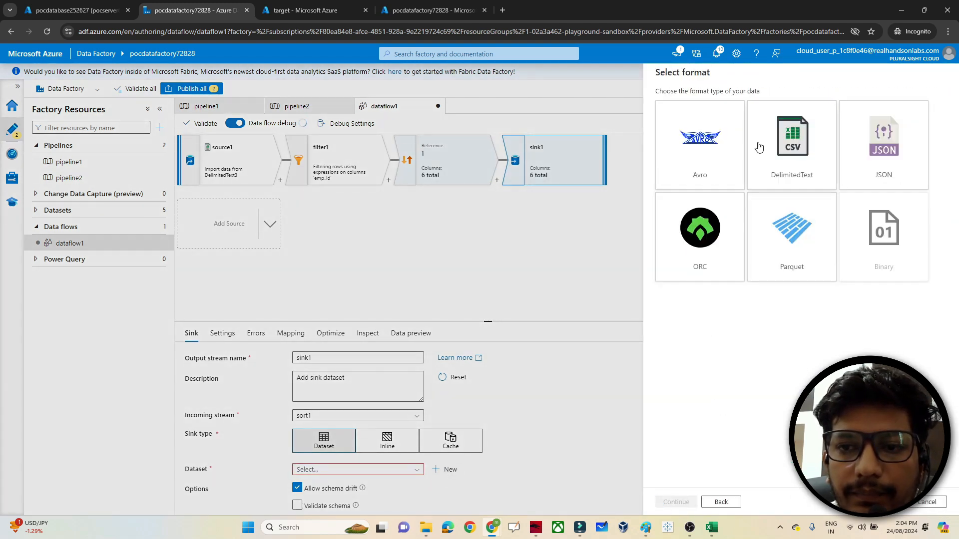
{"action": "left_click", "coordinate": [810, 159]}
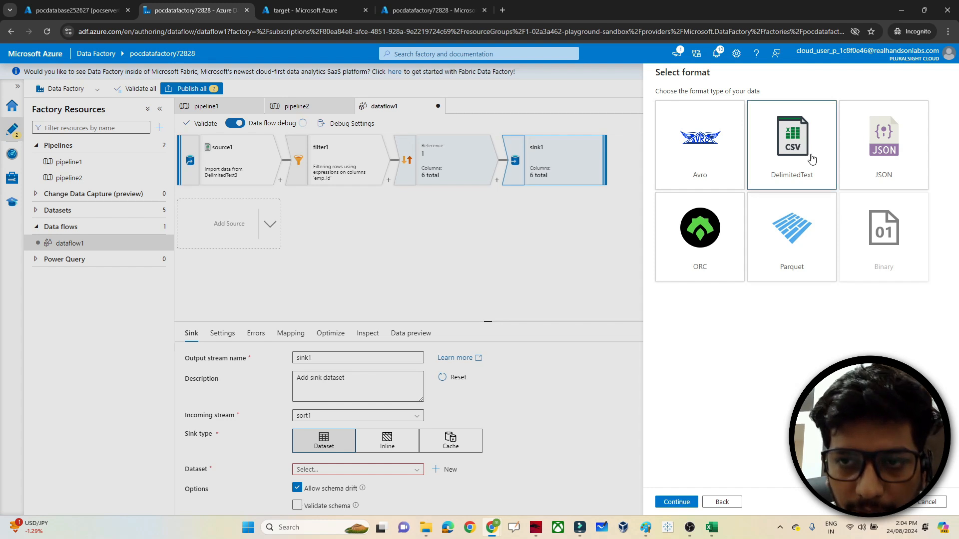
{"action": "left_click", "coordinate": [671, 502]}
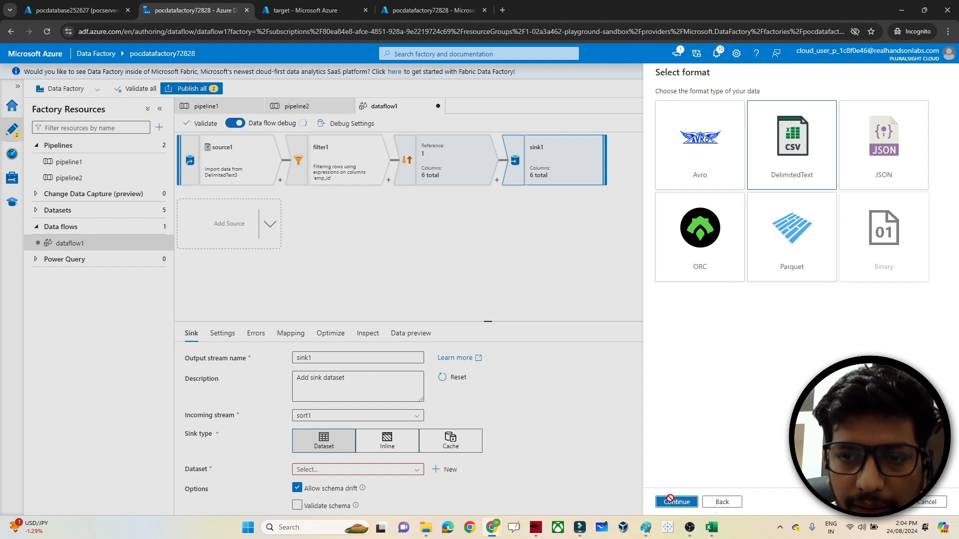
- Create a new blob storage linked service using the lab subscription and storage account
{"action": "left_click", "coordinate": [704, 136]}
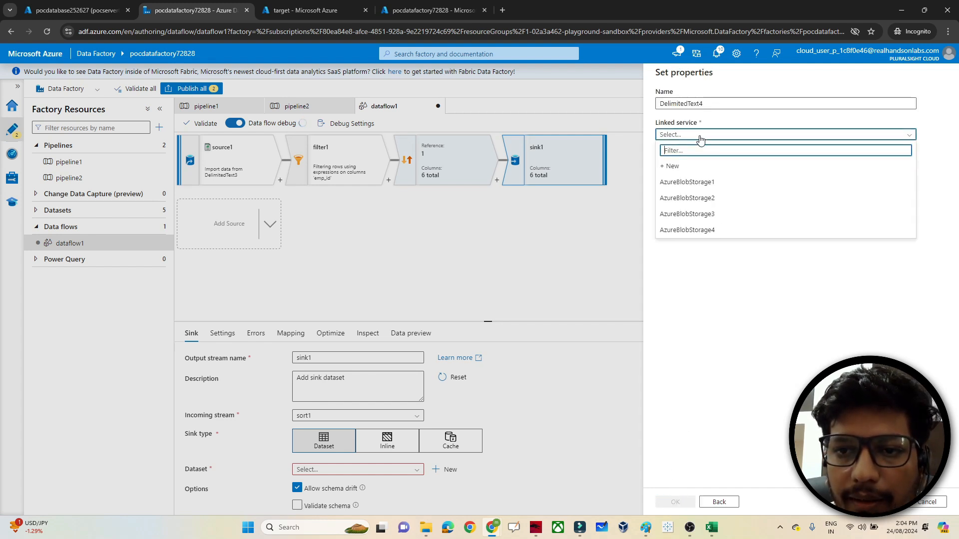
{"action": "left_click", "coordinate": [671, 167]}
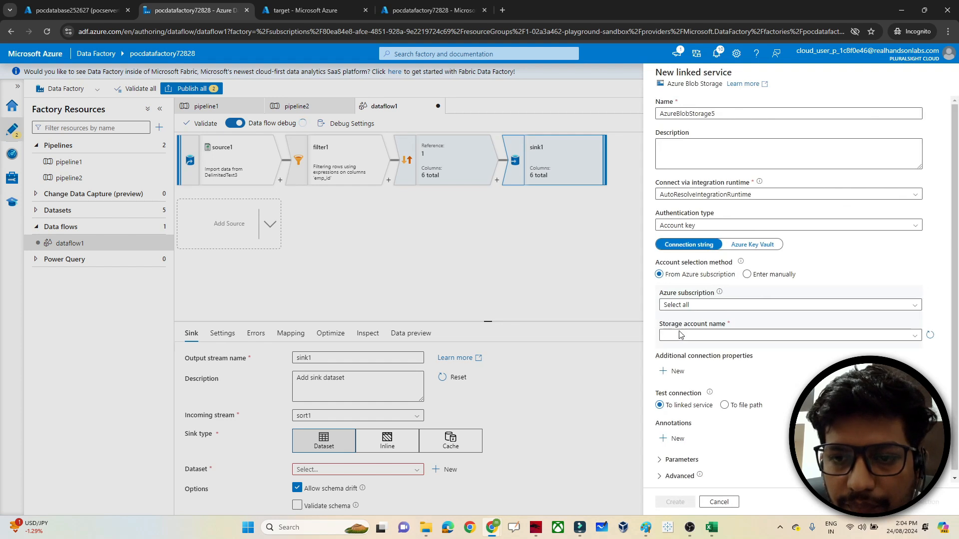
{"action": "left_click", "coordinate": [677, 307]}
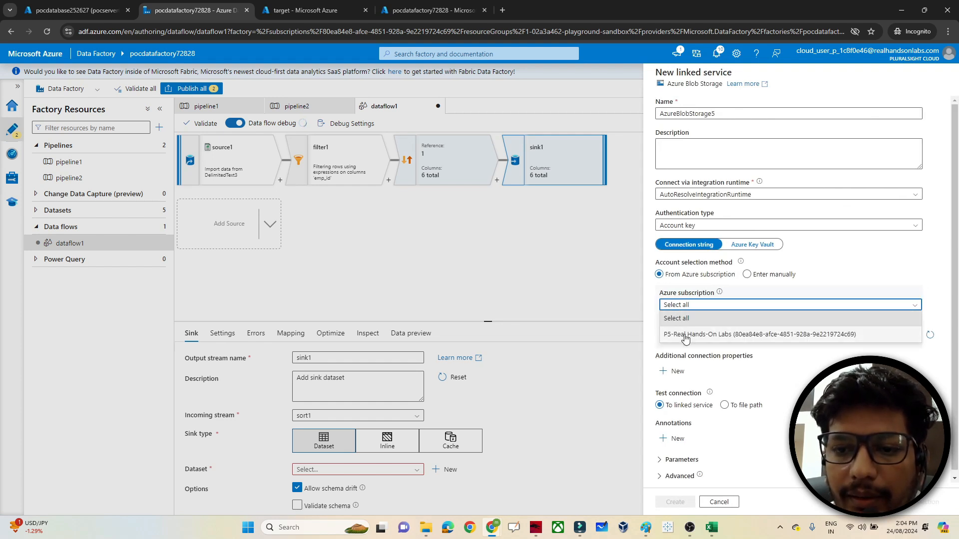
{"action": "left_click", "coordinate": [672, 334]}
{"action": "left_click", "coordinate": [685, 336]}
{"action": "left_click", "coordinate": [691, 348]}
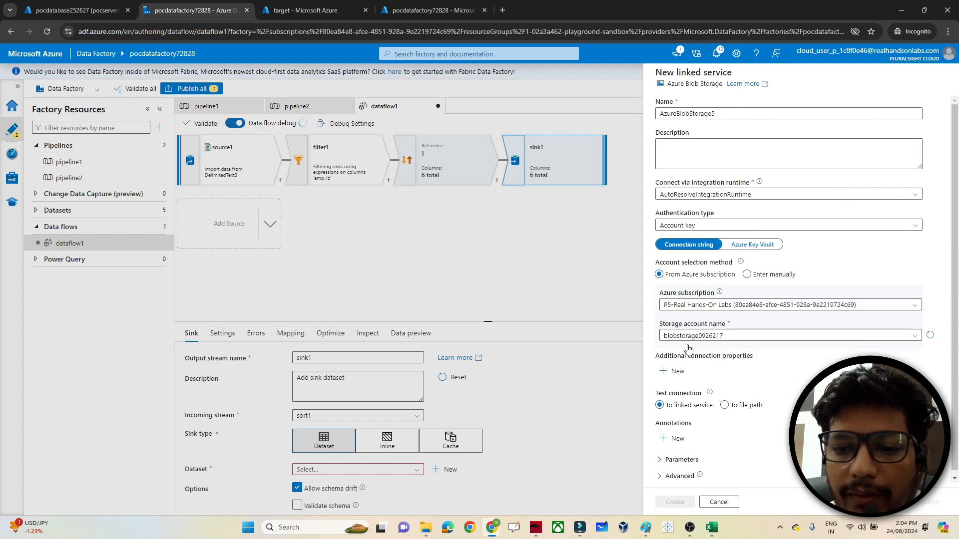
{"action": "left_click", "coordinate": [675, 502]}
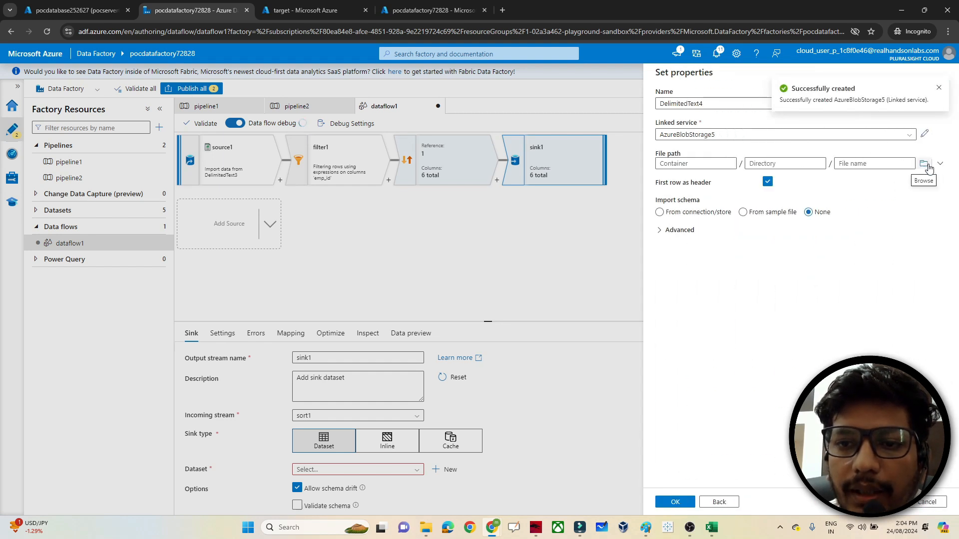
- Set the target container as the file path and create the DelimitedText4 sink dataset
{"action": "left_click", "coordinate": [923, 163]}
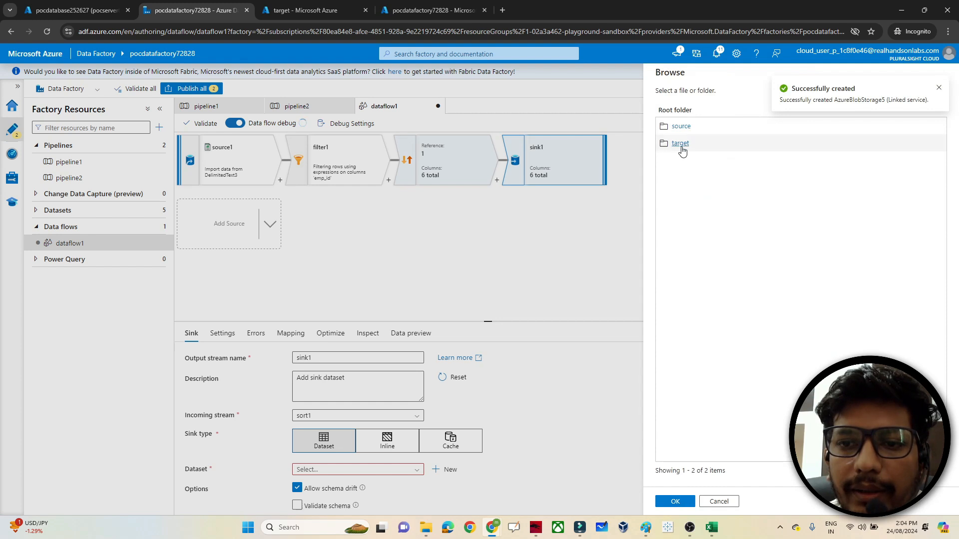
{"action": "left_click", "coordinate": [680, 144]}
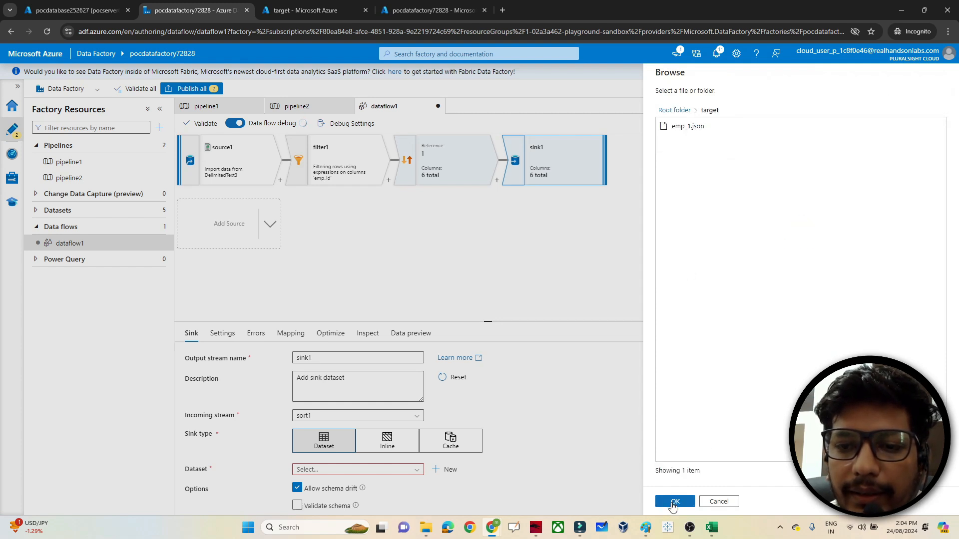
{"action": "left_click", "coordinate": [673, 502]}
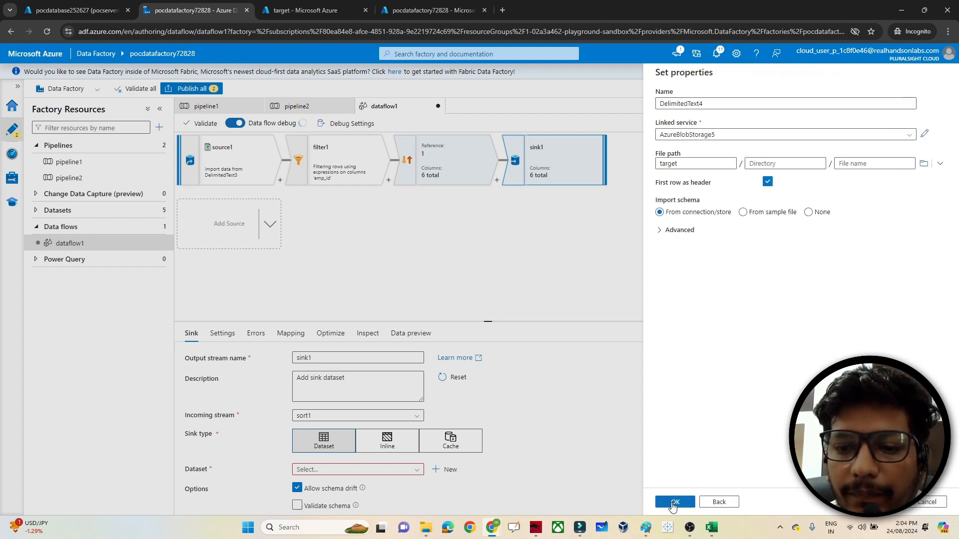
{"action": "left_click", "coordinate": [674, 502]}
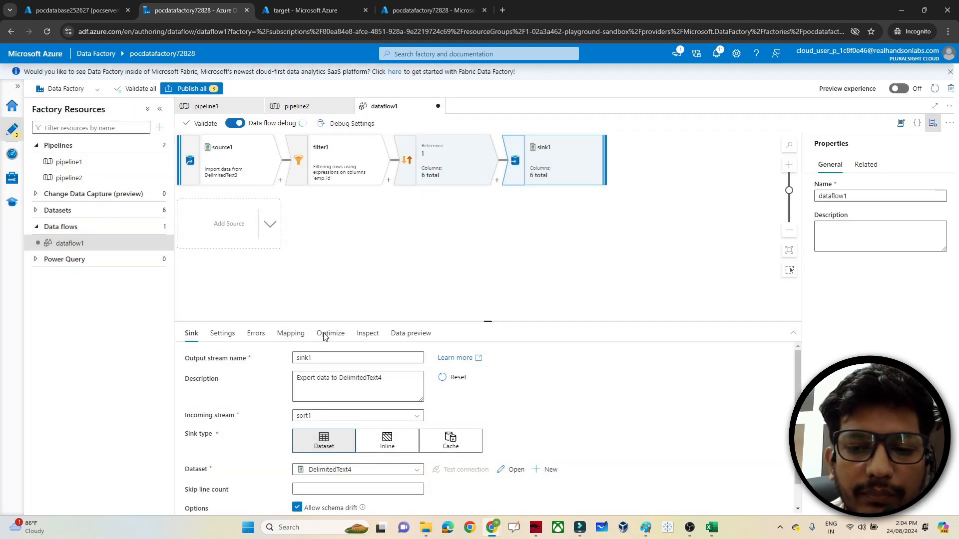
{"action": "left_click", "coordinate": [330, 333]}
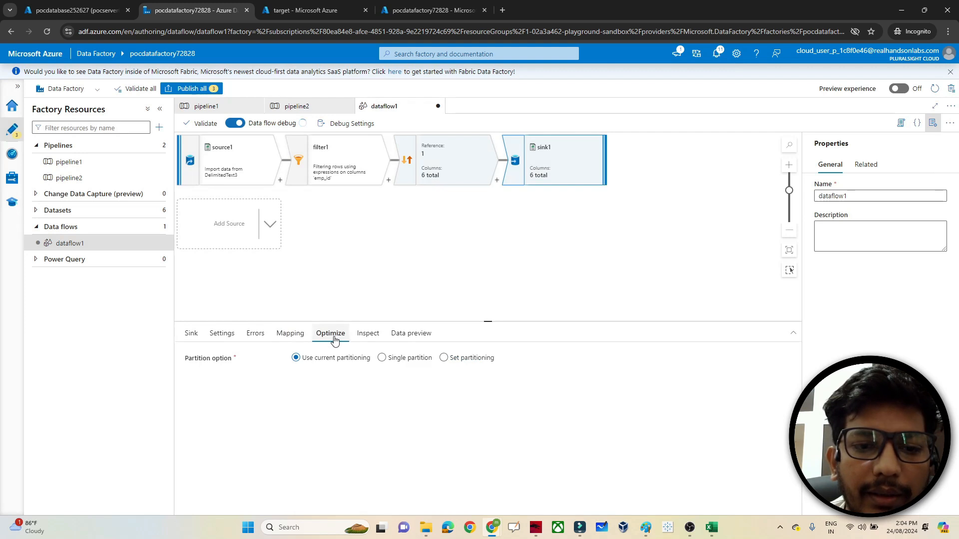
- Set the sink's partitioning to Single partition
{"action": "left_click", "coordinate": [384, 360]}
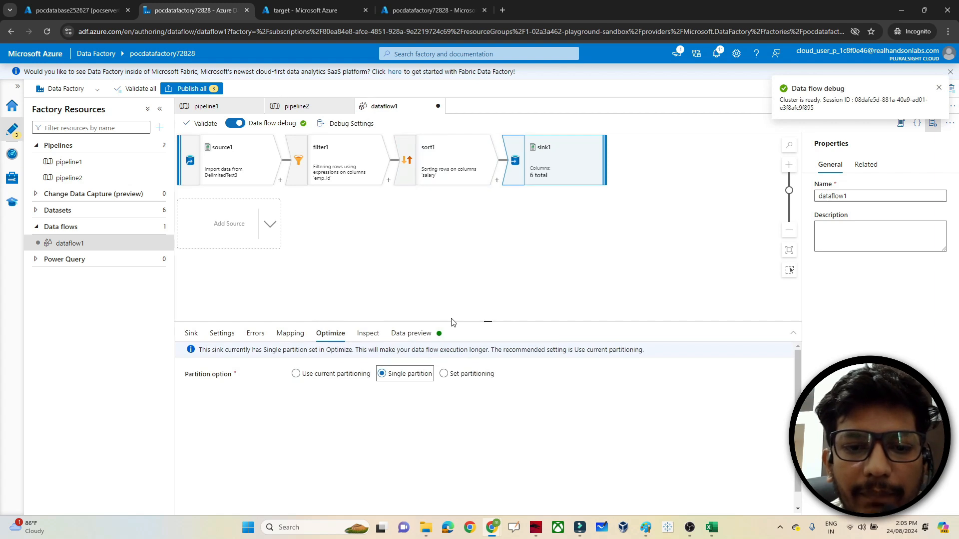
{"action": "left_click", "coordinate": [442, 290]}
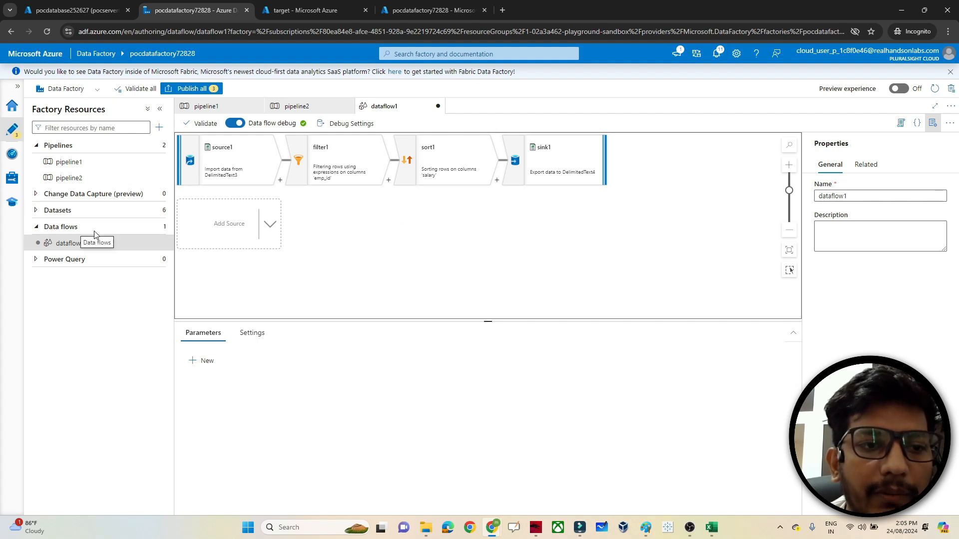
- Create pipeline3 containing a dataflow1 activity and attempt to publish all changes
{"action": "left_click", "coordinate": [158, 145]}
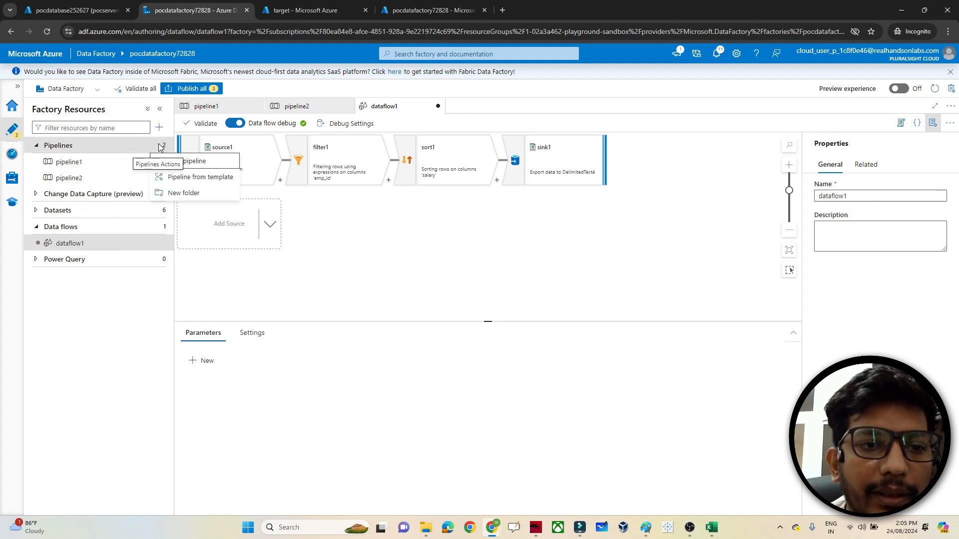
{"action": "left_click", "coordinate": [171, 162]}
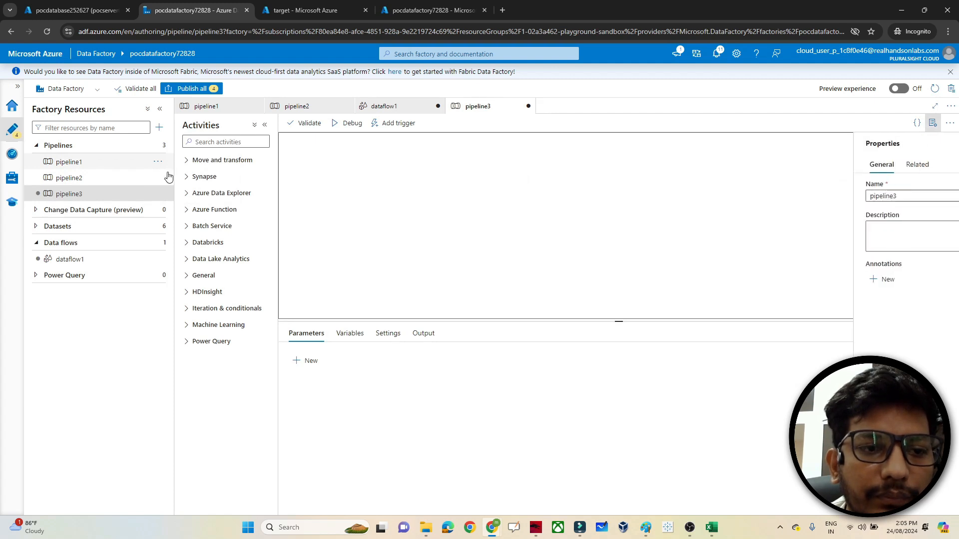
{"action": "left_click_drag", "start_coordinate": [72, 263], "coordinate": [438, 182]}
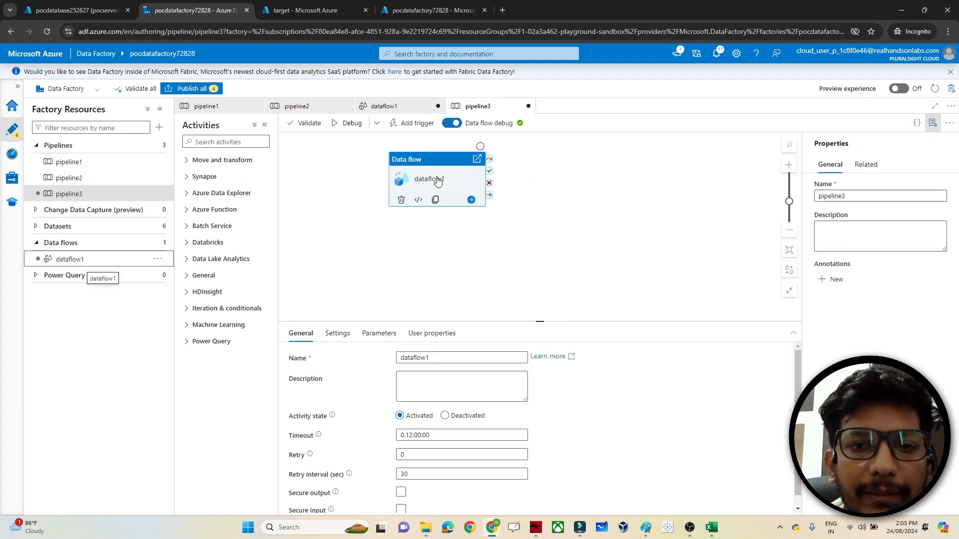
{"action": "left_click", "coordinate": [192, 90]}
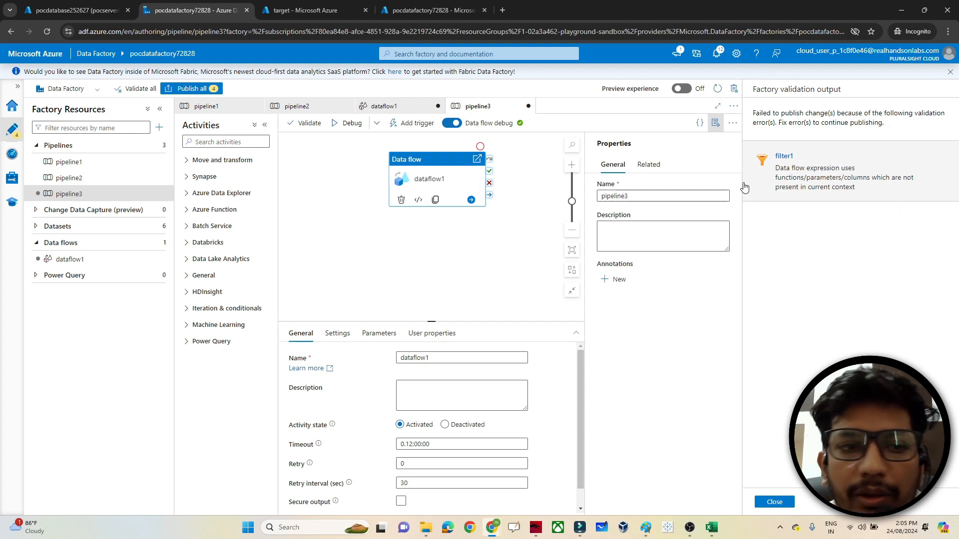
- Dismiss the validation errors and inspect filter1's emp_id>3 expression in dataflow1
{"action": "left_click", "coordinate": [76, 260]}
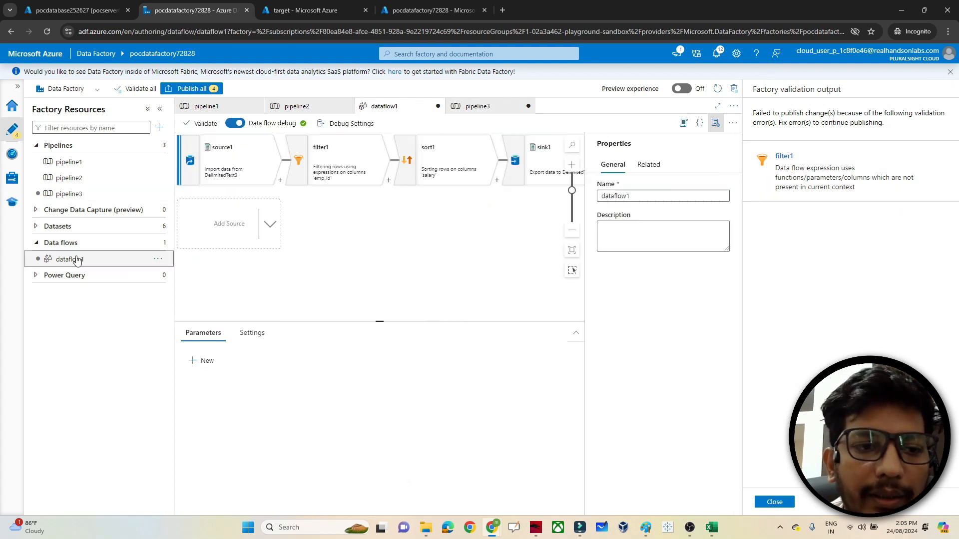
{"action": "left_click", "coordinate": [347, 171]}
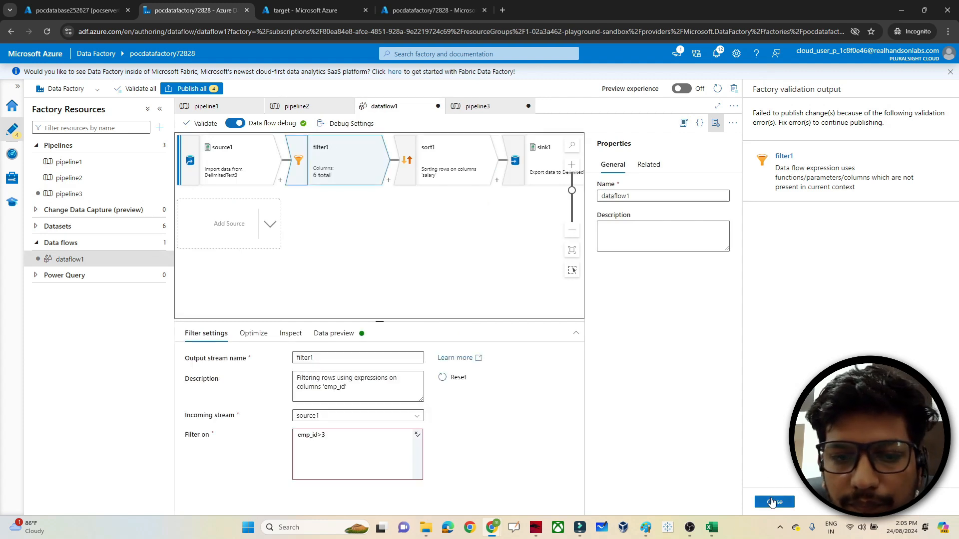
{"action": "left_click", "coordinate": [772, 502]}
{"action": "left_click", "coordinate": [330, 441]}
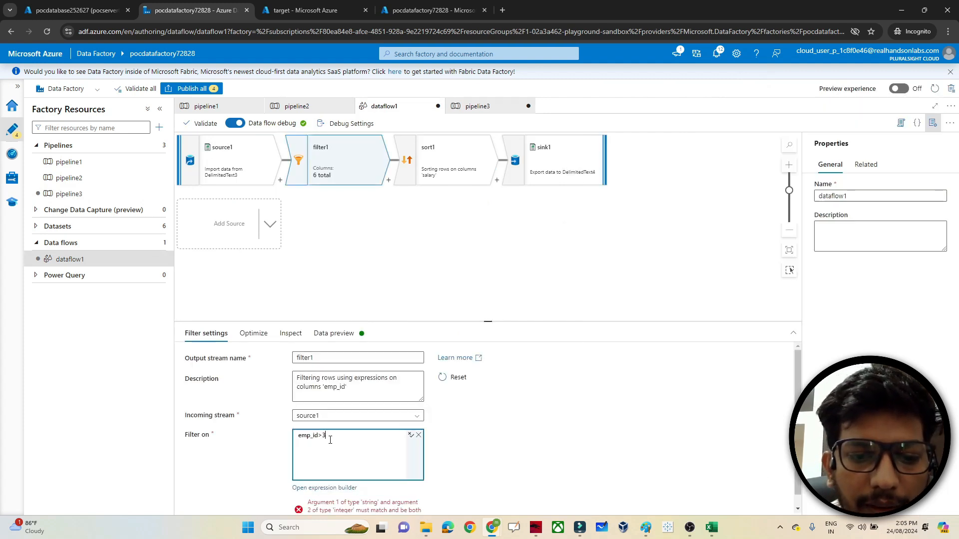
{"action": "double_click", "coordinate": [305, 436]}
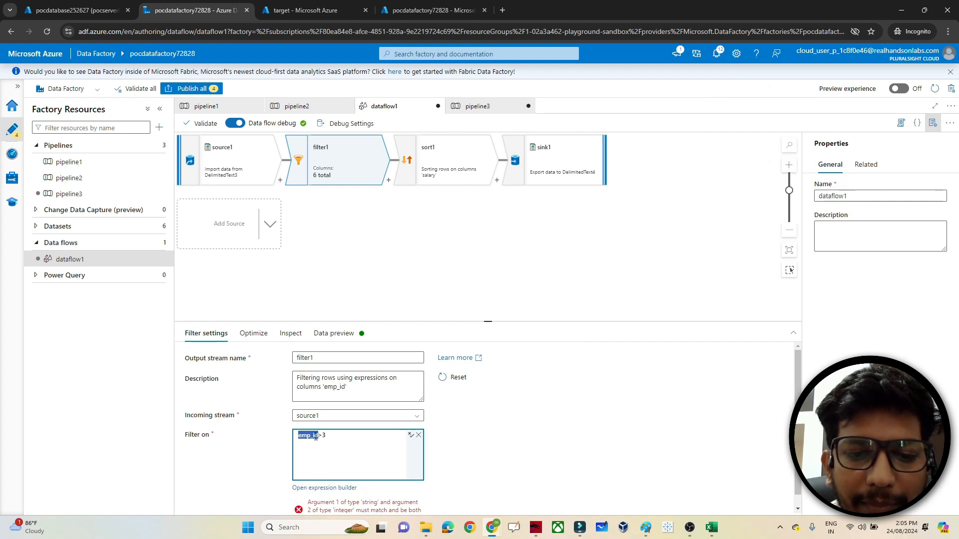
{"action": "left_click", "coordinate": [322, 436]}
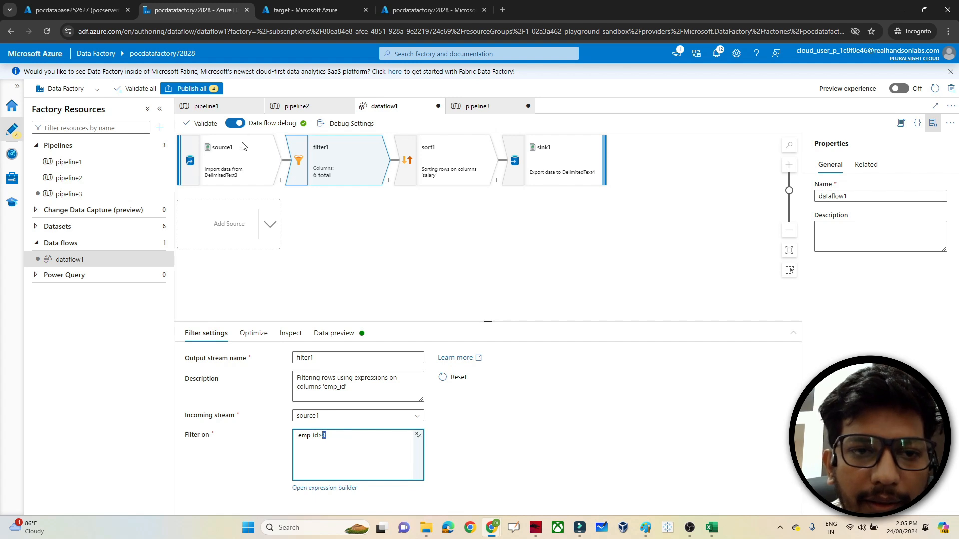
- Change emp_id's type to integer in source1's projection
{"action": "left_click", "coordinate": [235, 160]}
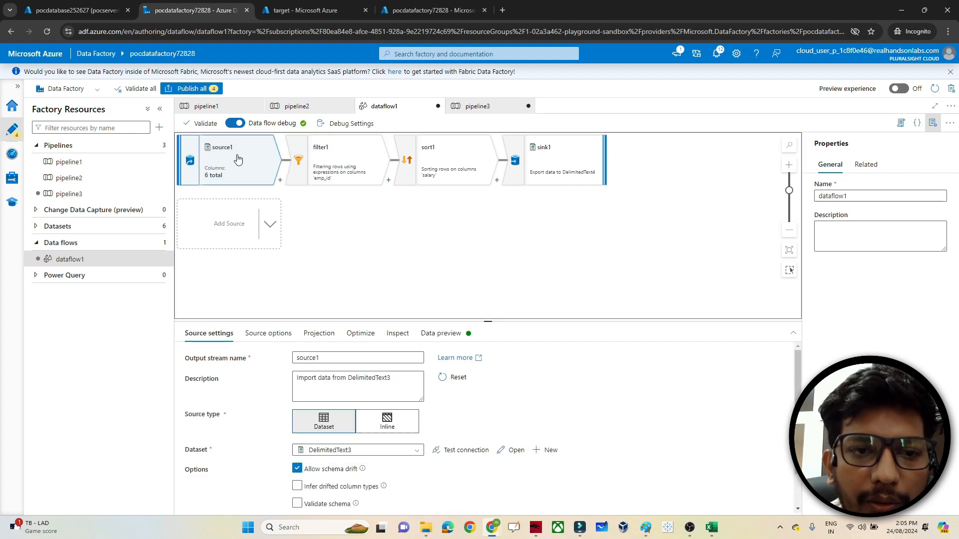
{"action": "left_click", "coordinate": [325, 335]}
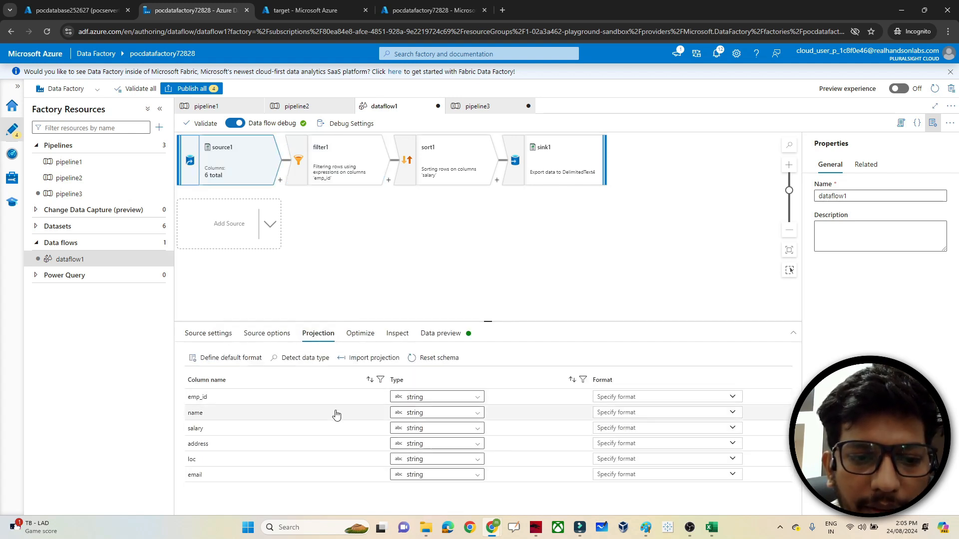
{"action": "left_click", "coordinate": [440, 398]}
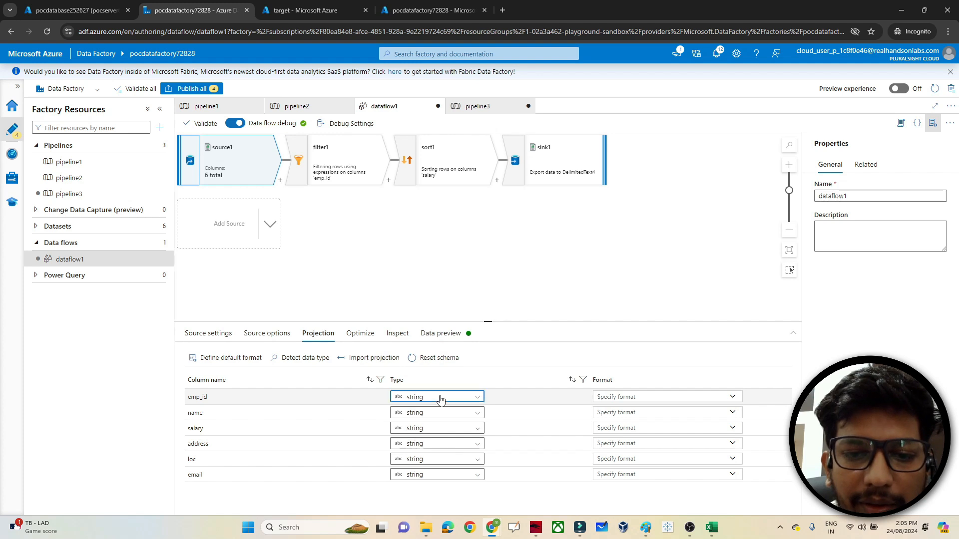
{"action": "left_click", "coordinate": [424, 445]}
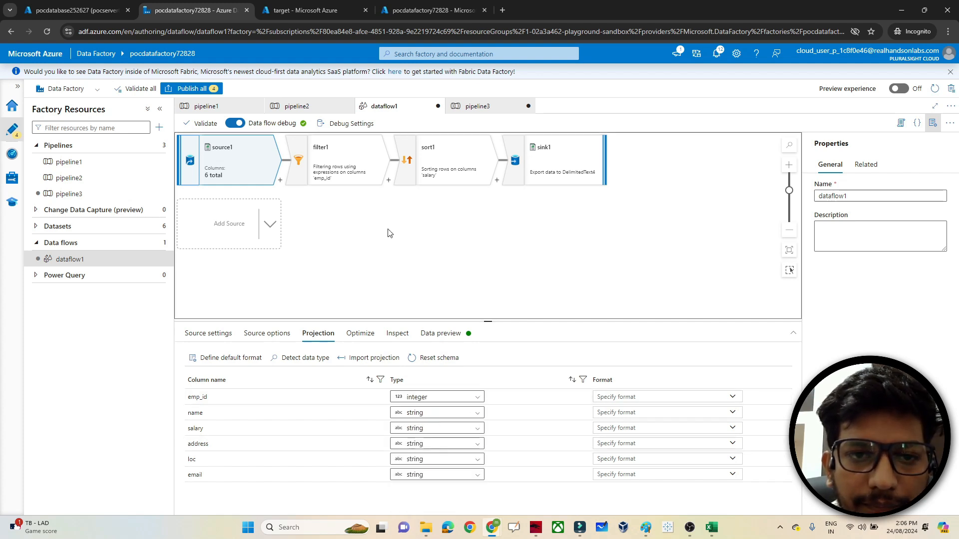
{"action": "left_click", "coordinate": [355, 179]}
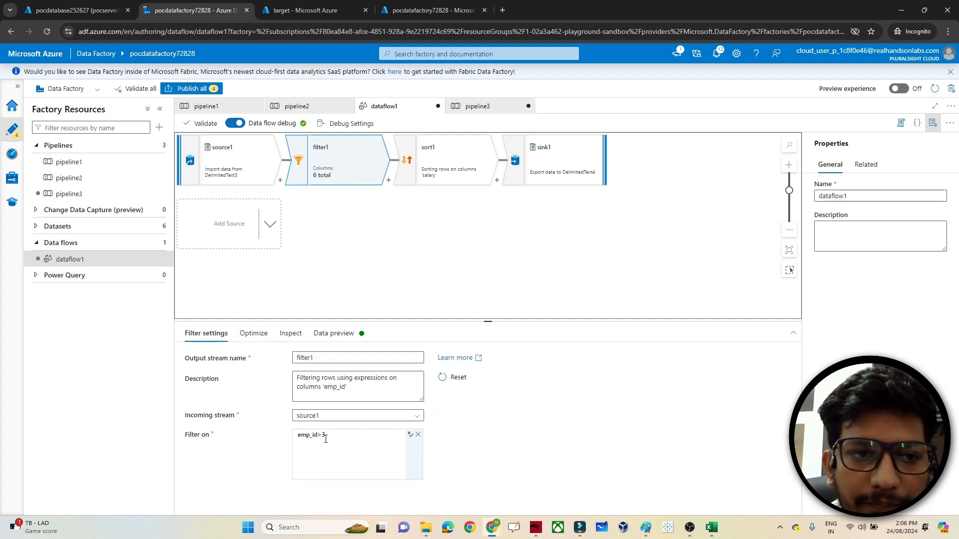
- Publish all four pending changes from pipeline3
{"action": "left_click", "coordinate": [69, 194]}
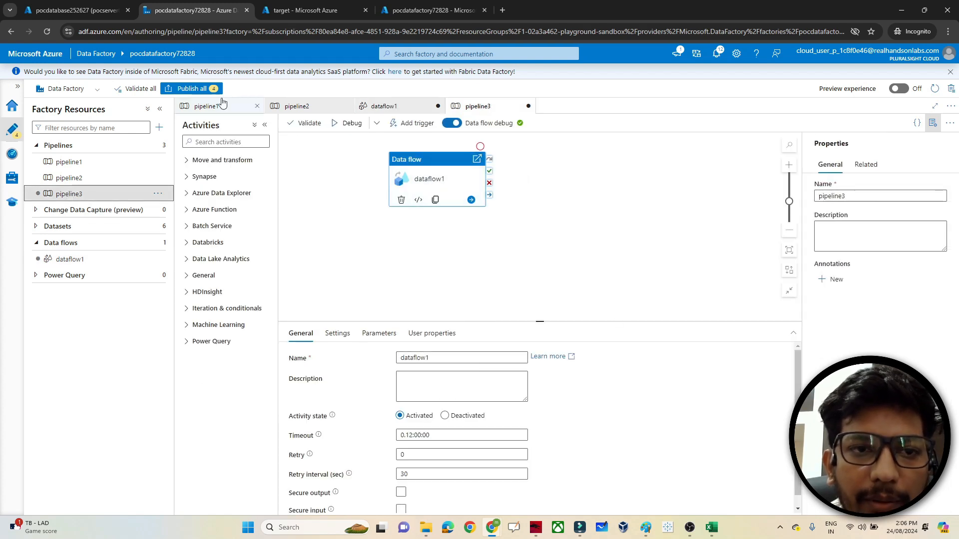
{"action": "left_click", "coordinate": [202, 89]}
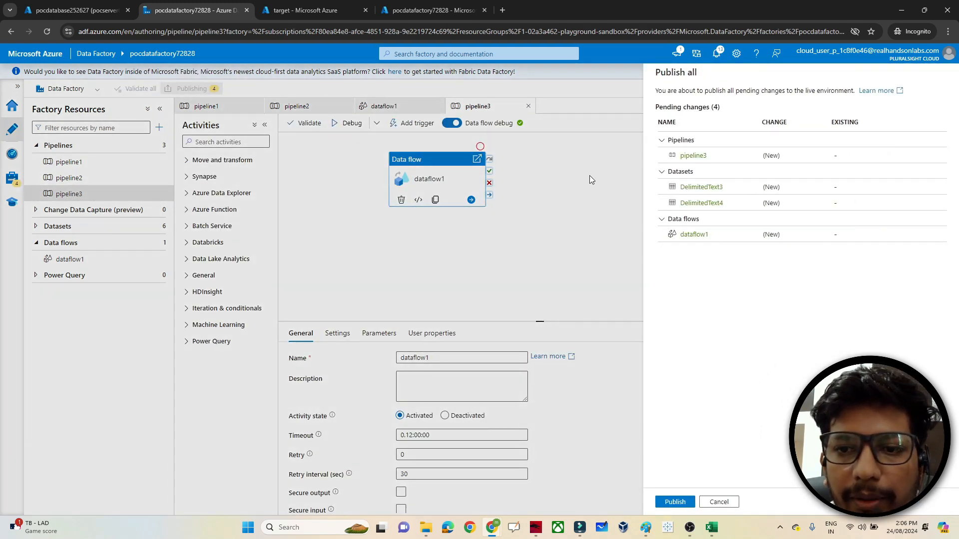
{"action": "left_click", "coordinate": [669, 501]}
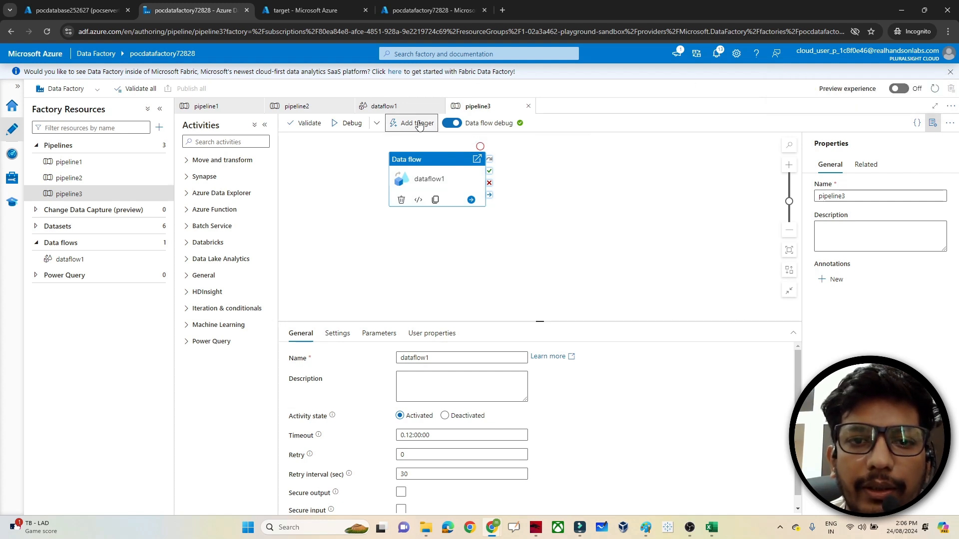
- Trigger pipeline3 to run now
{"action": "left_click", "coordinate": [412, 123]}
{"action": "left_click", "coordinate": [427, 141]}
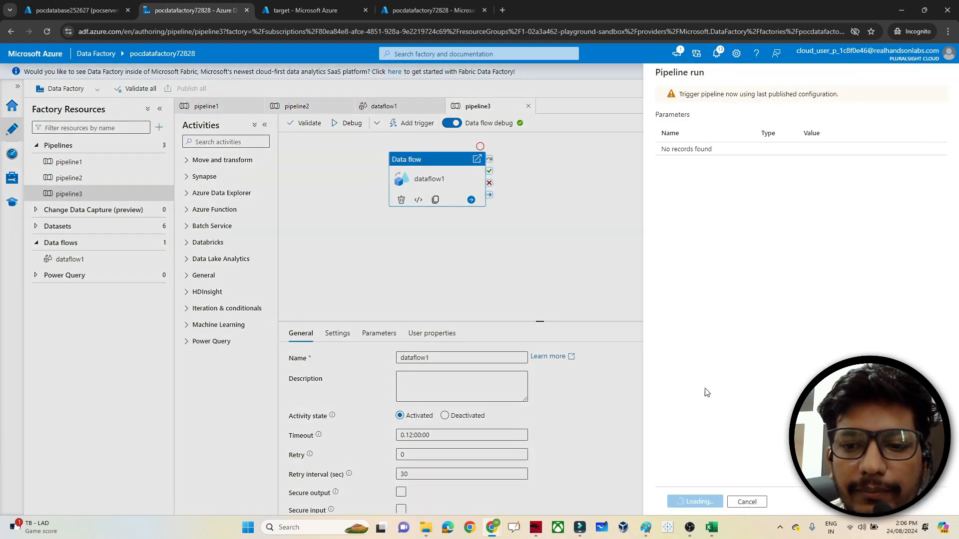
{"action": "left_click", "coordinate": [687, 502]}
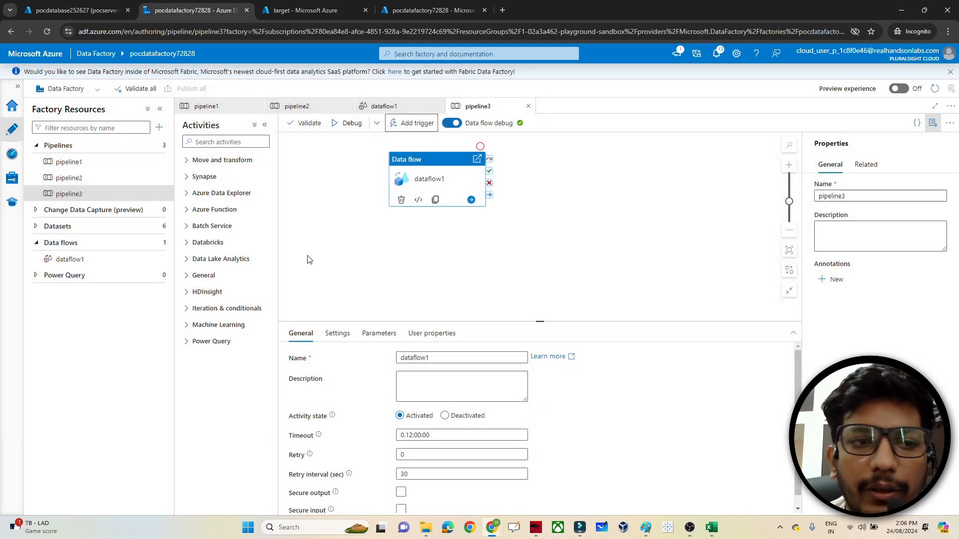
- Refresh the pipeline runs list until pipeline3's run shows Succeeded
{"action": "left_click", "coordinate": [12, 155]}
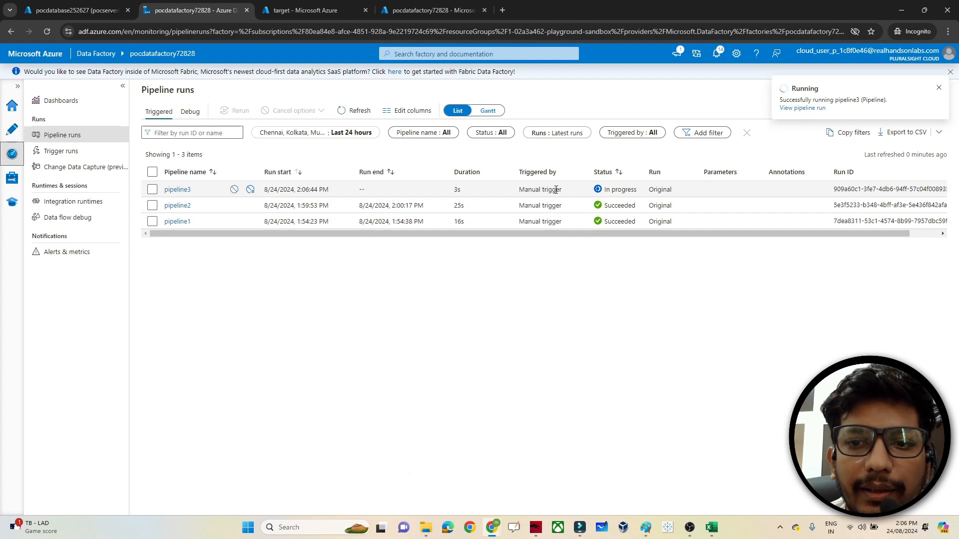
{"action": "left_click", "coordinate": [352, 112]}
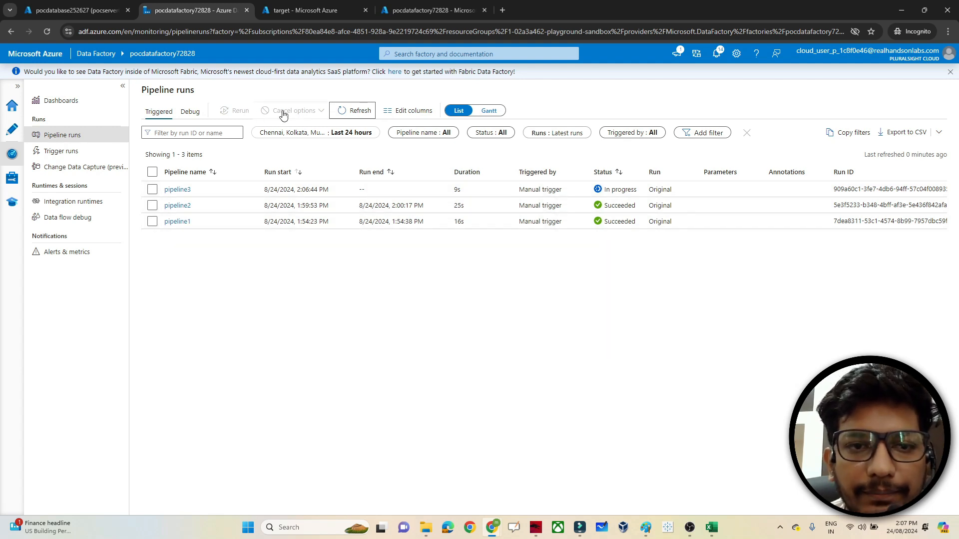
{"action": "left_click", "coordinate": [348, 112]}
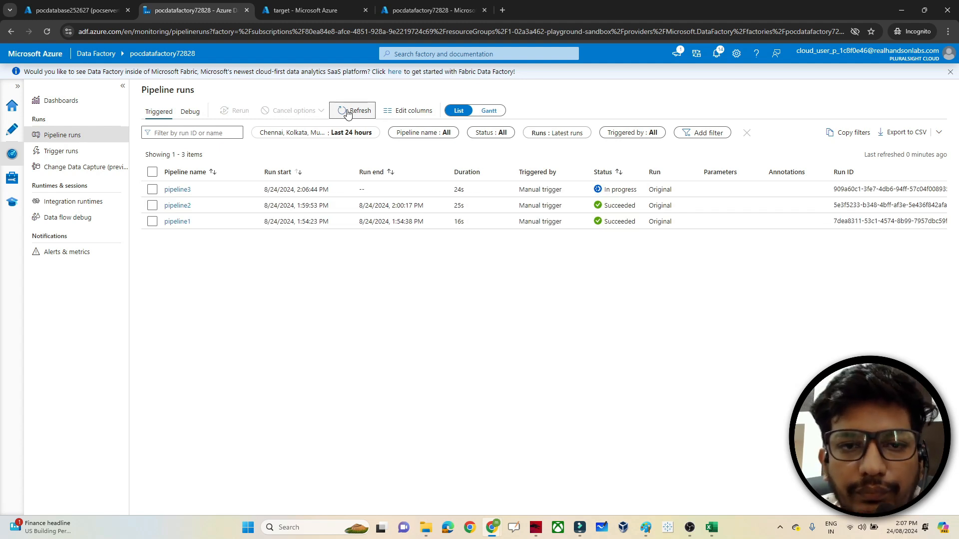
{"action": "left_click", "coordinate": [348, 113]}
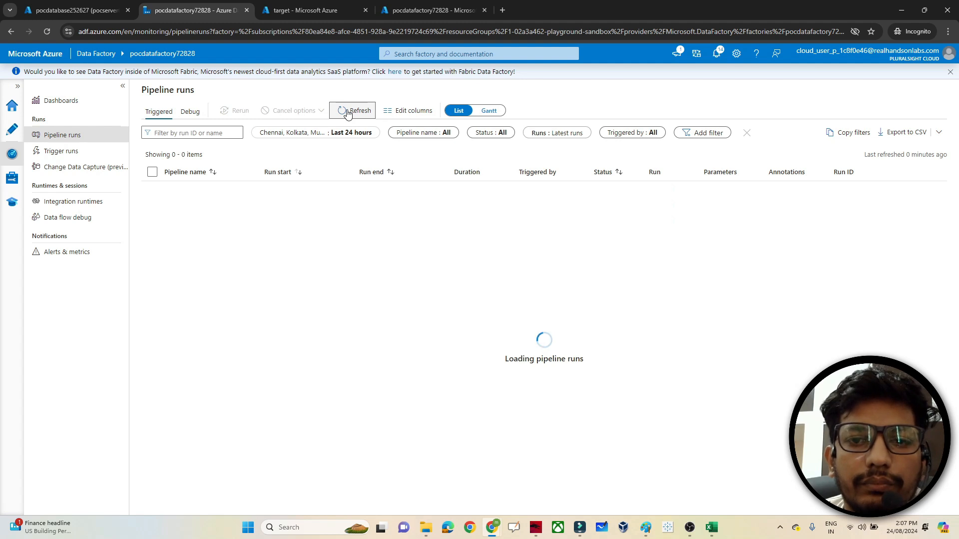
{"action": "left_click", "coordinate": [348, 112]}
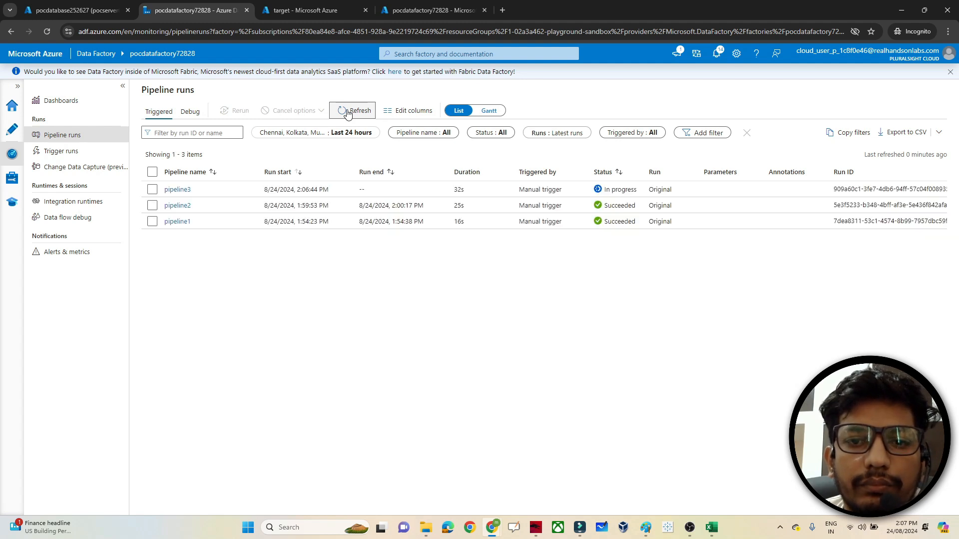
{"action": "left_click", "coordinate": [348, 112]}
{"action": "left_click", "coordinate": [348, 112]}
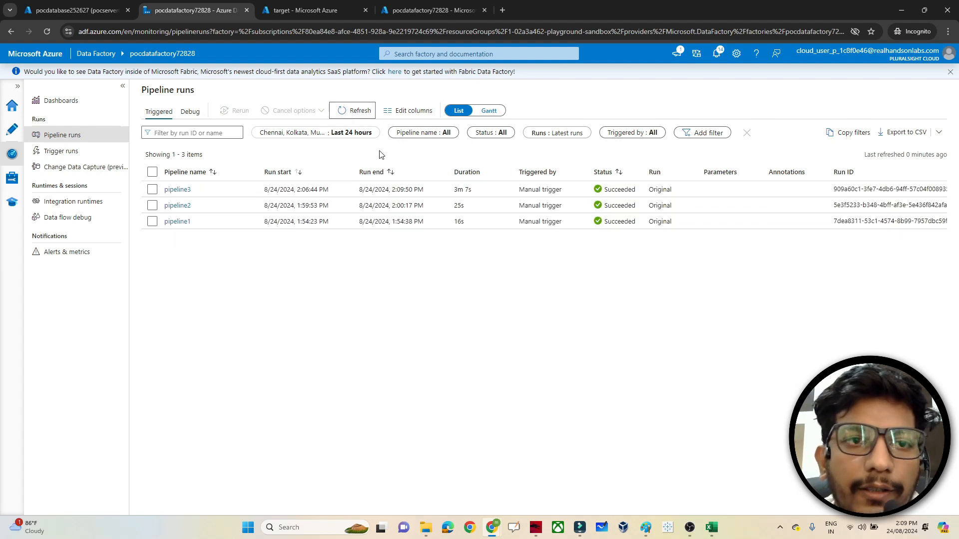
- Preview the part-00000 CSV in the target container, showing rows for emp_id 6, 5, 4
{"action": "left_click", "coordinate": [305, 10]}
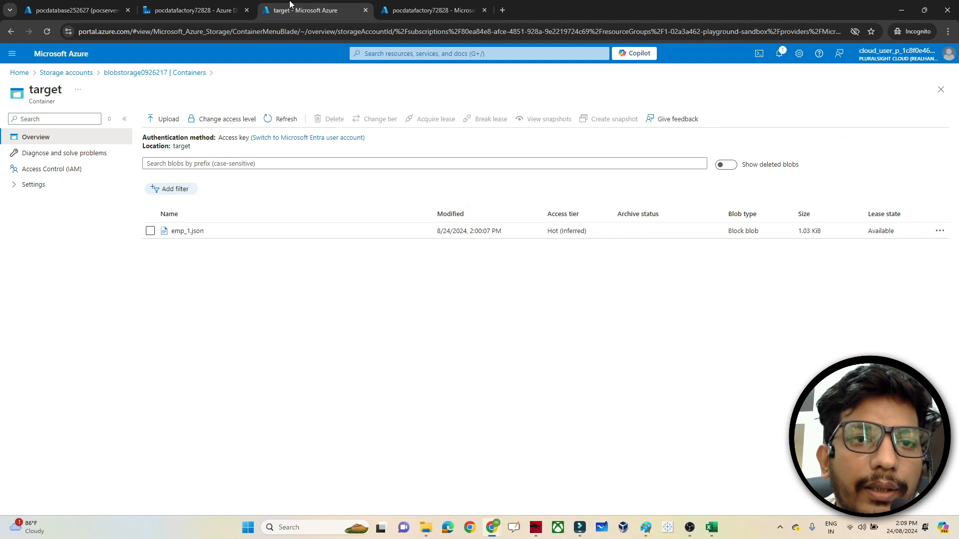
{"action": "left_click", "coordinate": [157, 72]}
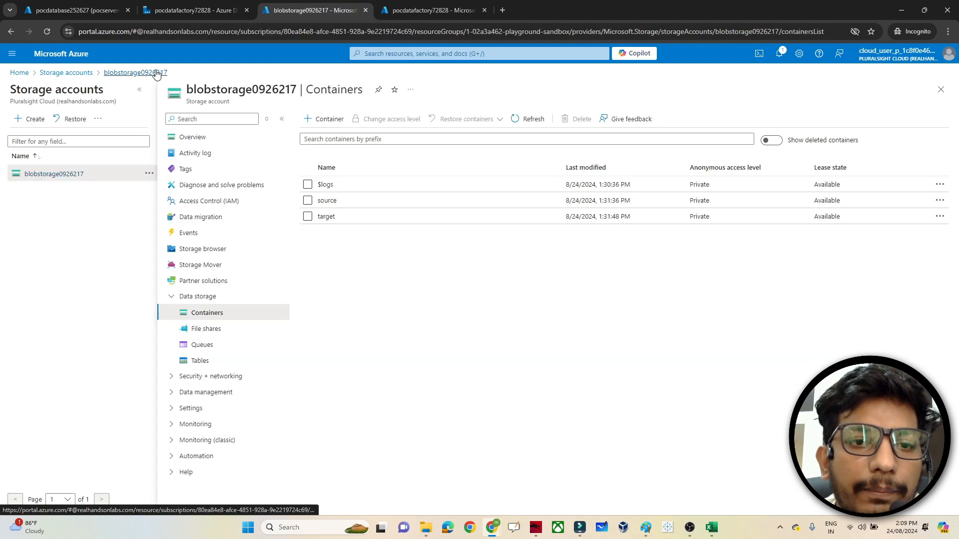
{"action": "left_click", "coordinate": [326, 217]}
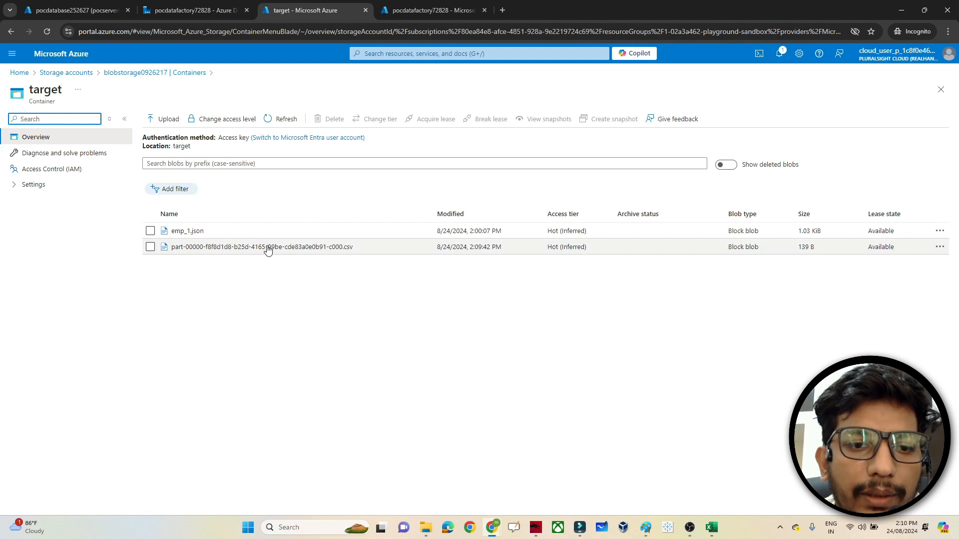
{"action": "left_click", "coordinate": [267, 248]}
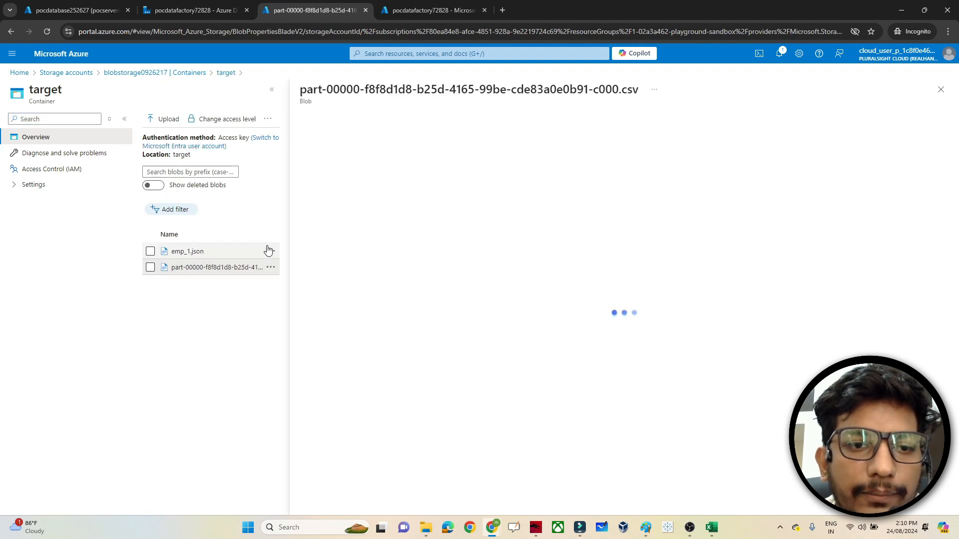
{"action": "left_click", "coordinate": [434, 144]}
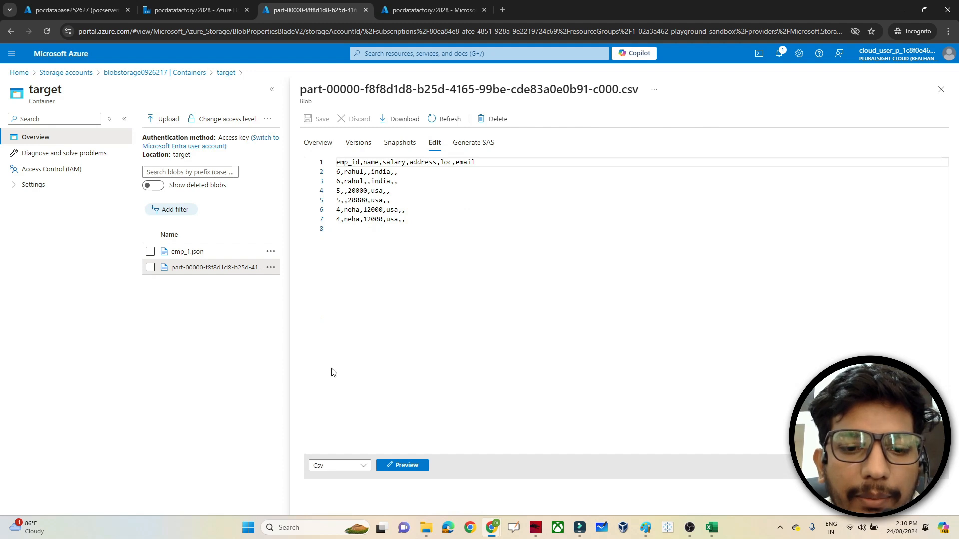
{"action": "left_click", "coordinate": [406, 465]}
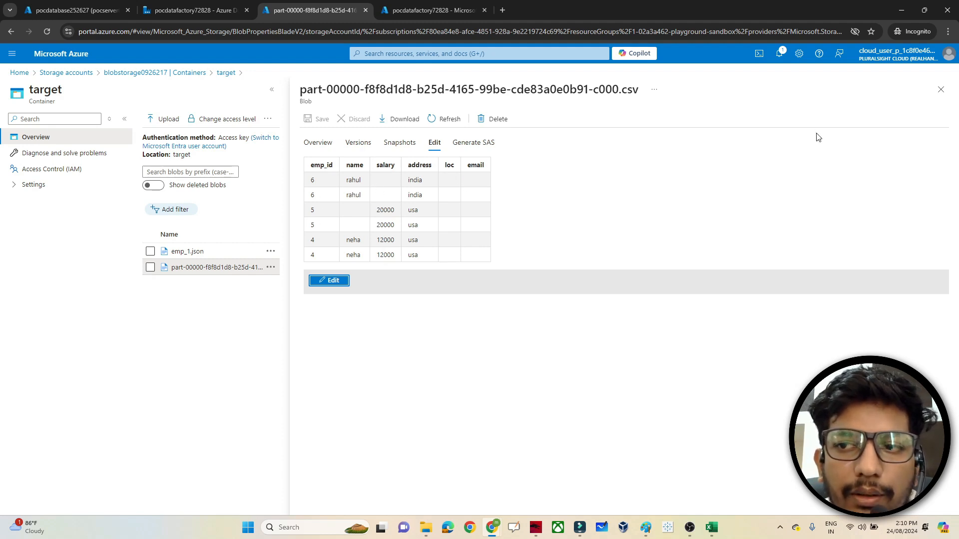
- Close the file preview and return to pipeline3's authoring canvas in Data Factory
{"action": "left_click", "coordinate": [941, 90]}
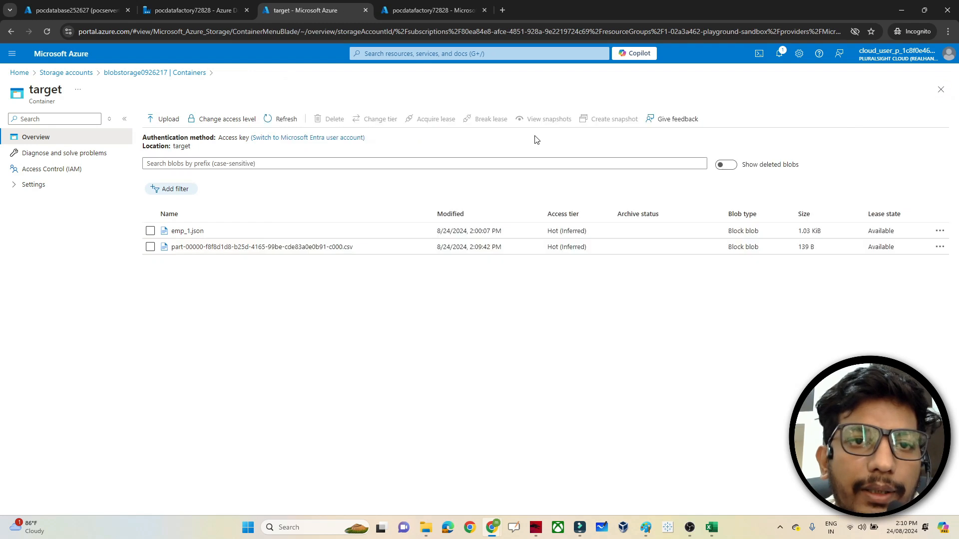
{"action": "left_click", "coordinate": [193, 10]}
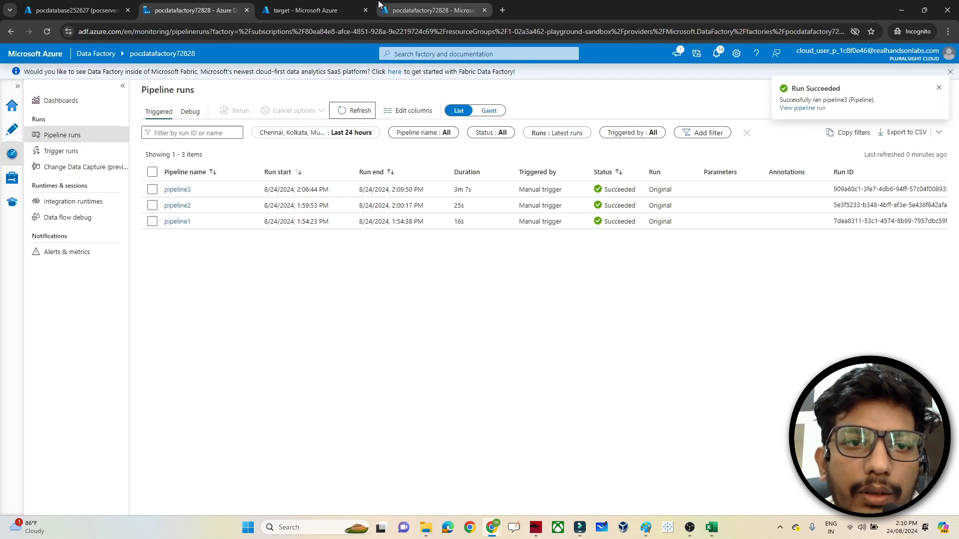
{"action": "left_click", "coordinate": [12, 129]}
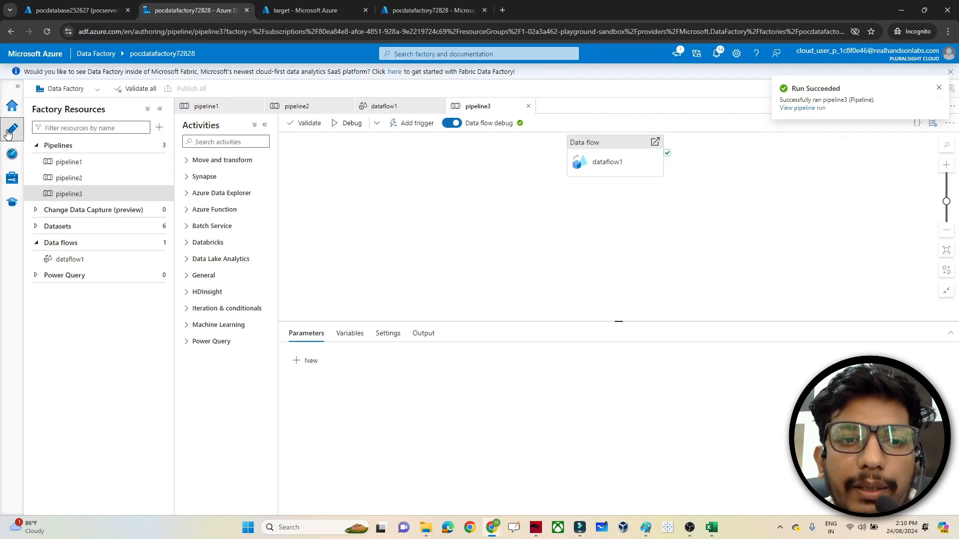